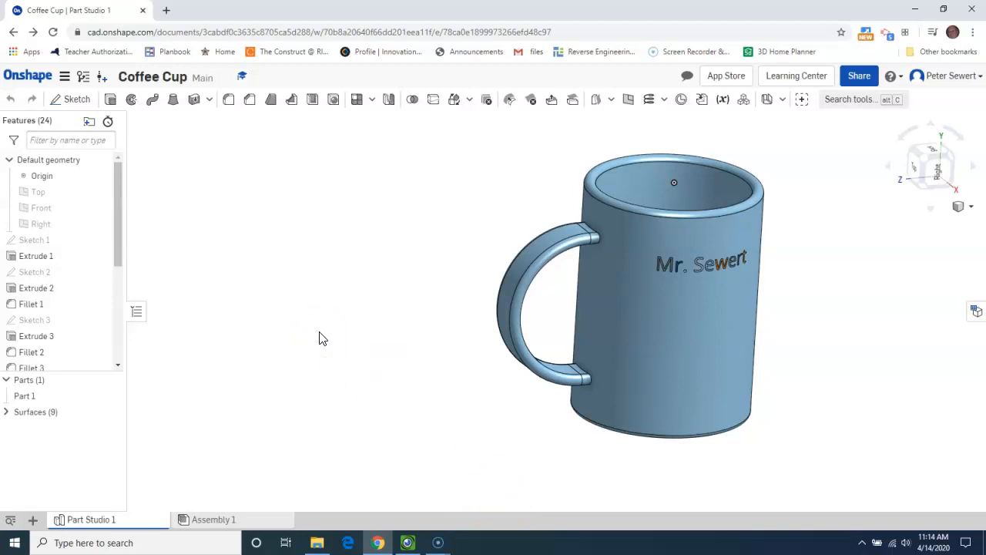
# Leave the open cup model for the documents list and create a new document named Coffee Mug
pyautogui.click(25, 75)
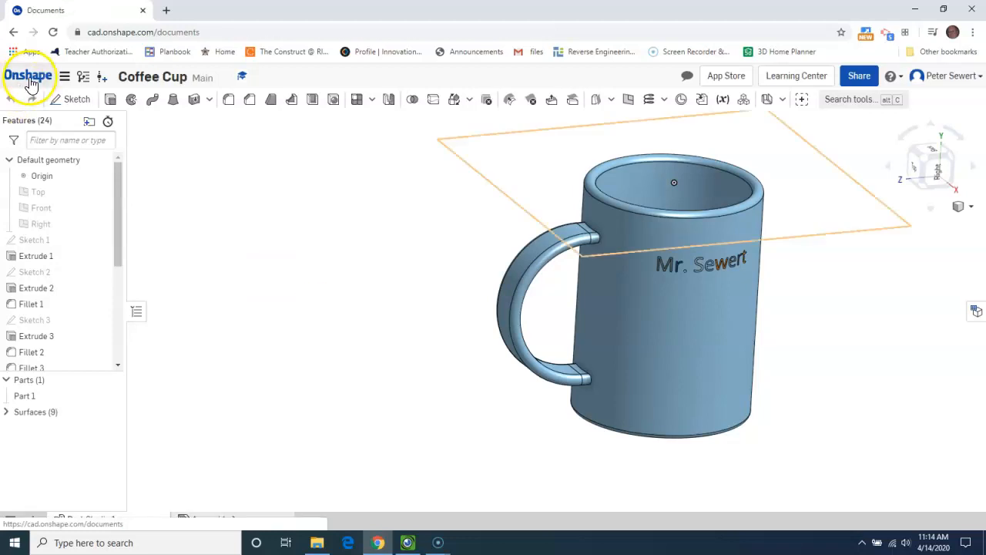
pyautogui.click(166, 286)
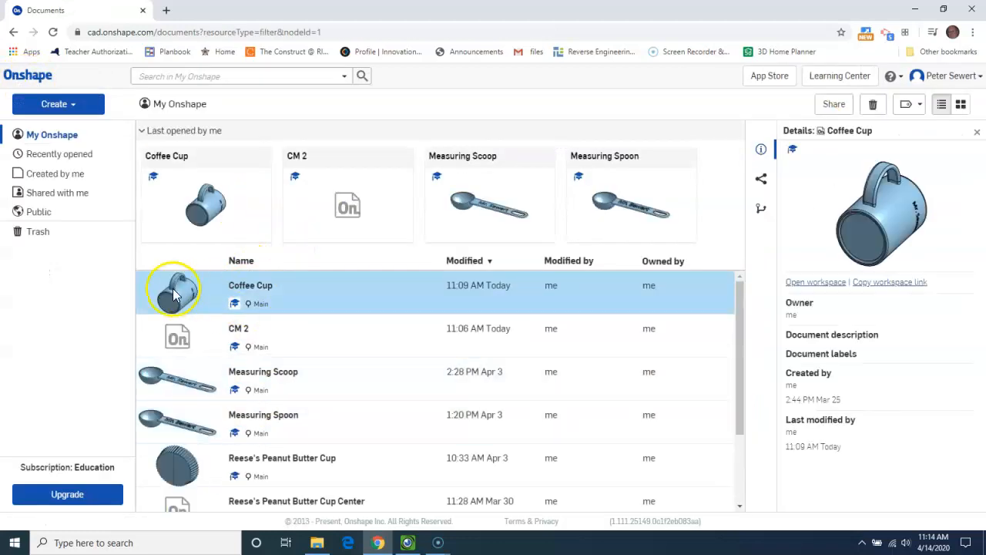
pyautogui.click(65, 106)
pyautogui.click(68, 129)
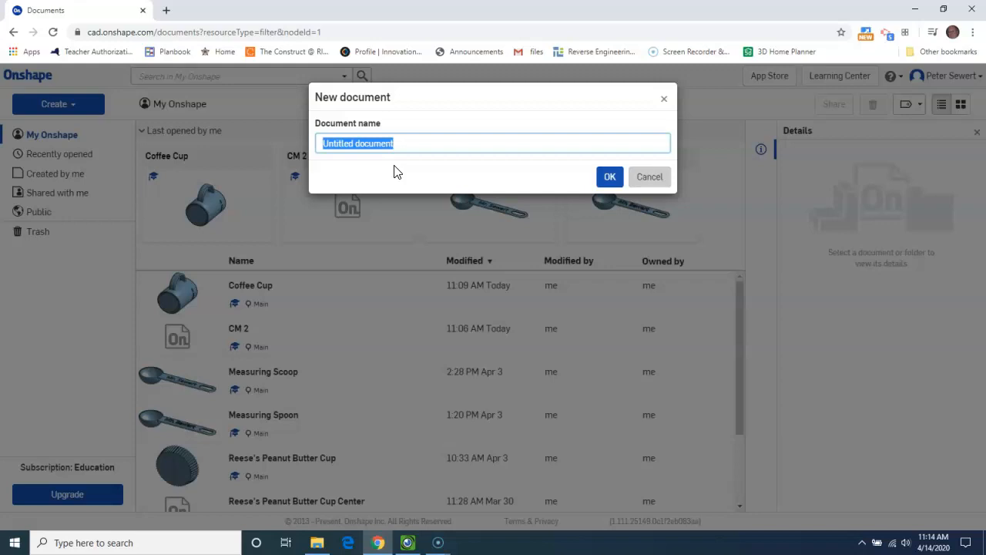
pyautogui.write('Cofffee Mug')
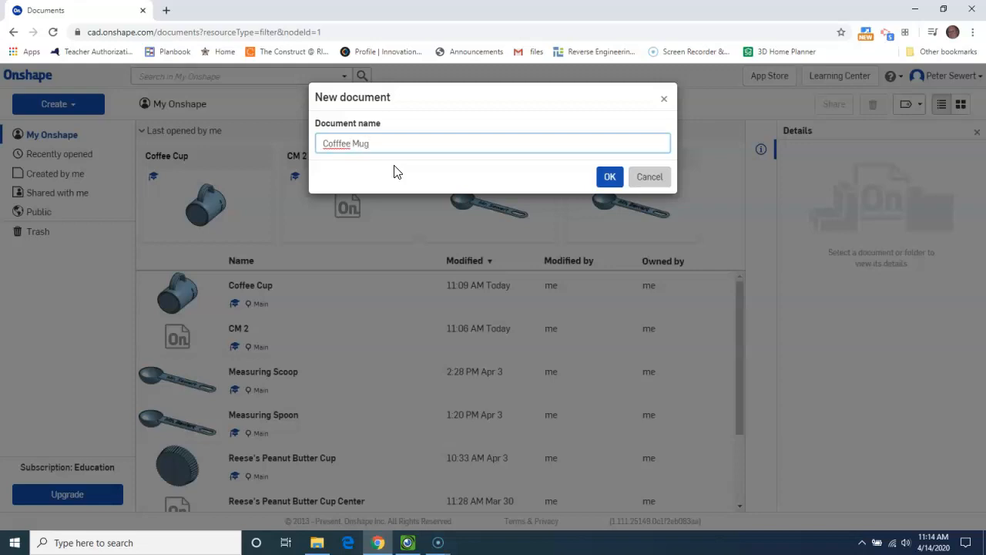
pyautogui.click(344, 144)
pyautogui.click(609, 176)
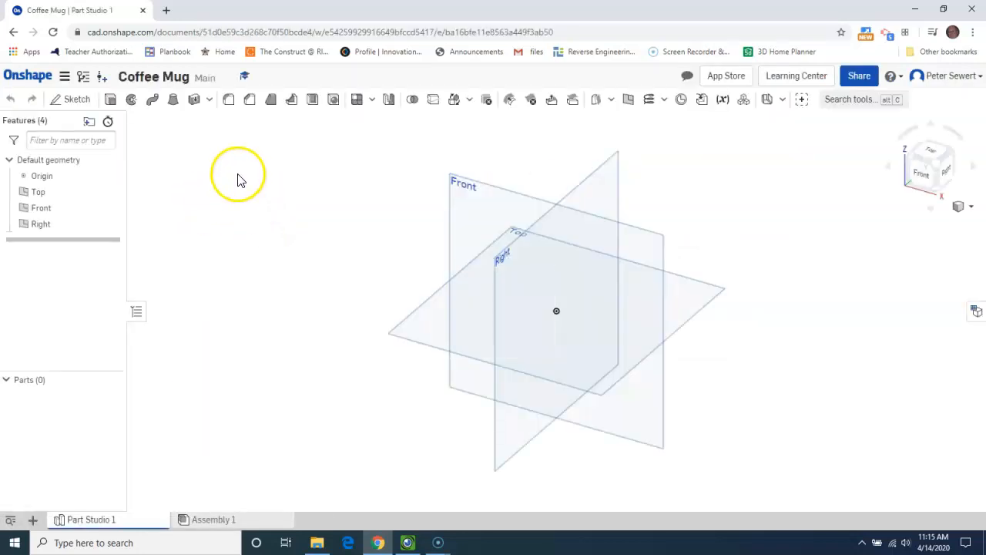
# Check the workspace units and accept inch as the default length unit
pyautogui.click(64, 77)
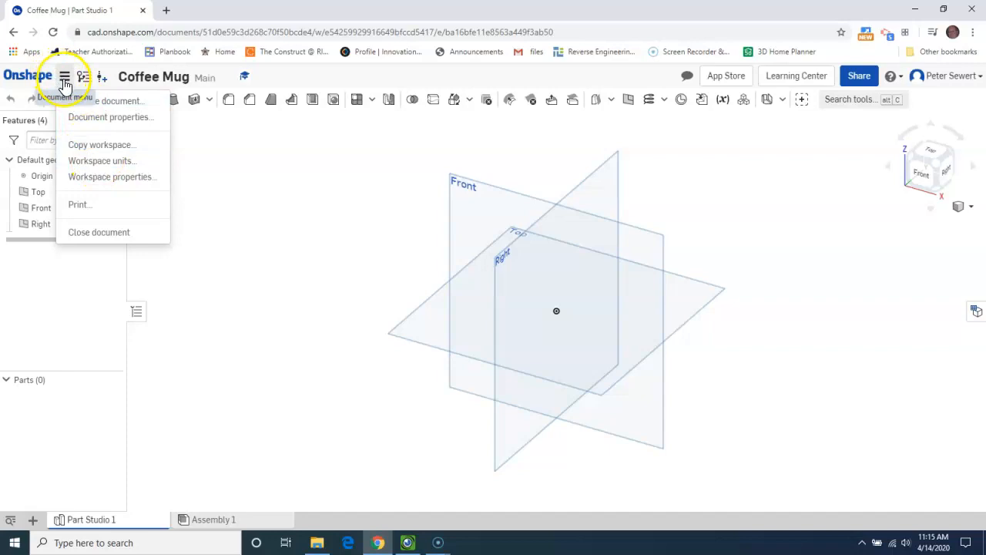
pyautogui.click(96, 168)
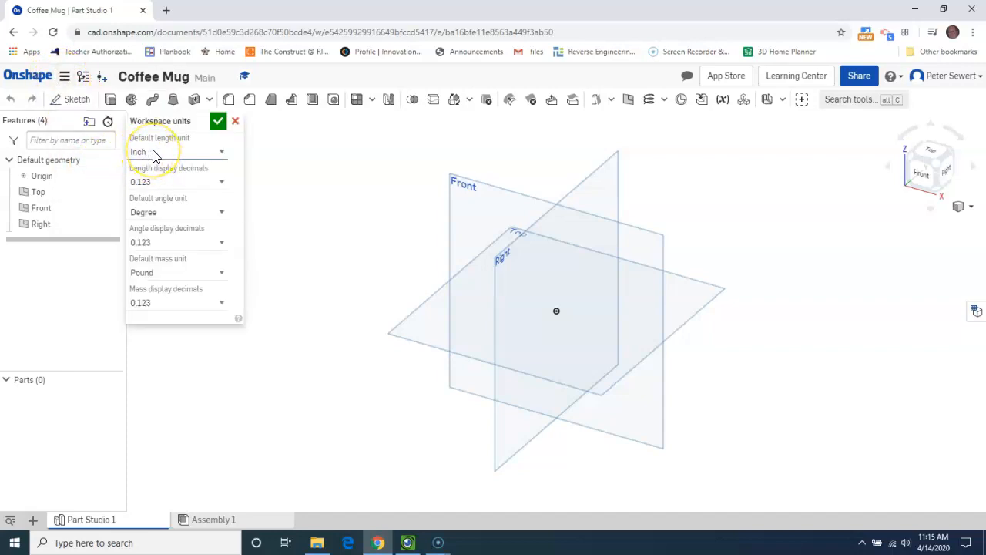
pyautogui.click(210, 153)
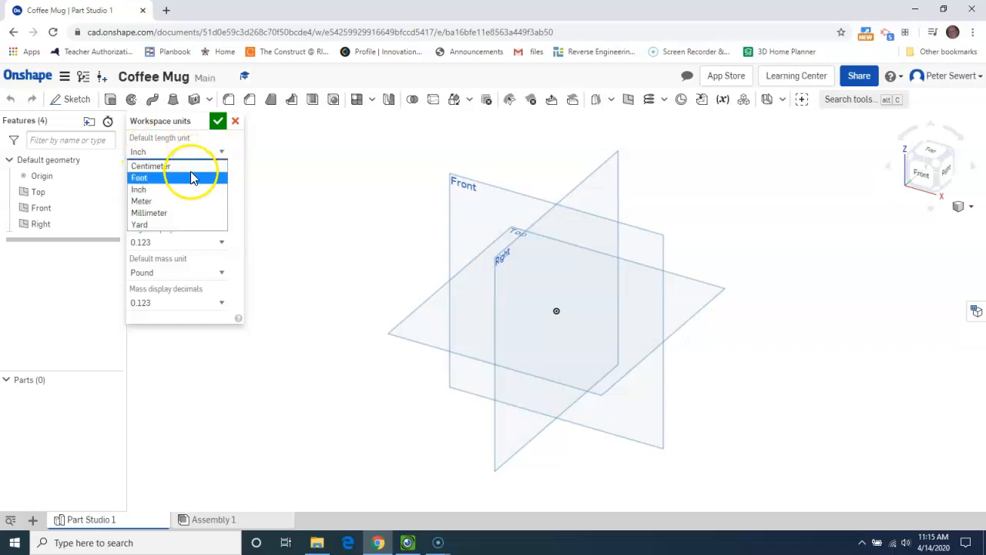
pyautogui.click(324, 170)
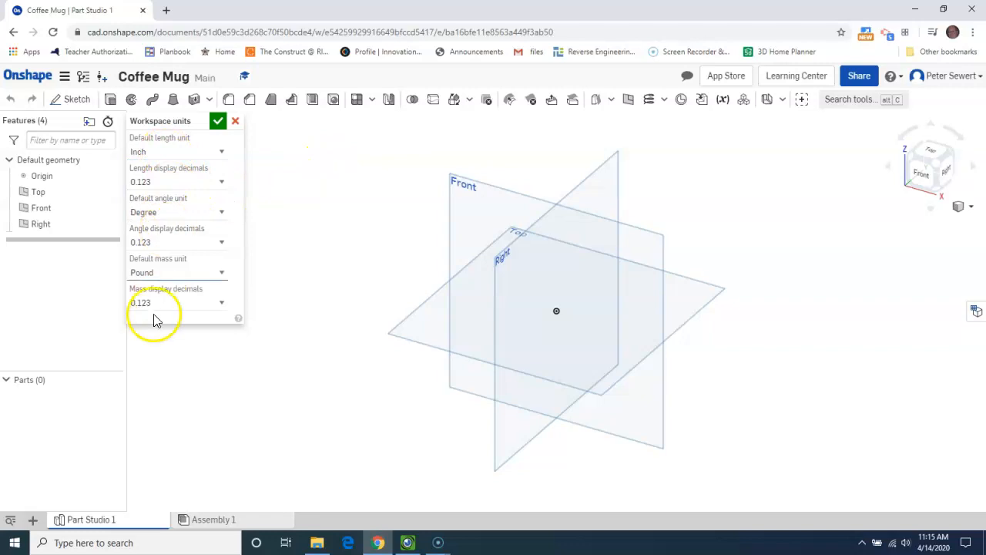
pyautogui.click(218, 121)
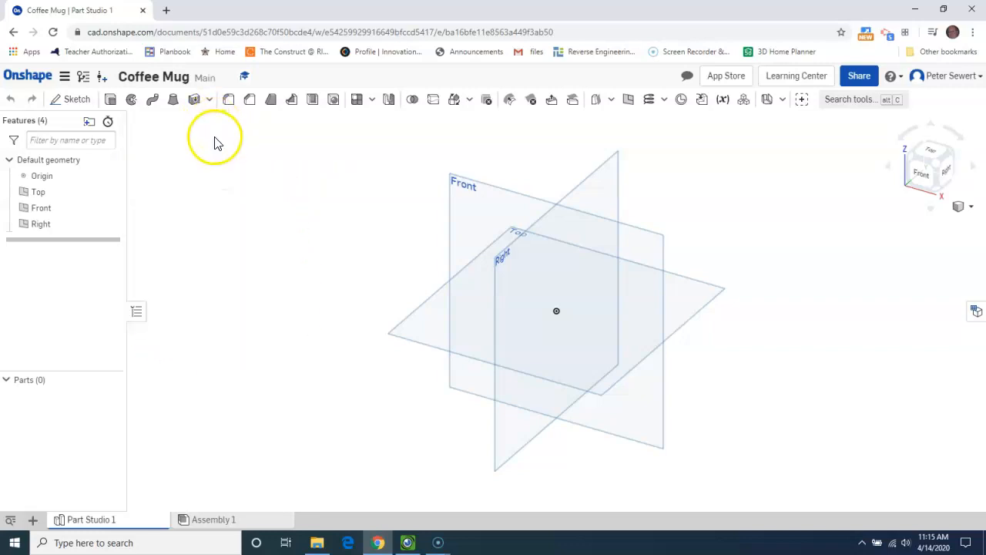
# Start a new sketch on the Front plane and view it normal to the sketch plane
pyautogui.click(72, 99)
pyautogui.click(461, 188)
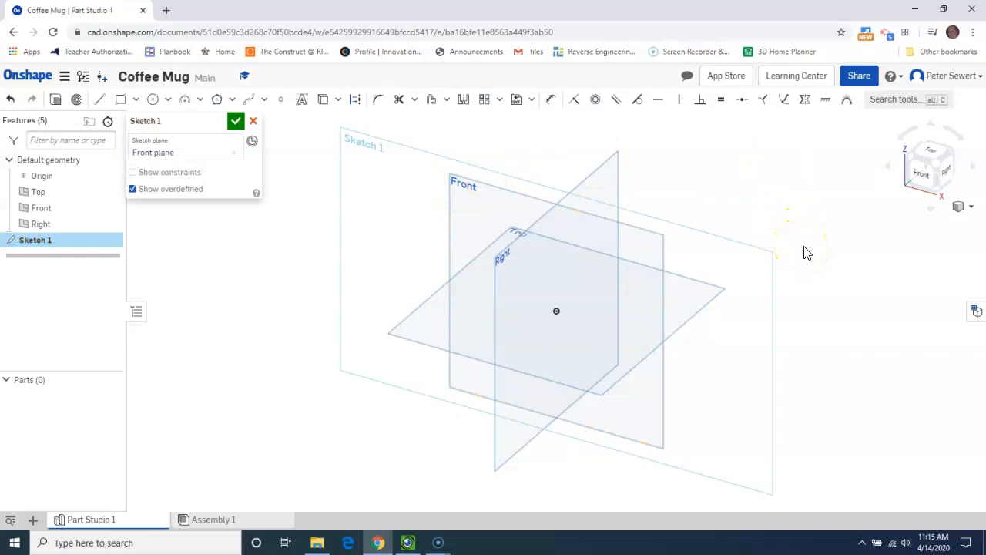
pyautogui.rightClick(861, 262)
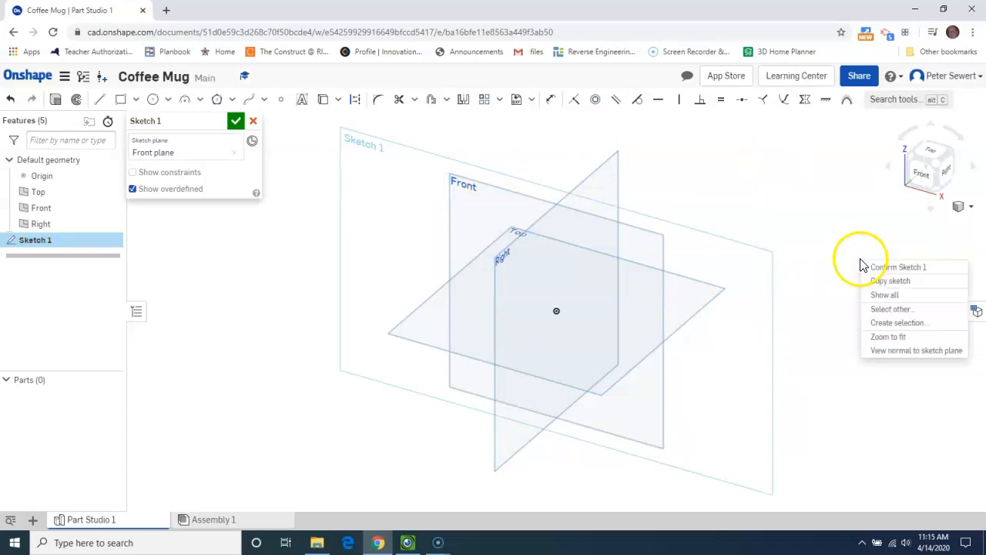
pyautogui.click(898, 352)
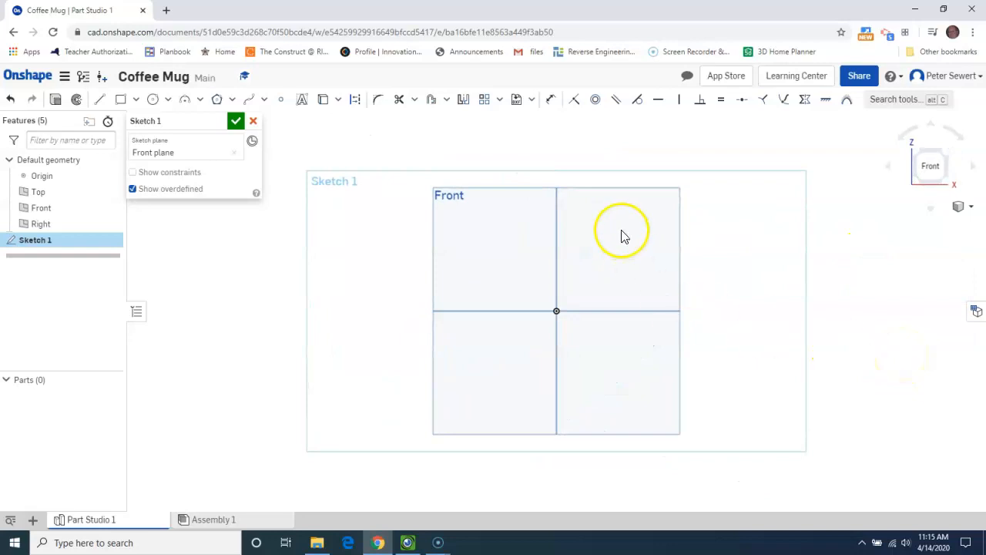
# Draw a circle centred on the origin, set its diameter to 3 in and finish the sketch
pyautogui.scroll(4, 576, 292)
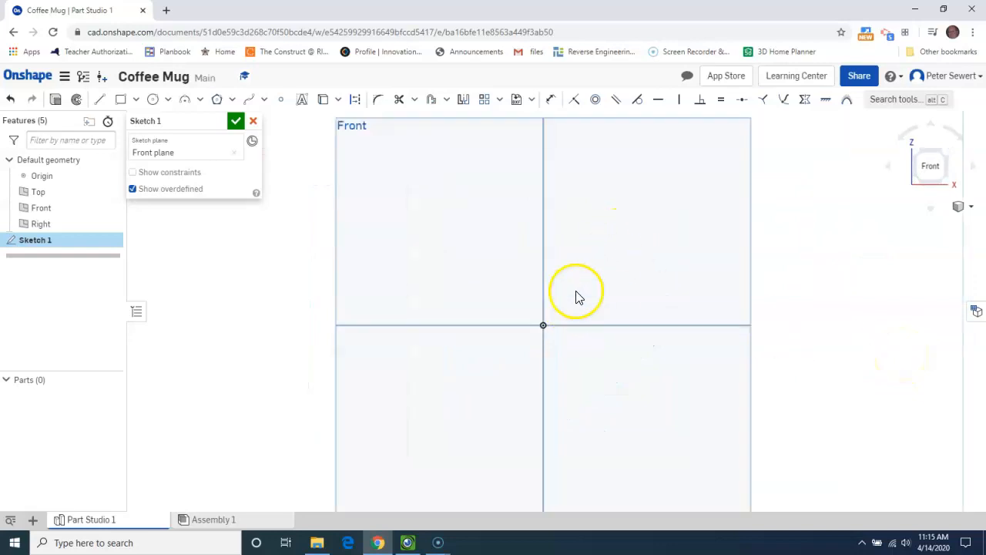
pyautogui.click(154, 103)
pyautogui.click(537, 332)
pyautogui.click(656, 262)
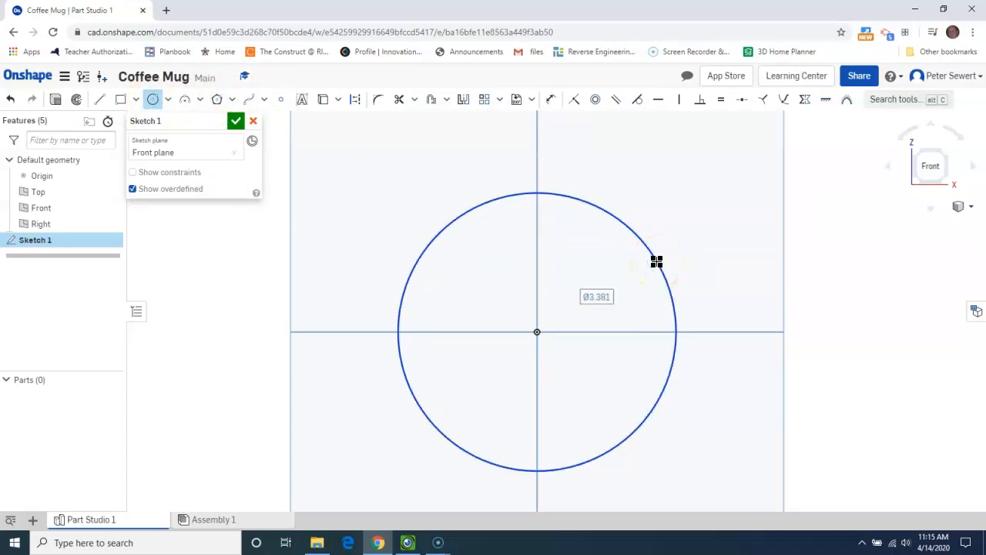
pyautogui.doubleClick(611, 296)
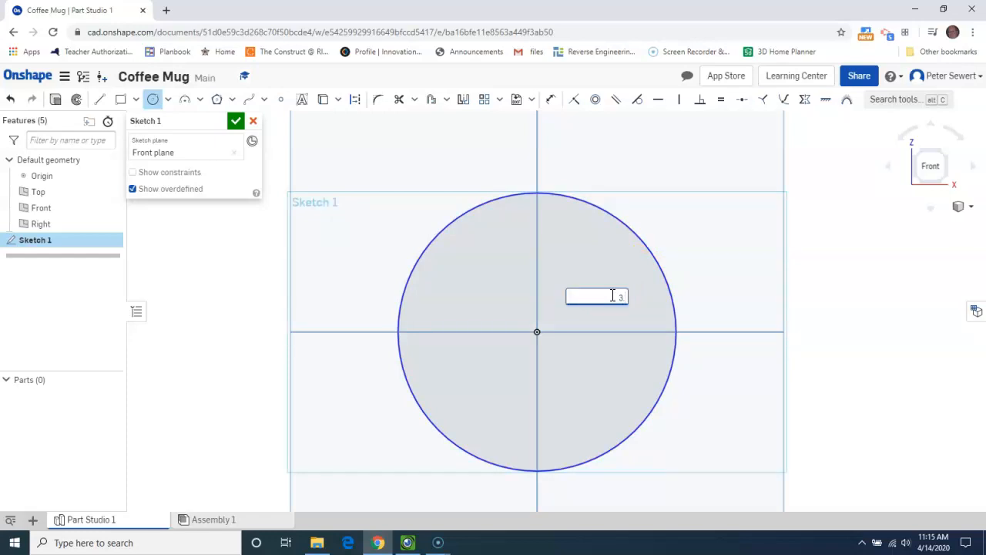
pyautogui.press('Return')
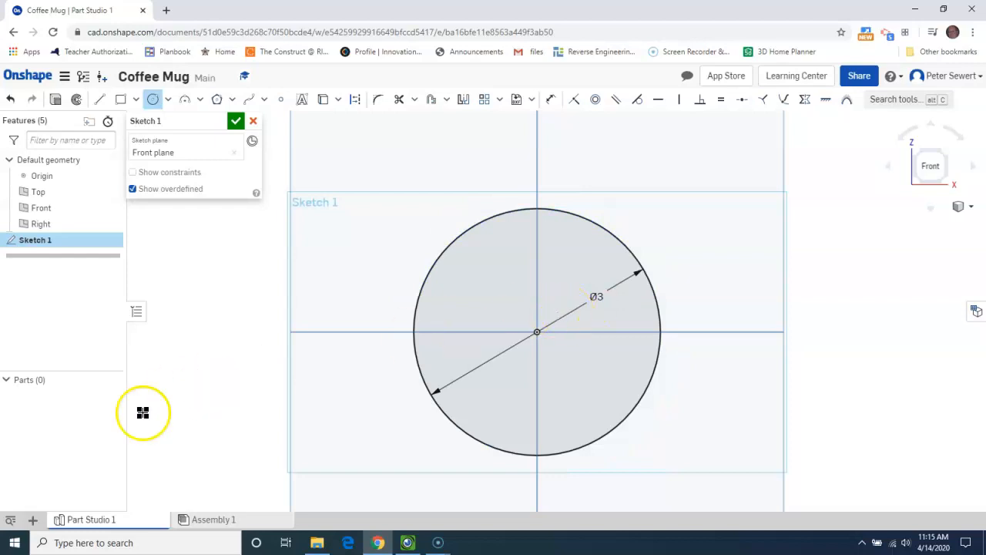
pyautogui.click(28, 527)
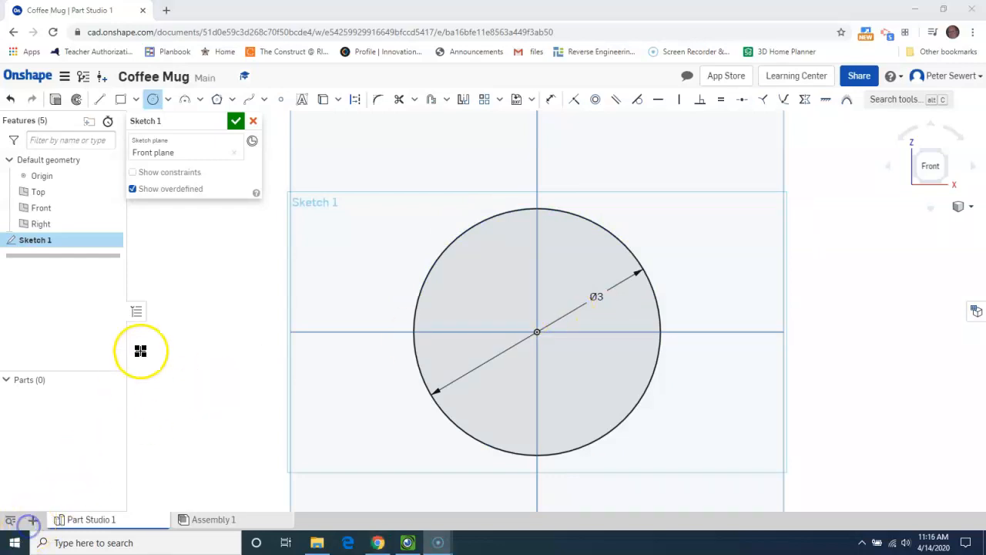
pyautogui.click(236, 121)
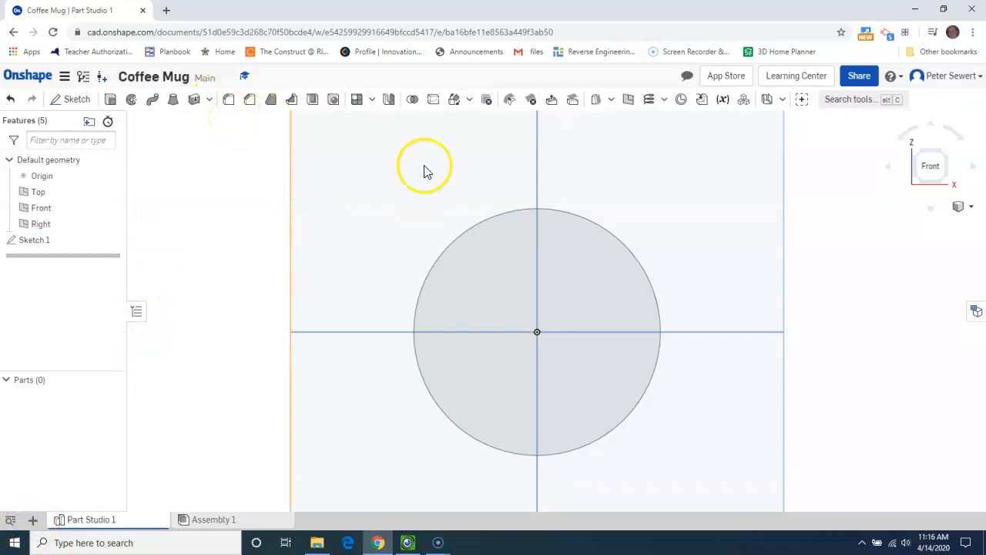
# Extrude the circle into a new solid with a blind depth of 4 in, working in isometric view
pyautogui.click(965, 215)
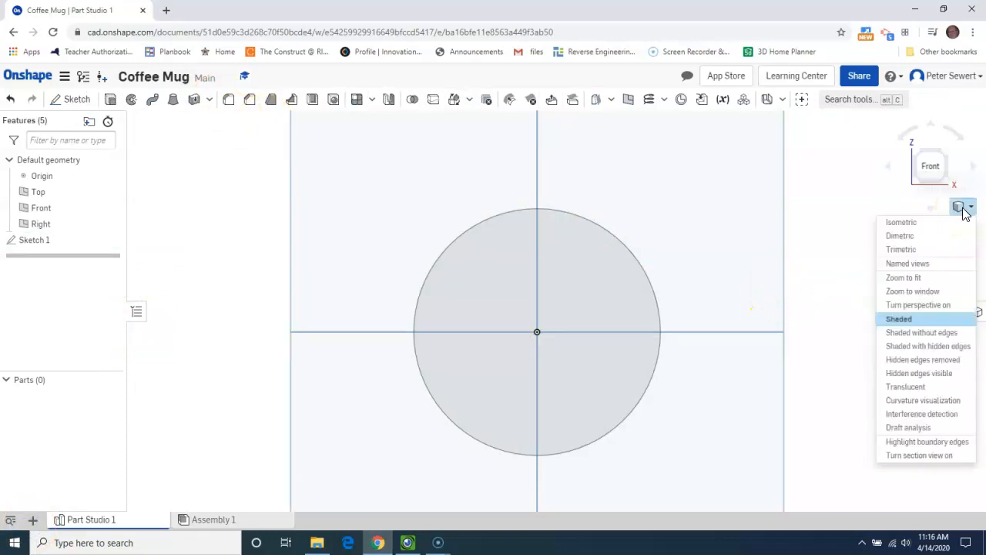
pyautogui.click(944, 224)
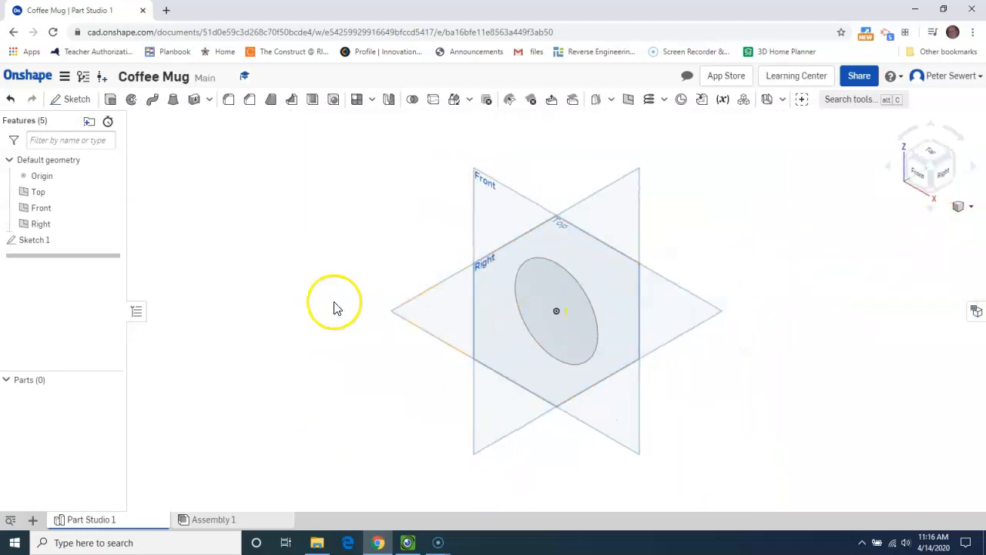
pyautogui.click(112, 101)
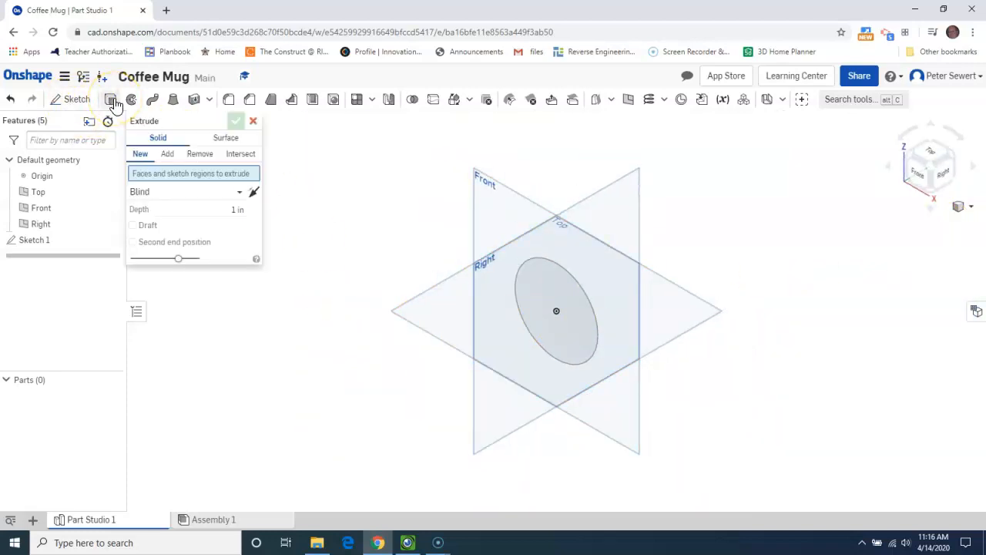
pyautogui.click(224, 212)
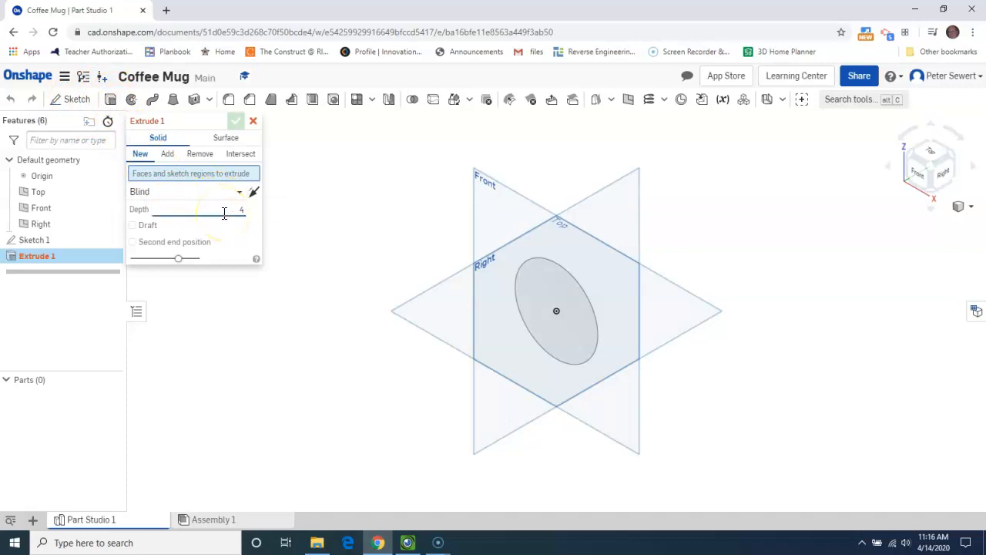
pyautogui.write('4')
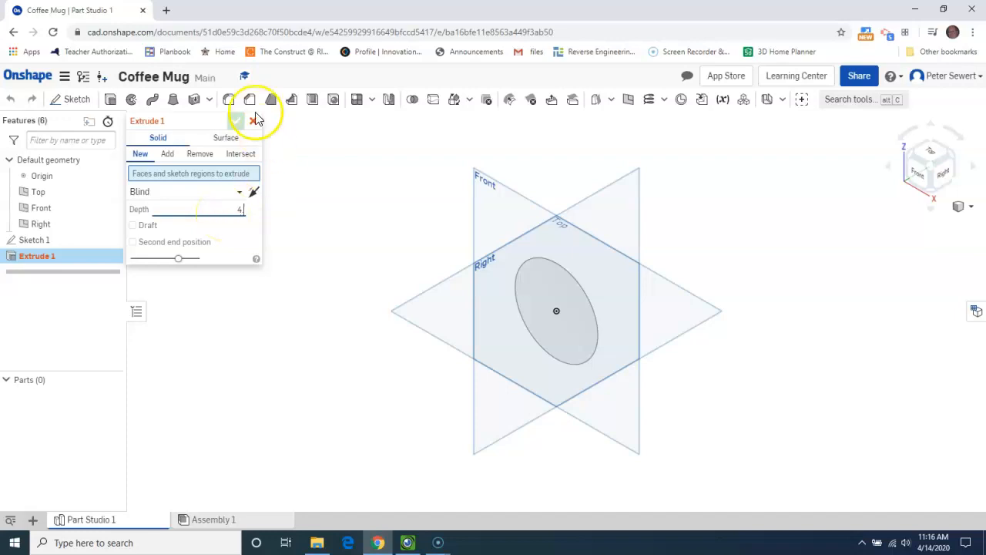
pyautogui.click(532, 335)
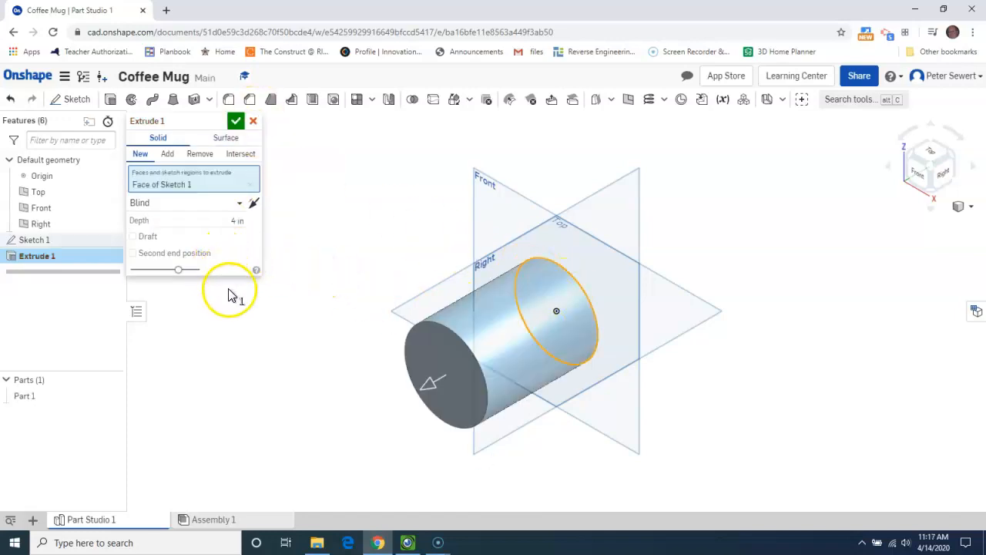
pyautogui.click(235, 122)
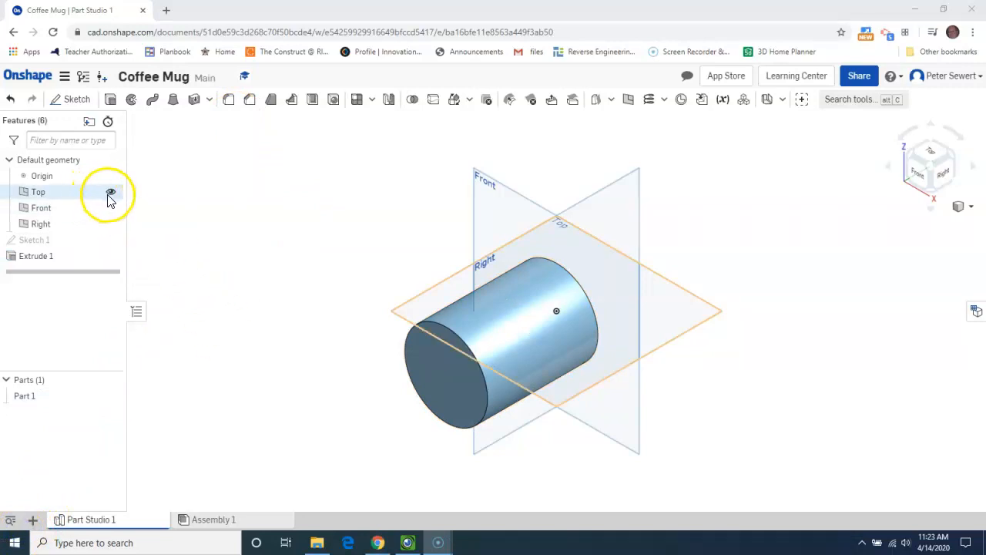
# Hide the Top, Front and Right default planes
pyautogui.click(110, 193)
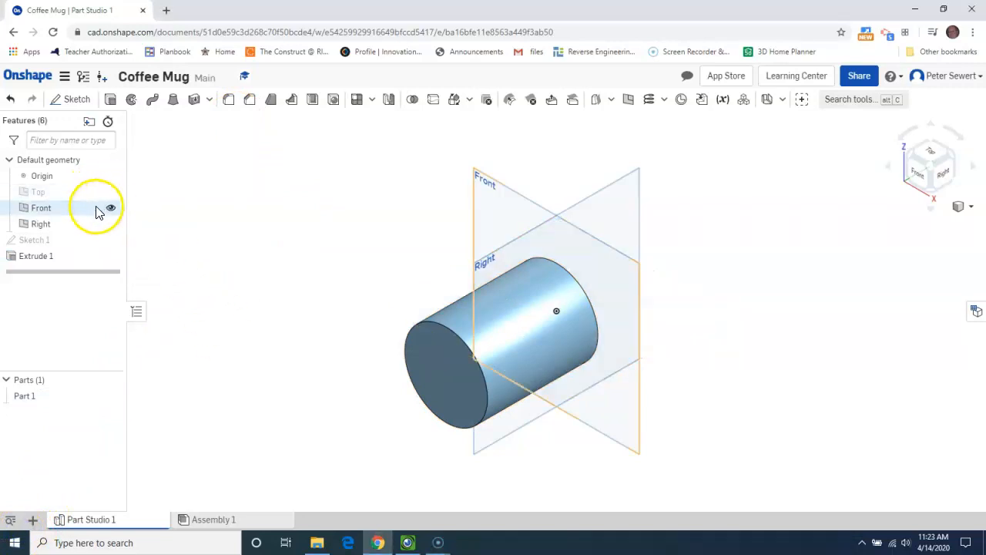
pyautogui.click(110, 208)
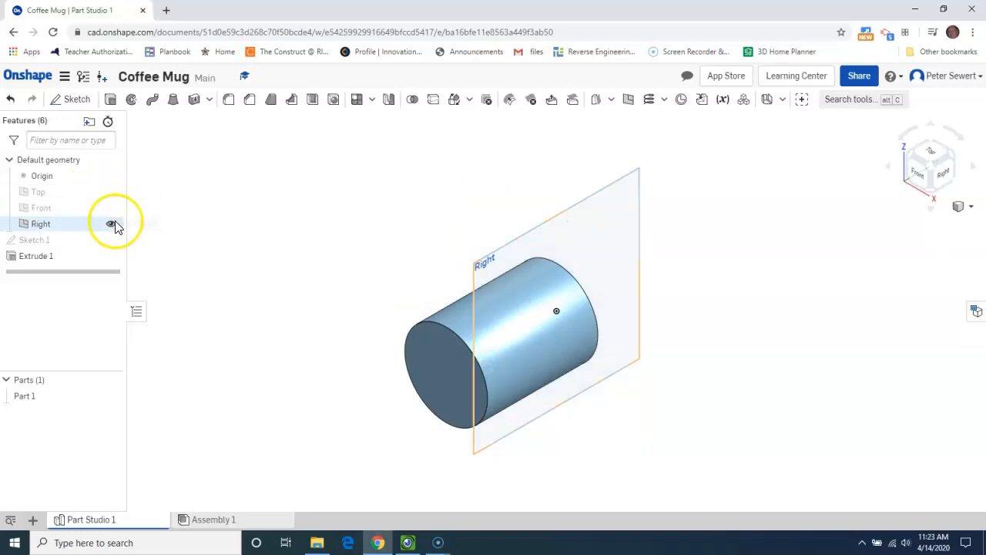
pyautogui.click(110, 224)
pyautogui.click(260, 236)
pyautogui.click(239, 229)
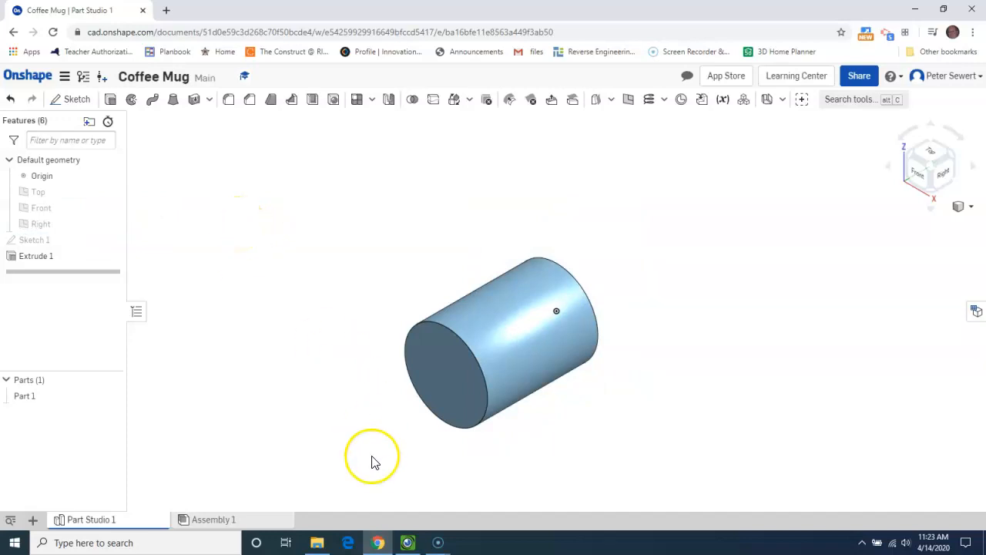
pyautogui.click(408, 543)
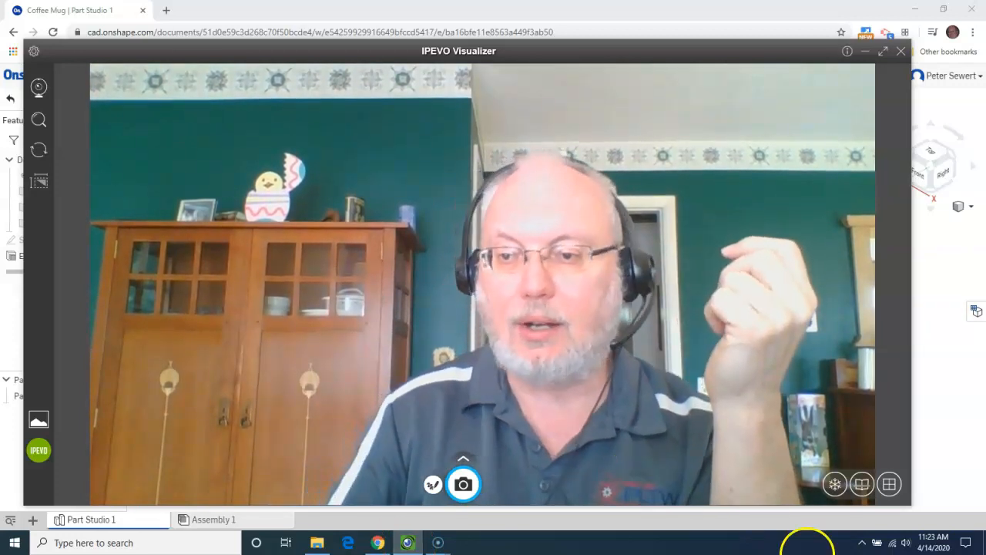
pyautogui.click(949, 362)
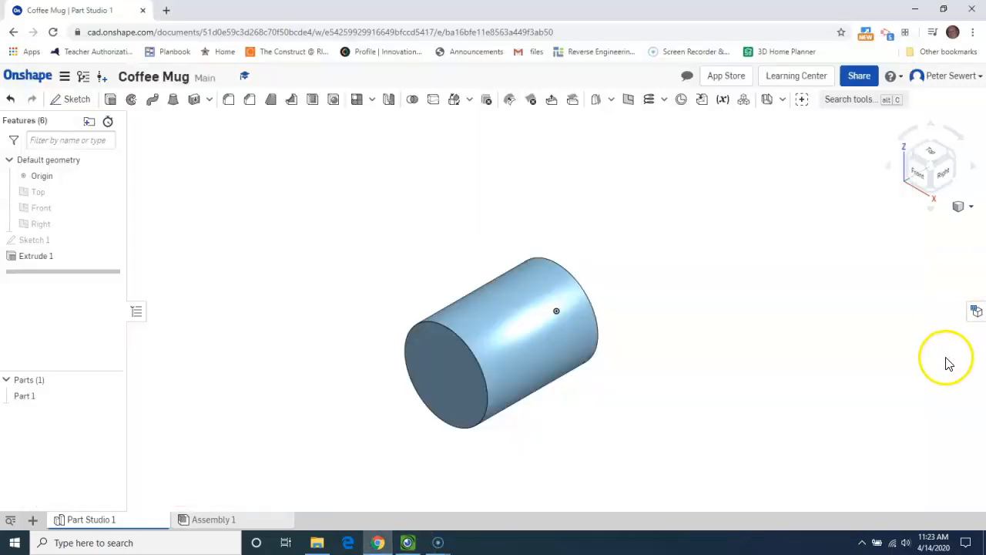
# Start a new sketch on the cylinder's front end face and view it normal to the sketch plane
pyautogui.click(76, 100)
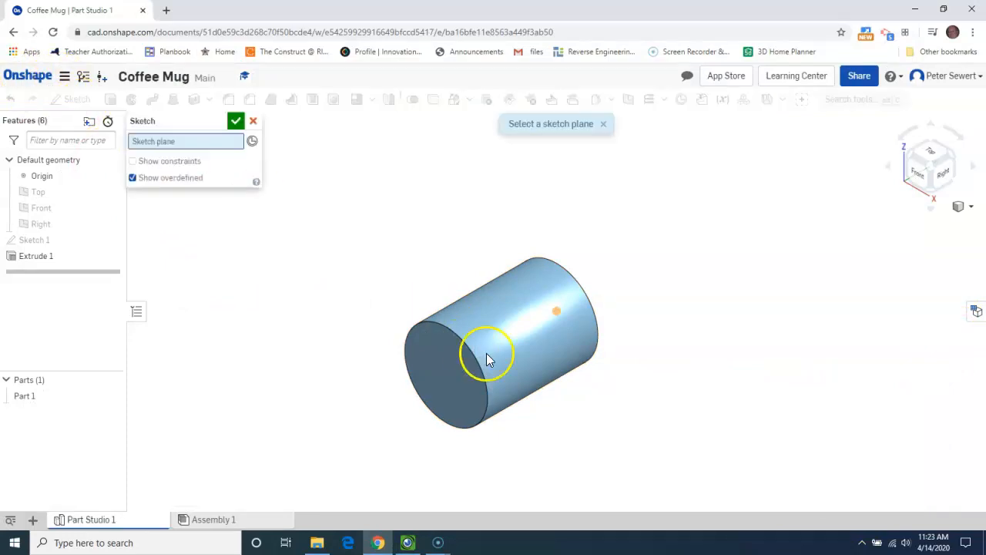
pyautogui.click(455, 390)
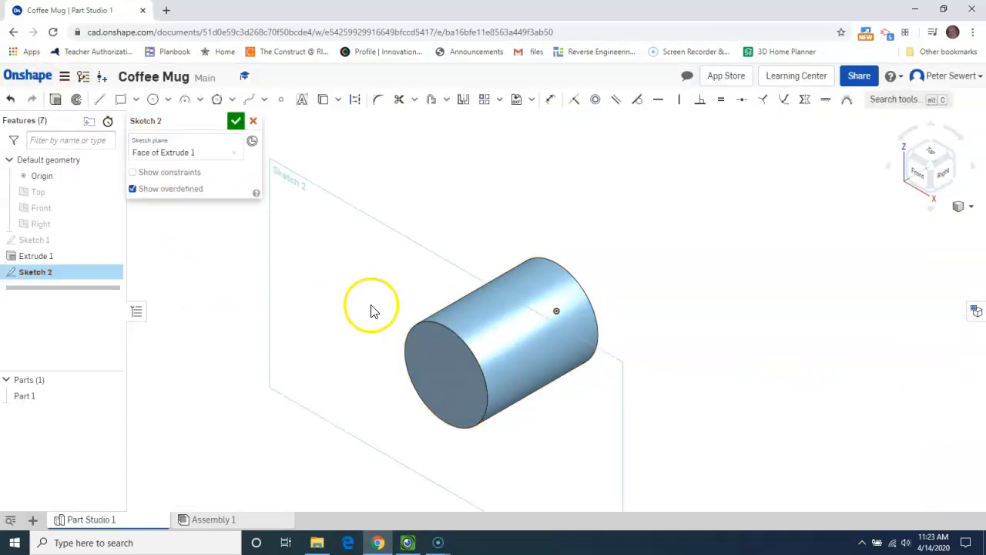
pyautogui.rightClick(731, 261)
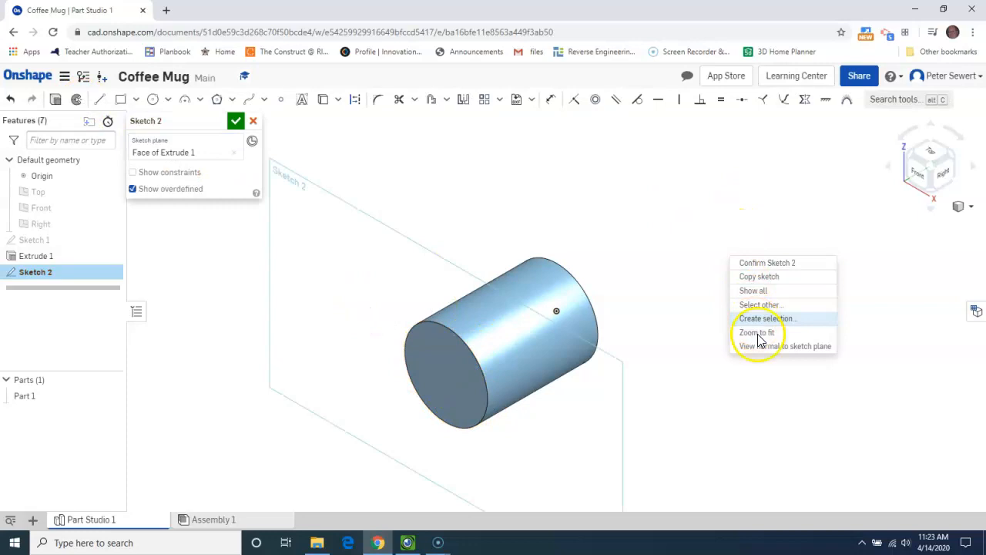
pyautogui.click(757, 347)
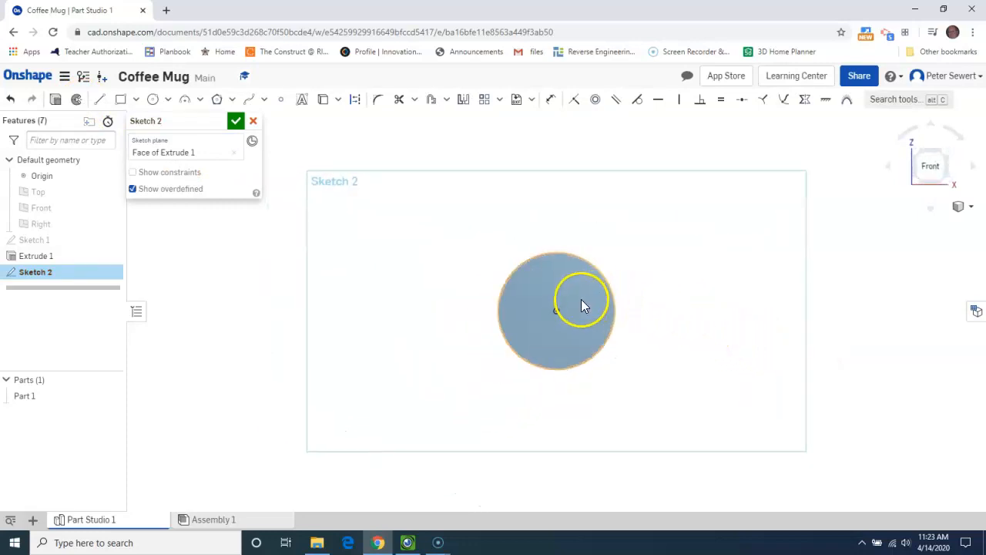
pyautogui.scroll(5, 578, 296)
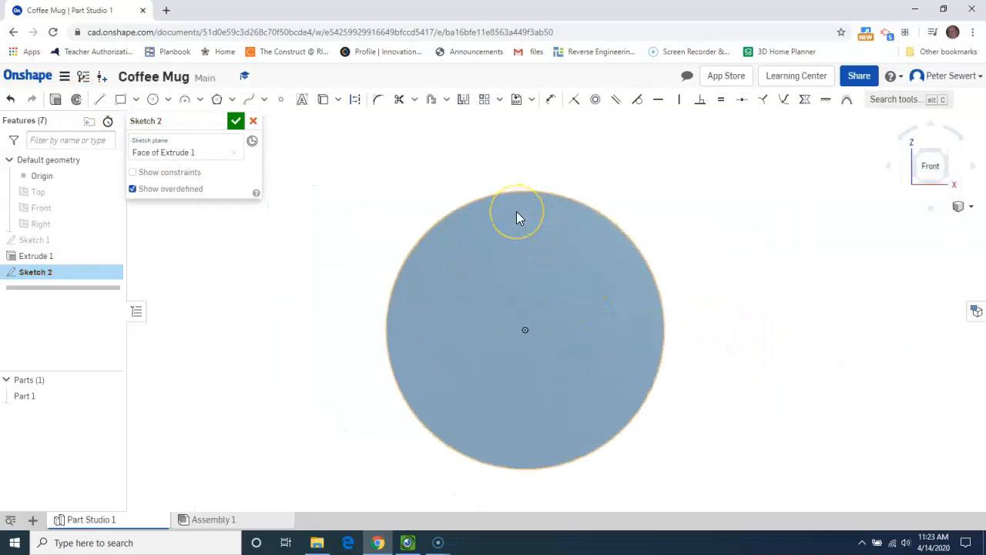
pyautogui.click(432, 101)
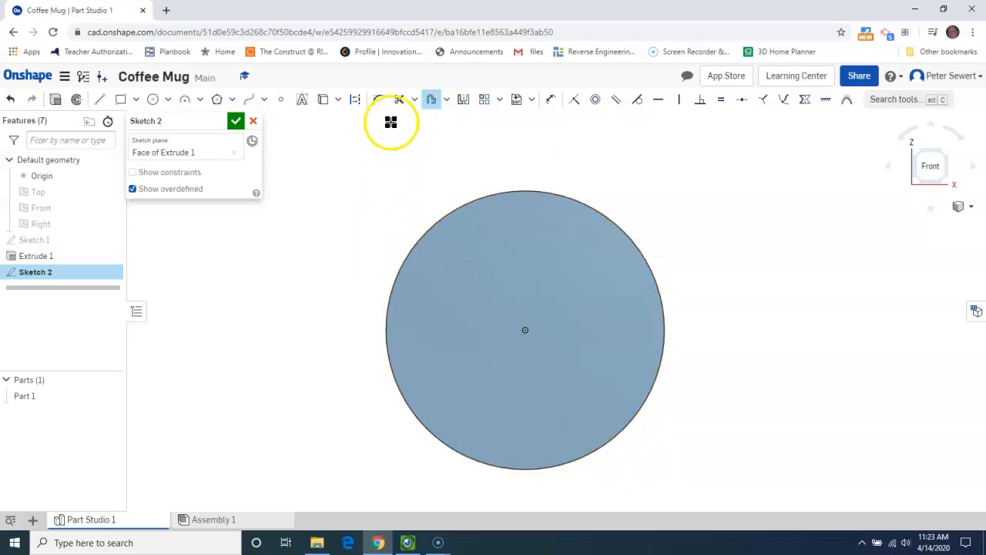
pyautogui.click(414, 103)
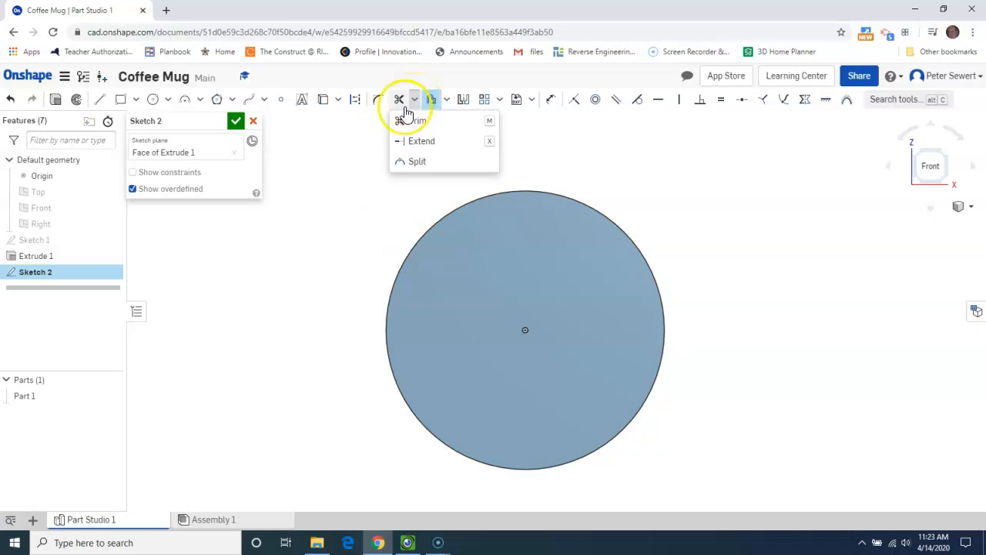
pyautogui.click(25, 532)
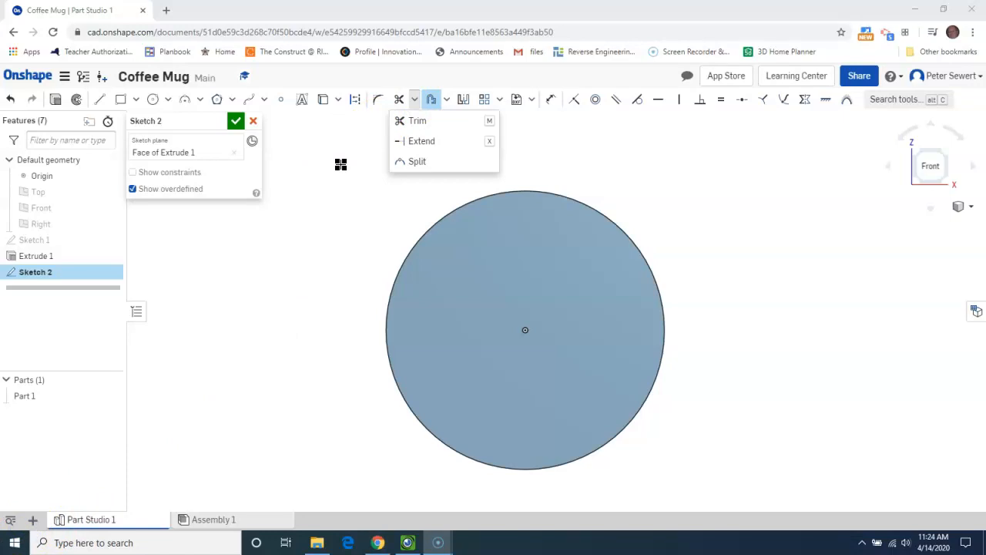
# Project the cylinder's circular end edge into the sketch, offset it 0.125 in inward and finish the sketch
pyautogui.click(324, 104)
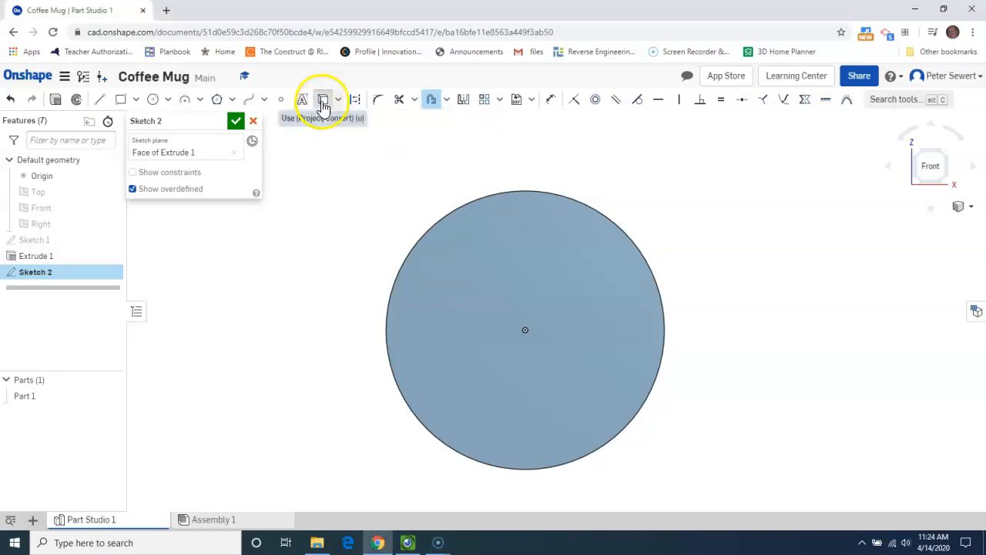
pyautogui.click(440, 234)
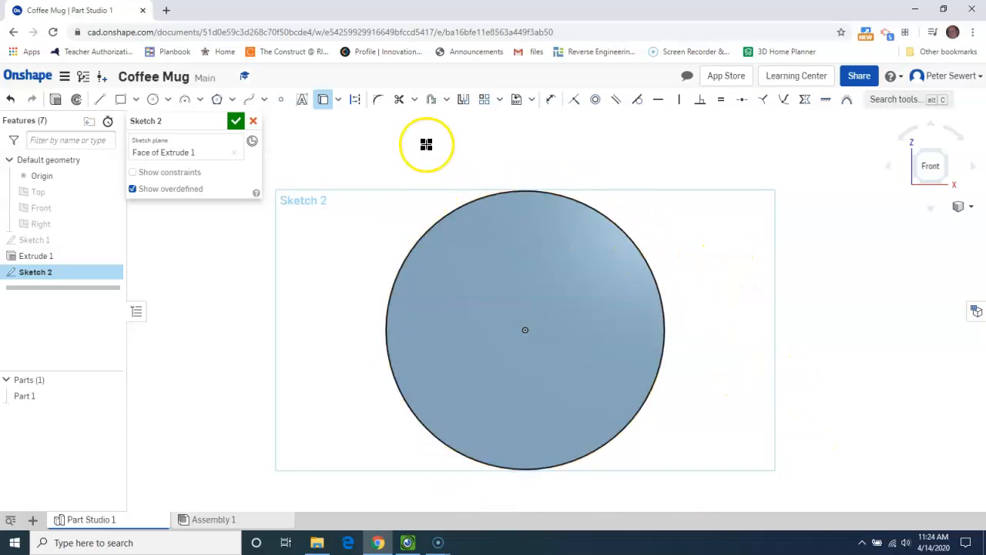
pyautogui.click(430, 101)
pyautogui.click(469, 221)
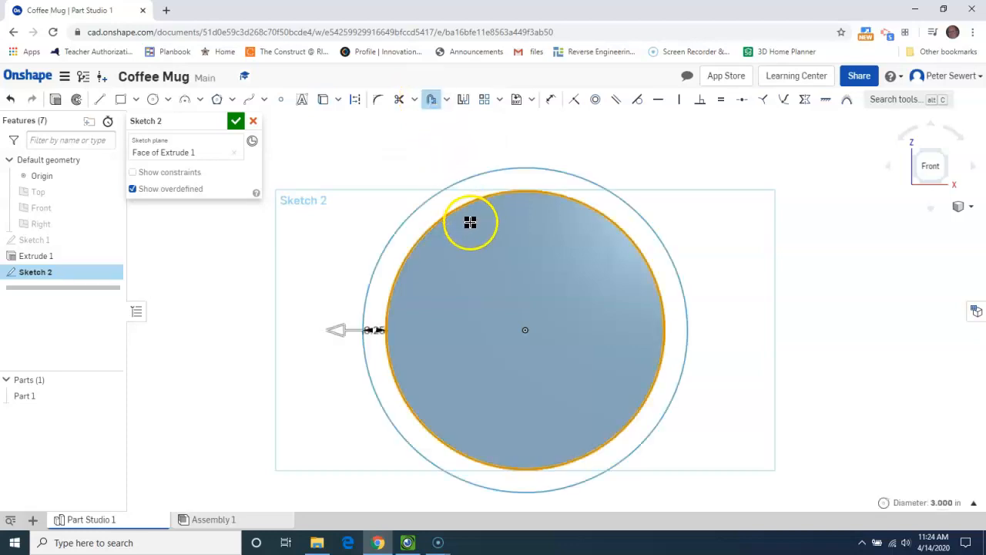
pyautogui.click(344, 330)
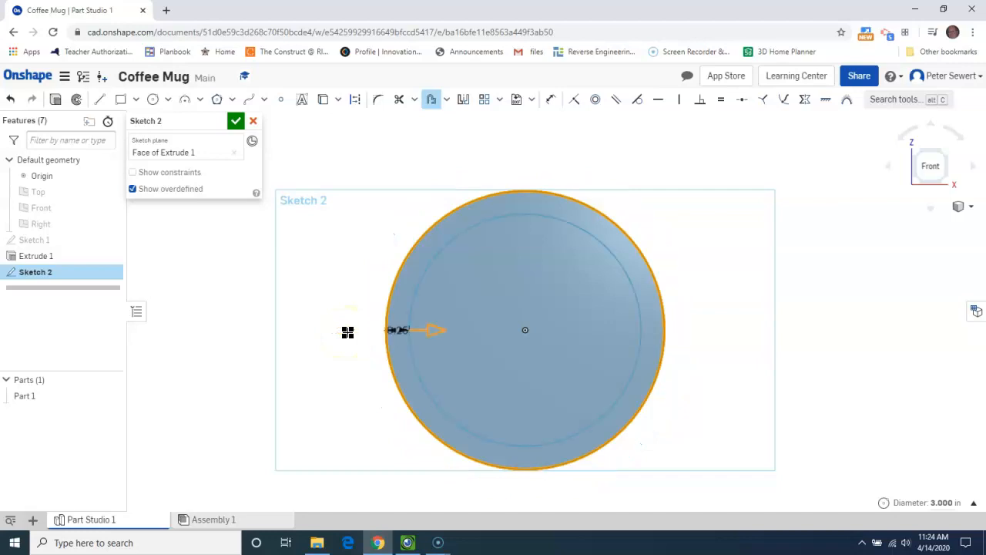
pyautogui.click(398, 333)
pyautogui.moveTo(402, 333); pyautogui.dragTo(423, 331)
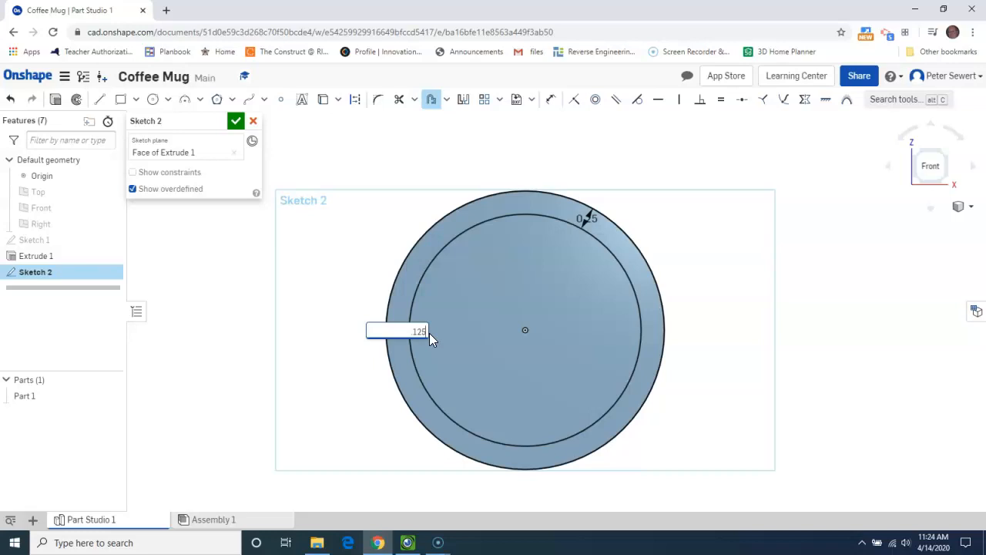
pyautogui.press('Return')
pyautogui.moveTo(429, 332)
pyautogui.mouseDown()
pyautogui.moveTo(493, 293)
pyautogui.moveTo(680, 266)
pyautogui.moveTo(376, 208)
pyautogui.mouseUp()
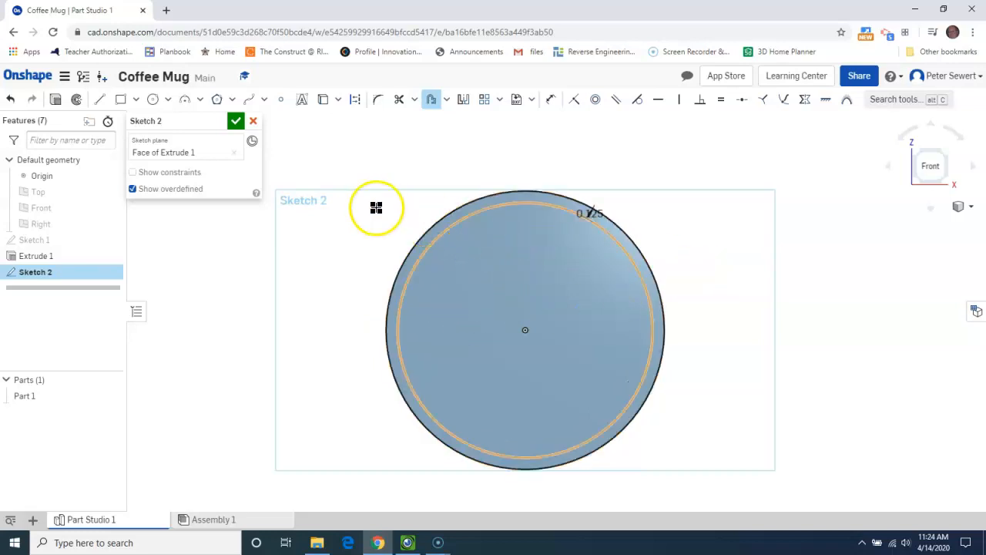
pyautogui.click(236, 124)
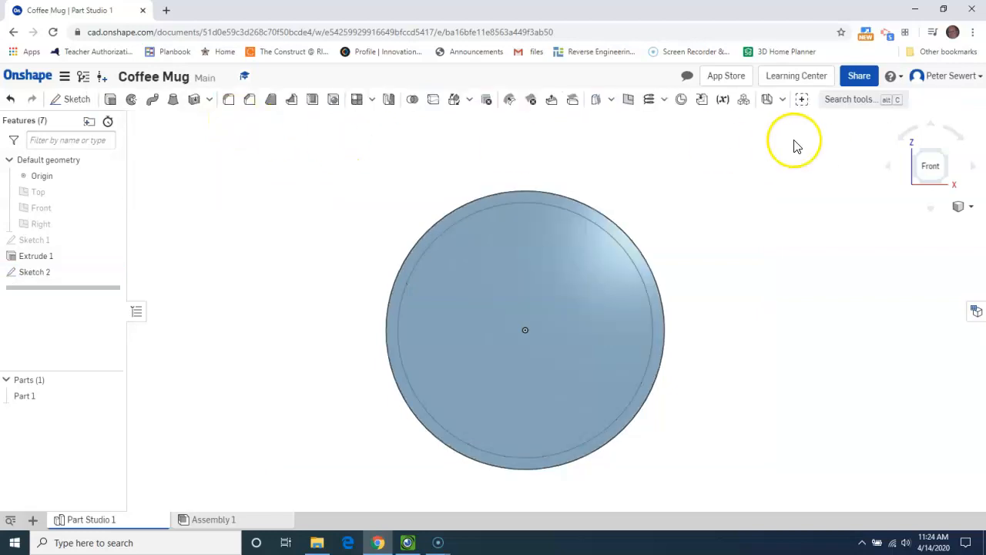
# Try an extrude removal of the outer ring between the two circles, 0.0625 in deep in isometric view, and undo it
pyautogui.click(963, 206)
pyautogui.click(929, 222)
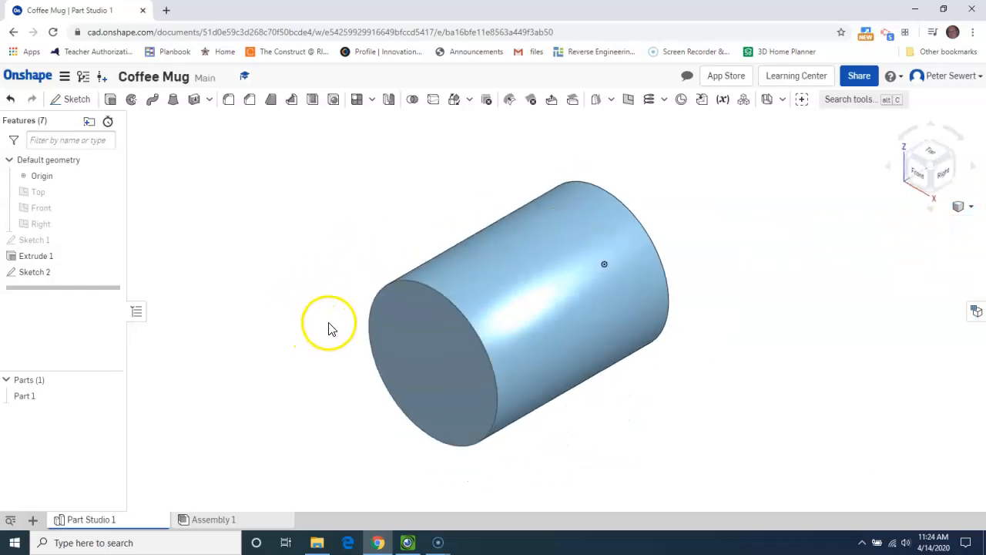
pyautogui.scroll(5, 330, 324)
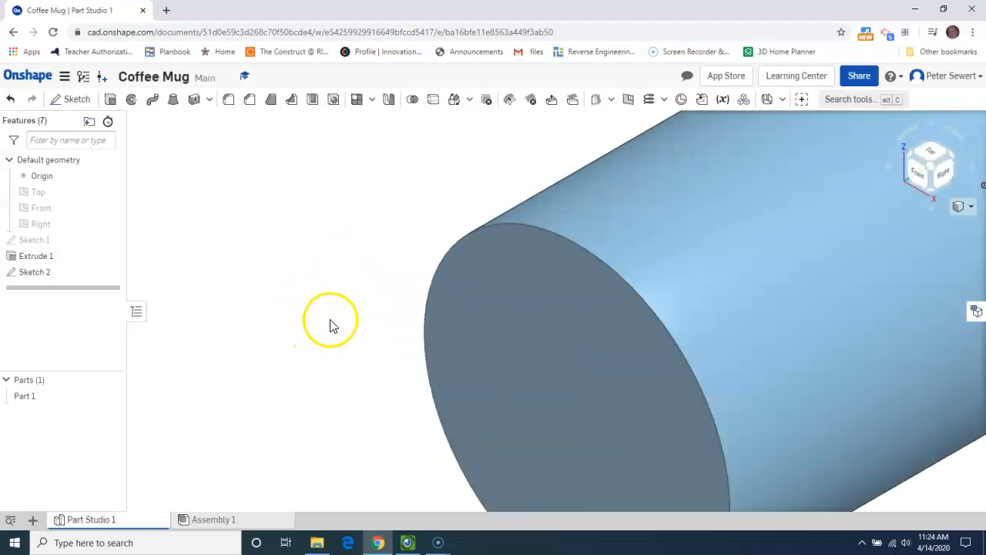
pyautogui.click(110, 99)
pyautogui.click(197, 156)
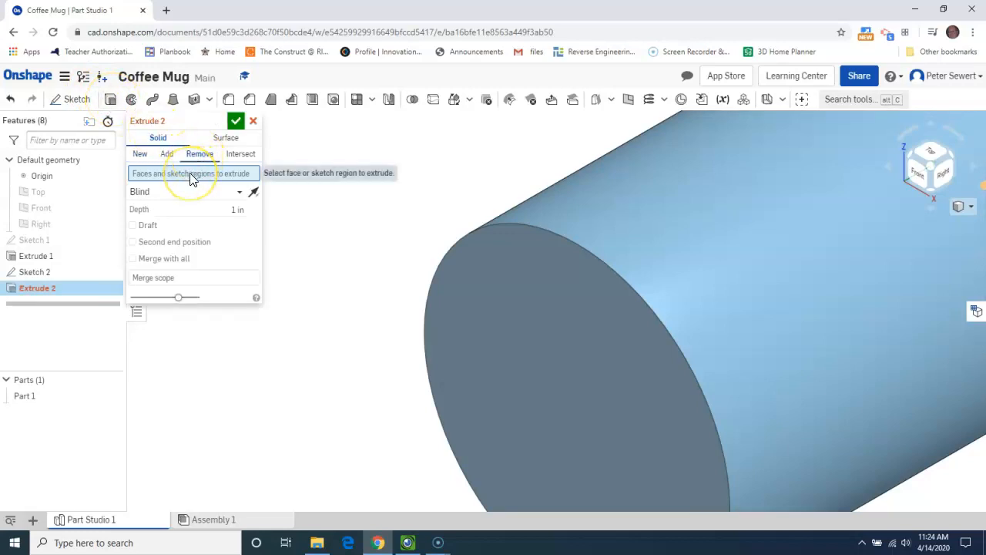
pyautogui.click(458, 257)
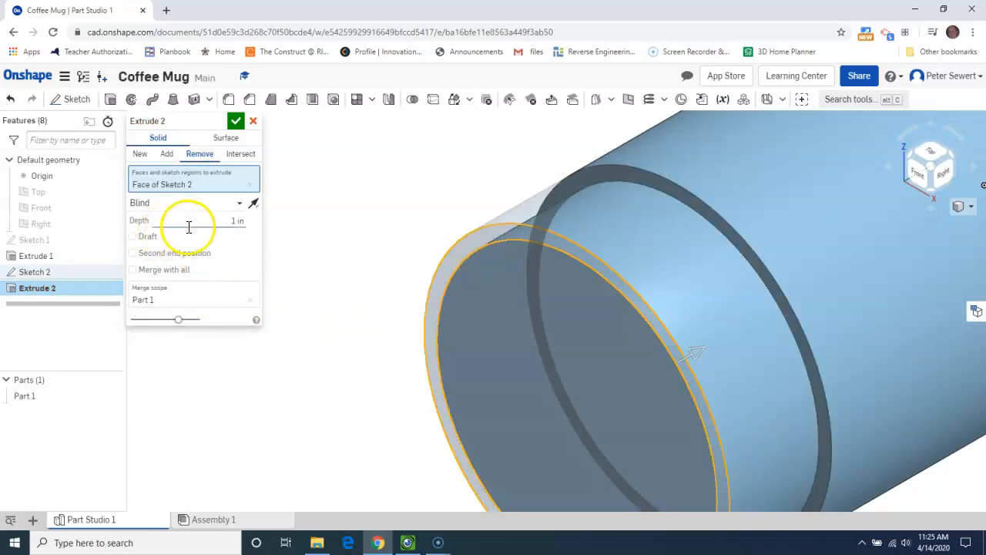
pyautogui.click(227, 222)
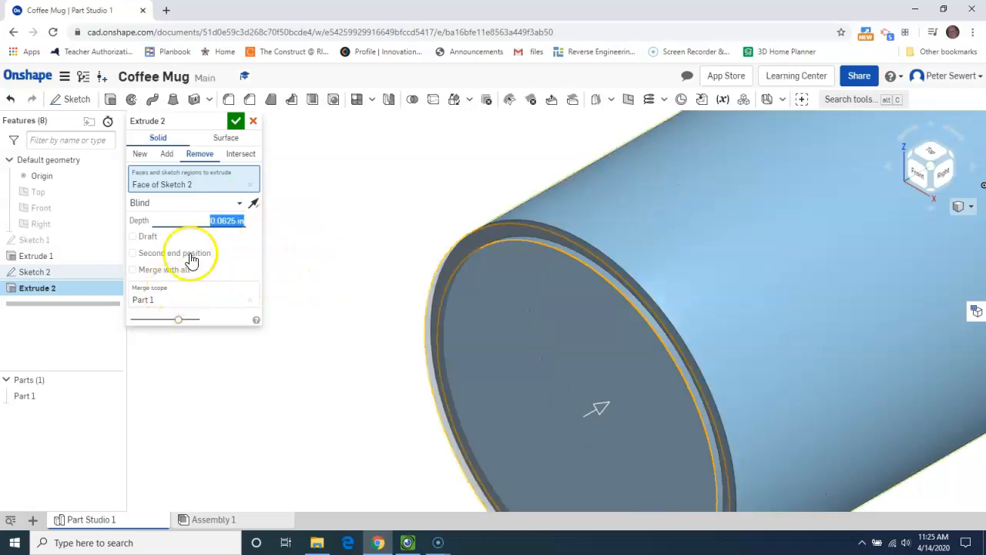
pyautogui.click(236, 121)
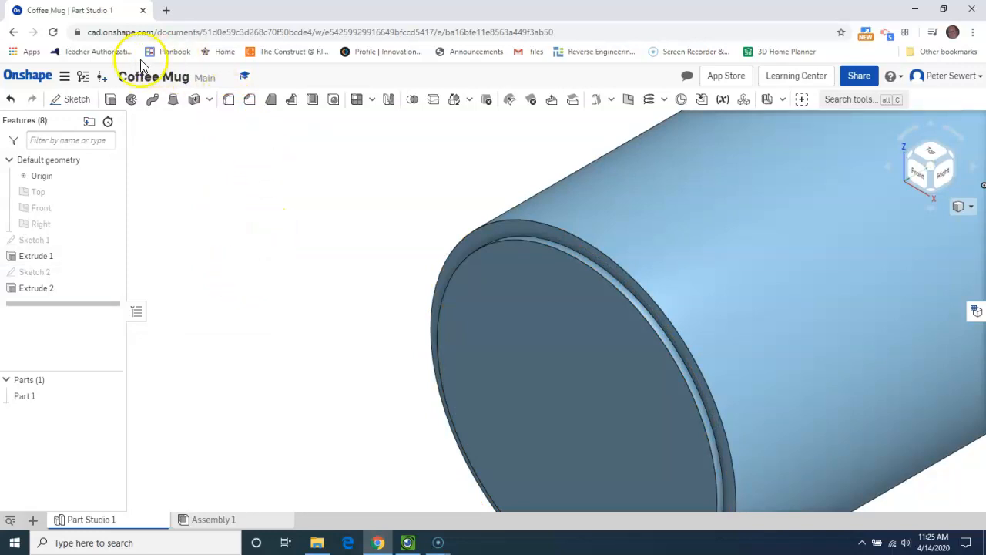
pyautogui.click(10, 103)
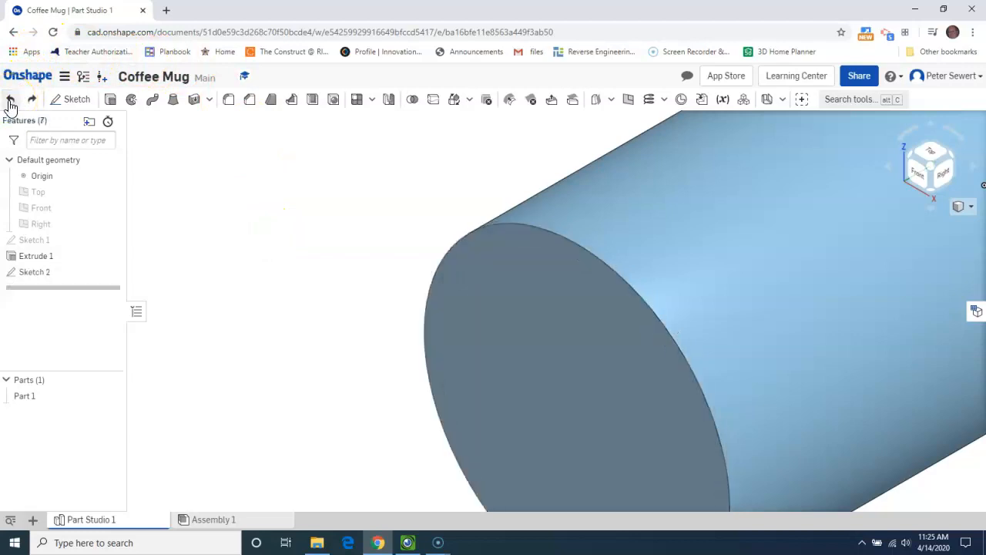
# Extrude the inner circular region of the end-face sketch as a removal with a blind depth of 0.0625 in
pyautogui.click(111, 101)
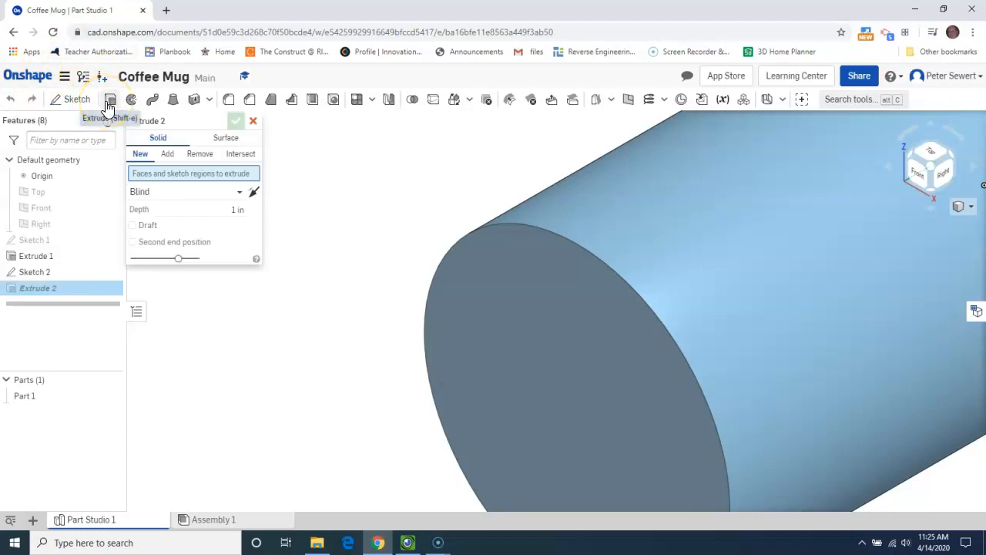
pyautogui.click(206, 157)
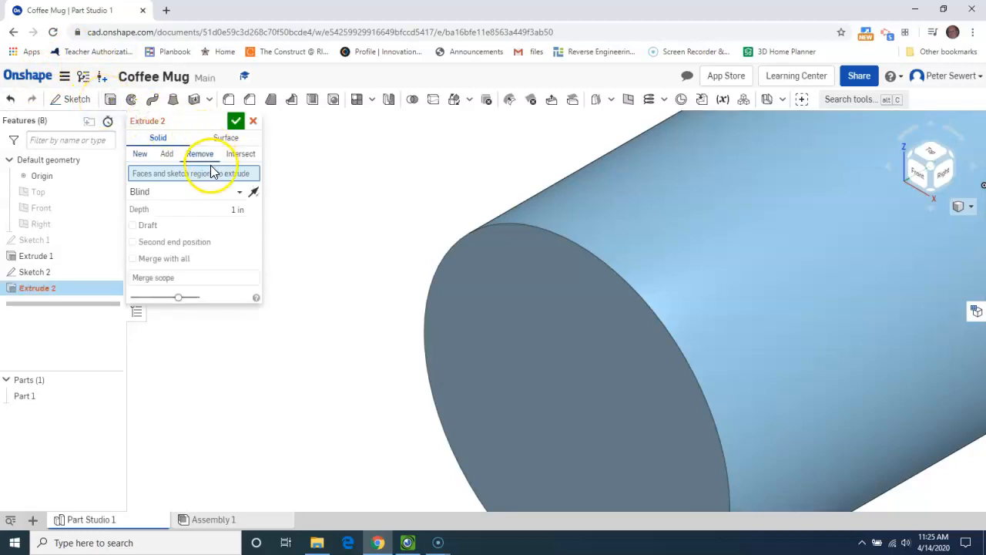
pyautogui.click(547, 339)
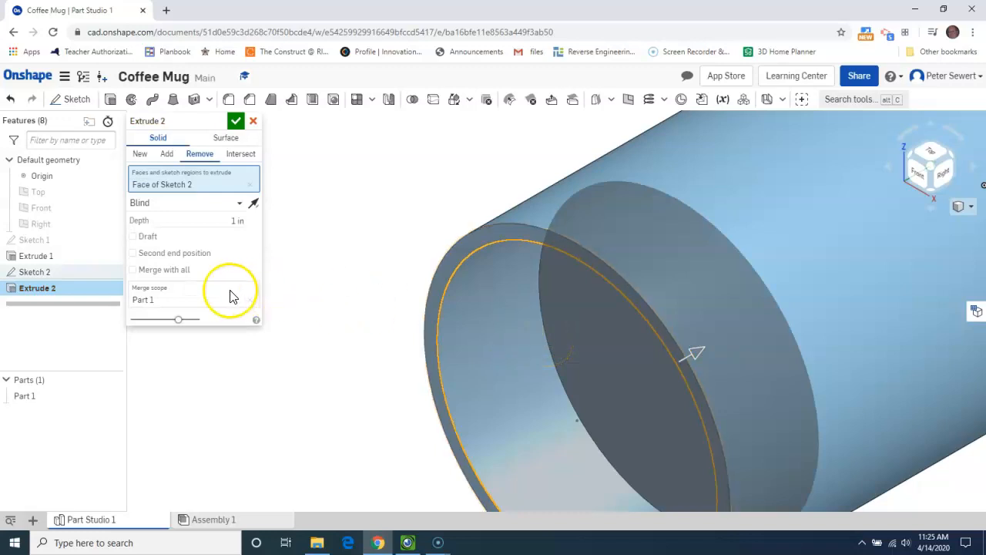
pyautogui.click(228, 222)
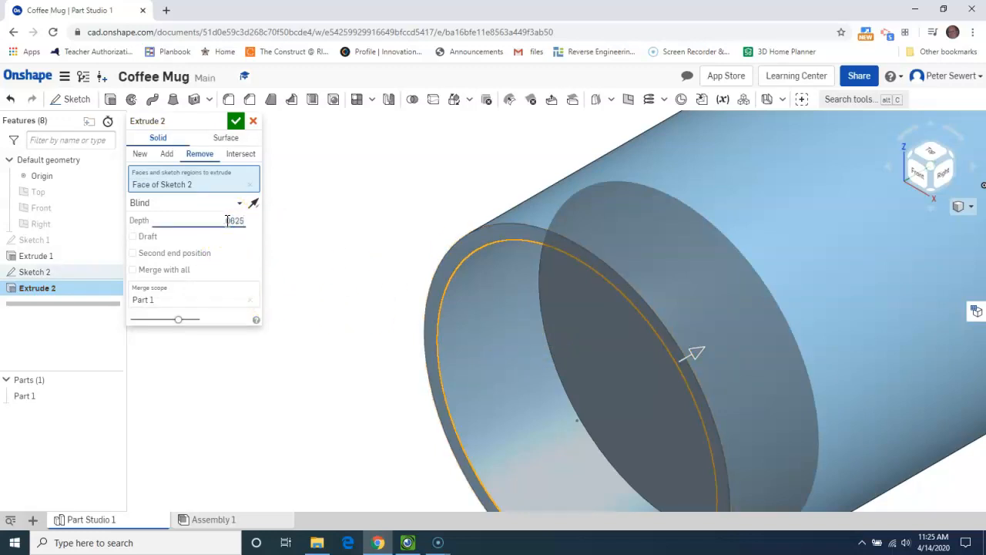
pyautogui.click(236, 120)
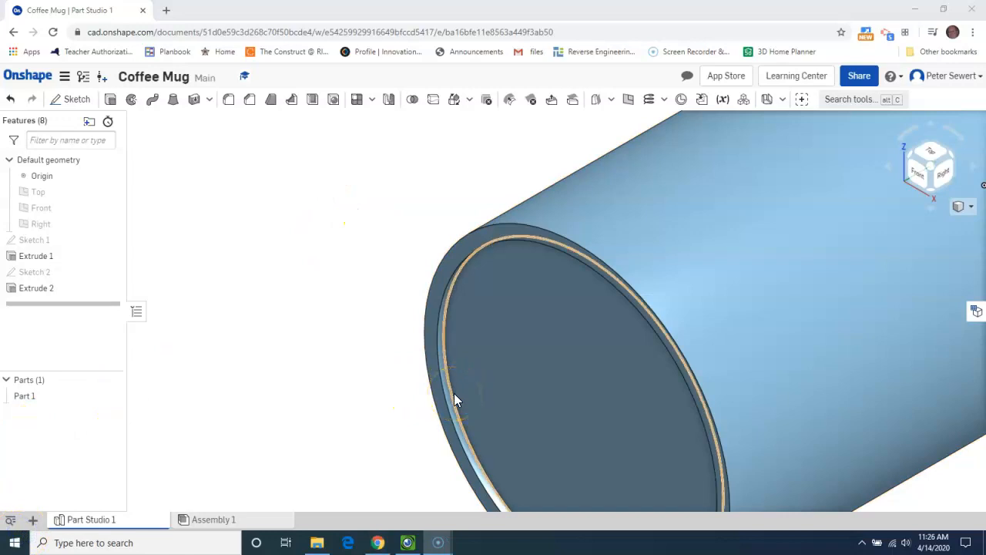
# Fillet the circular edge at the floor of the end recess with a 0.0625 in radius
pyautogui.click(230, 101)
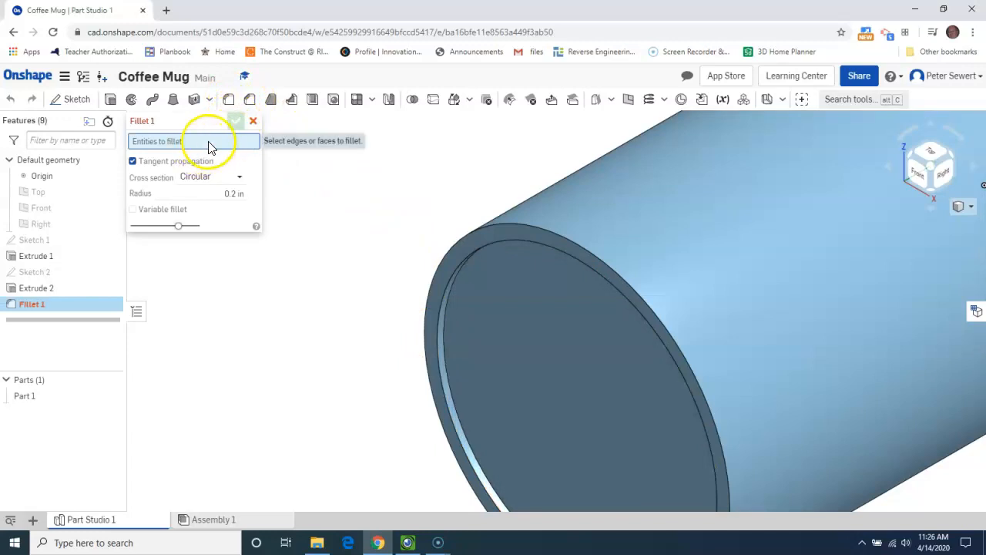
pyautogui.click(445, 367)
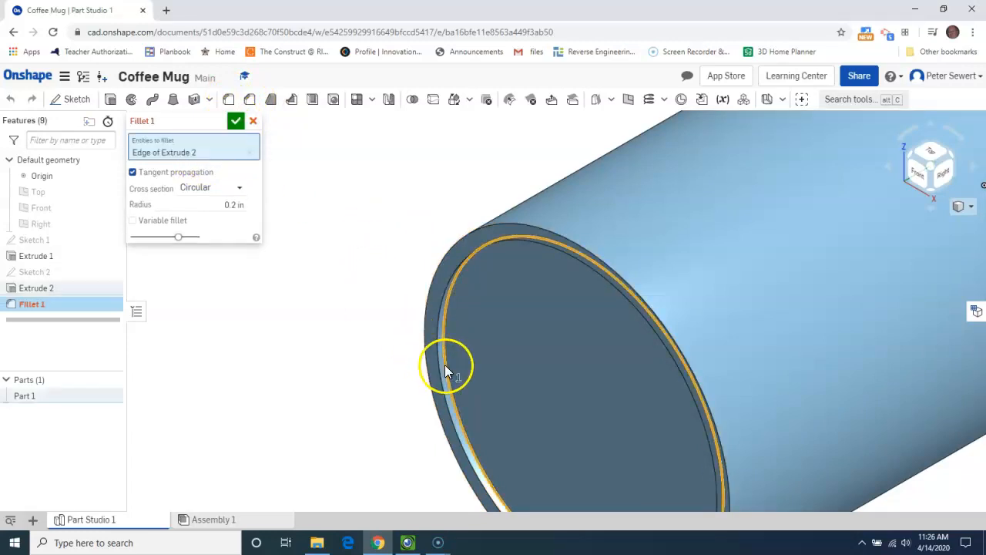
pyautogui.moveTo(221, 204); pyautogui.dragTo(260, 211)
pyautogui.write('0625')
pyautogui.press('Return')
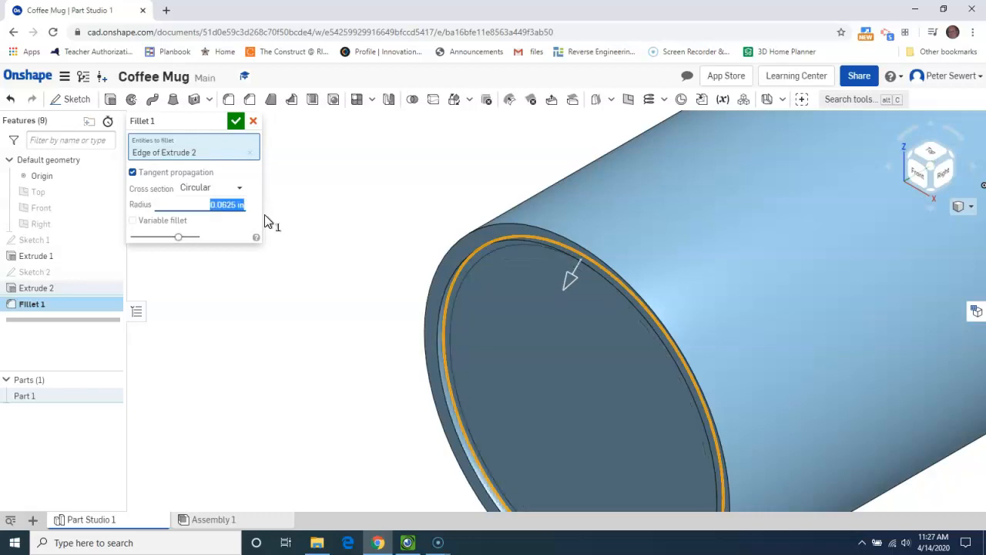
pyautogui.click(235, 121)
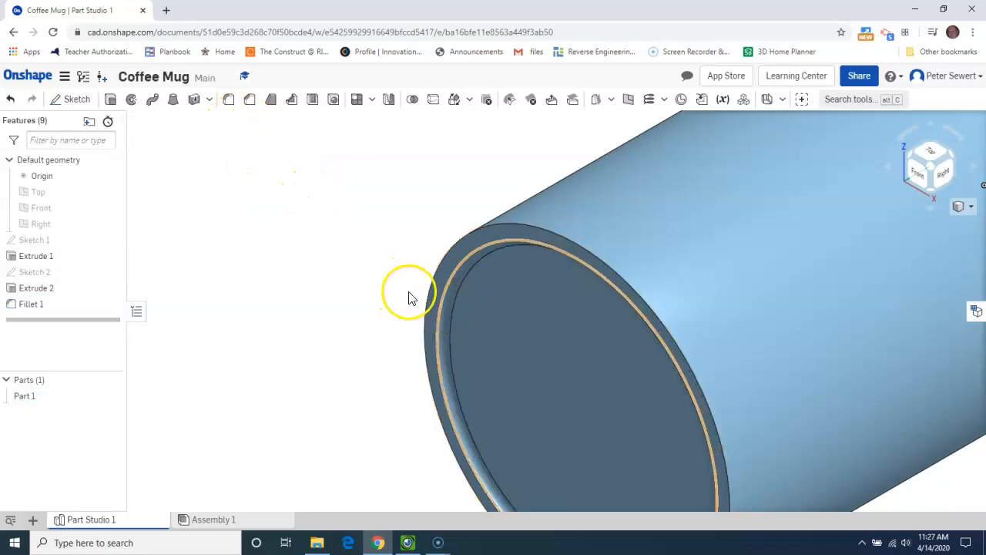
pyautogui.scroll(-2, 533, 315)
pyautogui.scroll(-3, 313, 260)
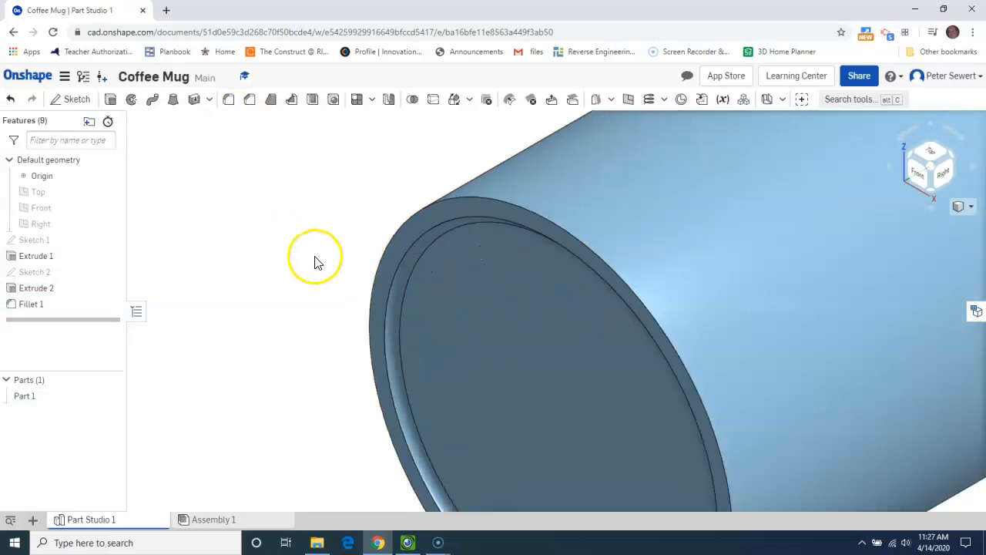
pyautogui.scroll(-1, 311, 262)
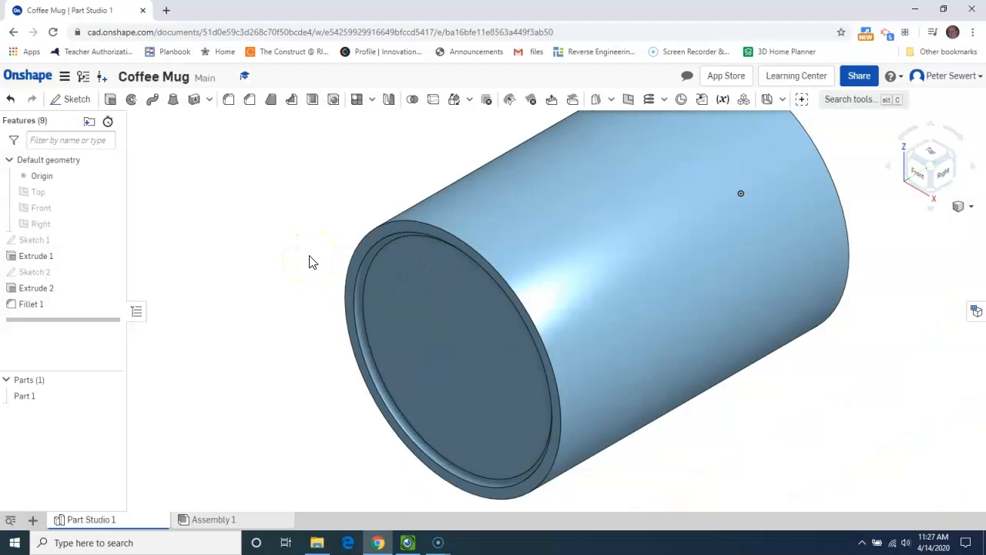
pyautogui.click(229, 104)
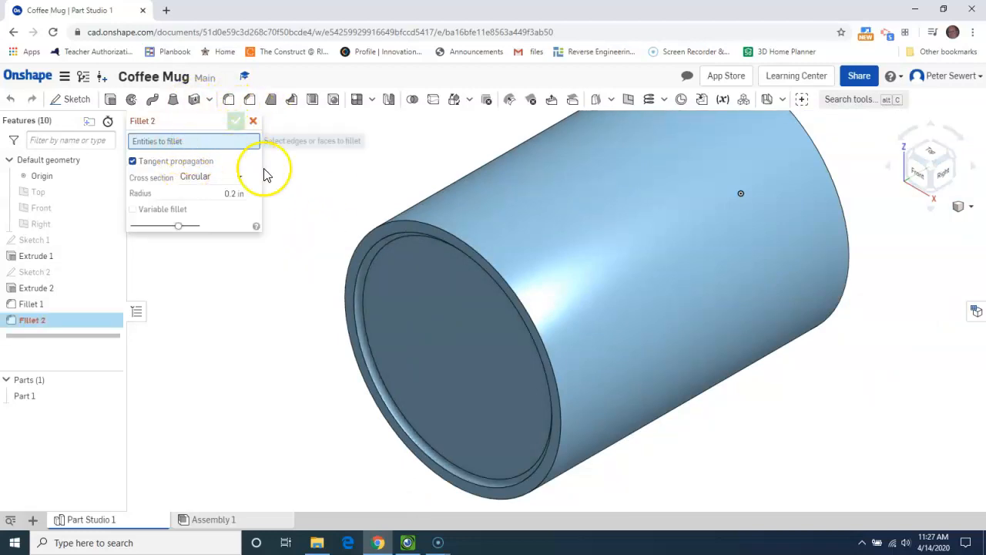
pyautogui.click(359, 312)
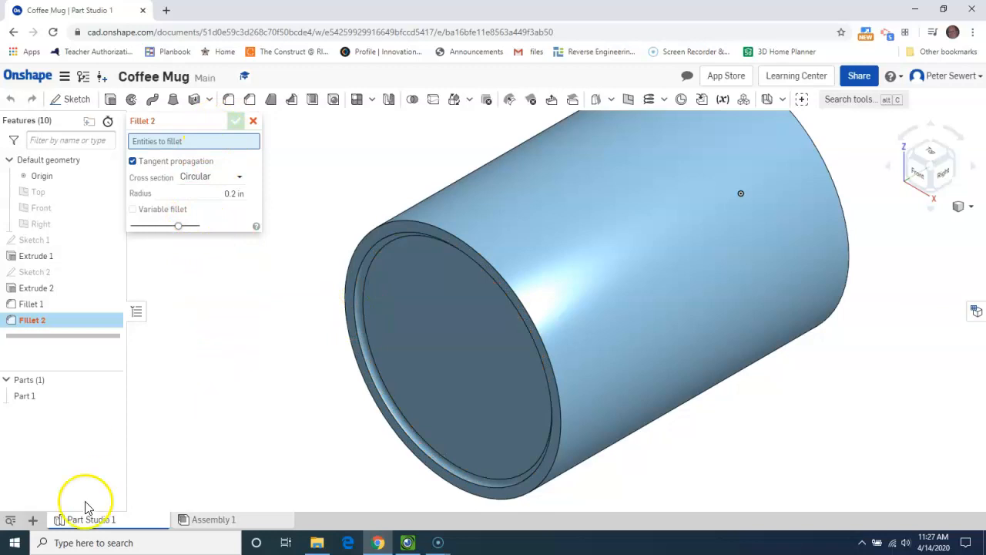
pyautogui.press('Escape')
pyautogui.click(359, 335)
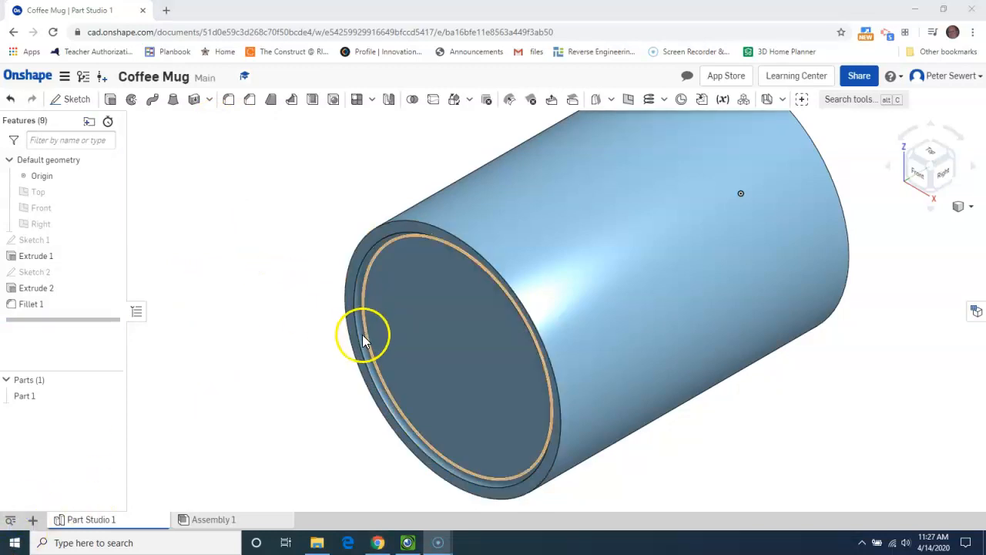
# Edit the recess fillet and set its radius to 0.125 in
pyautogui.doubleClick(29, 305)
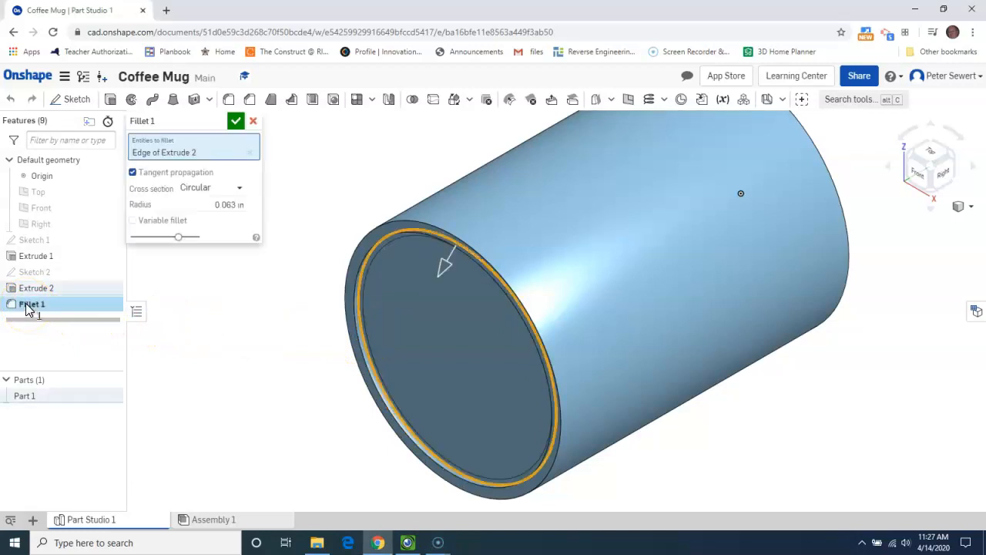
pyautogui.click(215, 206)
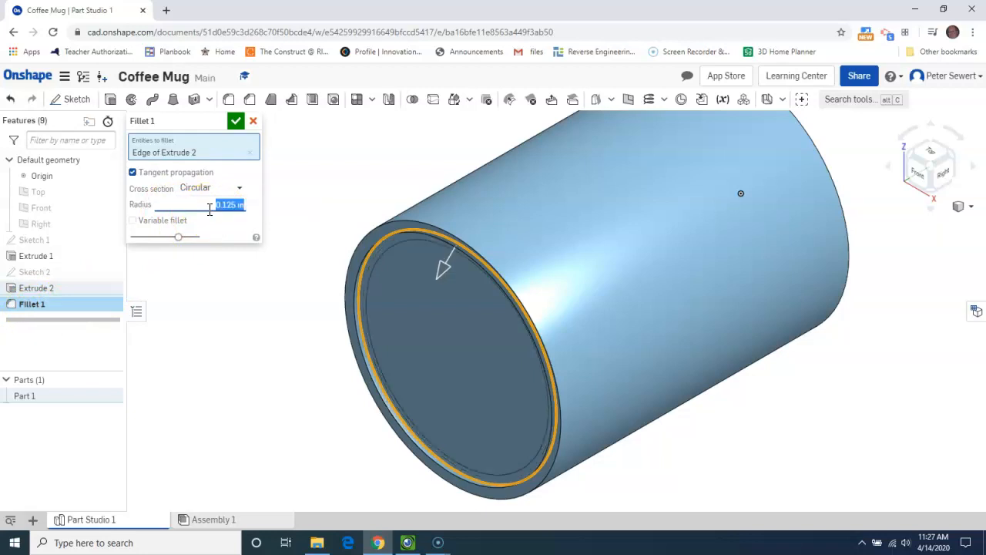
pyautogui.click(236, 121)
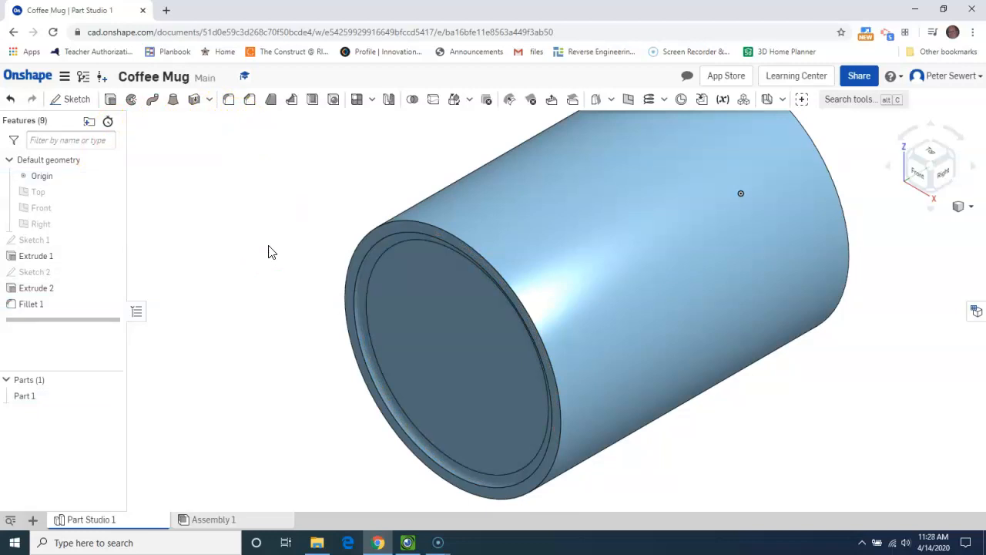
# Start a sketch on the flat back end face of the cylinder, viewed normal to the sketch plane
pyautogui.click(31, 307)
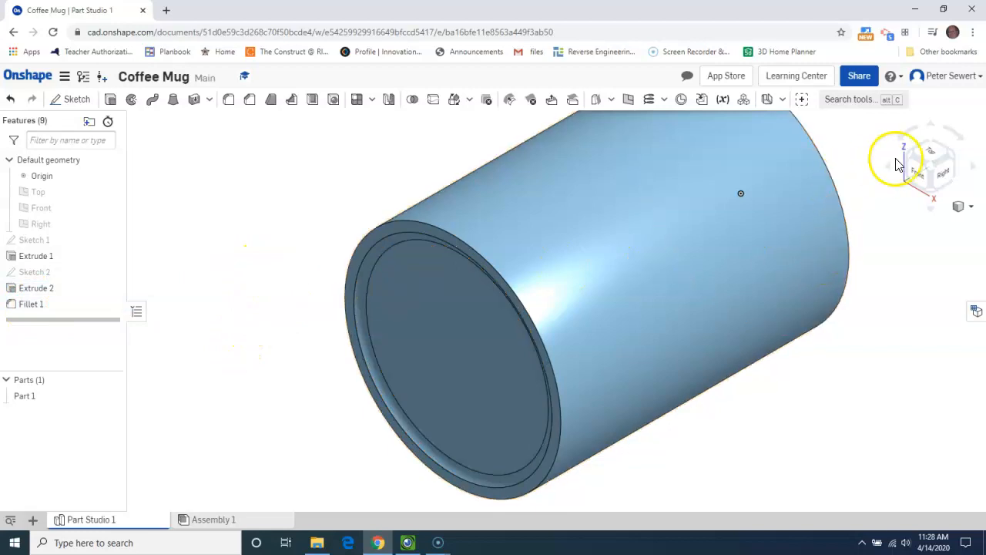
pyautogui.click(953, 158)
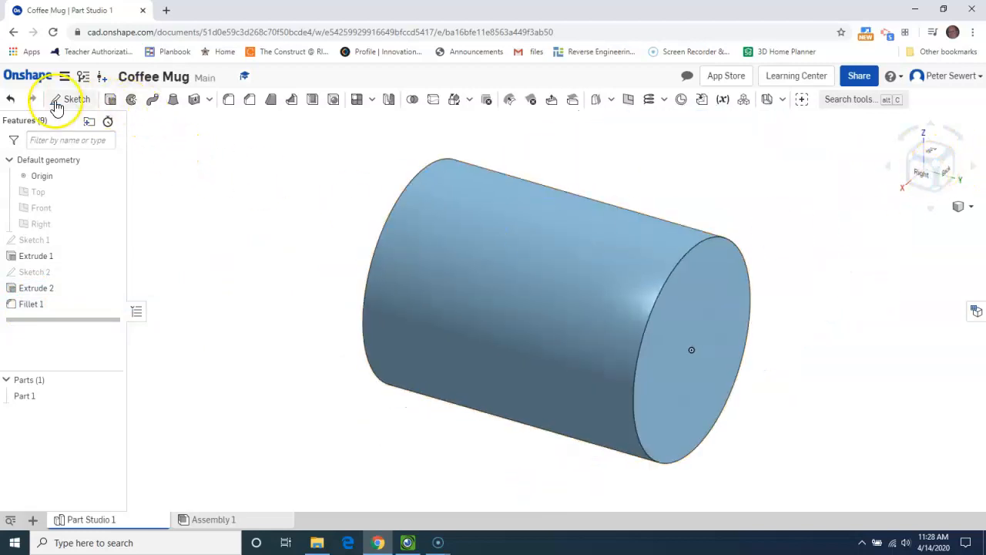
pyautogui.click(67, 99)
pyautogui.click(710, 344)
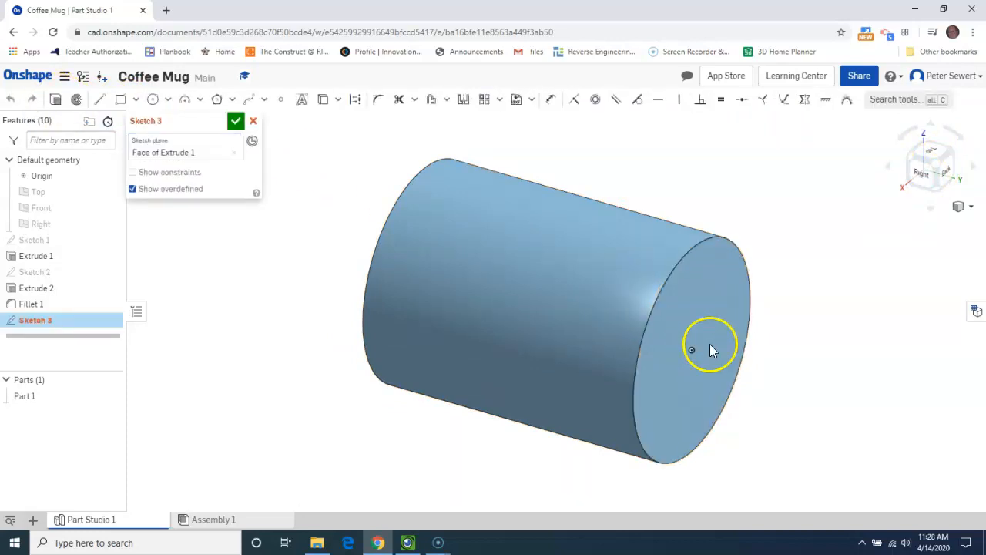
pyautogui.rightClick(869, 353)
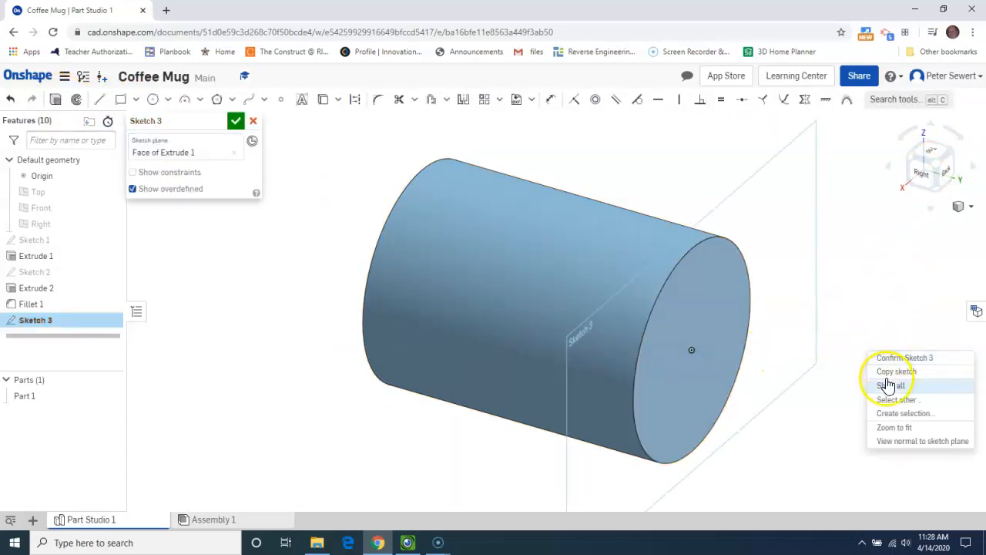
pyautogui.click(898, 442)
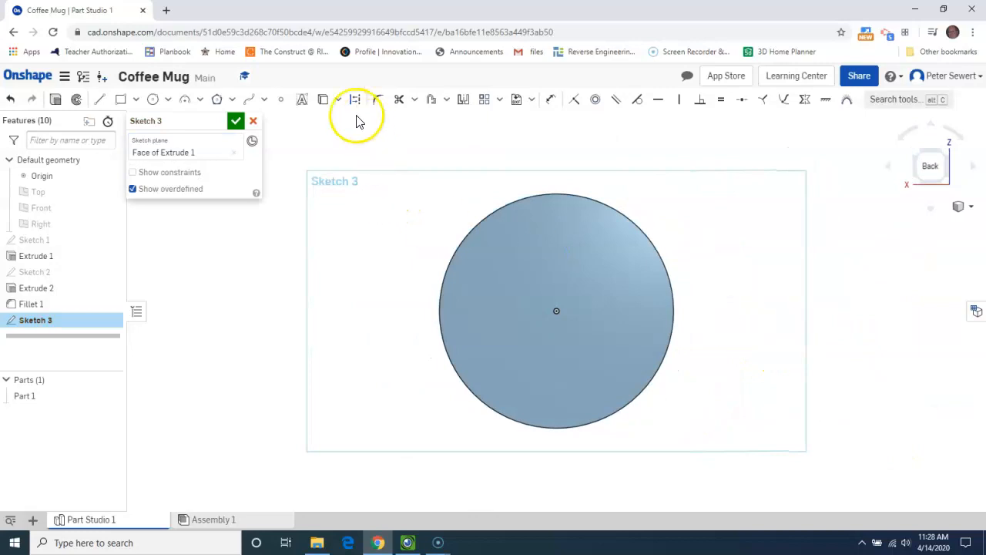
# Offset the circular edge of the back end face inward by 0.1875 in and finish the sketch
pyautogui.click(463, 110)
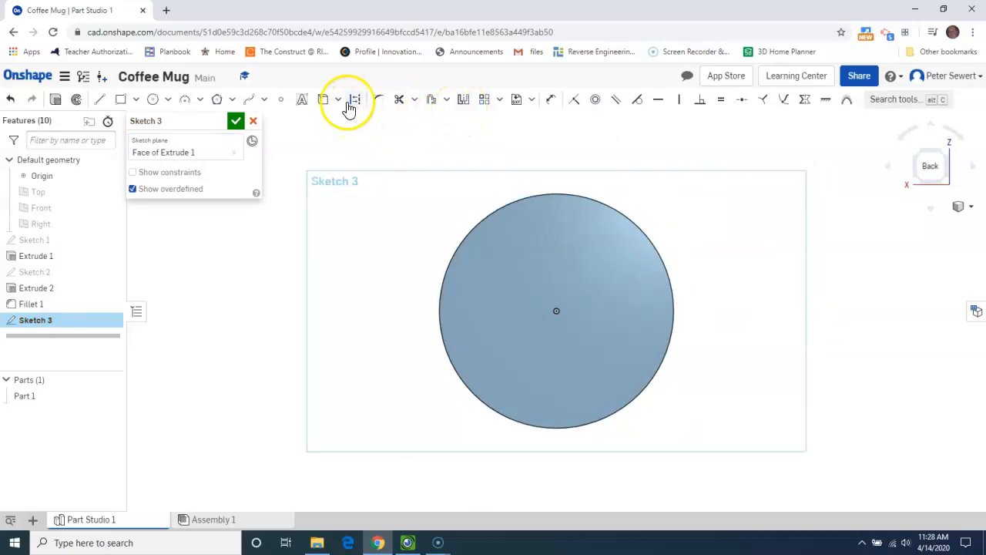
pyautogui.click(324, 100)
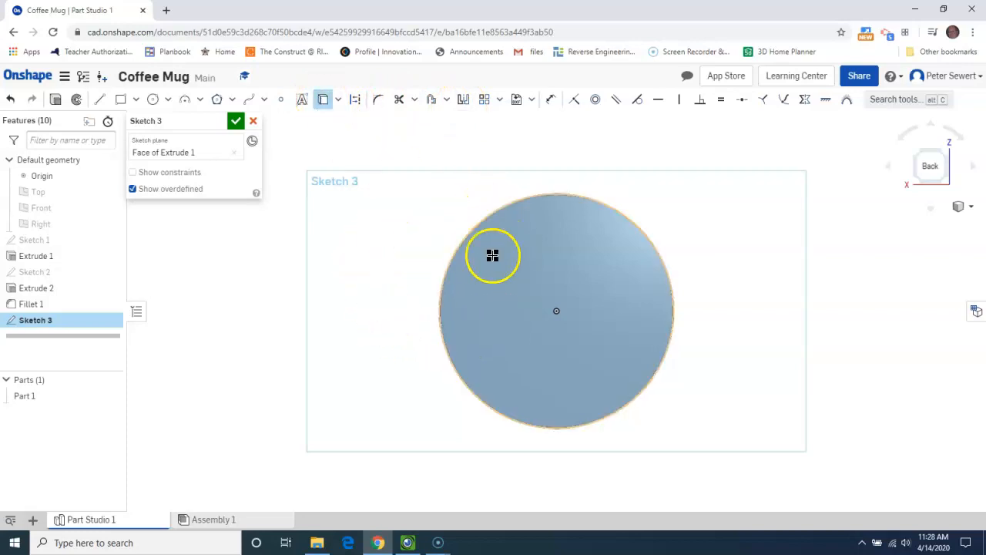
pyautogui.click(432, 101)
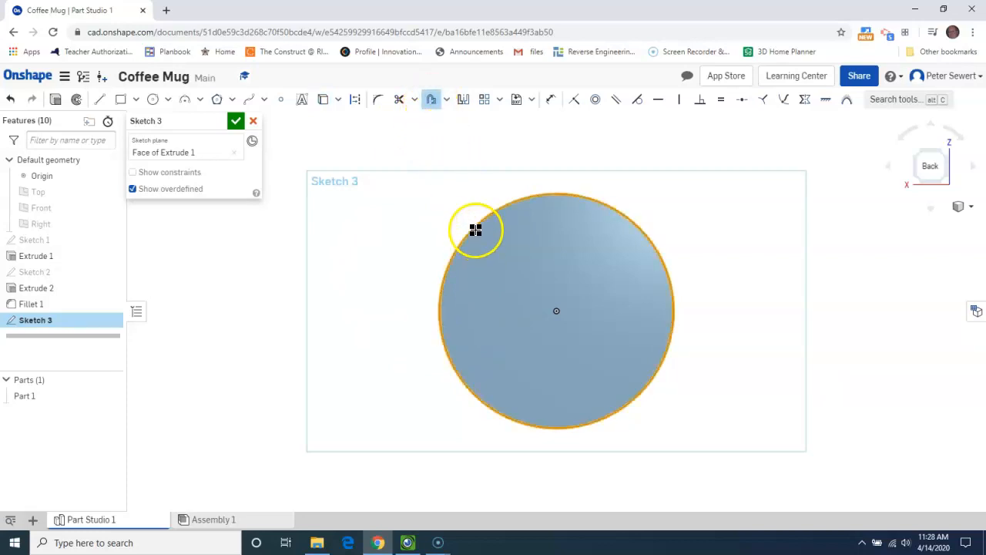
pyautogui.click(476, 227)
pyautogui.click(389, 313)
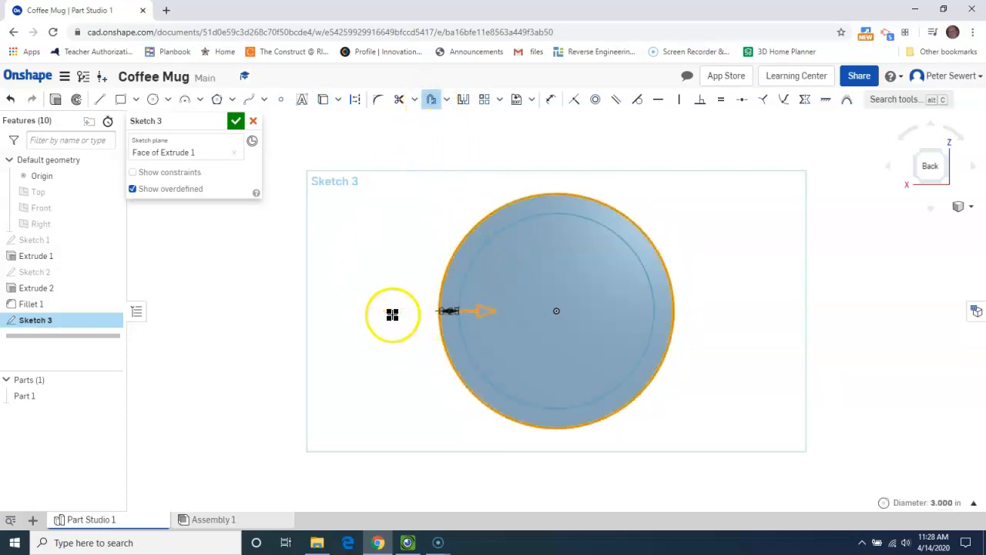
pyautogui.click(453, 312)
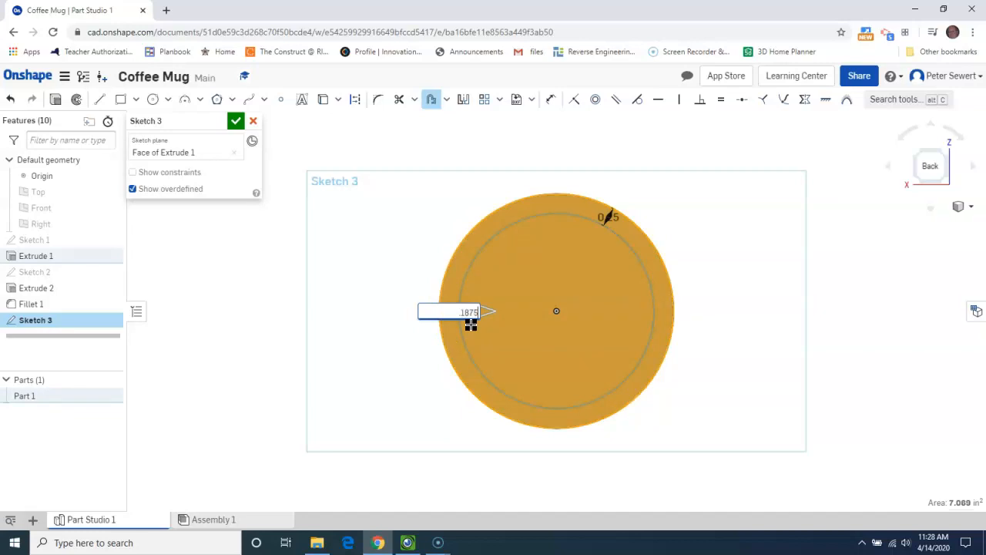
pyautogui.press('Return')
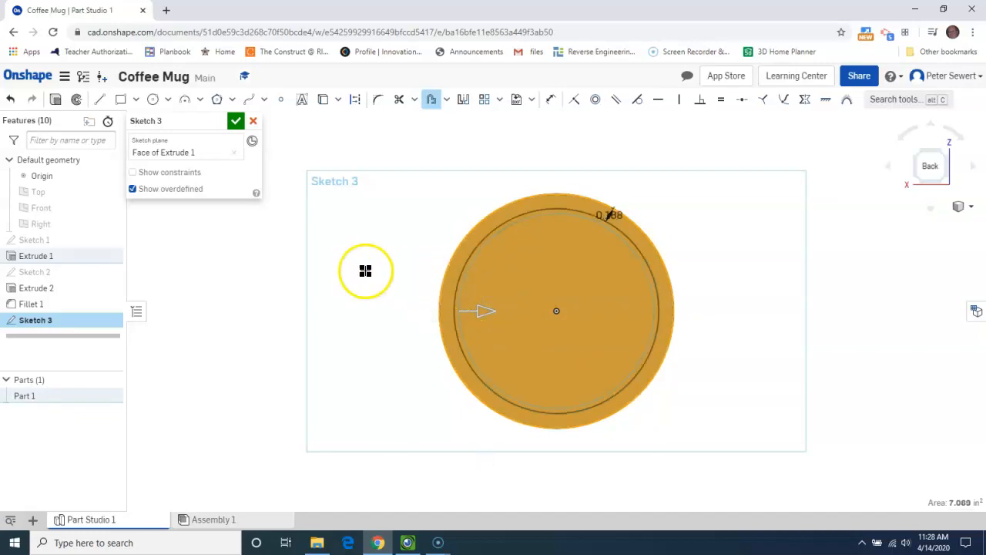
pyautogui.click(235, 121)
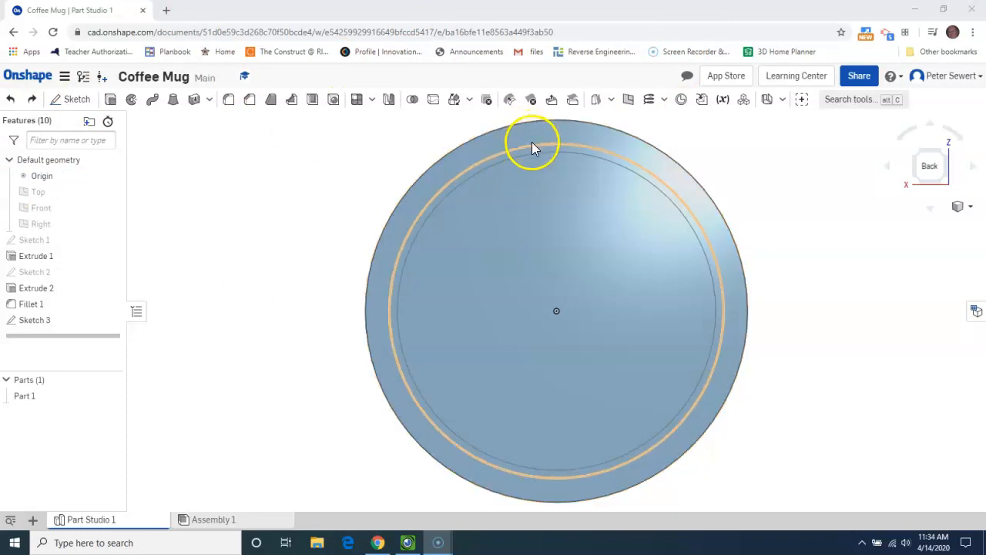
# Delete the offset-circle sketch on the back end face
pyautogui.click(534, 151)
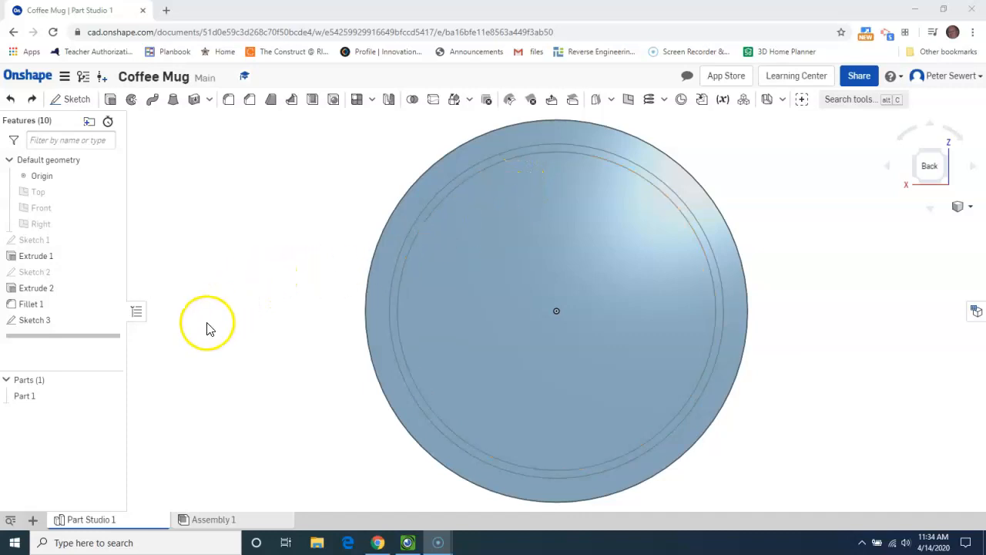
pyautogui.click(32, 317)
pyautogui.rightClick(33, 322)
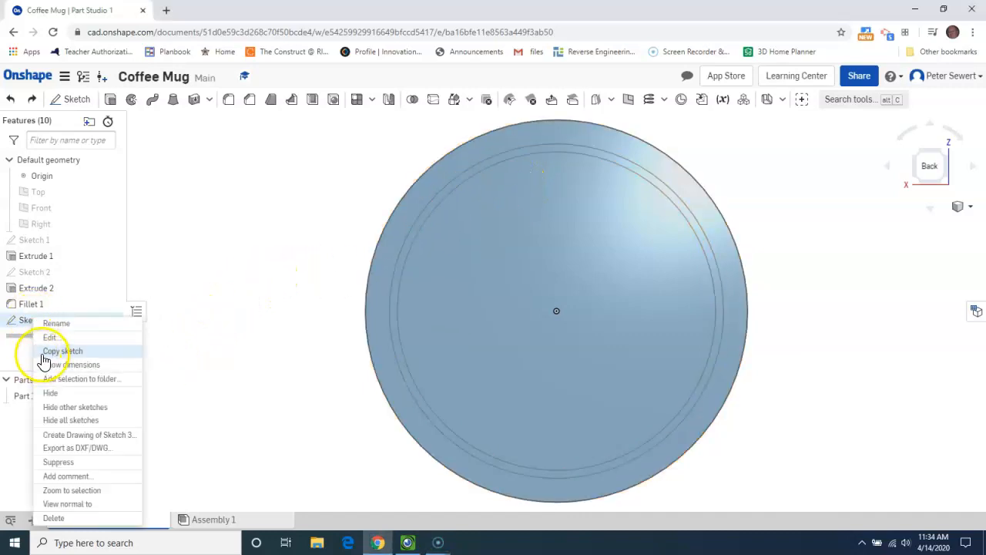
pyautogui.click(69, 520)
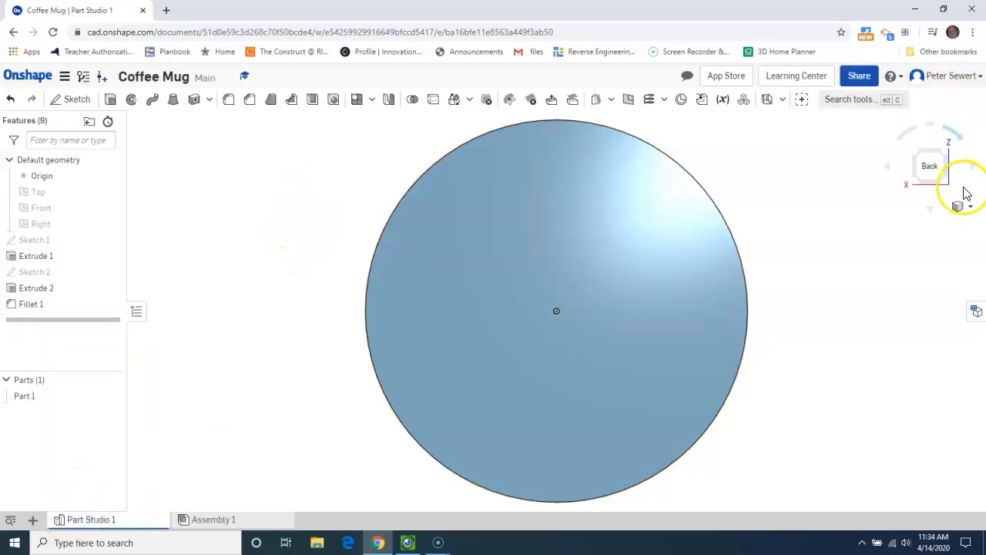
# Create a new sketch on the cylinder's back end face and view it normal to the sketch plane
pyautogui.click(963, 212)
pyautogui.click(901, 223)
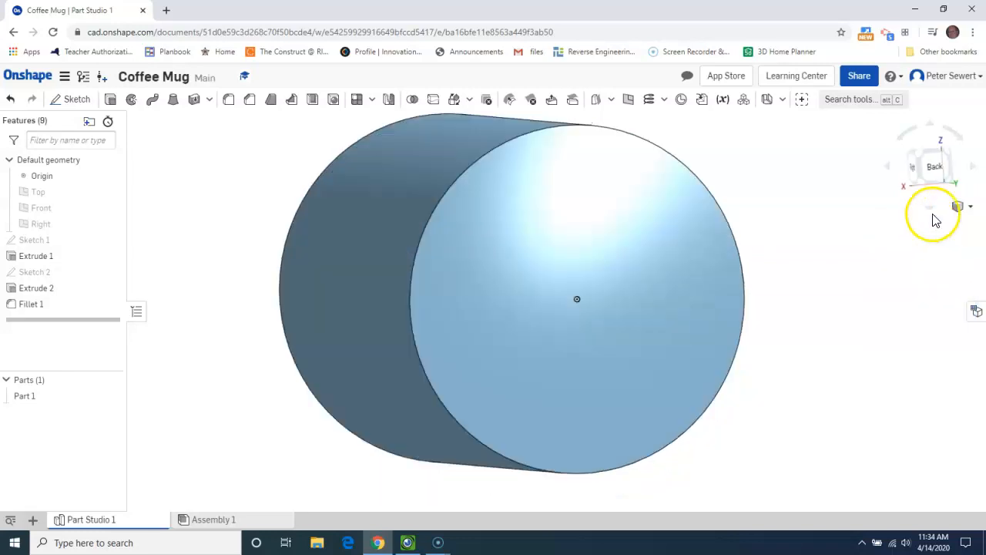
pyautogui.click(954, 157)
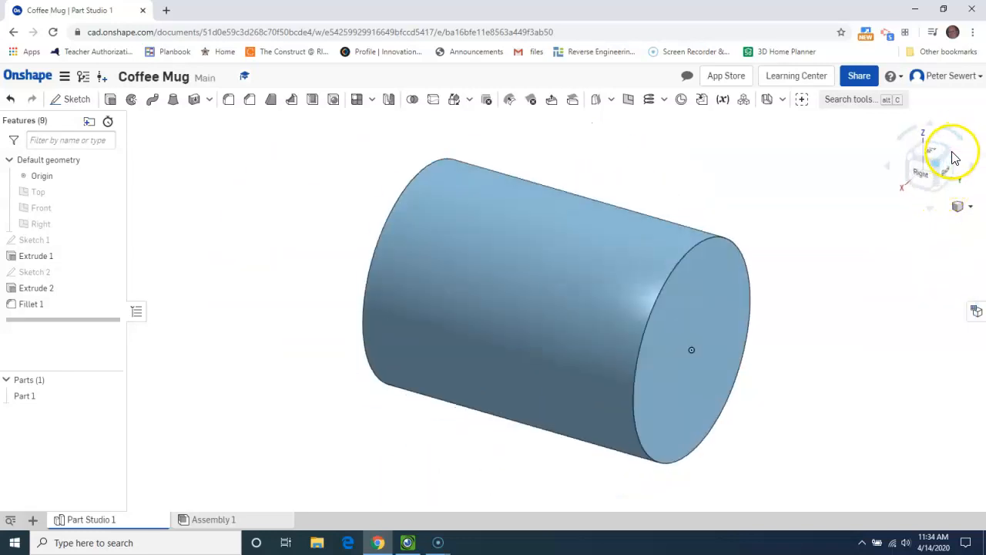
pyautogui.click(74, 99)
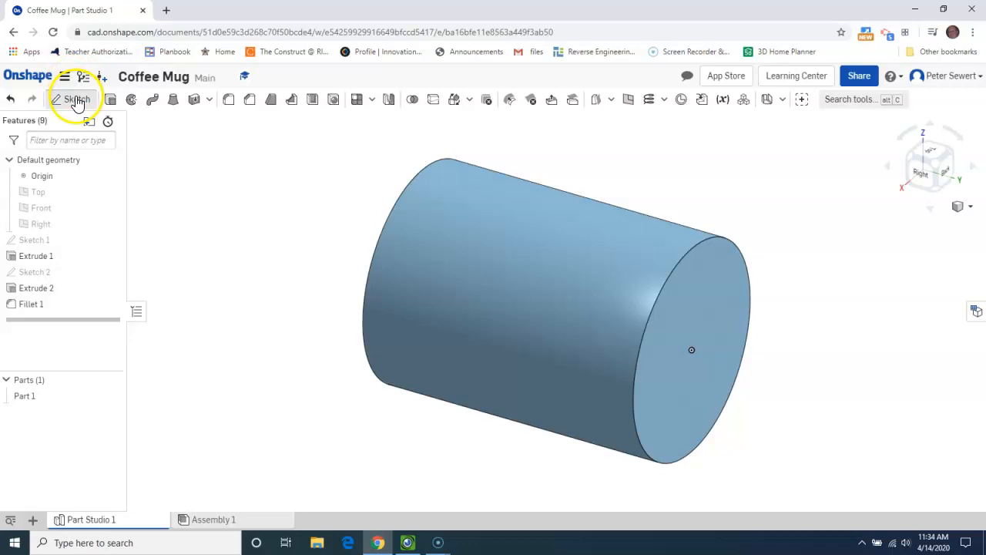
pyautogui.click(736, 315)
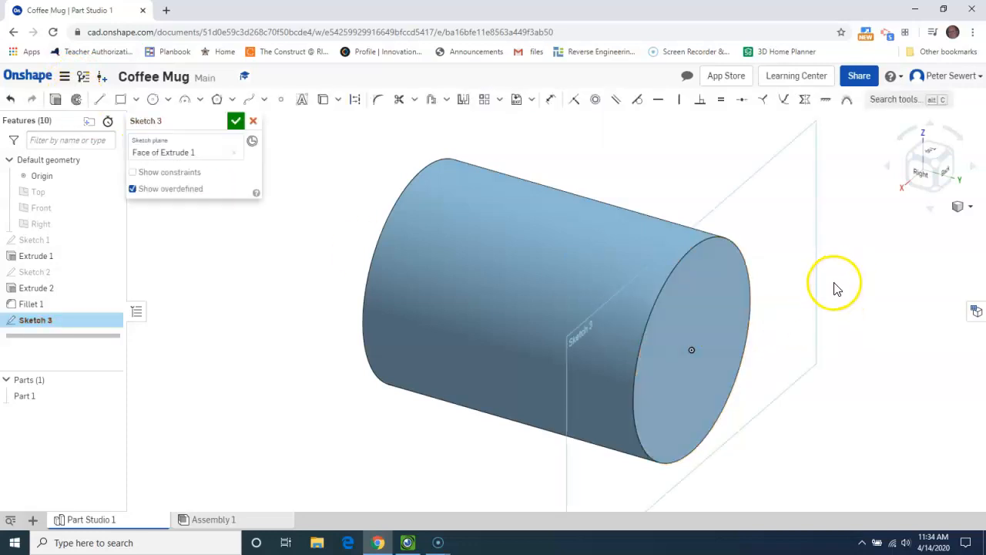
pyautogui.rightClick(876, 276)
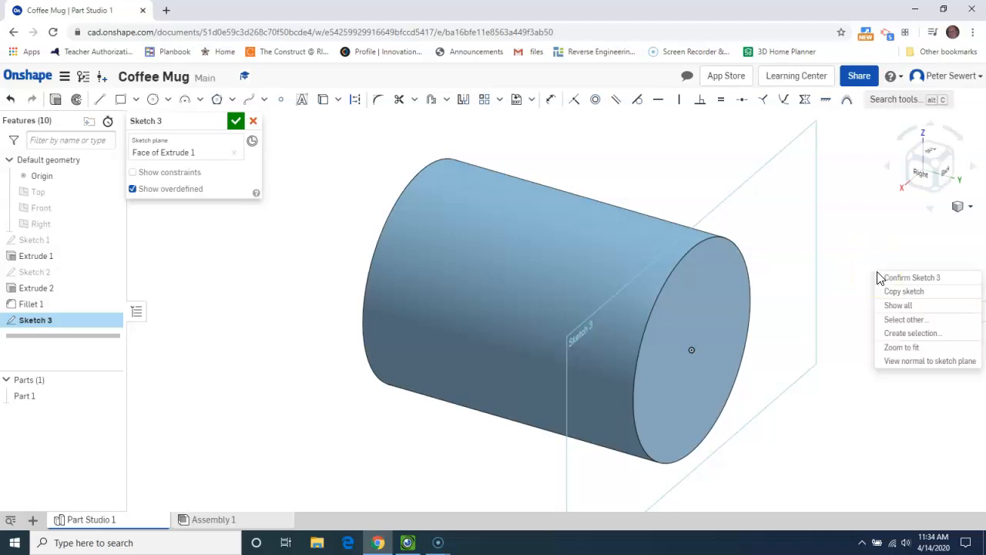
pyautogui.click(888, 365)
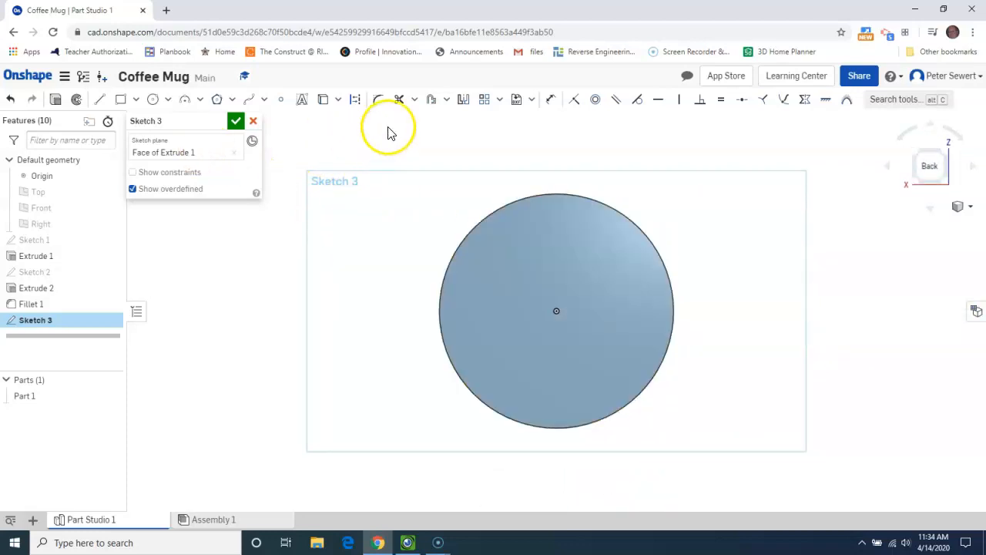
# Offset the face's outer circular edge inward by 0.1875 in to outline the mug opening, and accept the sketch
pyautogui.click(431, 101)
pyautogui.click(517, 205)
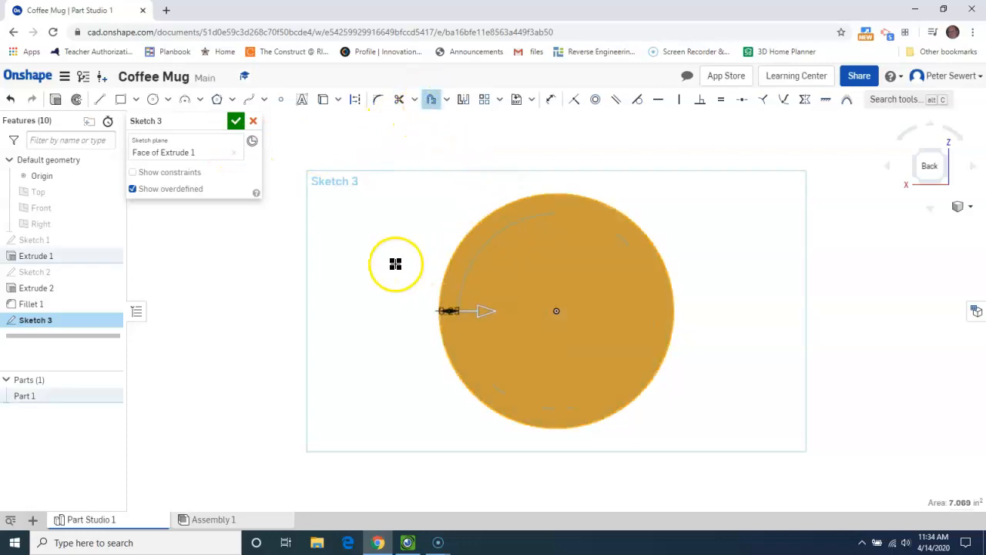
pyautogui.click(448, 311)
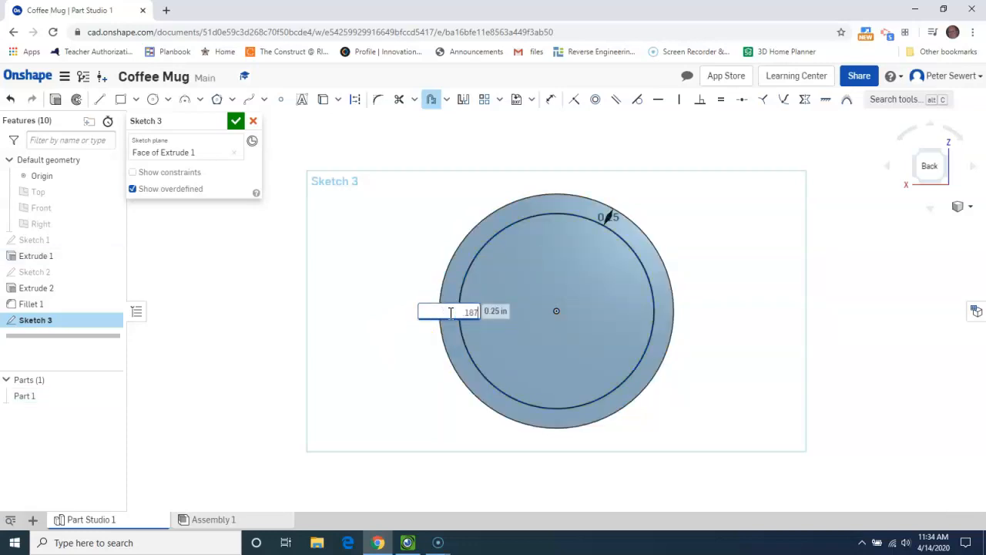
pyautogui.write('.1875')
pyautogui.press('Return')
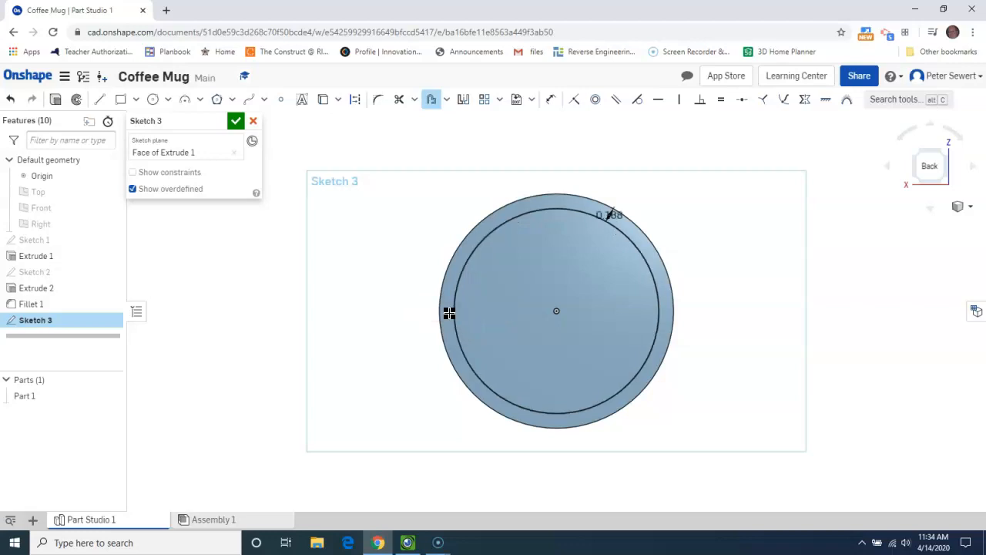
pyautogui.click(236, 121)
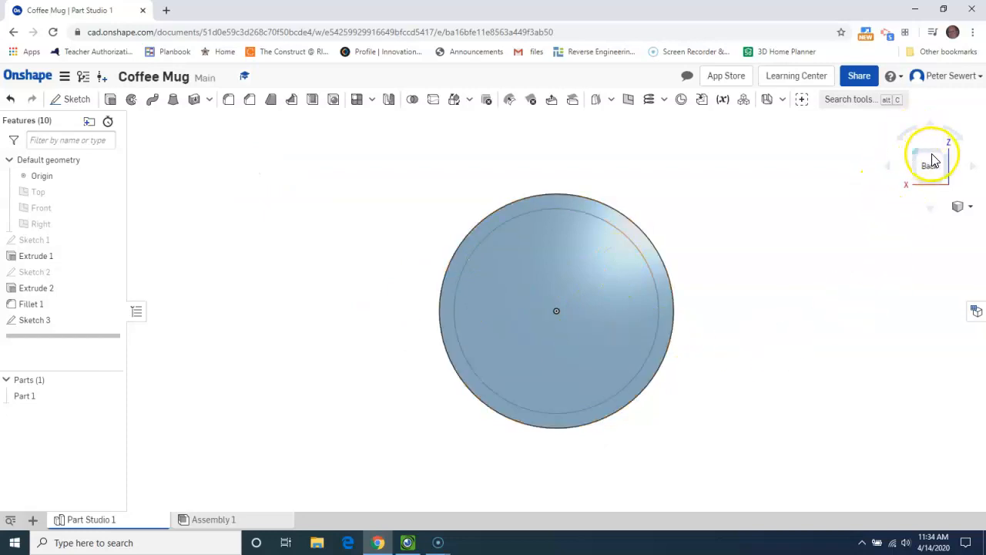
# Extrude the inner circular region of the back-face sketch as a removal with a blind depth of 3.75 in
pyautogui.click(971, 208)
pyautogui.click(942, 222)
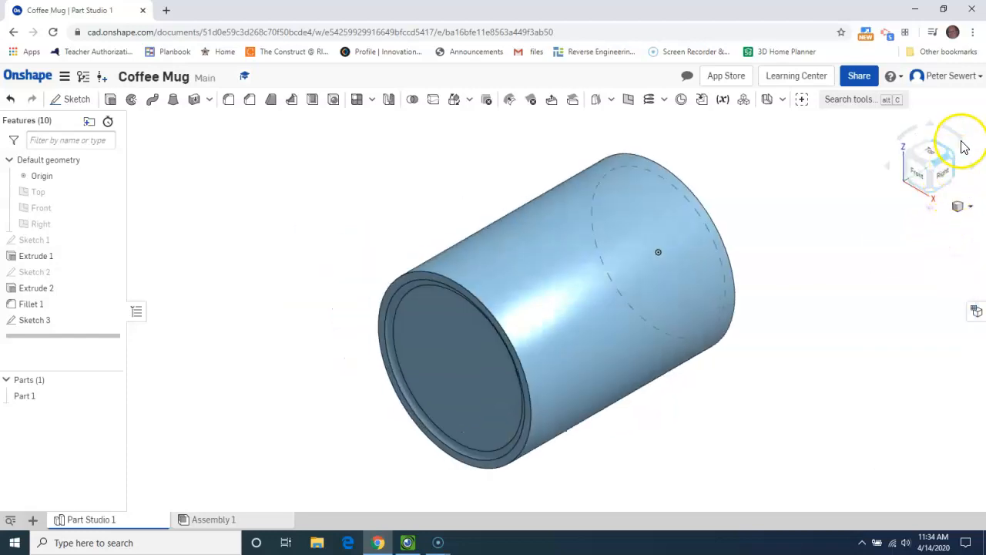
pyautogui.click(947, 158)
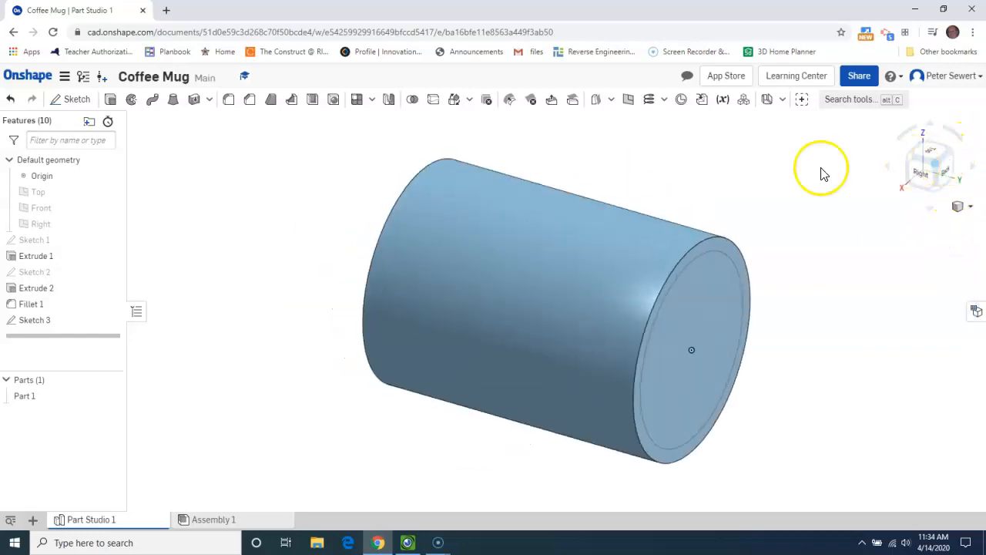
pyautogui.click(111, 101)
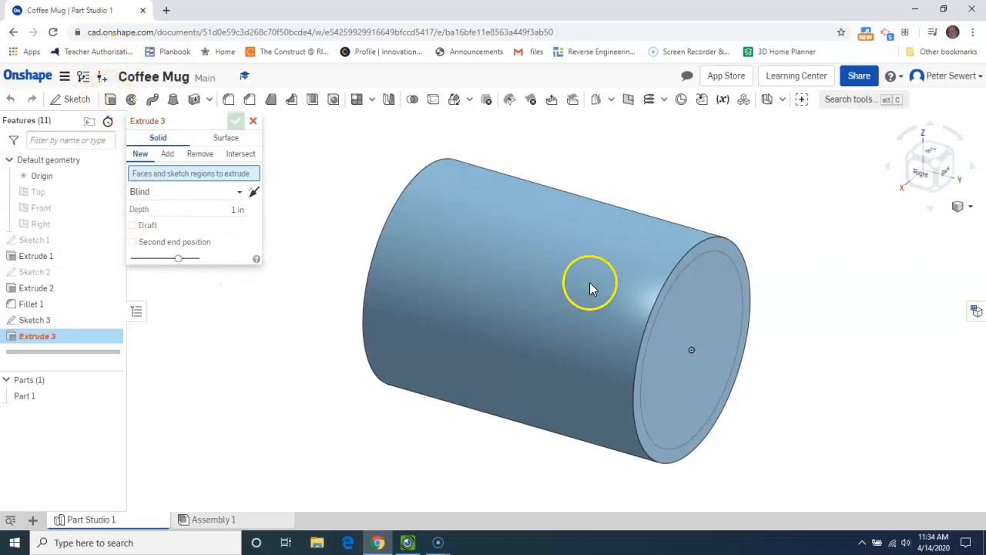
pyautogui.click(681, 326)
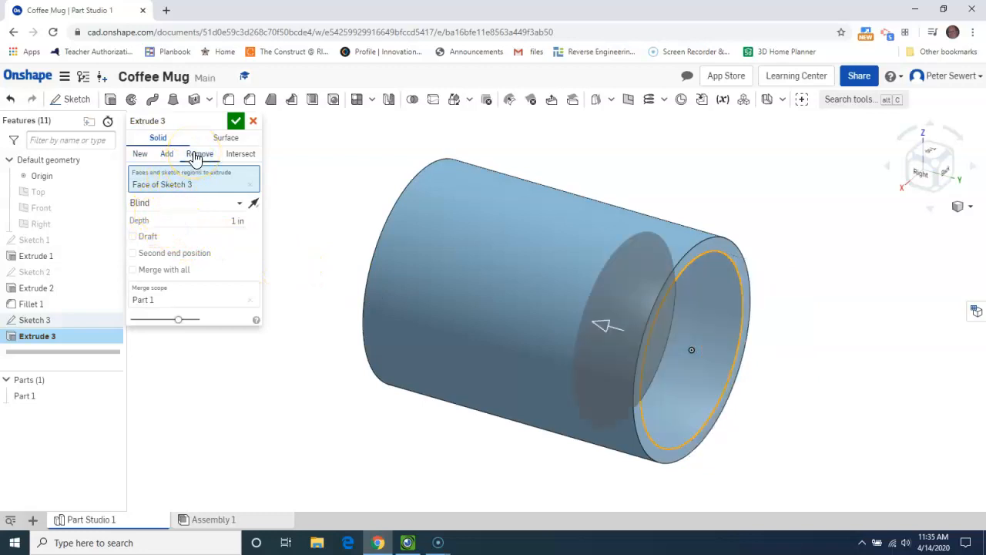
pyautogui.click(219, 220)
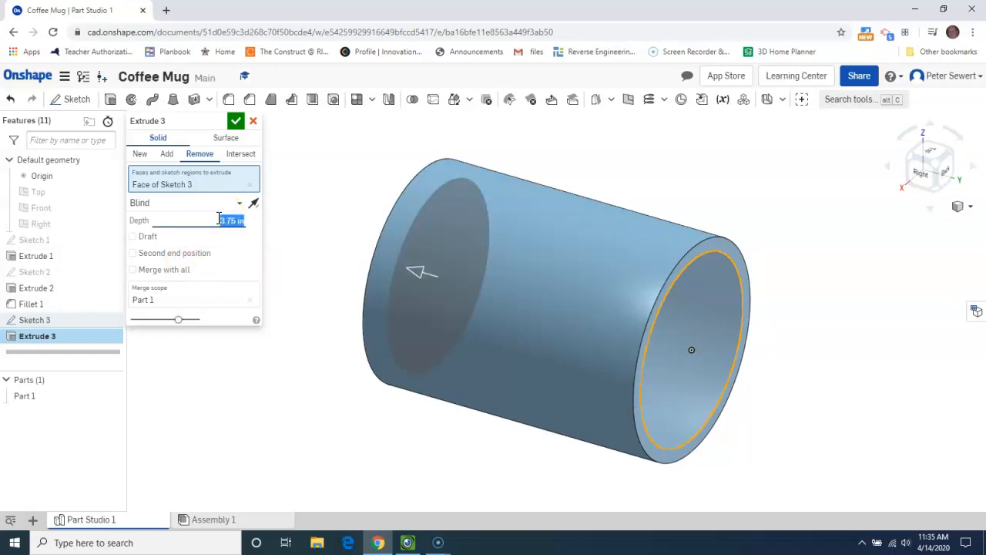
pyautogui.click(236, 121)
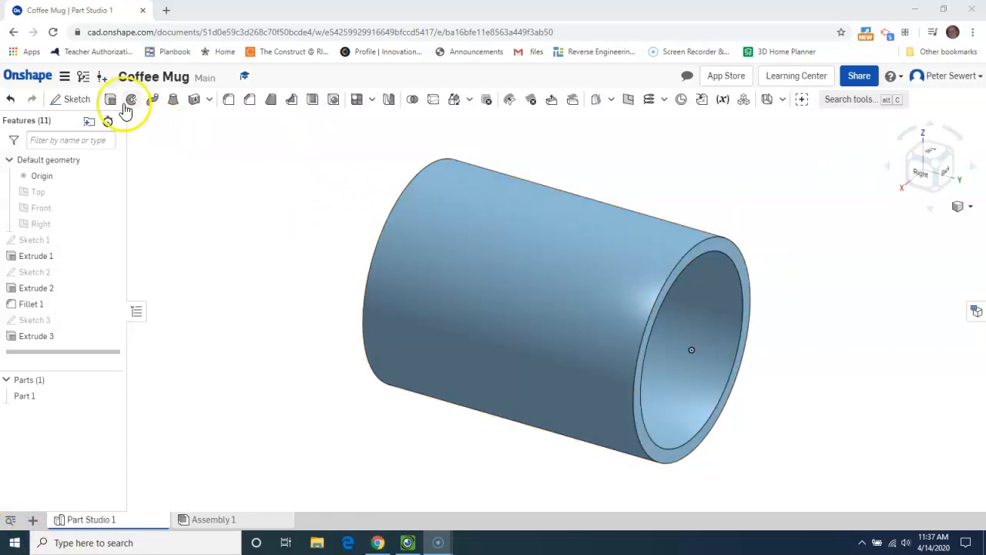
# Fillet the inner and outer edges of the mug's open rim with a radius of (.1875/2) in
pyautogui.click(228, 100)
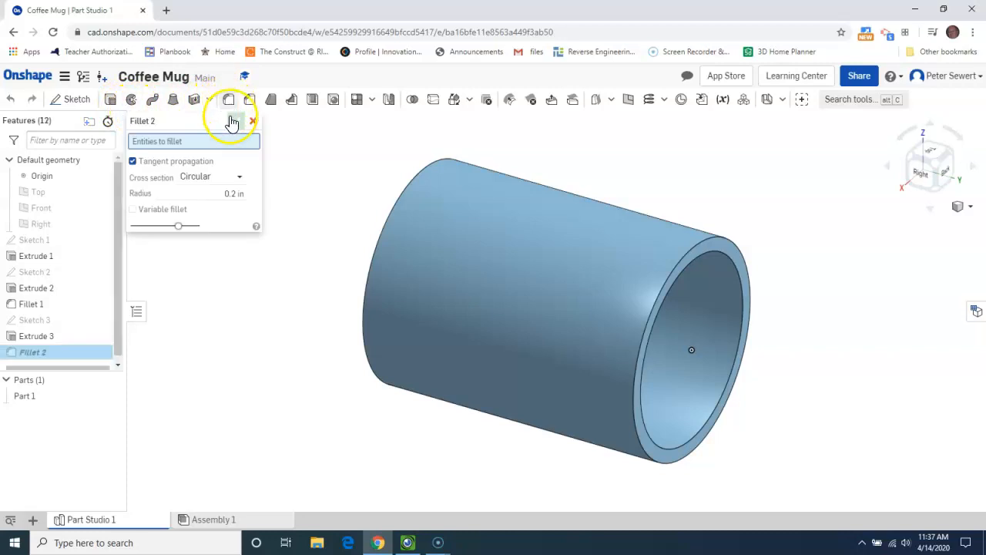
pyautogui.click(654, 307)
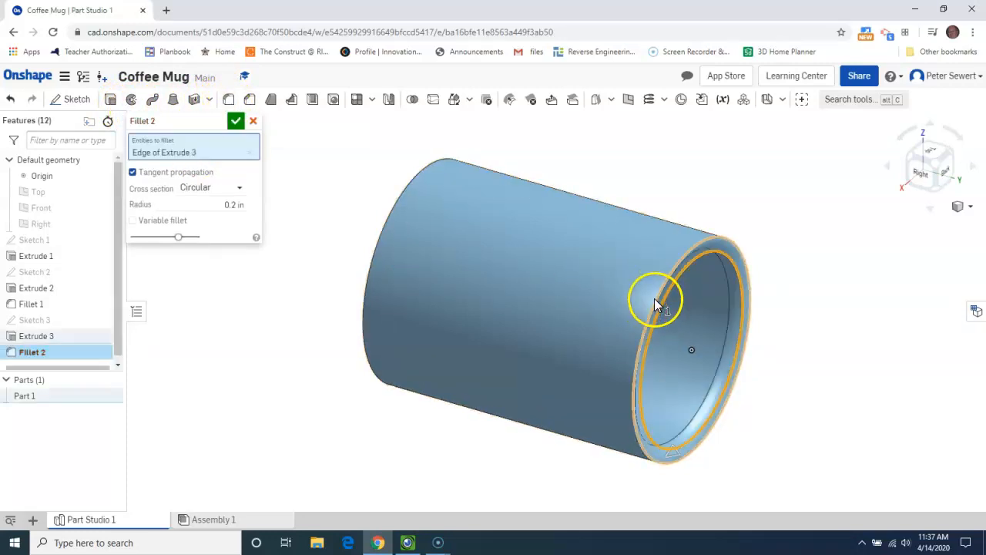
pyautogui.click(652, 299)
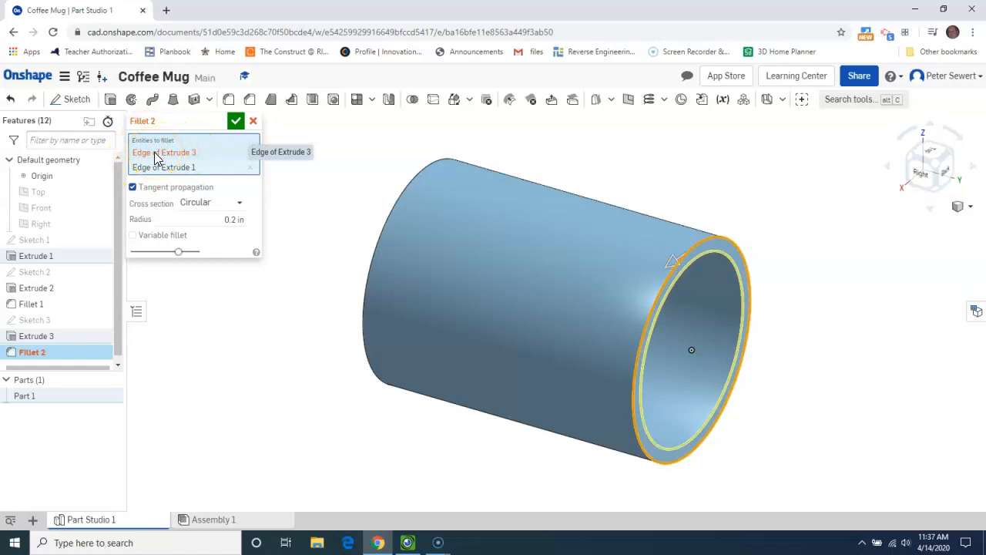
pyautogui.click(221, 218)
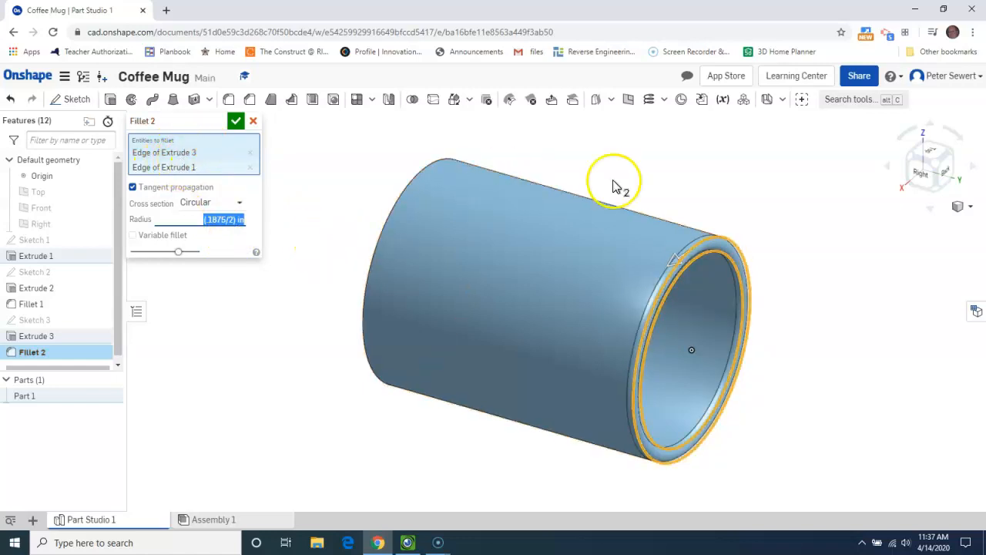
pyautogui.click(238, 120)
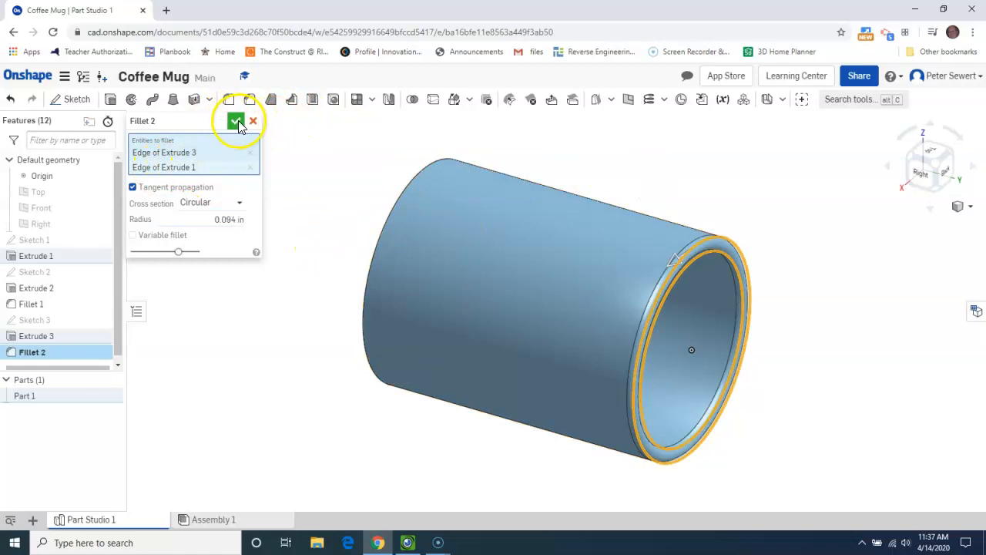
# Fillet the outer edge of the mug's base with a radius of .0625 in
pyautogui.moveTo(527, 316); pyautogui.dragTo(585, 313, button='right')
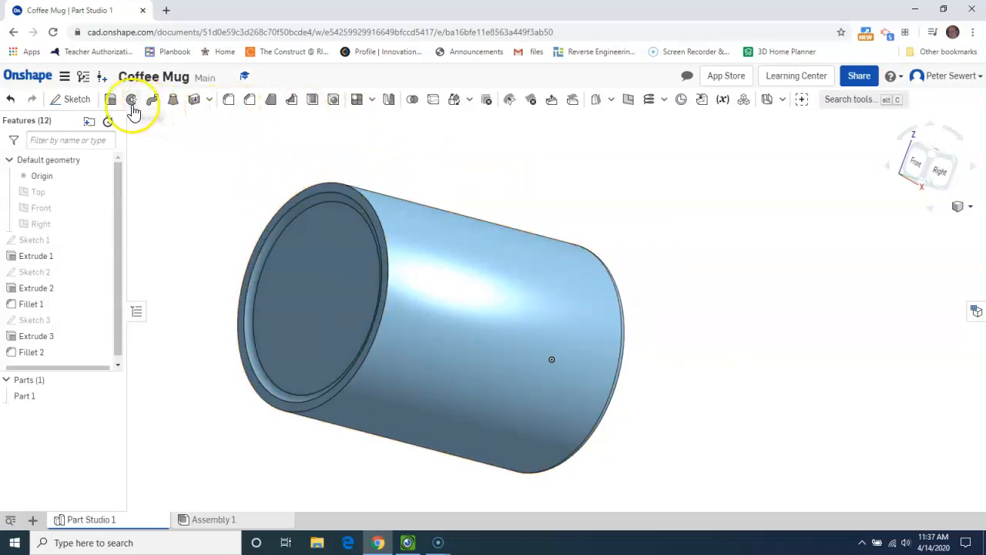
pyautogui.click(229, 106)
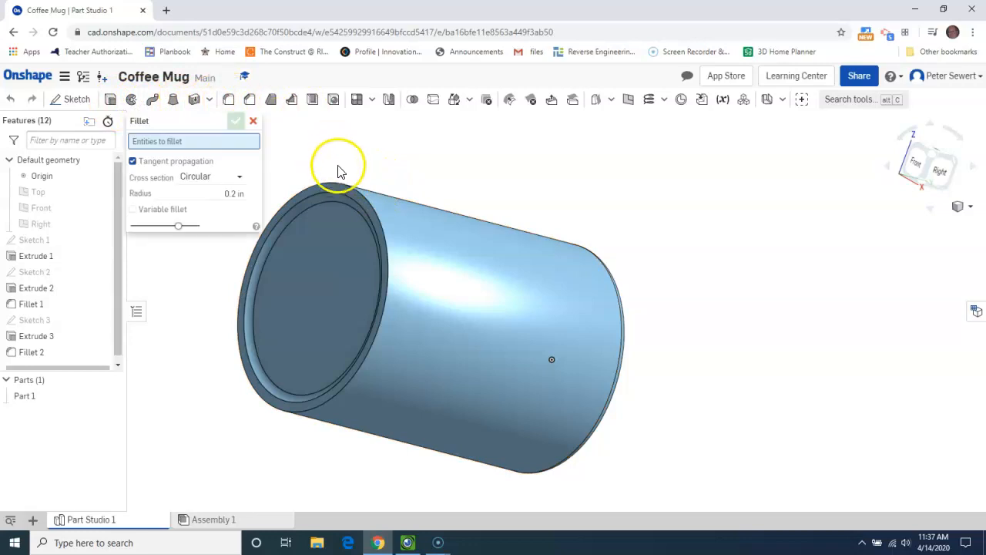
pyautogui.click(348, 186)
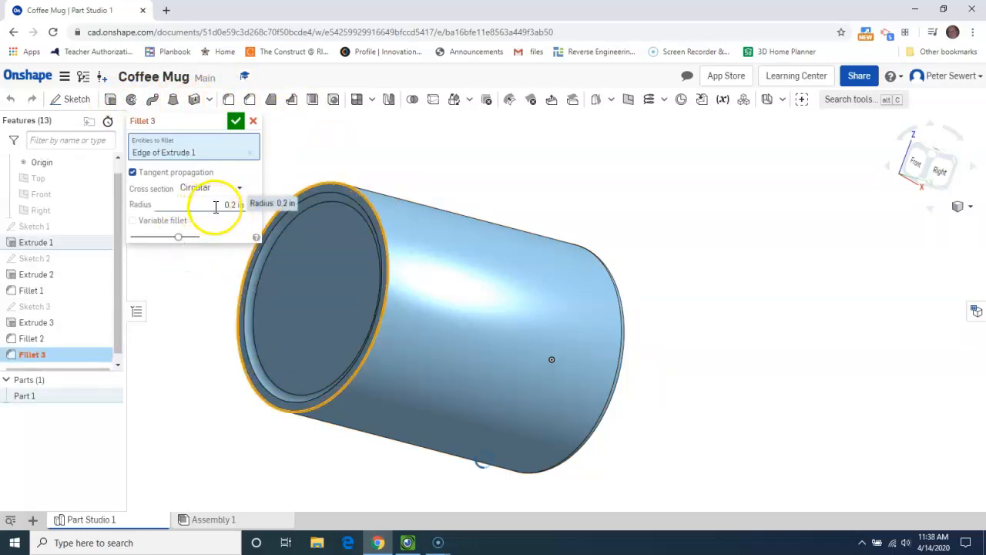
pyautogui.moveTo(226, 204); pyautogui.dragTo(253, 204)
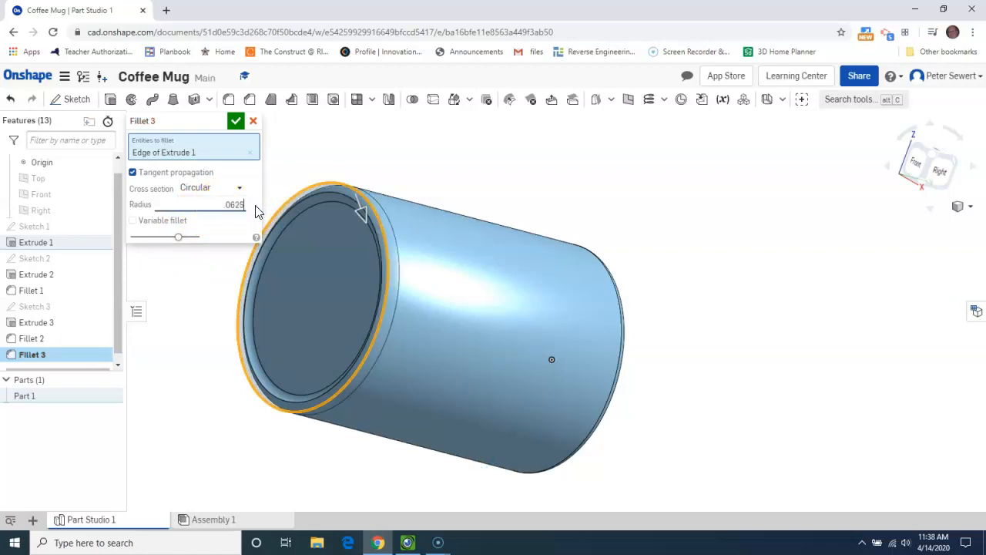
pyautogui.write('.0625')
pyautogui.click(236, 120)
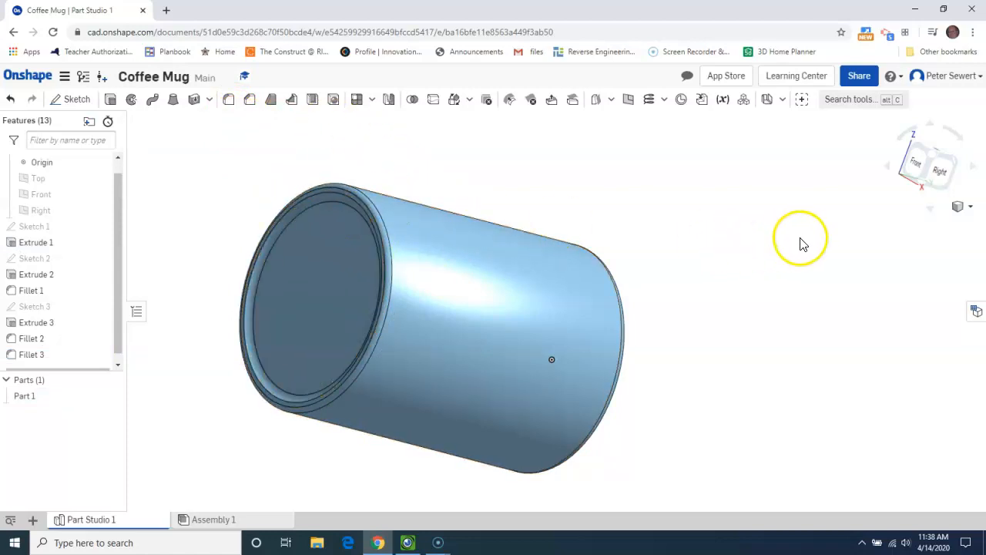
# Fillet the edge around the floor of the mug's hollow interior with a radius of 0.0625 in
pyautogui.click(959, 165)
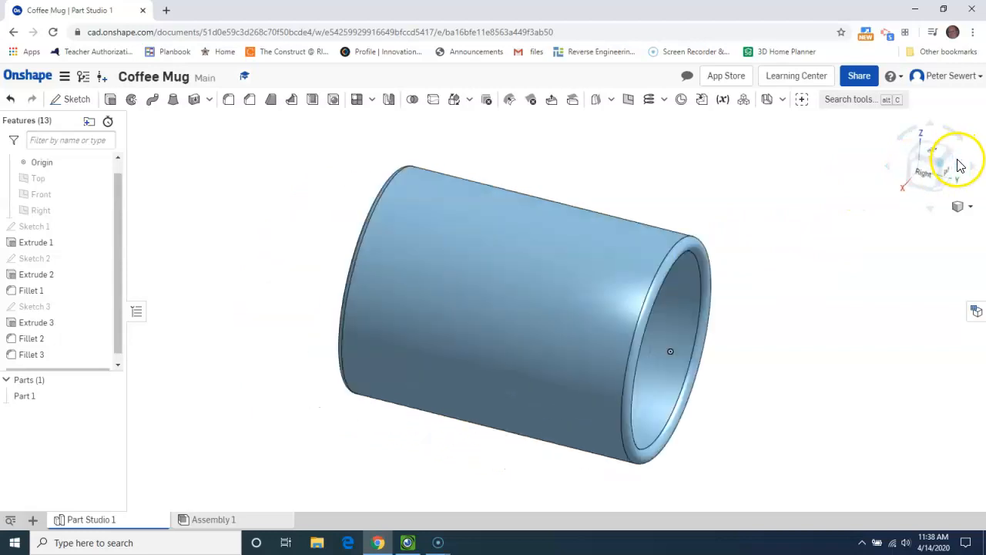
pyautogui.moveTo(714, 320); pyautogui.dragTo(680, 309, button='right')
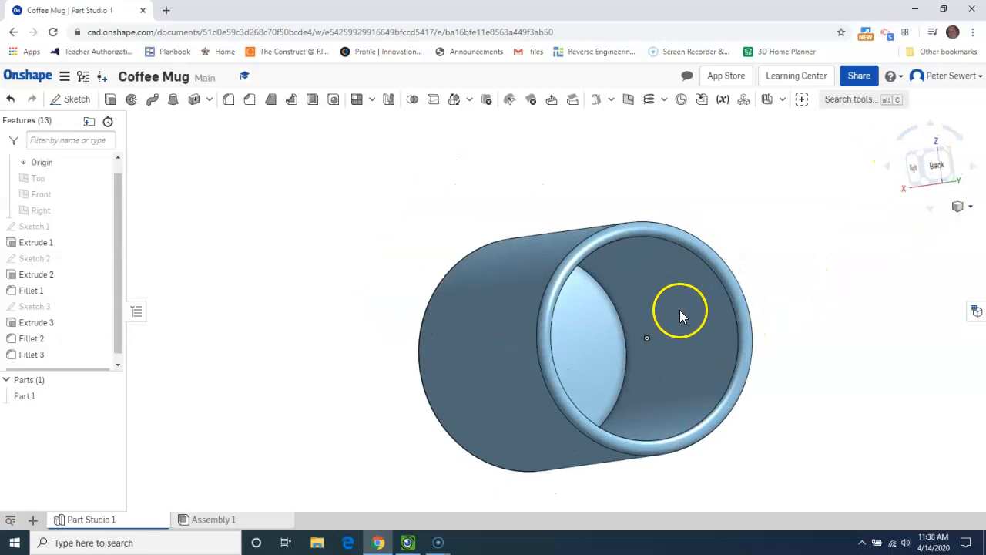
pyautogui.click(232, 101)
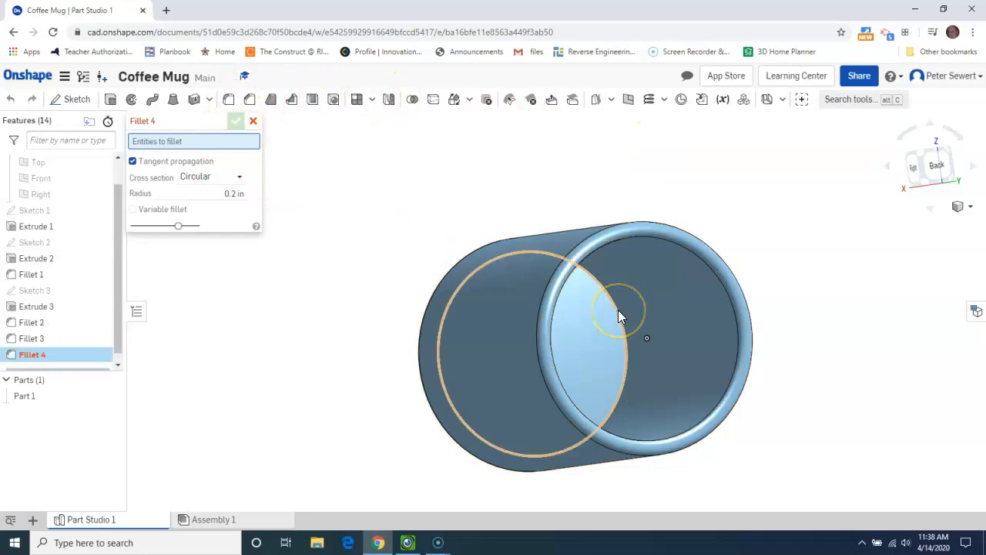
pyautogui.click(620, 316)
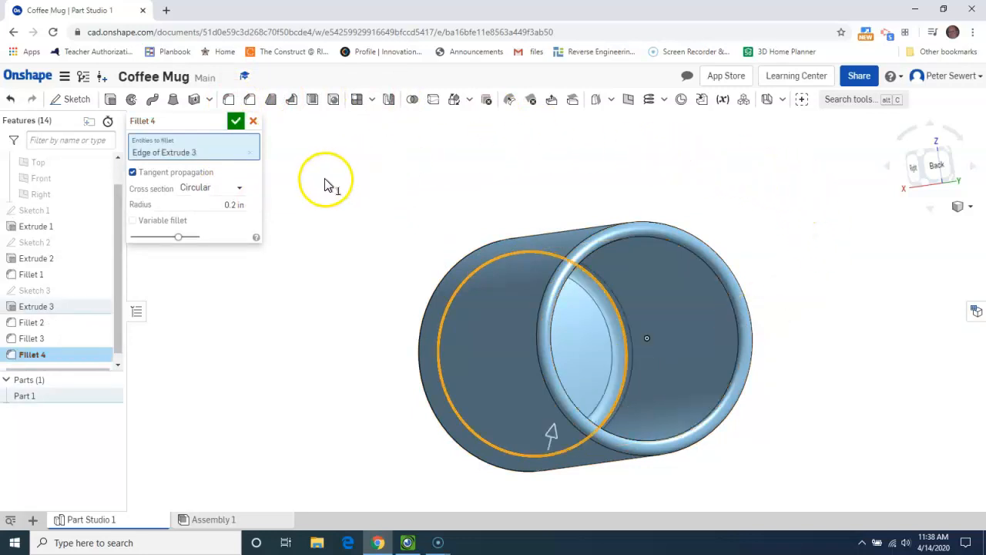
pyautogui.moveTo(225, 204); pyautogui.dragTo(248, 204)
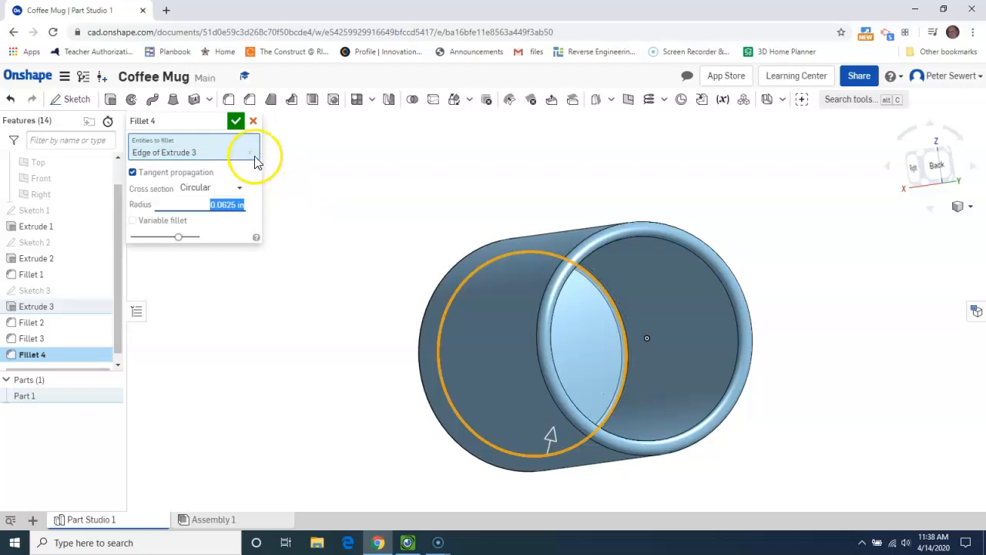
pyautogui.click(236, 121)
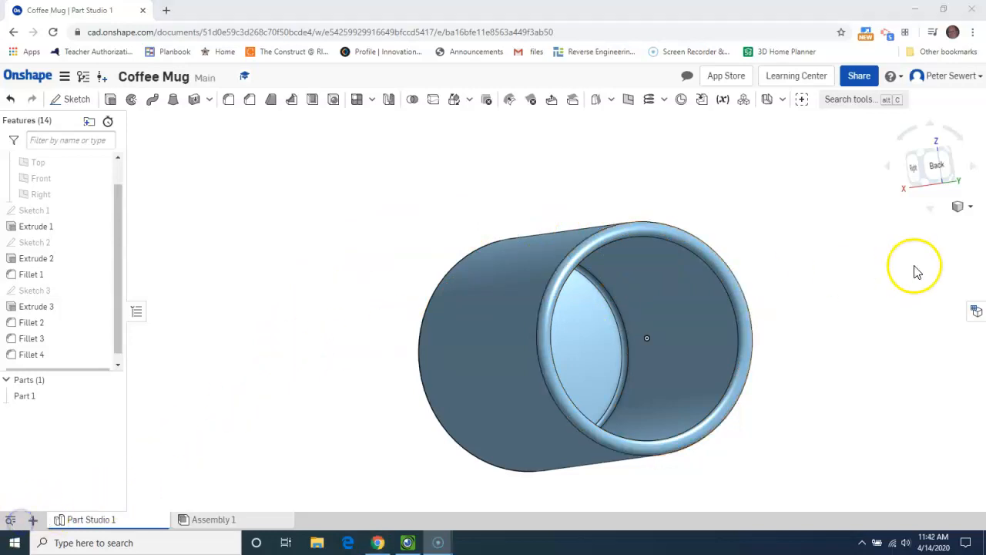
pyautogui.click(976, 311)
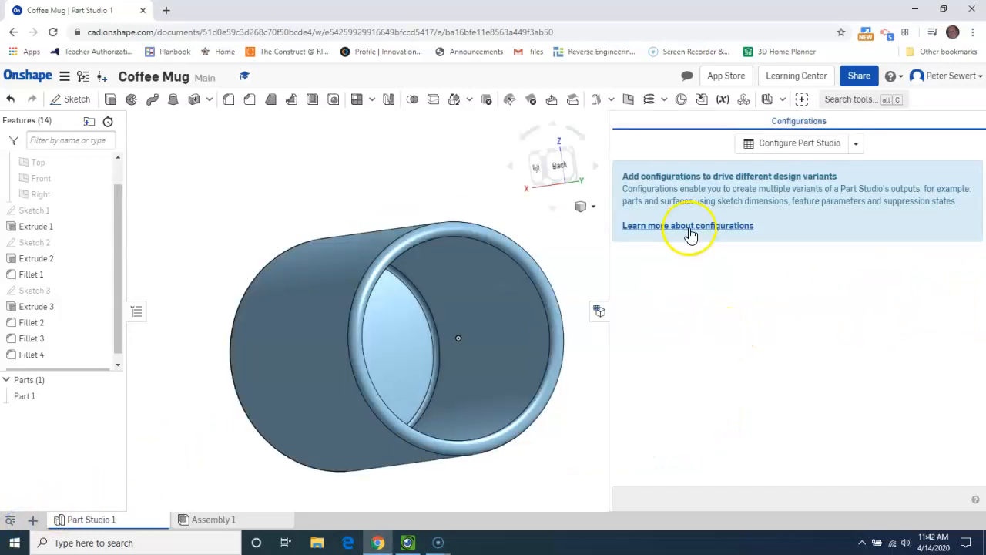
pyautogui.click(599, 312)
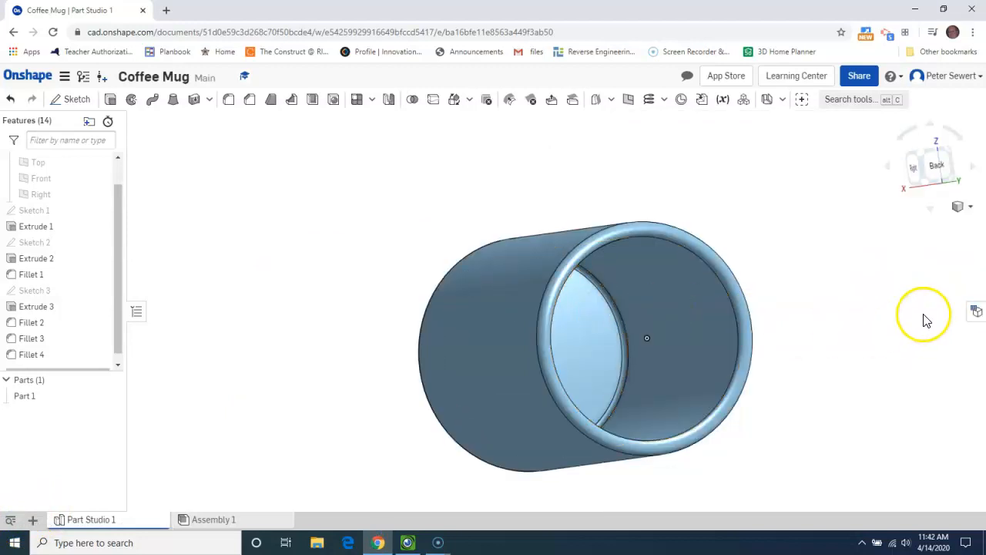
# Stand the mug upright with its opening on top and try to save that orientation as a named view called Up
pyautogui.click(966, 208)
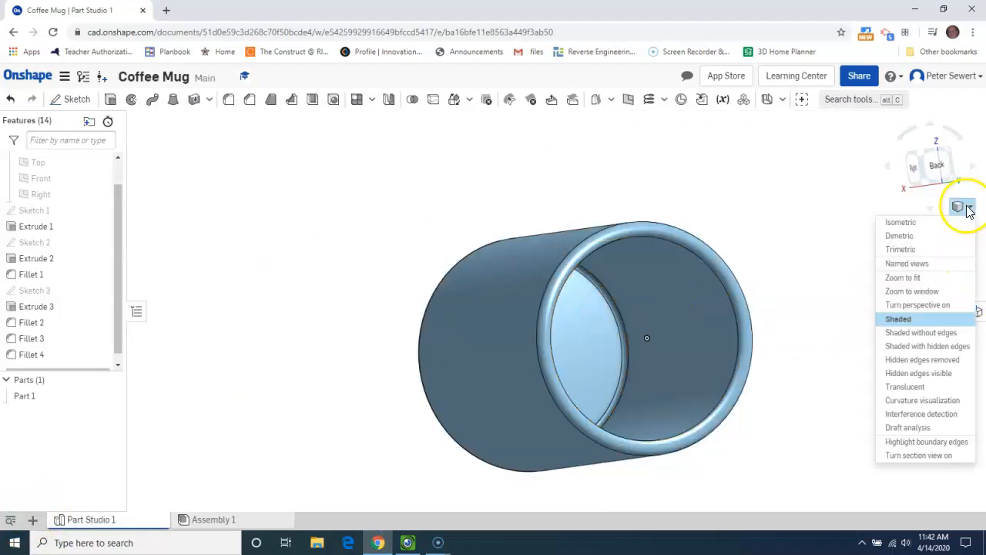
pyautogui.click(917, 223)
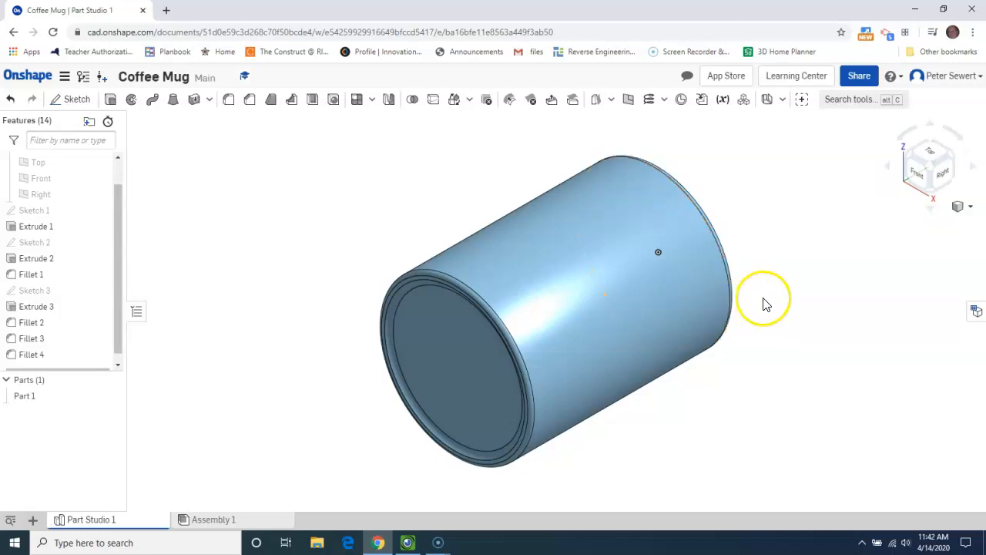
pyautogui.moveTo(729, 300); pyautogui.dragTo(710, 280, button='right')
pyautogui.moveTo(710, 284); pyautogui.dragTo(689, 304, button='middle')
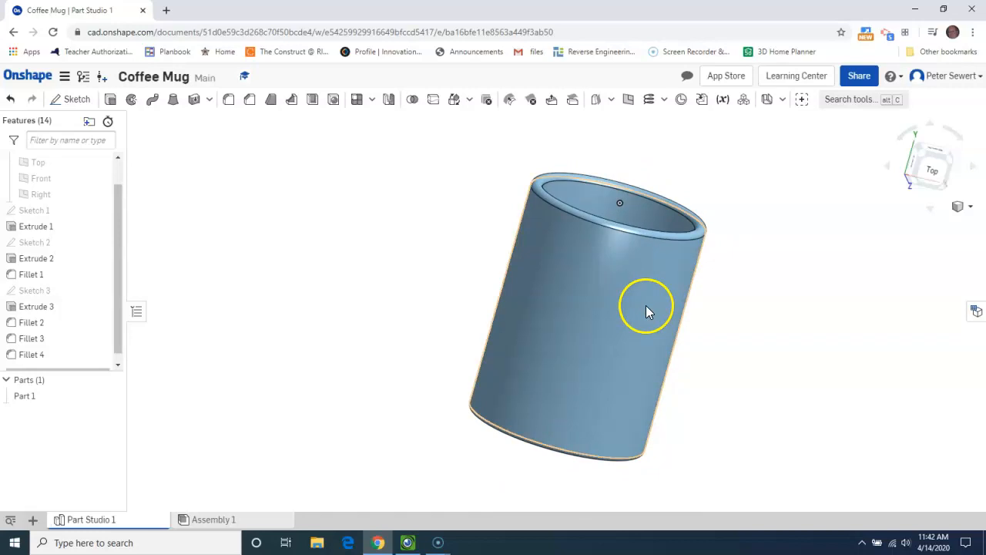
pyautogui.moveTo(645, 317); pyautogui.dragTo(651, 340, button='right')
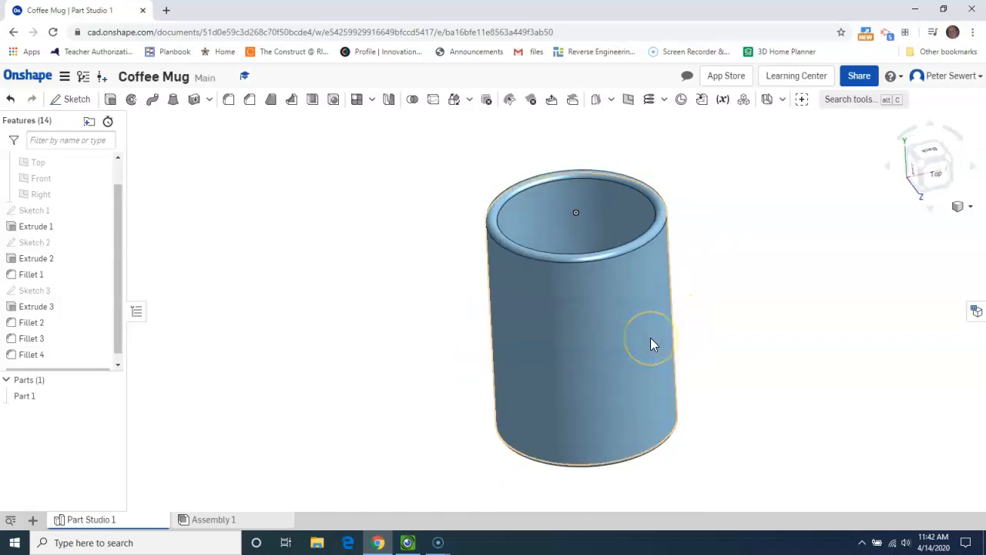
pyautogui.click(969, 208)
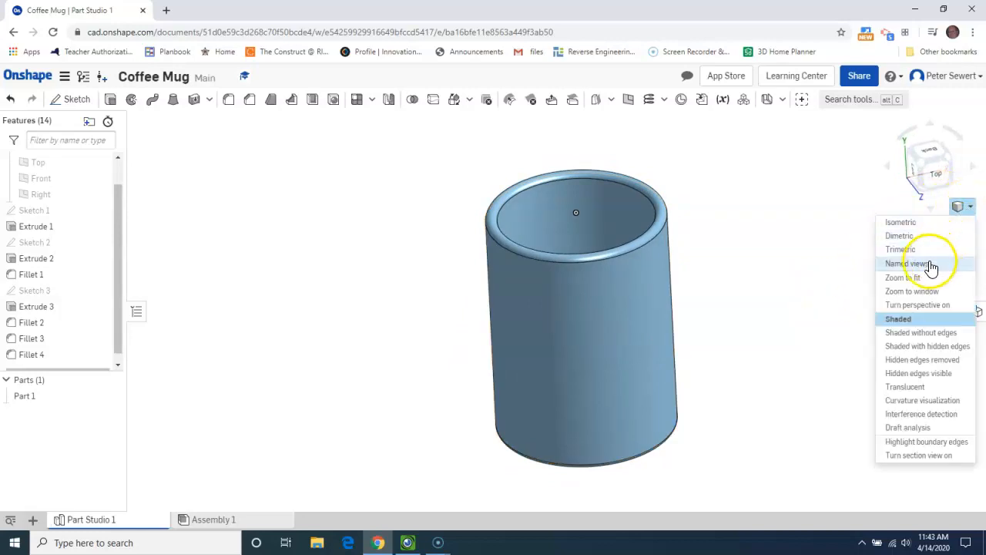
pyautogui.click(908, 264)
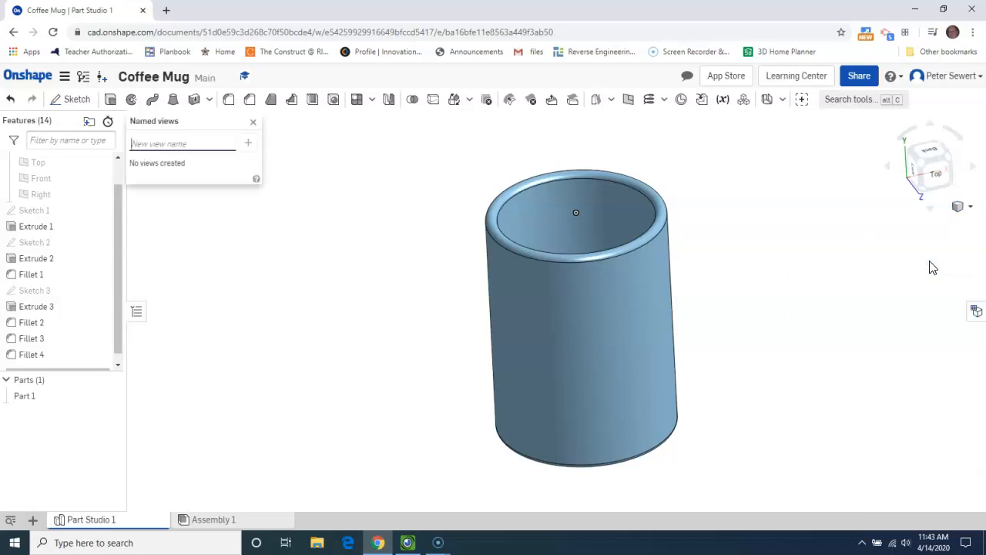
pyautogui.click(967, 209)
pyautogui.click(288, 198)
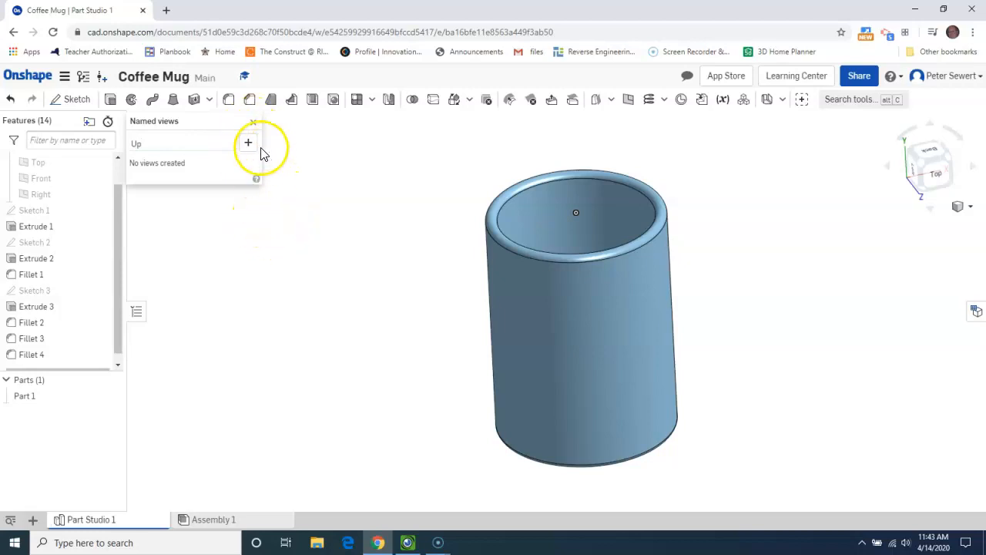
pyautogui.click(253, 125)
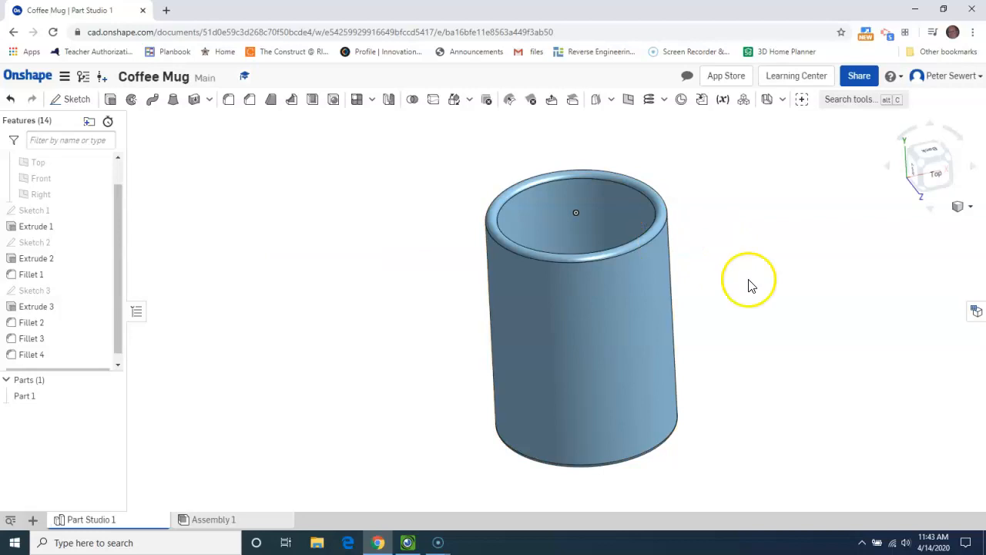
# Orbit the mug to a different orientation and check the named views list for saved views
pyautogui.moveTo(768, 291)
pyautogui.mouseDown(button='right')
pyautogui.moveTo(689, 301)
pyautogui.moveTo(784, 286)
pyautogui.mouseUp(button='right')
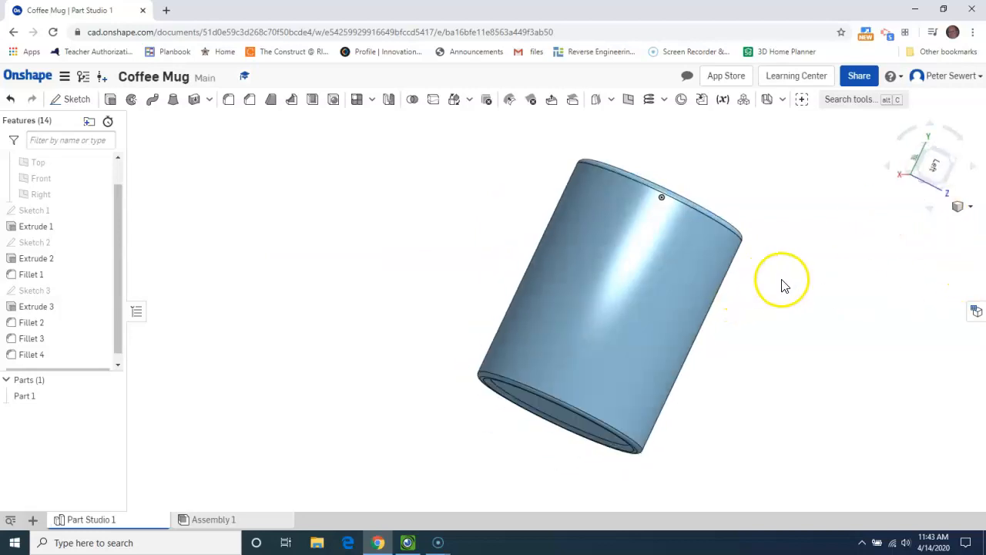
pyautogui.click(971, 206)
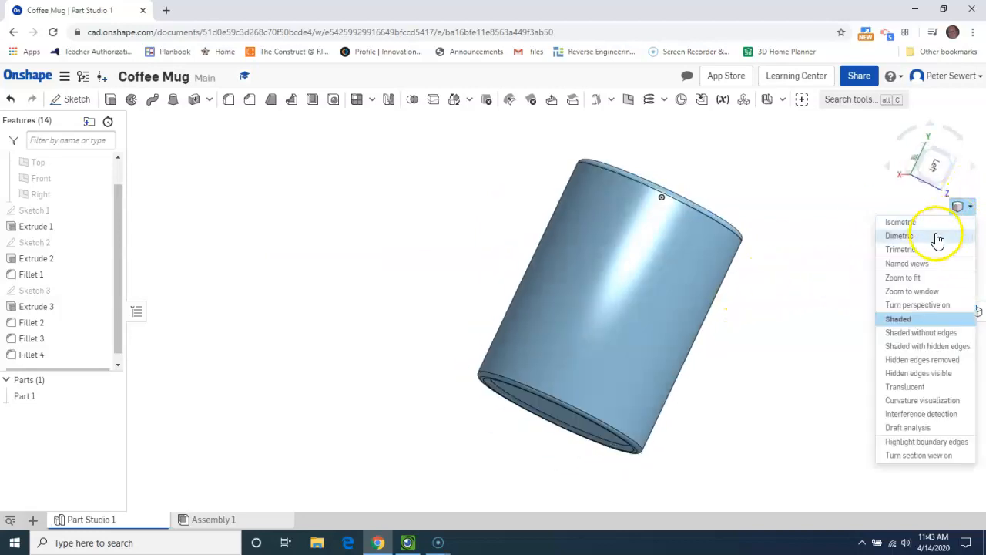
pyautogui.click(907, 264)
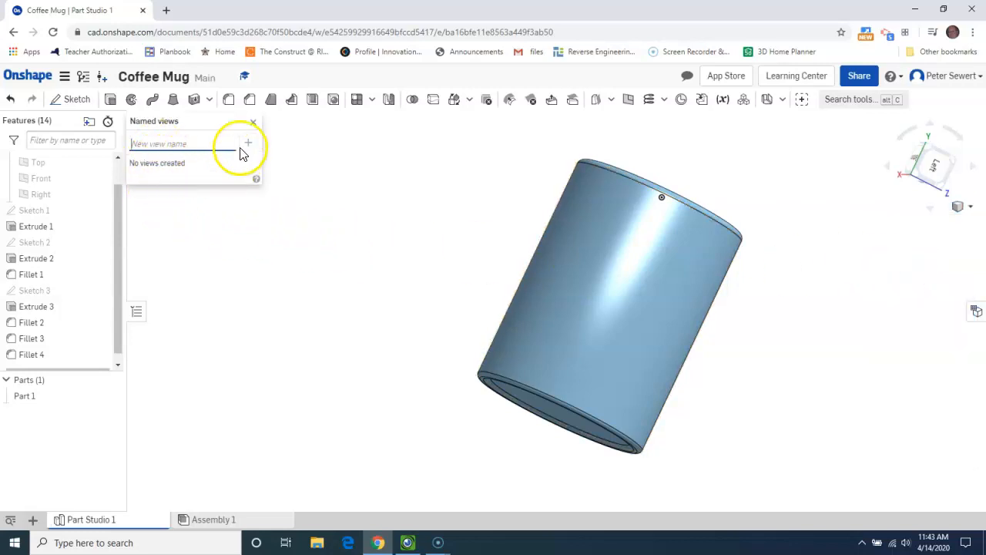
pyautogui.click(253, 122)
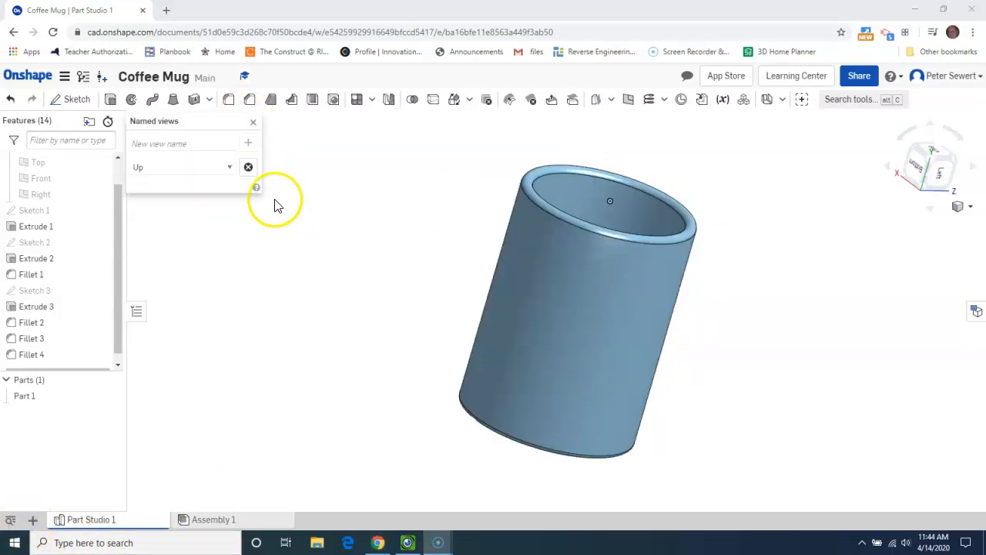
# Orbit the mug to a different orientation and recall the named view Up to test the saved orientation
pyautogui.click(147, 144)
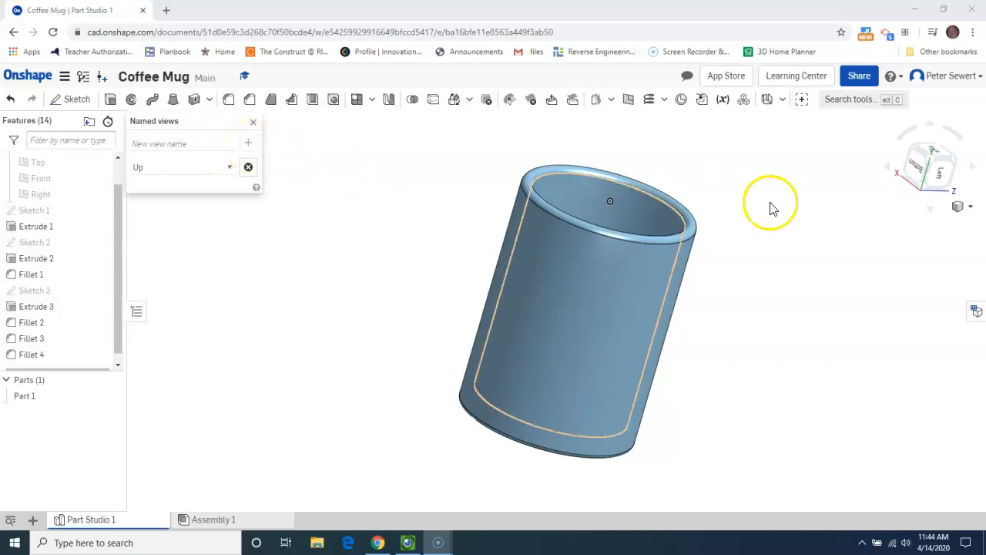
pyautogui.click(970, 208)
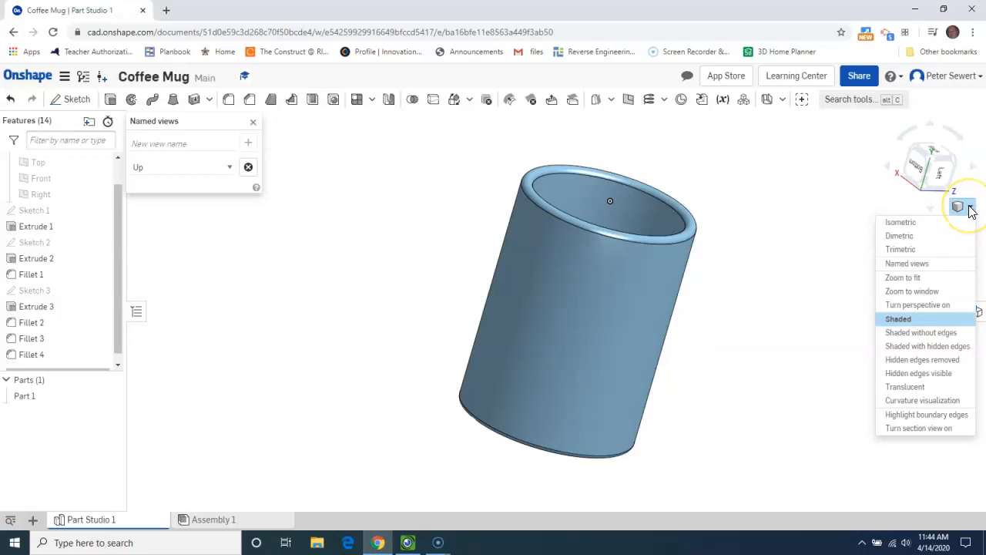
pyautogui.click(922, 267)
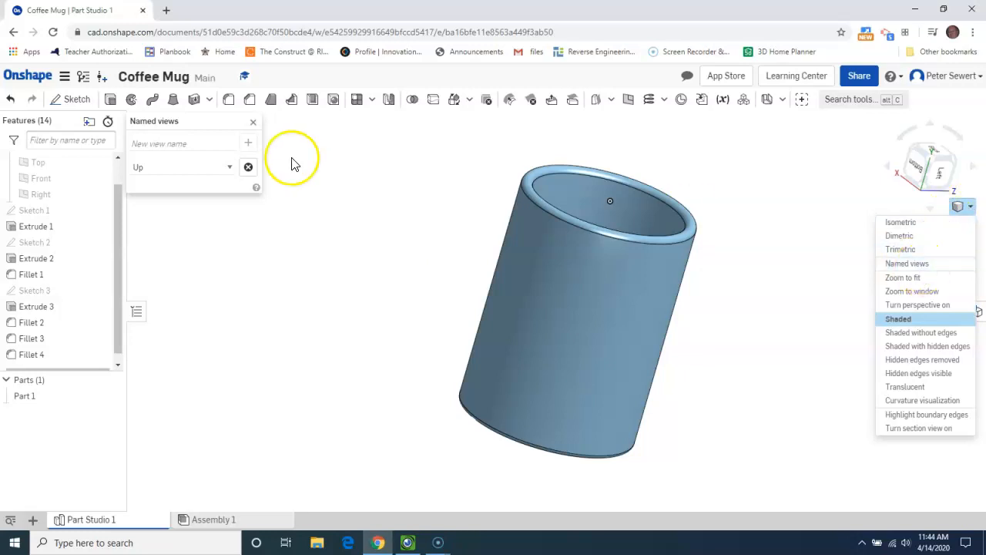
pyautogui.click(255, 123)
pyautogui.moveTo(599, 286); pyautogui.dragTo(856, 267, button='right')
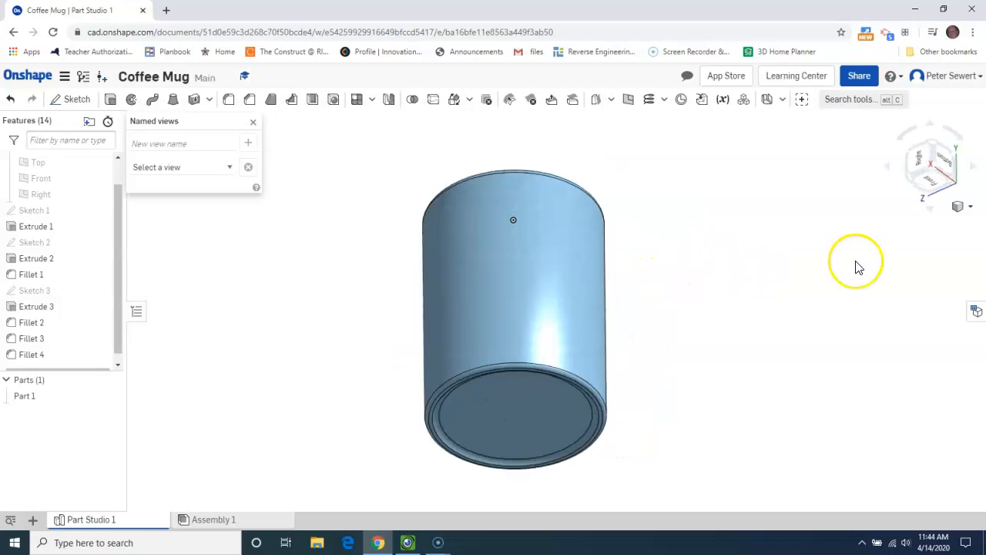
pyautogui.click(970, 207)
pyautogui.click(929, 275)
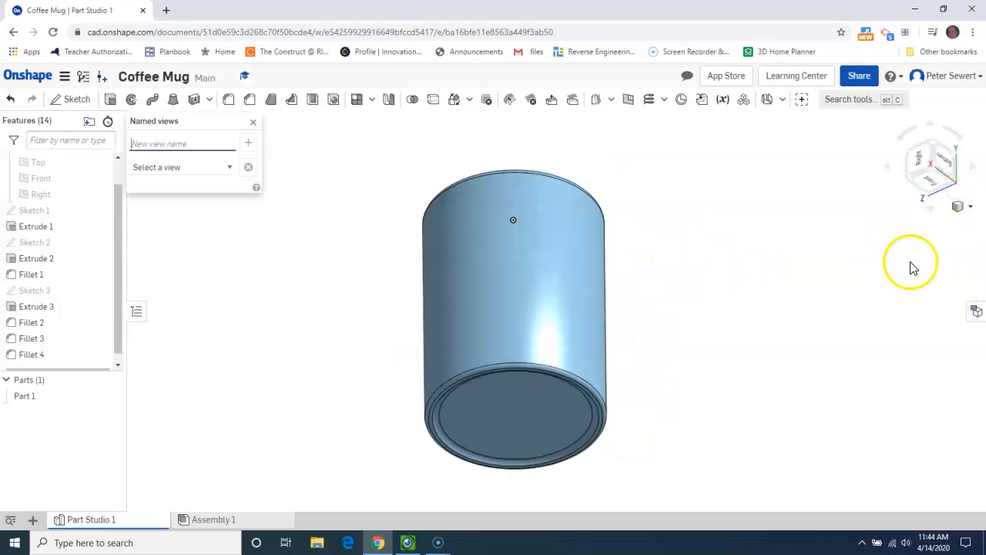
pyautogui.click(193, 168)
pyautogui.click(149, 194)
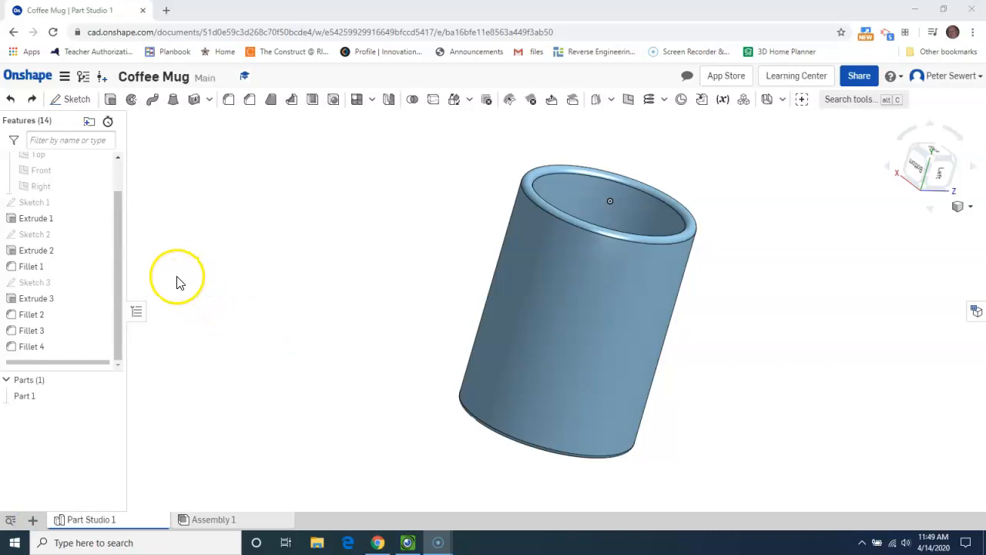
# Show the hidden Top plane in the model
pyautogui.click(48, 169)
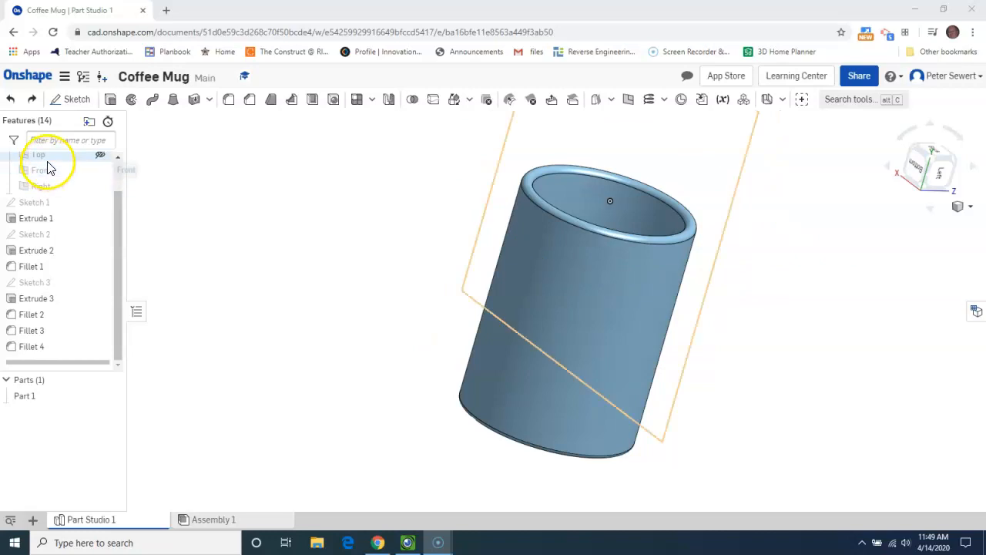
pyautogui.click(101, 157)
pyautogui.click(100, 157)
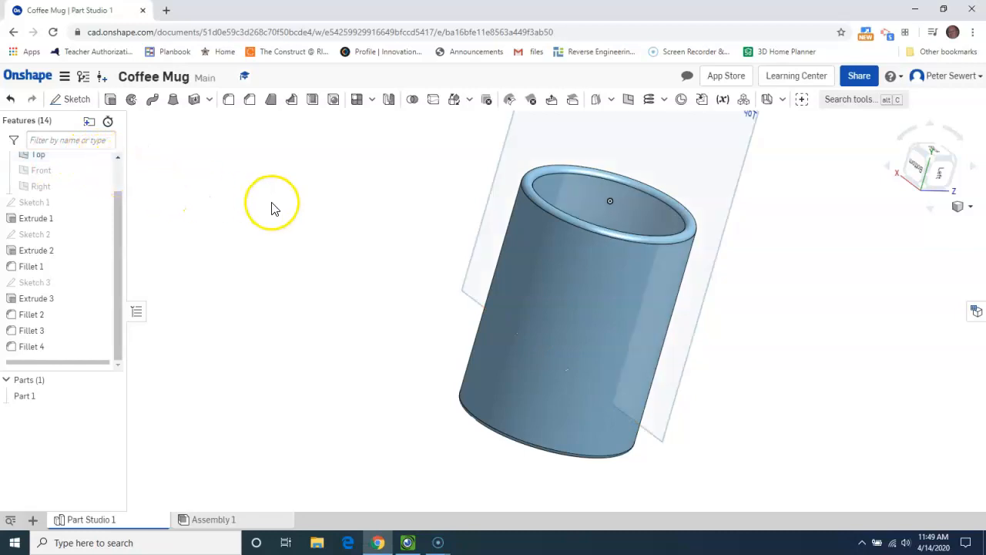
# Create a plane offset 1.5+.125 in from the Top plane, with the offset direction flipped
pyautogui.moveTo(324, 249); pyautogui.dragTo(333, 311, button='middle')
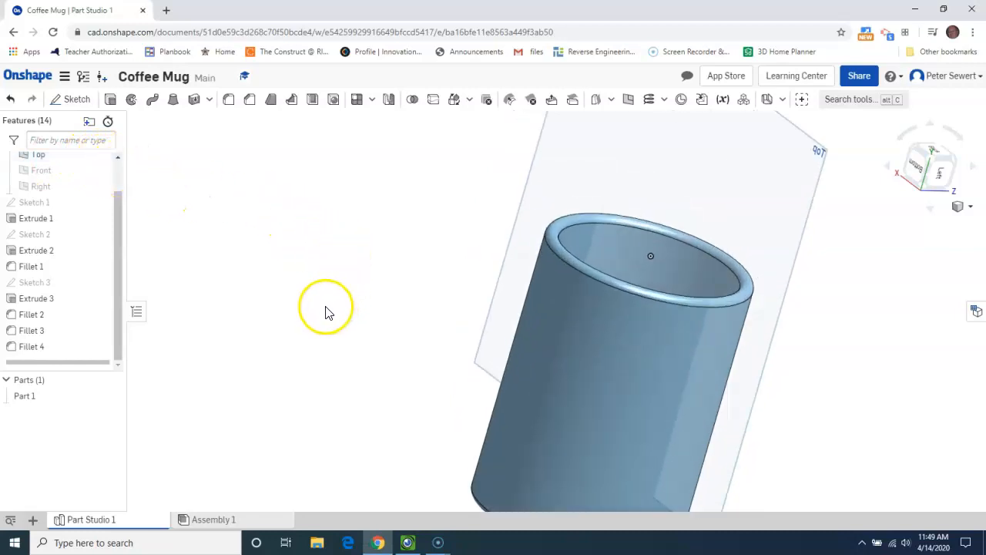
pyautogui.scroll(-2, 323, 308)
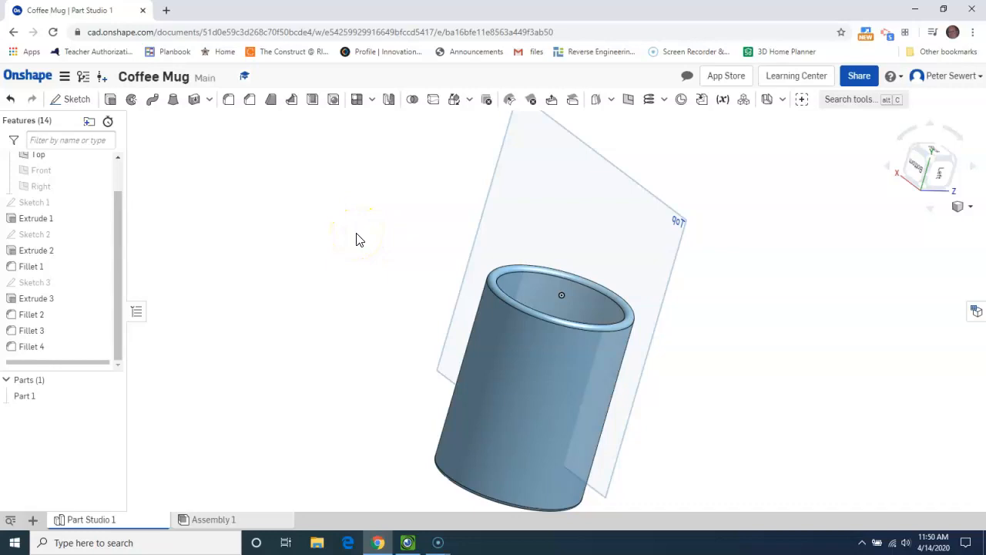
pyautogui.click(628, 106)
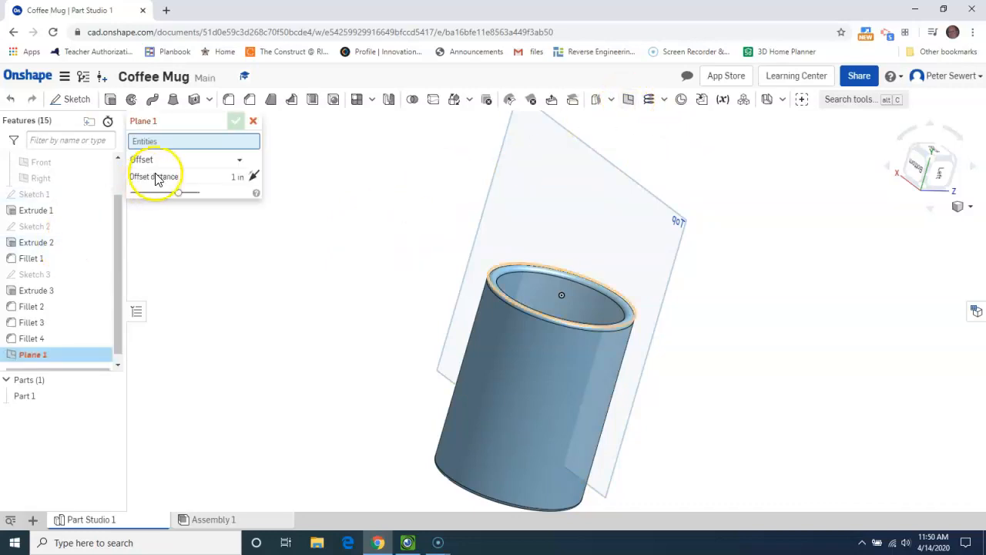
pyautogui.click(499, 161)
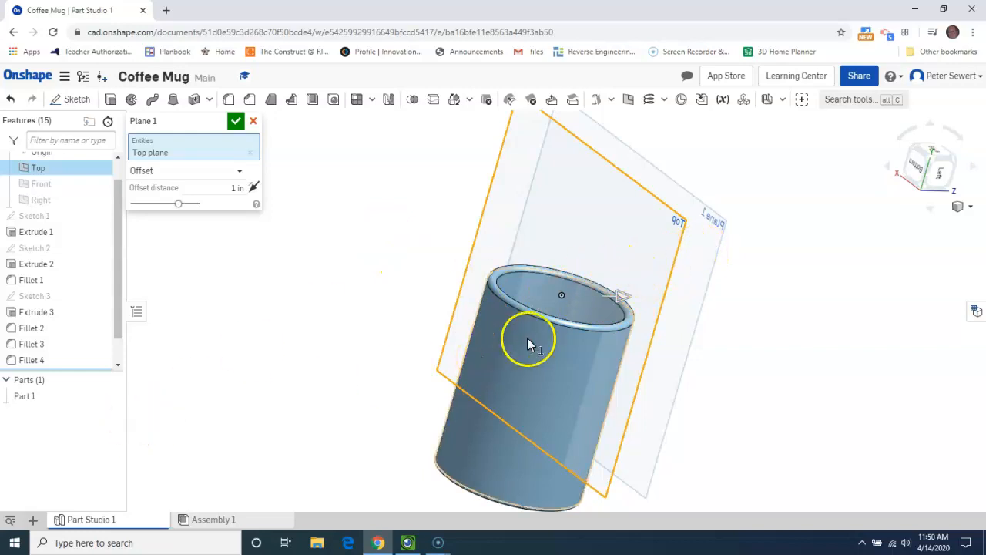
pyautogui.click(622, 297)
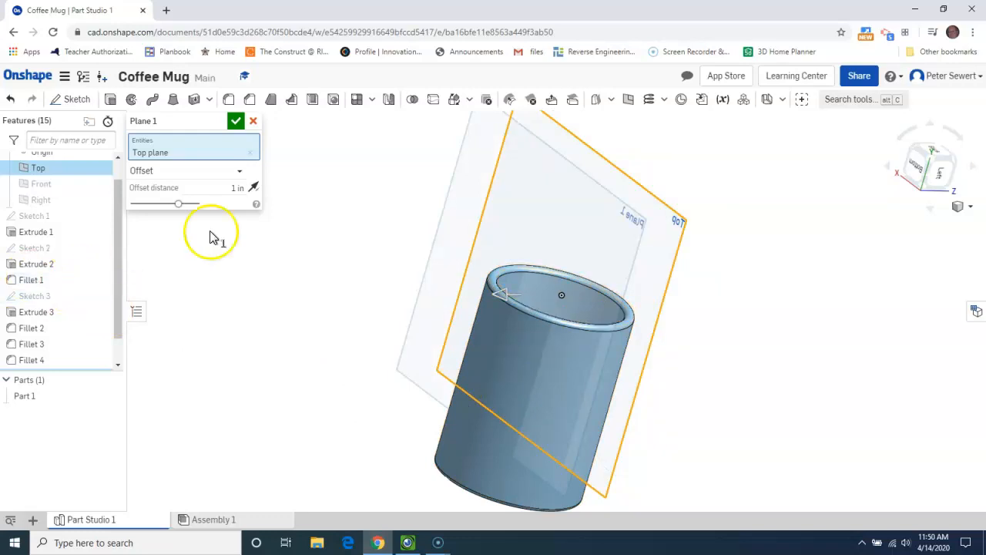
pyautogui.click(233, 188)
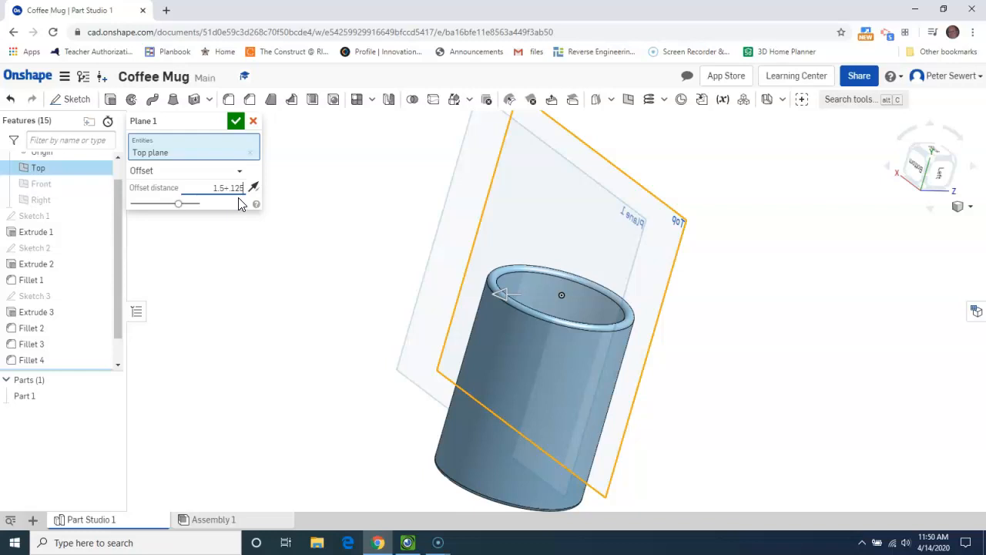
pyautogui.click(243, 198)
pyautogui.press('Return')
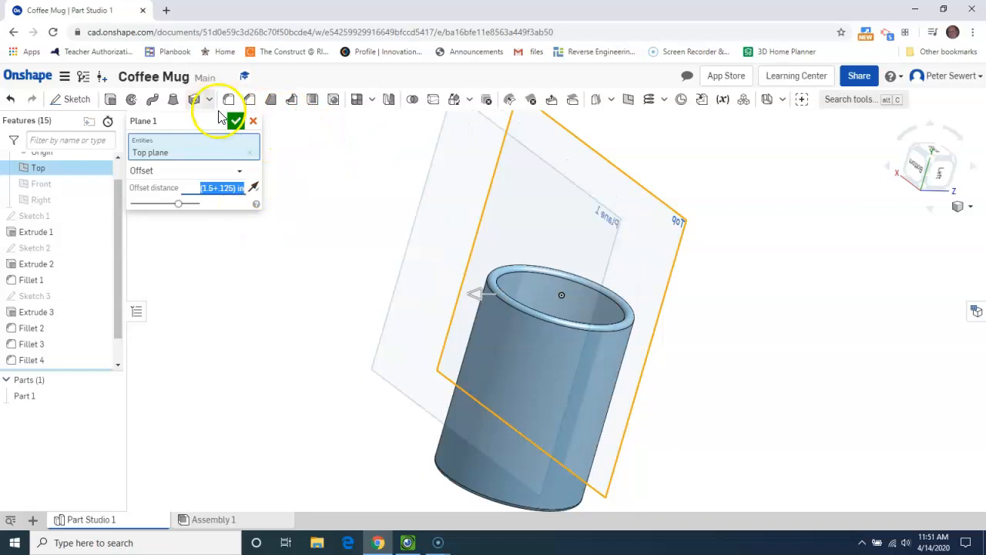
pyautogui.click(236, 121)
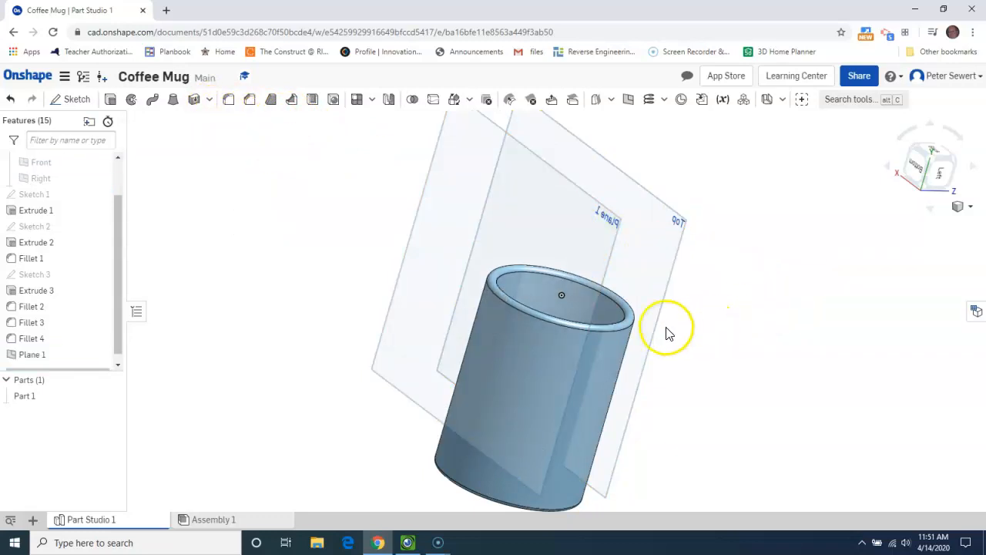
# Inspect the offset plane edge-on against the mug's outer wall and restore the named view Up
pyautogui.moveTo(683, 336); pyautogui.dragTo(651, 316, button='right')
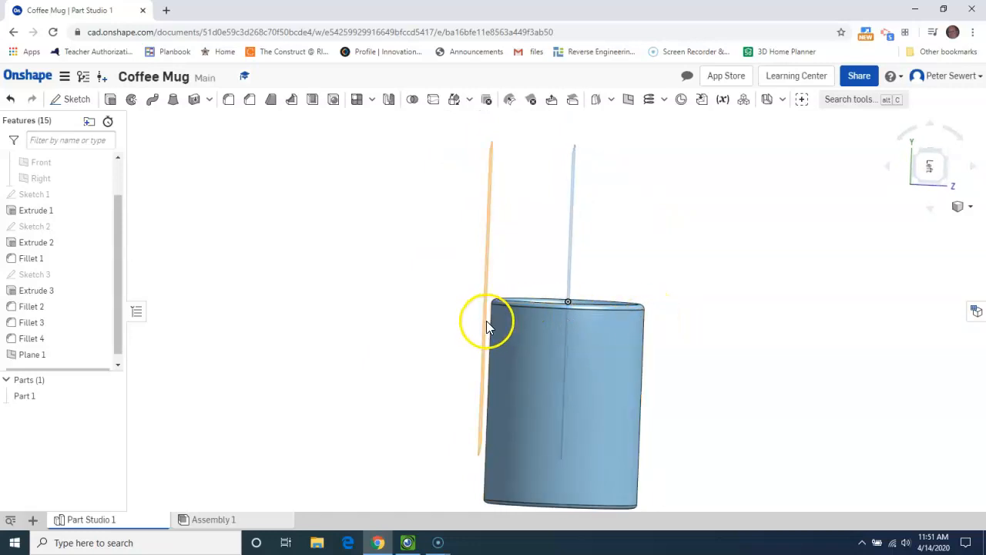
pyautogui.moveTo(541, 327); pyautogui.dragTo(548, 326, button='right')
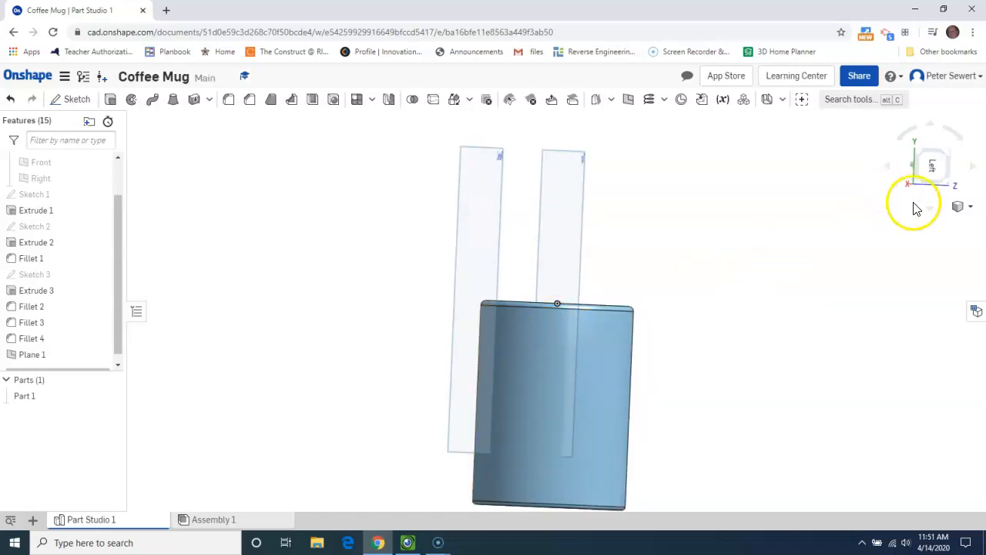
pyautogui.click(960, 209)
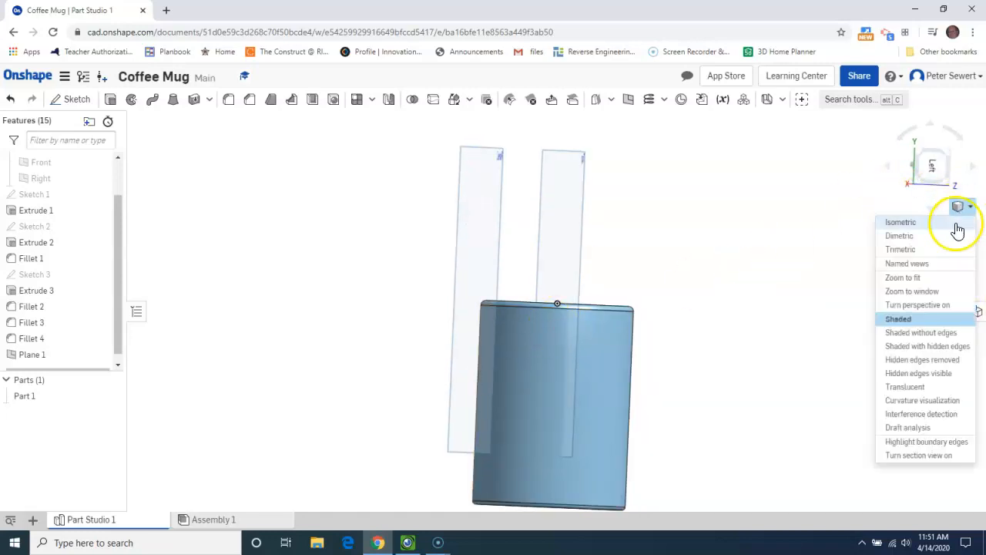
pyautogui.click(916, 266)
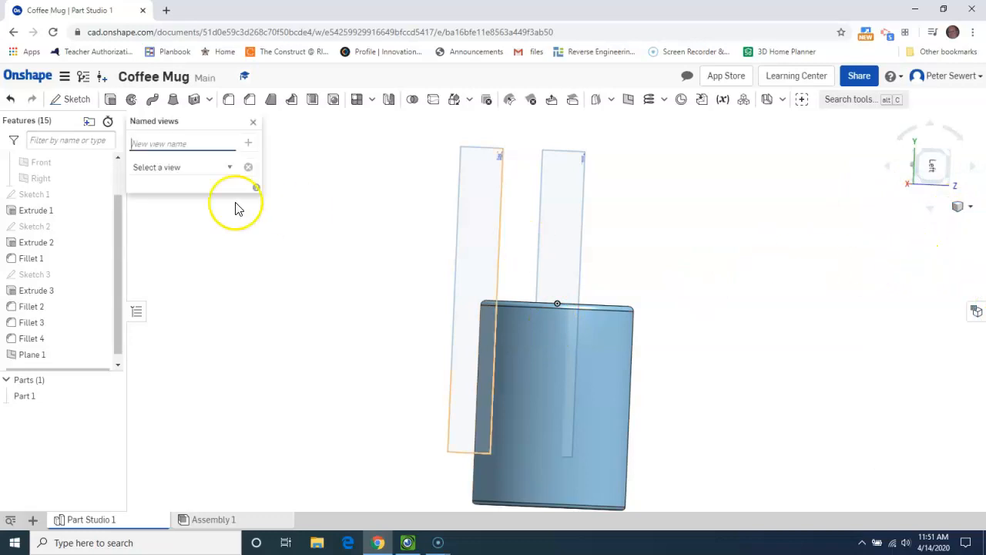
pyautogui.click(214, 168)
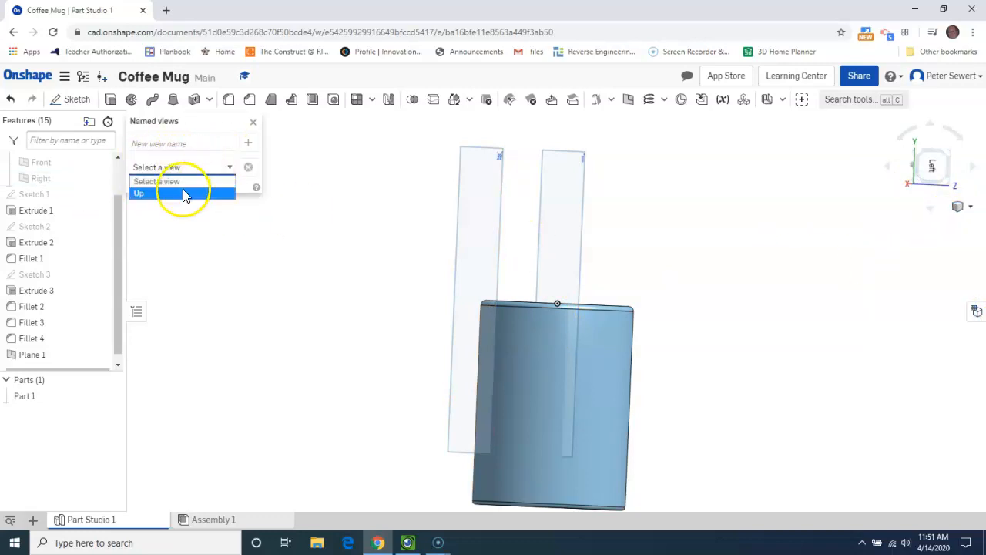
pyautogui.click(188, 192)
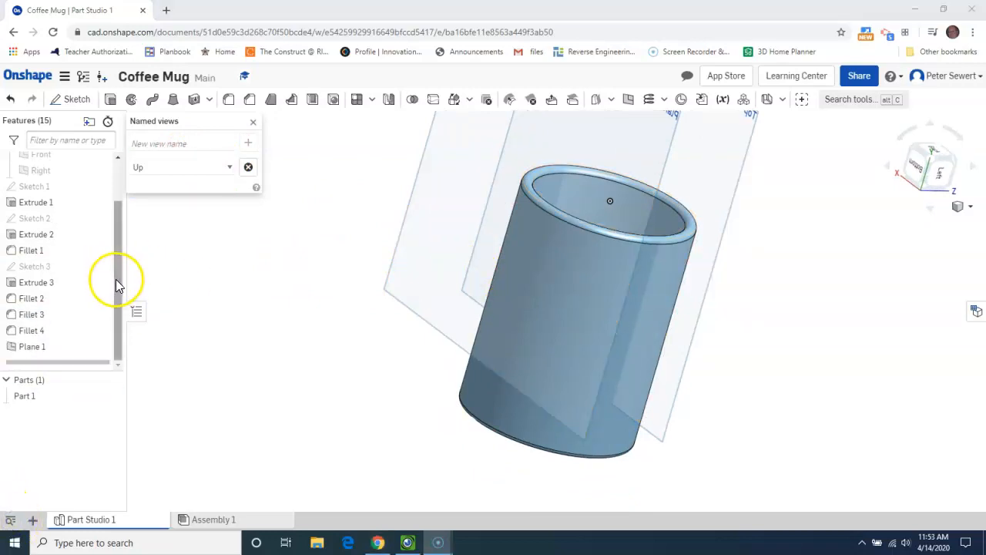
# Hide the Top plane and start a sketch on the offset plane, viewed normal to it
pyautogui.moveTo(115, 279); pyautogui.dragTo(123, 209)
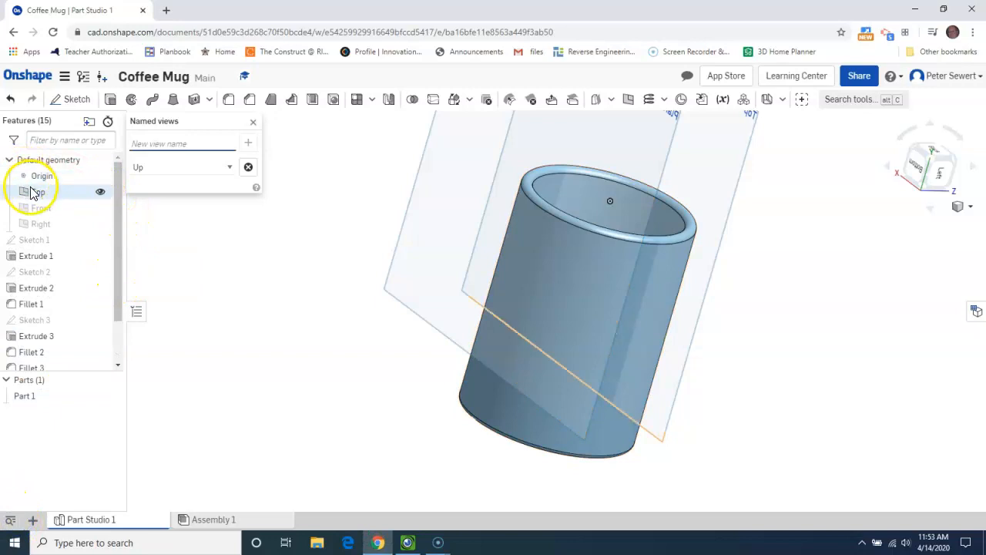
pyautogui.click(100, 193)
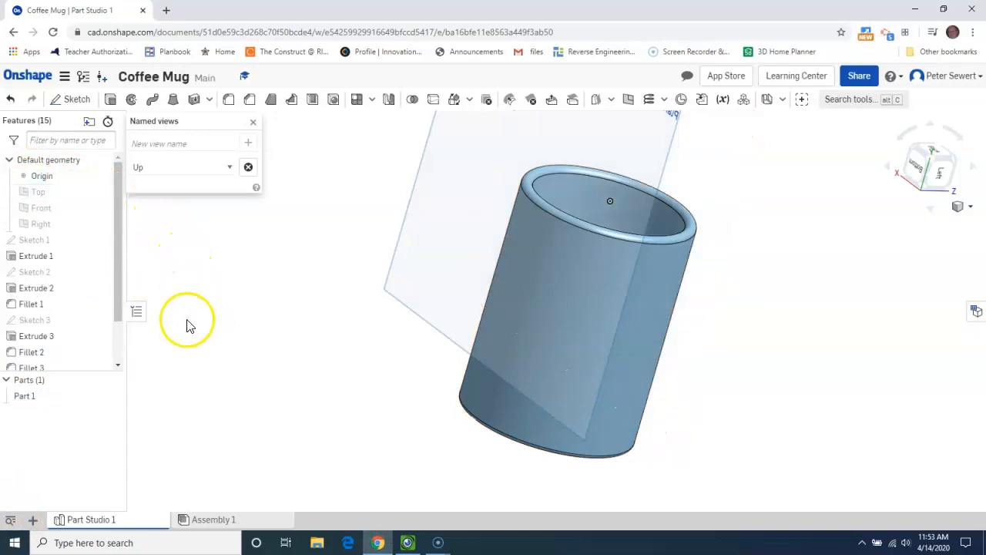
pyautogui.click(72, 98)
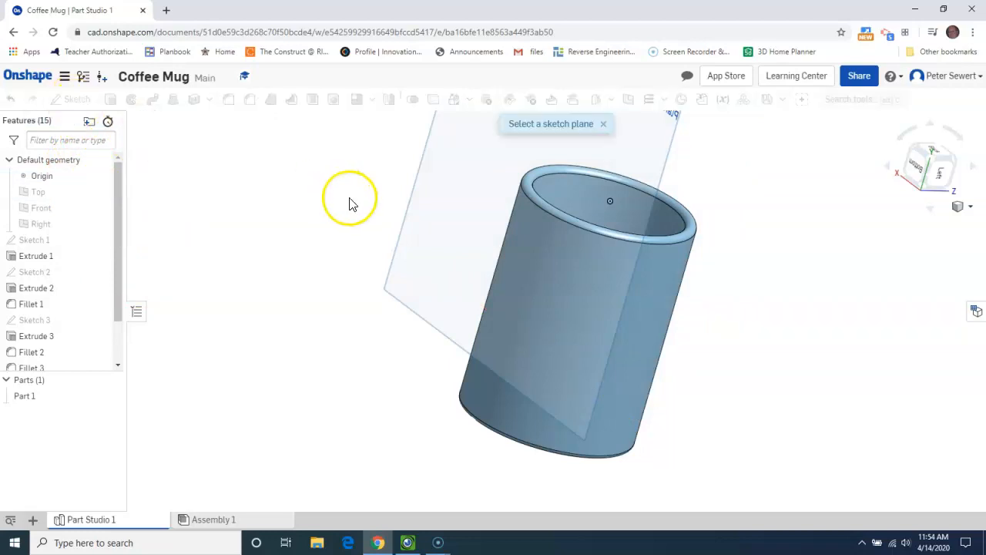
pyautogui.click(403, 222)
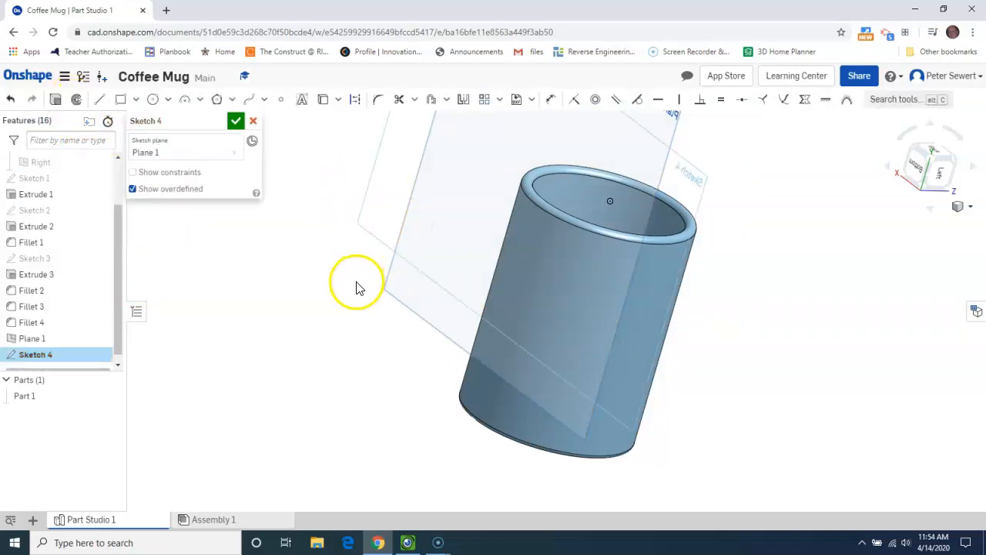
pyautogui.rightClick(323, 365)
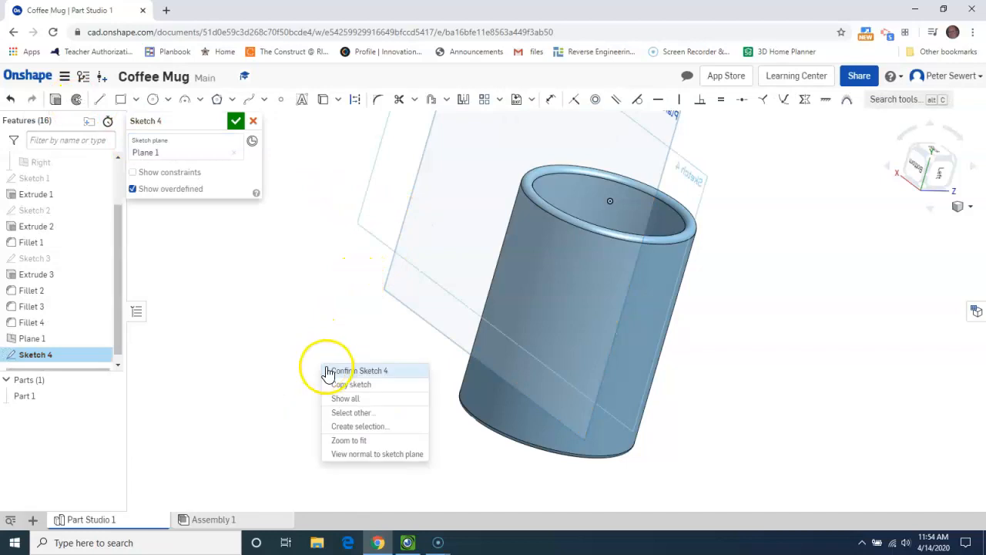
pyautogui.click(359, 454)
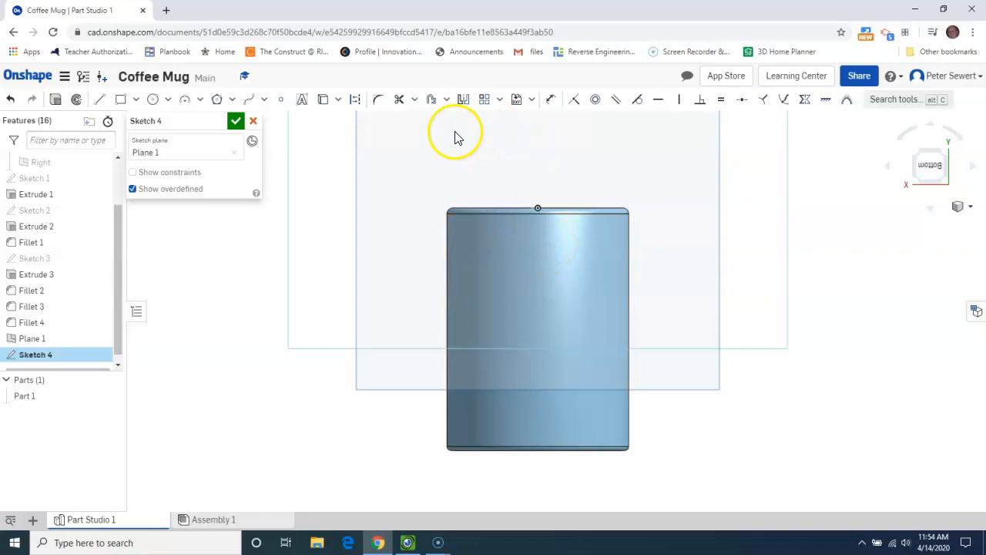
# Sketch a horizontal line about 1.08 in long below the mug's rim, spanning both sides of the origin
pyautogui.click(99, 100)
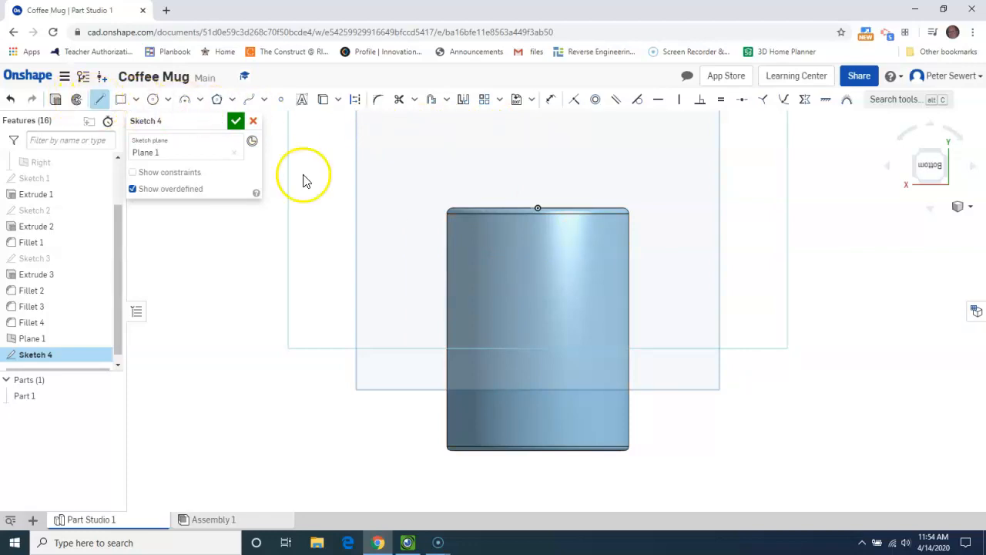
pyautogui.click(506, 255)
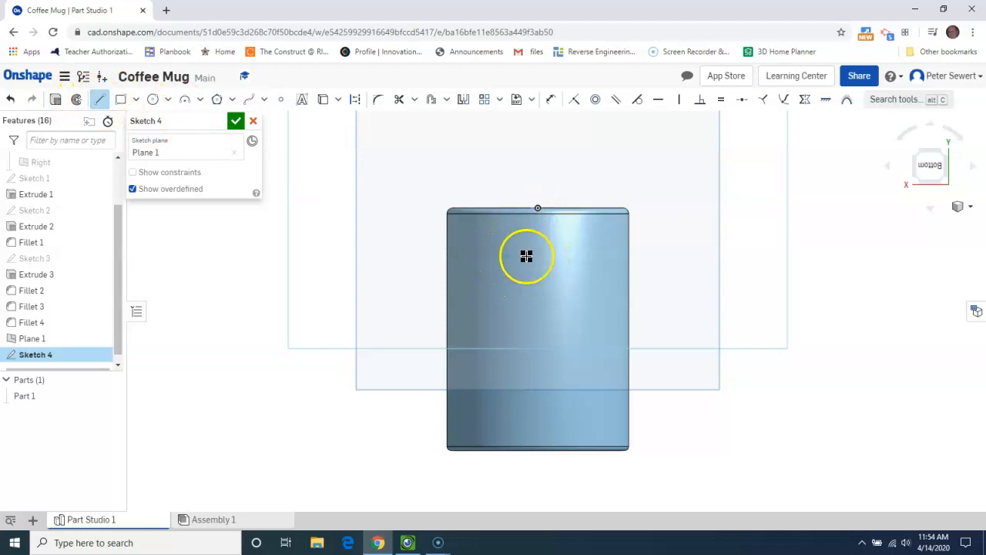
pyautogui.click(572, 256)
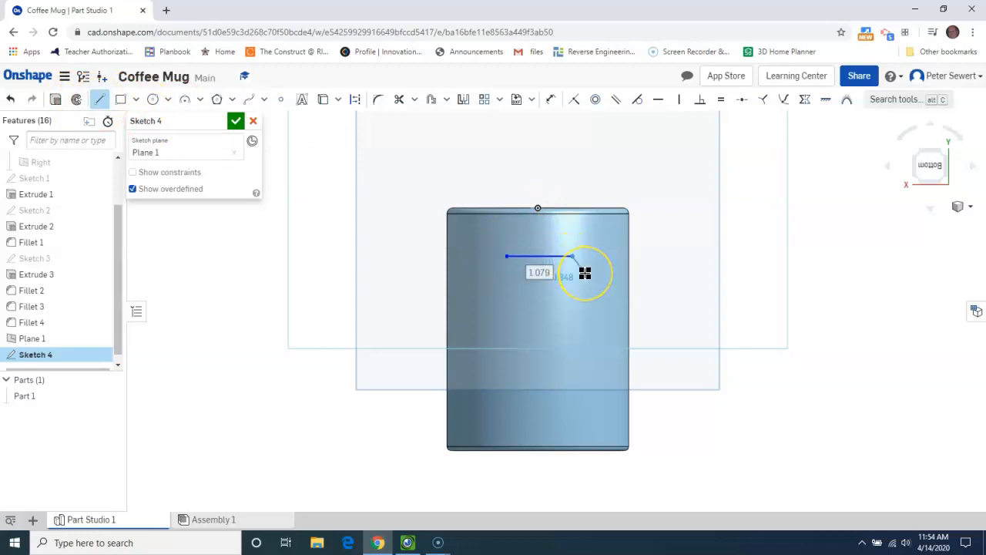
pyautogui.press('Escape')
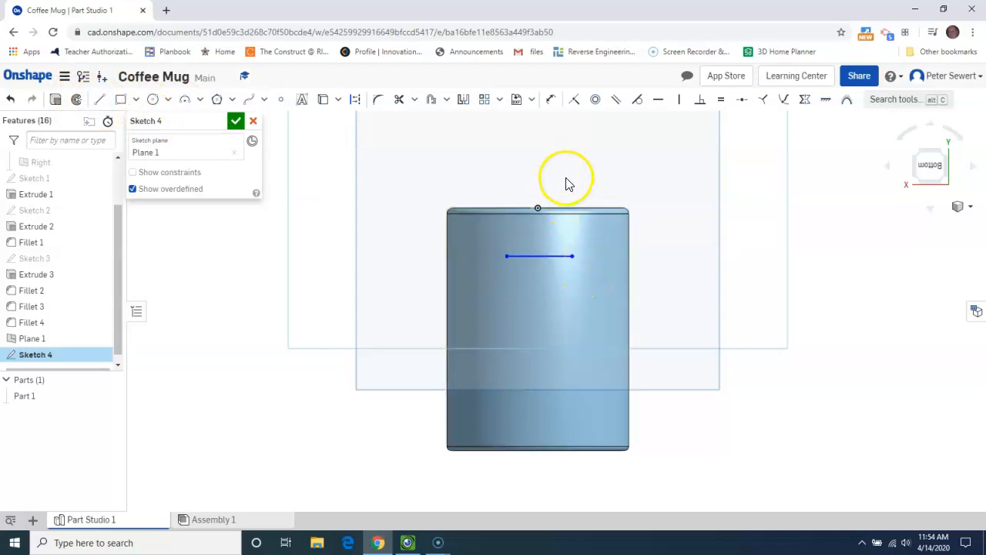
# Dimension the horizontal distance from the origin to the nearer endpoint of the sketched line as 0.25 in
pyautogui.scroll(4, 562, 213)
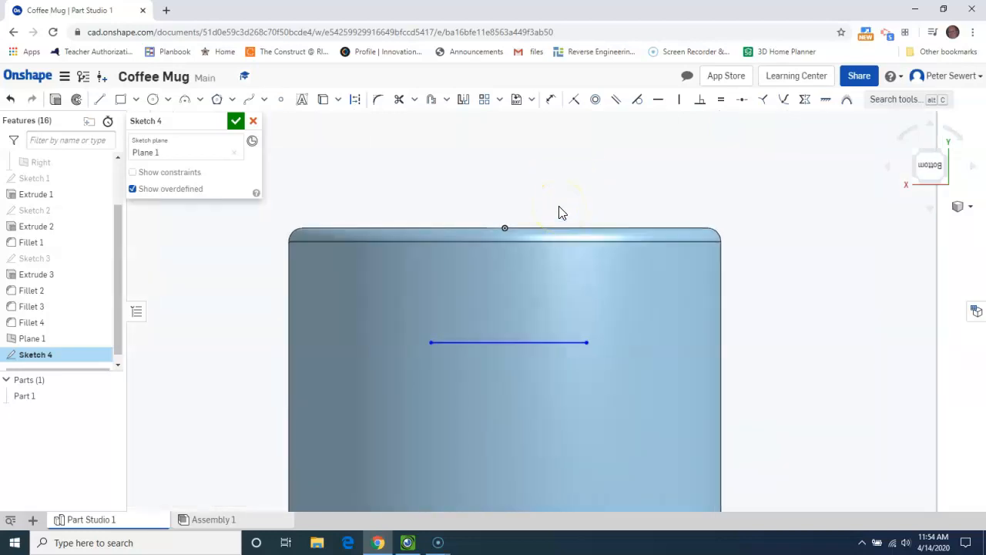
pyautogui.scroll(1, 559, 212)
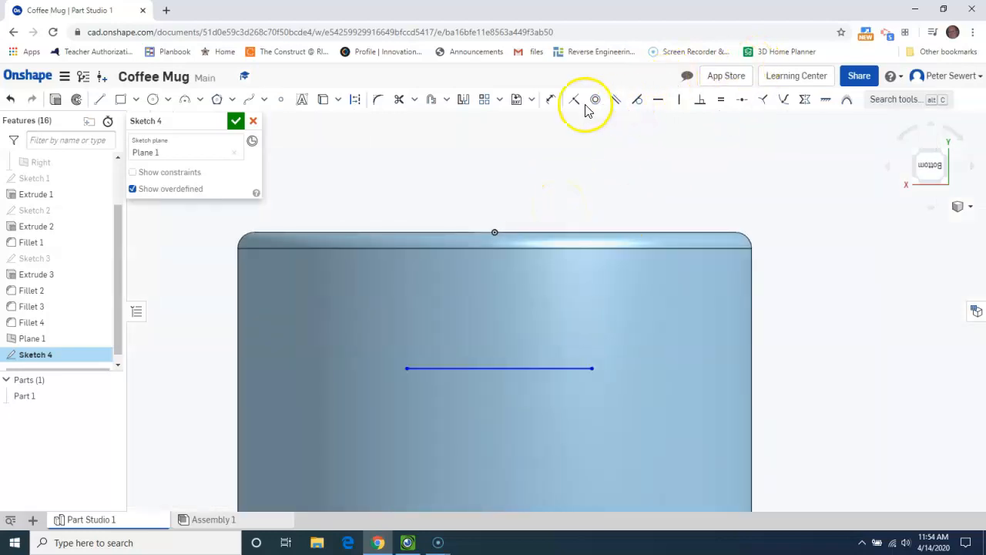
pyautogui.click(550, 101)
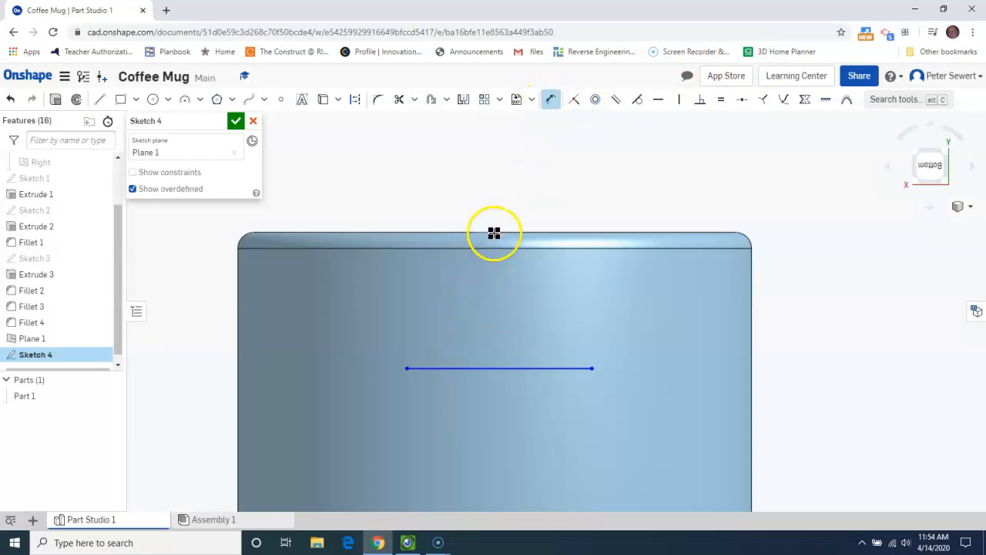
pyautogui.click(495, 233)
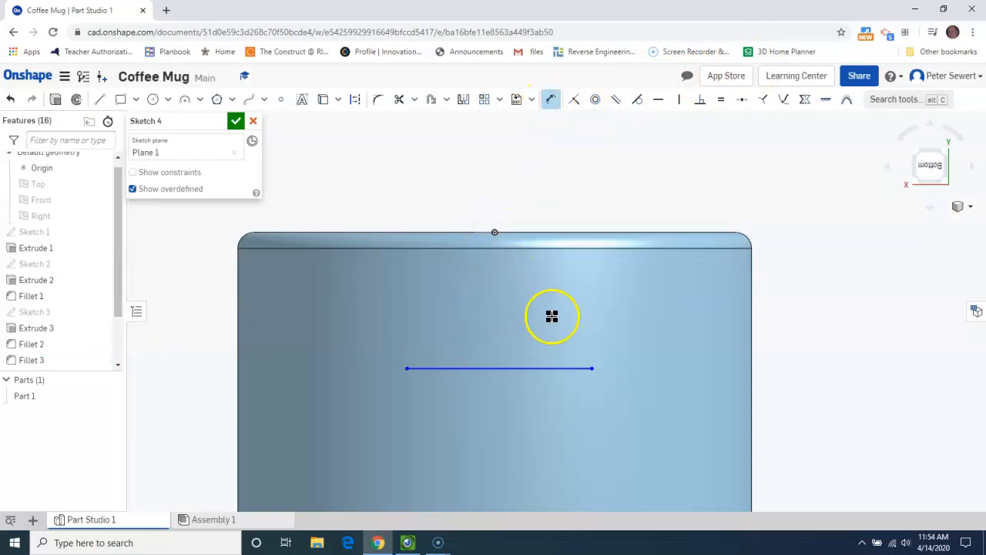
pyautogui.click(592, 369)
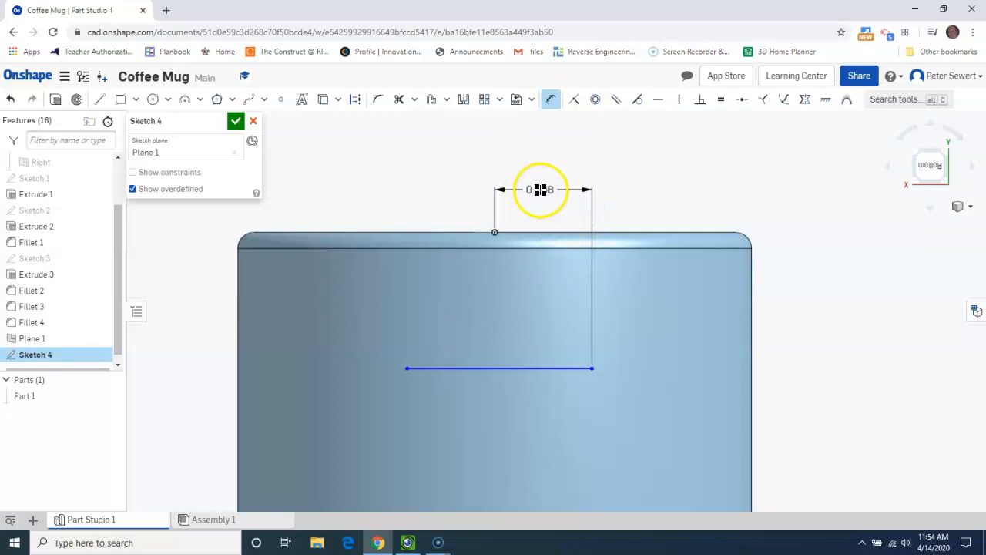
pyautogui.click(541, 190)
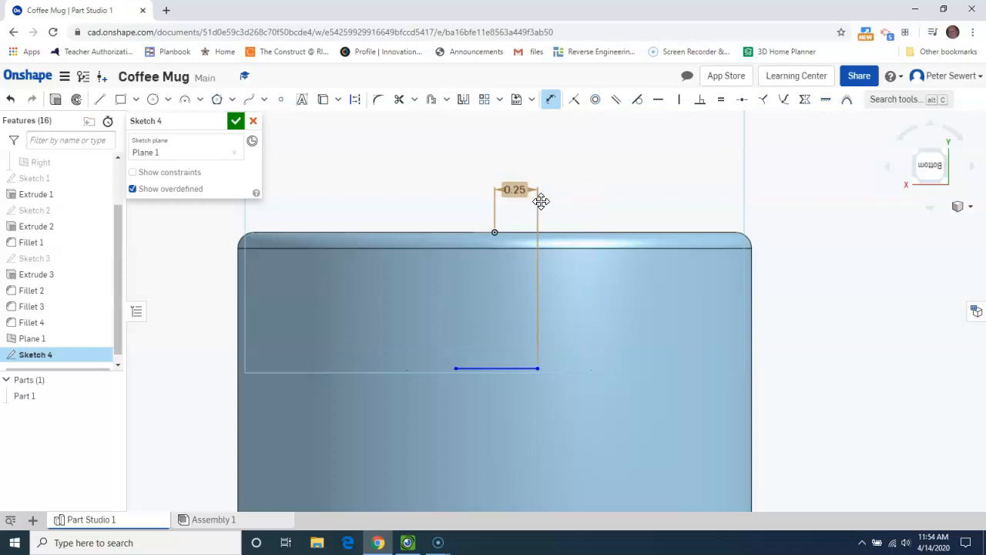
# Set the length of the horizontal line below the rim to 0.5 in with a dimension
pyautogui.click(500, 369)
pyautogui.click(501, 397)
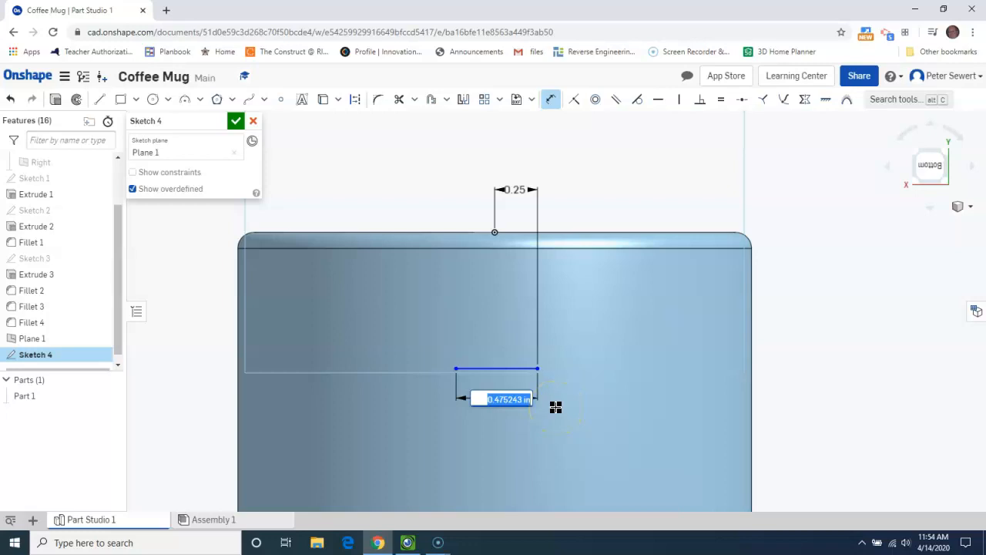
pyautogui.press('Return')
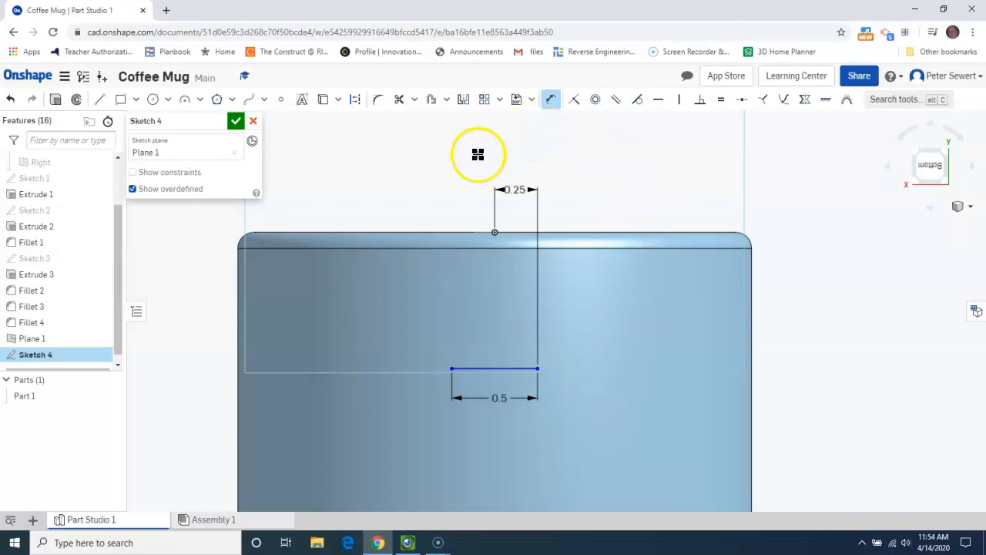
# Create a slot around the 0.5 in line and set its diameter to 0.1875 in
pyautogui.click(447, 101)
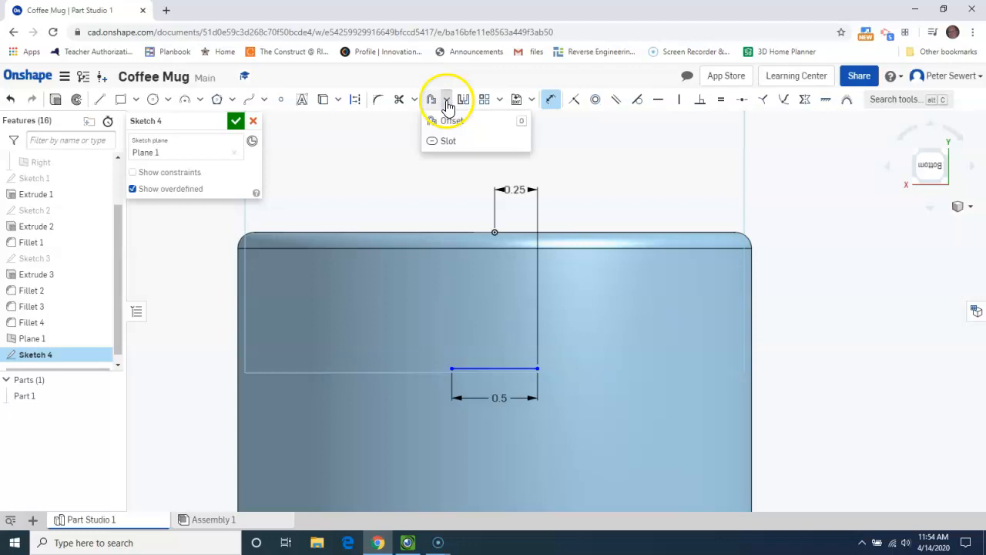
pyautogui.click(447, 142)
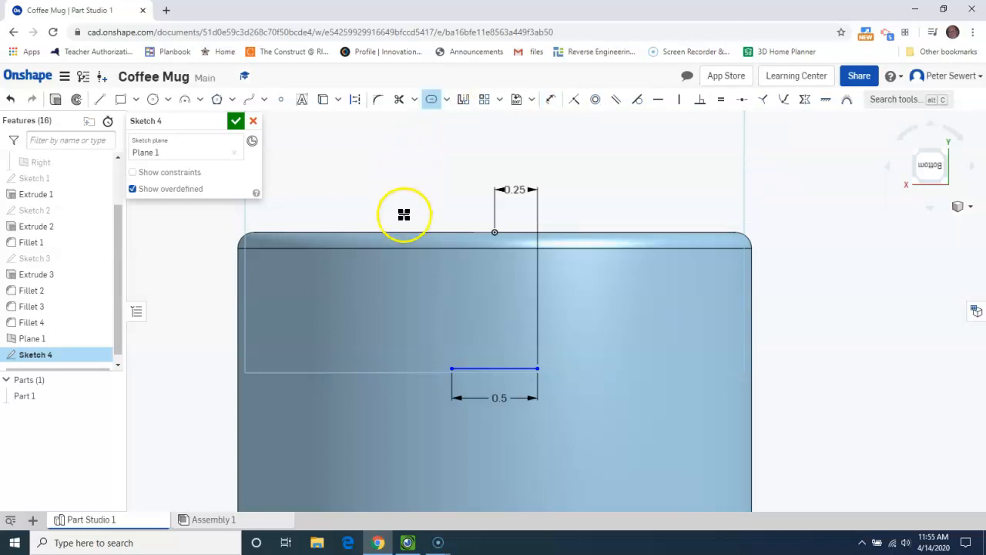
pyautogui.click(486, 369)
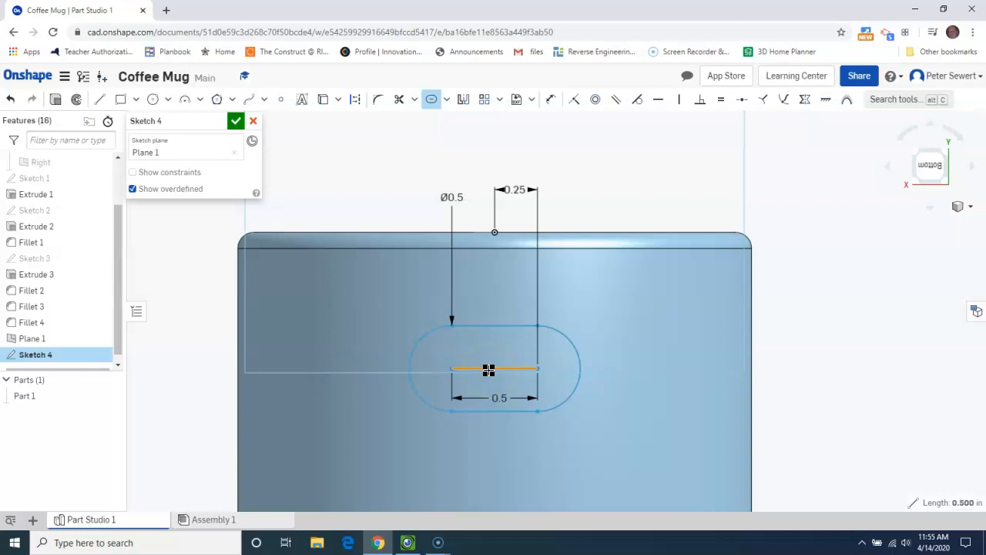
pyautogui.click(456, 198)
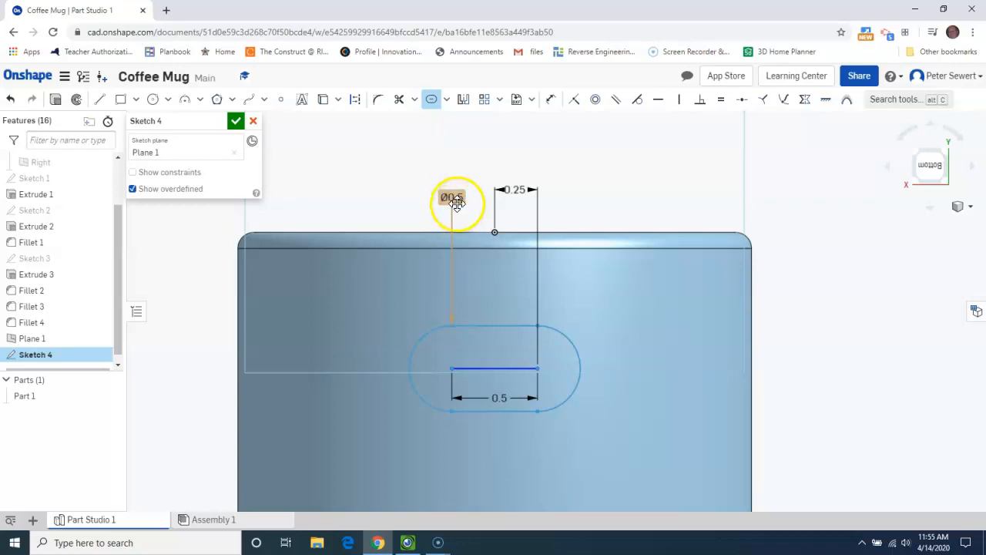
pyautogui.doubleClick(456, 199)
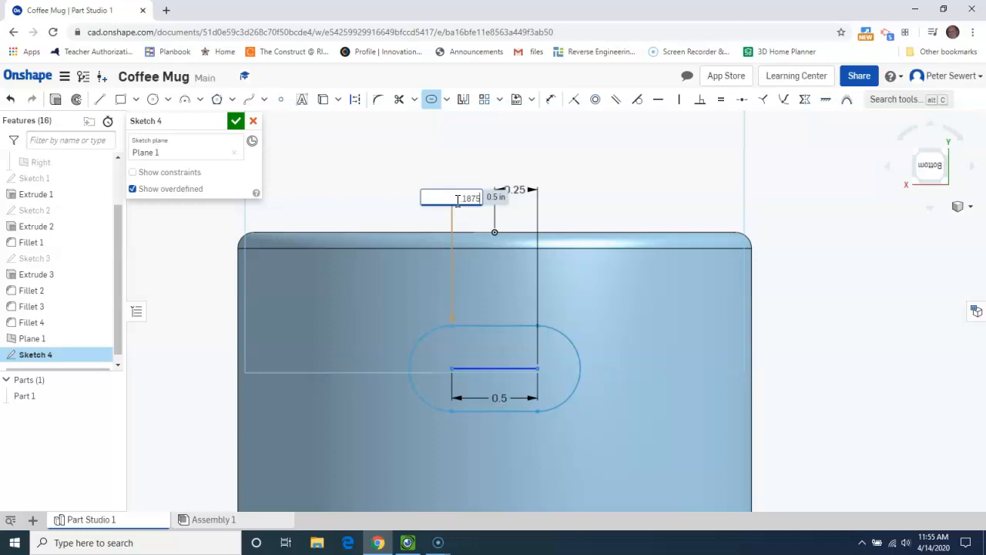
pyautogui.press('Return')
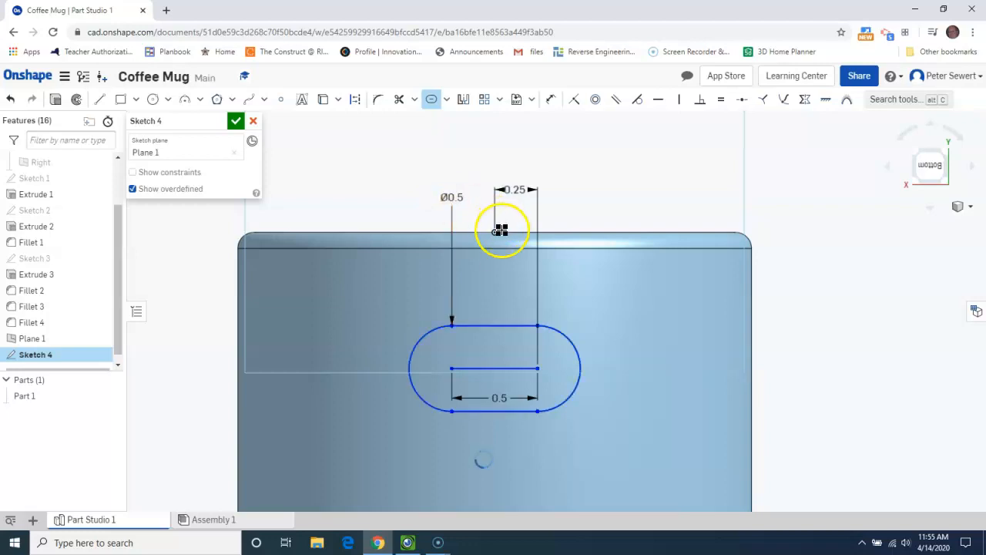
pyautogui.doubleClick(449, 198)
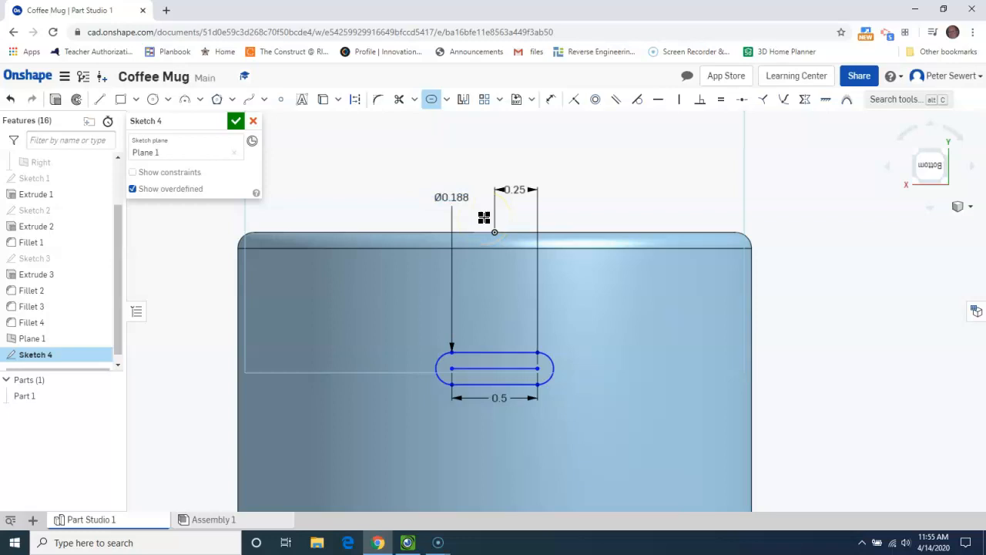
pyautogui.moveTo(484, 219)
pyautogui.mouseDown()
pyautogui.moveTo(532, 259)
pyautogui.moveTo(555, 220)
pyautogui.mouseUp()
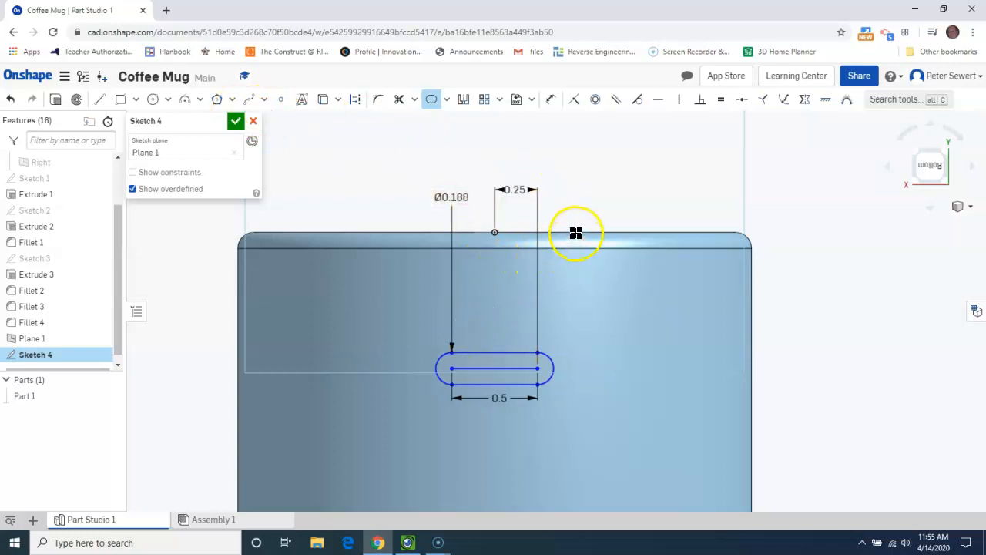
pyautogui.click(501, 368)
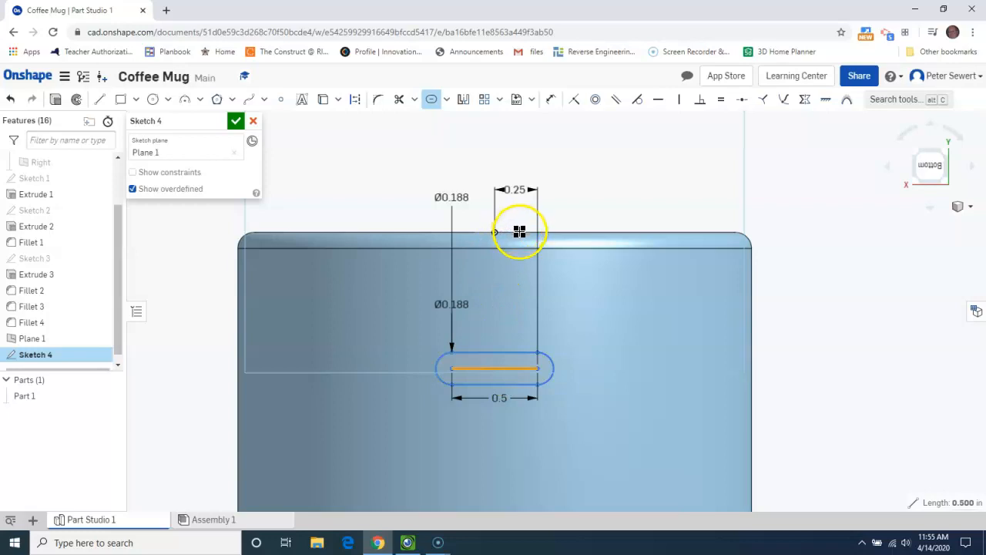
# Dimension the slot's centerline 0.75 in vertically below the origin
pyautogui.click(553, 101)
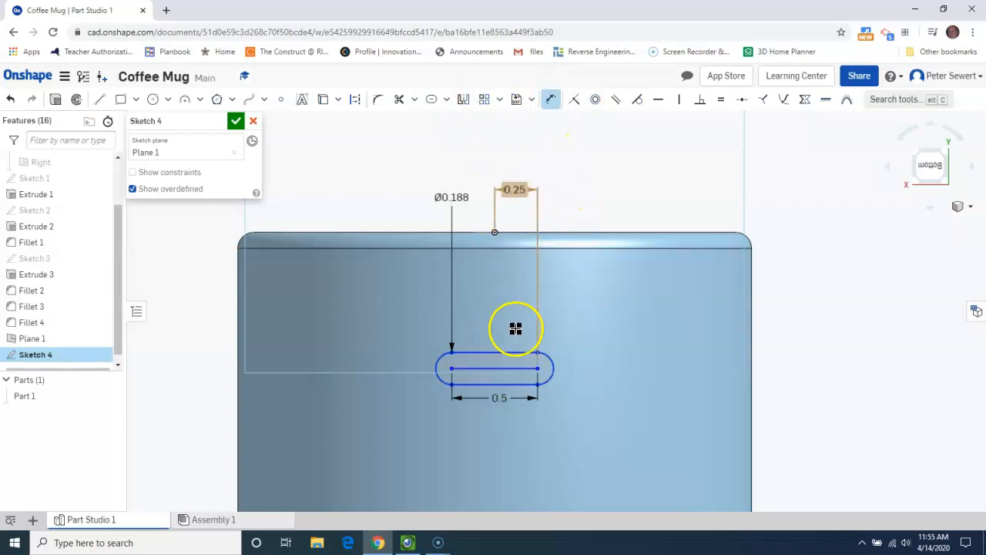
pyautogui.click(495, 368)
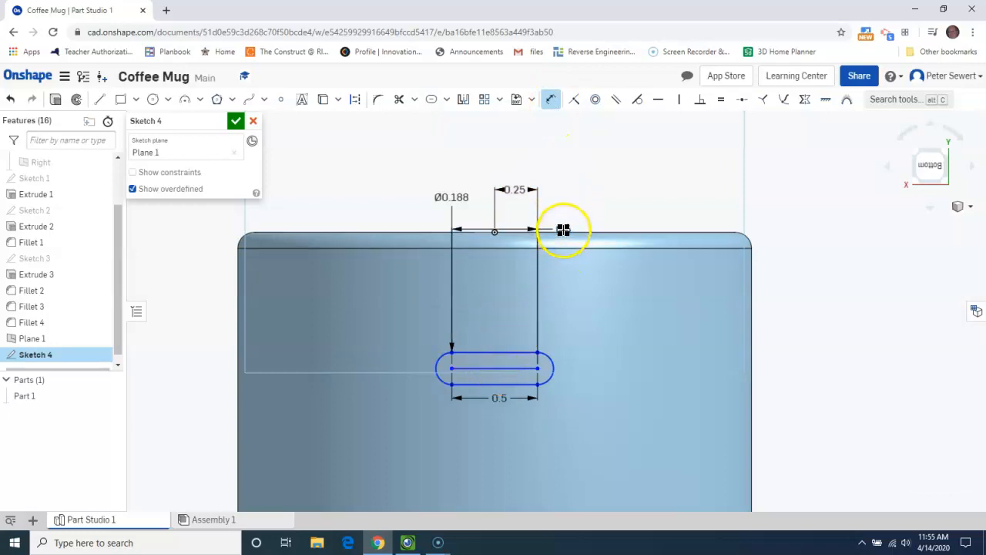
pyautogui.click(497, 232)
pyautogui.click(655, 299)
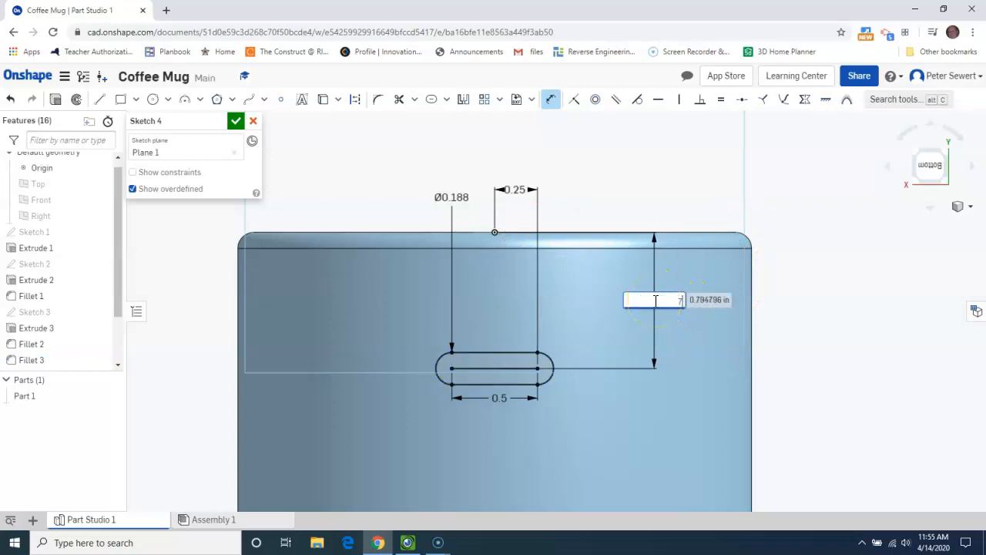
pyautogui.write('.75')
pyautogui.press('Return')
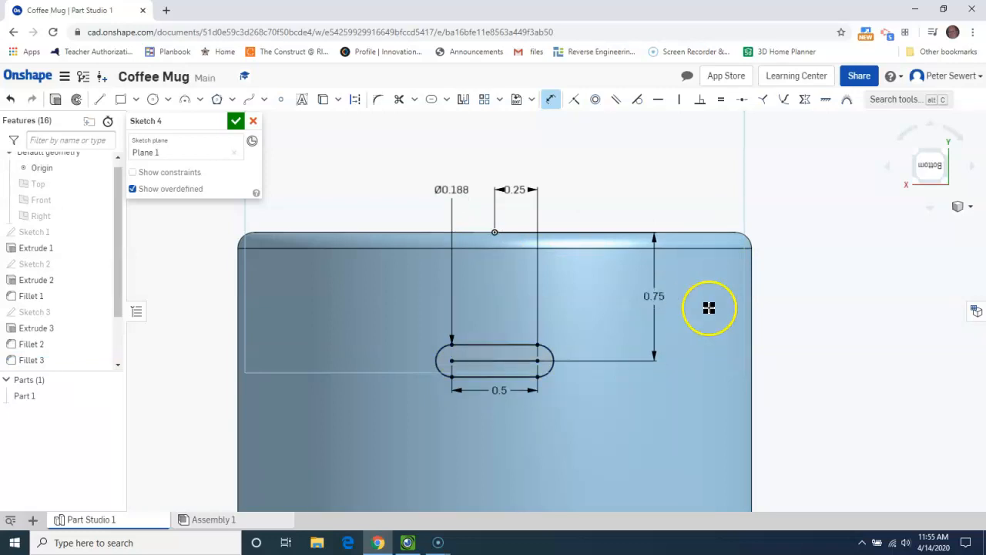
# Sketch a second horizontal line about 0.93 in long near the mug's base, beneath the slot
pyautogui.scroll(2, 549, 462)
pyautogui.scroll(-2, 549, 461)
pyautogui.scroll(-3, 545, 464)
pyautogui.moveTo(539, 460)
pyautogui.mouseDown(button='middle')
pyautogui.moveTo(553, 432)
pyautogui.moveTo(565, 232)
pyautogui.moveTo(533, 269)
pyautogui.moveTo(540, 226)
pyautogui.moveTo(534, 238)
pyautogui.mouseUp(button='middle')
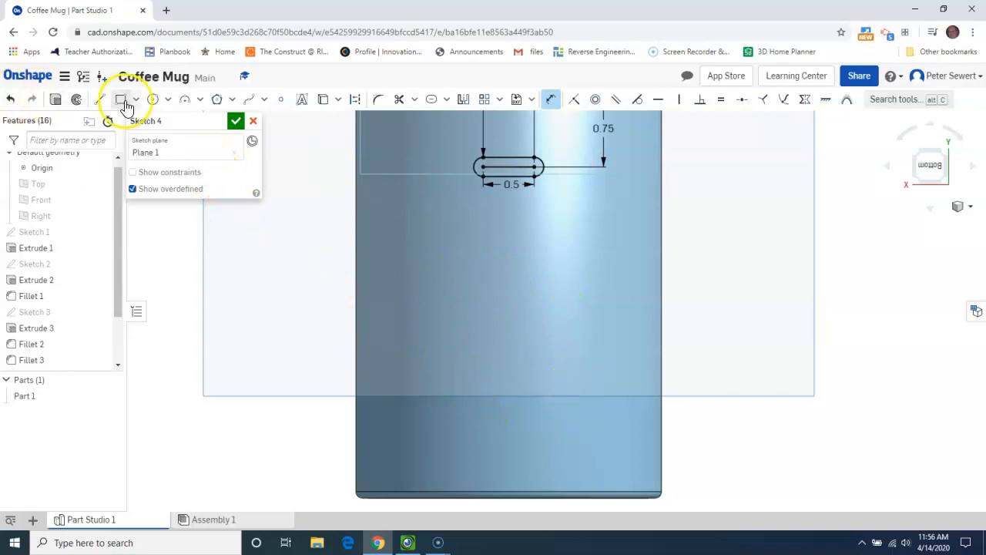
pyautogui.click(99, 99)
pyautogui.click(481, 438)
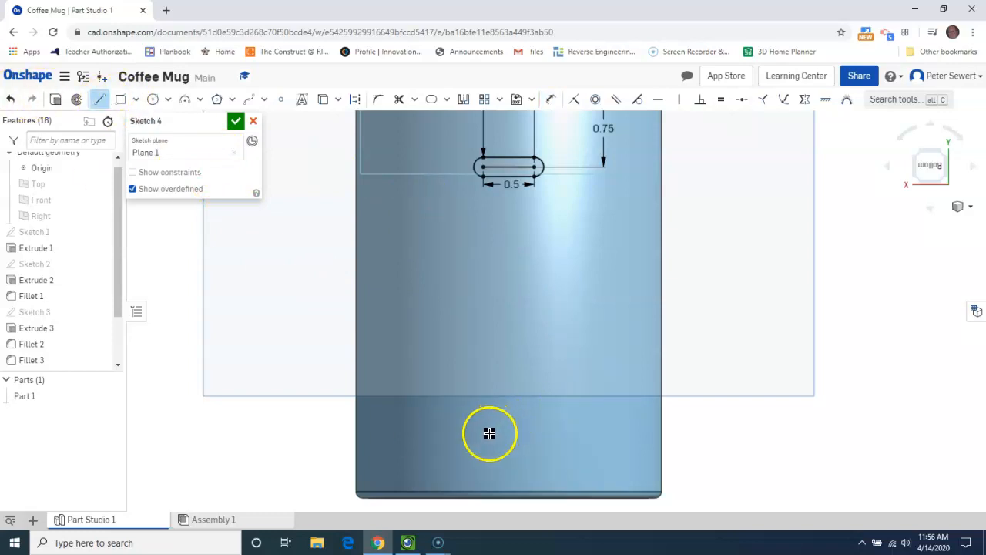
pyautogui.click(576, 437)
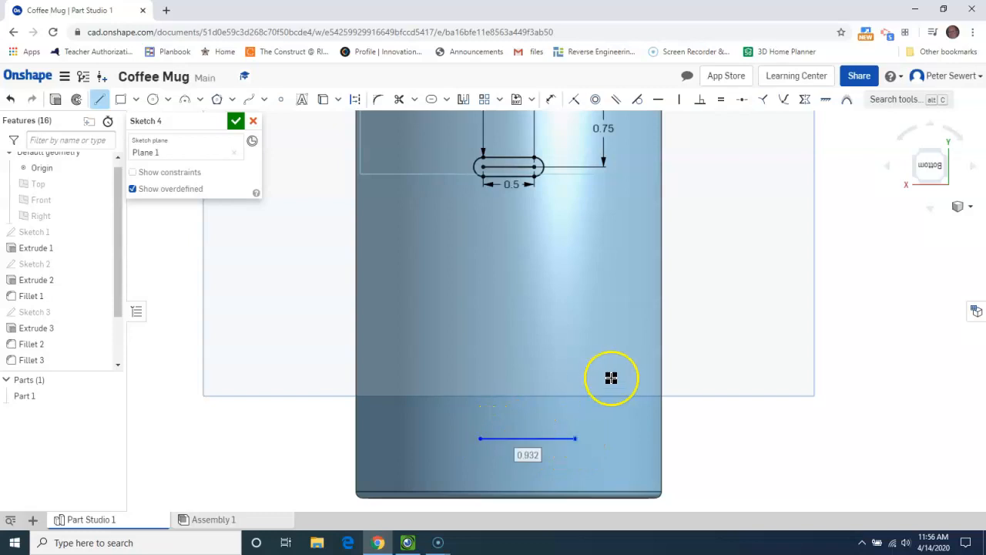
pyautogui.click(614, 377)
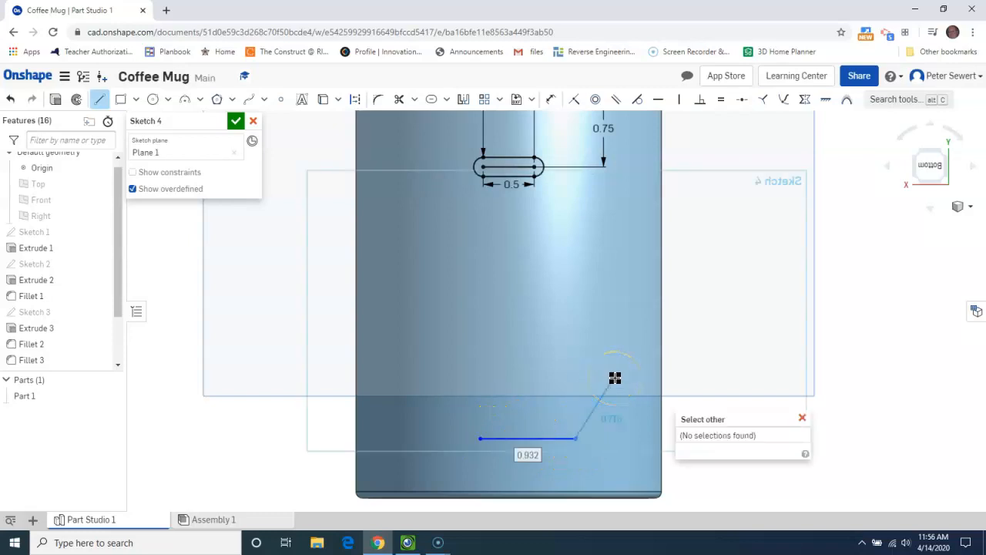
pyautogui.press('Escape')
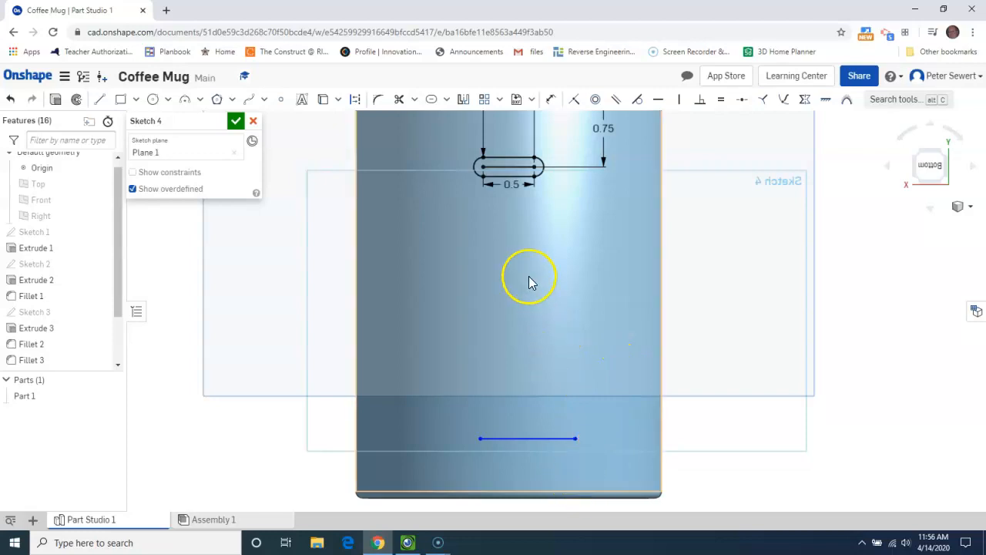
# Project the mug's bottom edge into the sketch with the Use tool
pyautogui.click(322, 103)
pyautogui.click(481, 498)
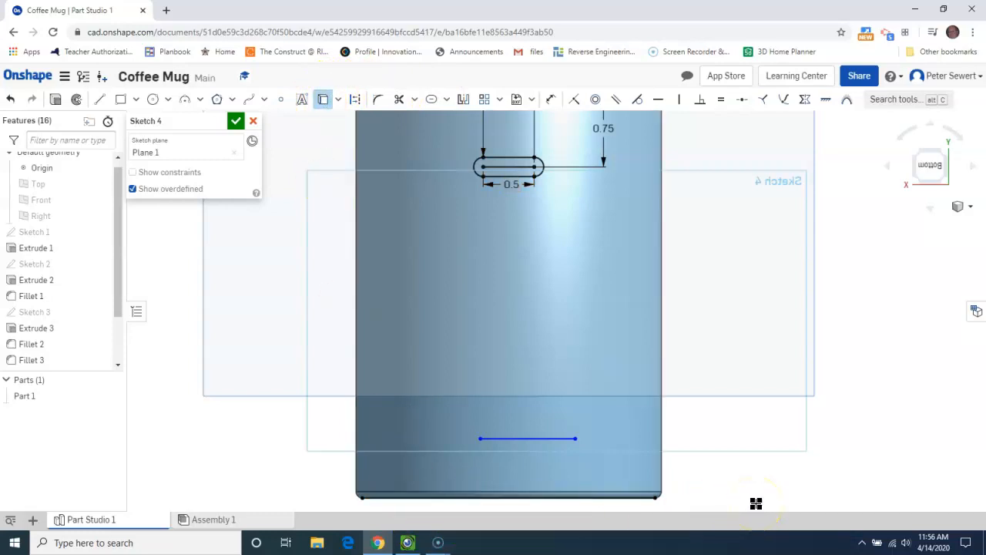
pyautogui.scroll(-2, 573, 498)
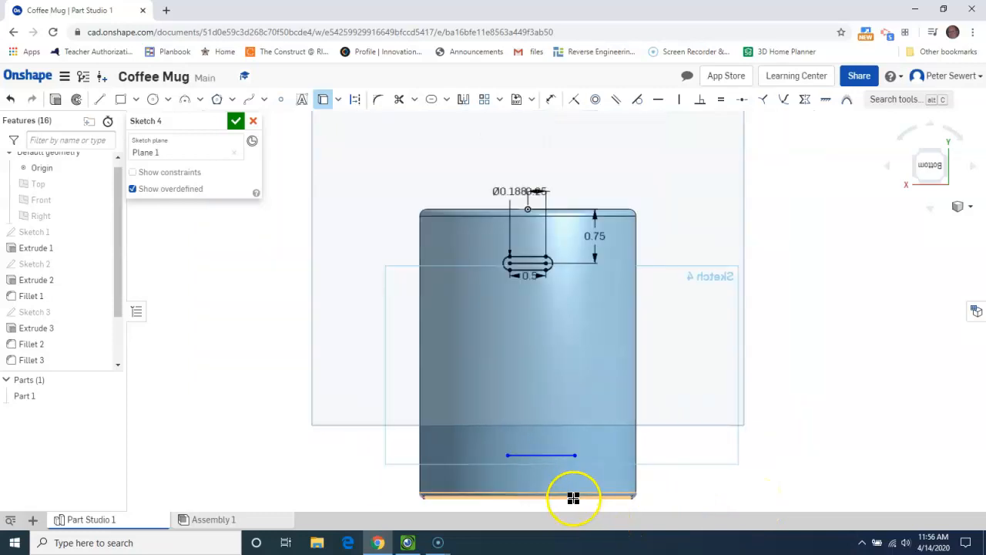
pyautogui.scroll(5, 568, 454)
pyautogui.moveTo(567, 472); pyautogui.dragTo(609, 369, button='middle')
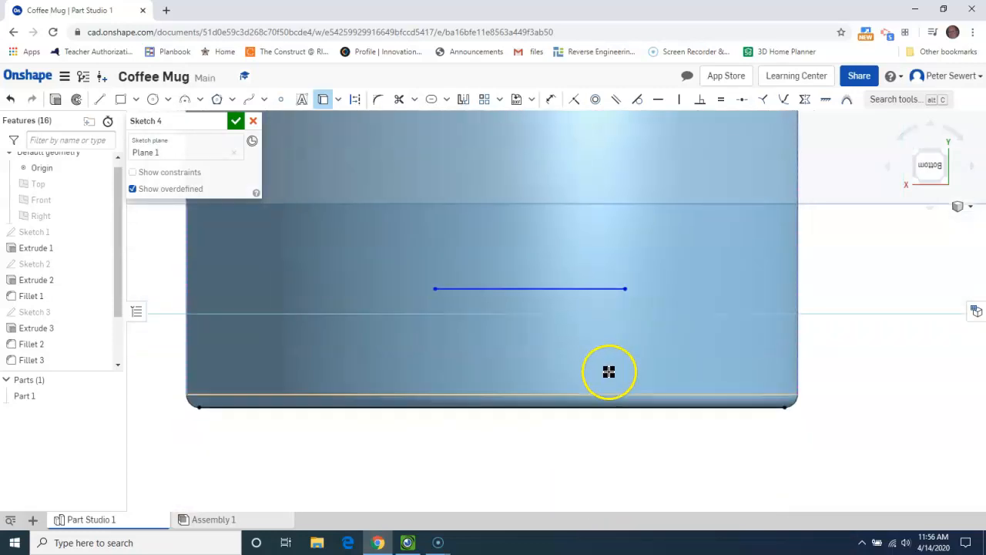
pyautogui.scroll(1, 608, 372)
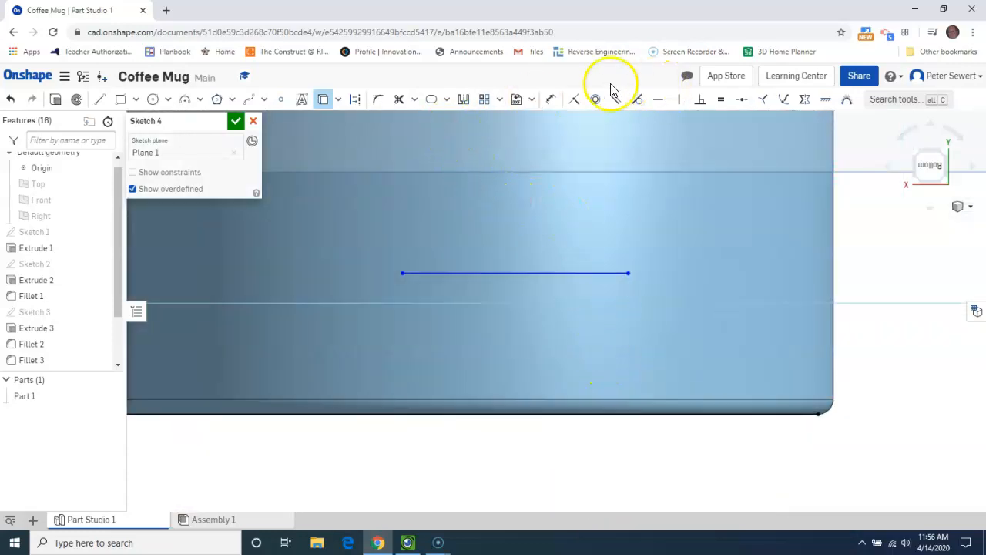
# Dimension one endpoint of the lower line 0.25 in horizontally from the origin
pyautogui.click(551, 100)
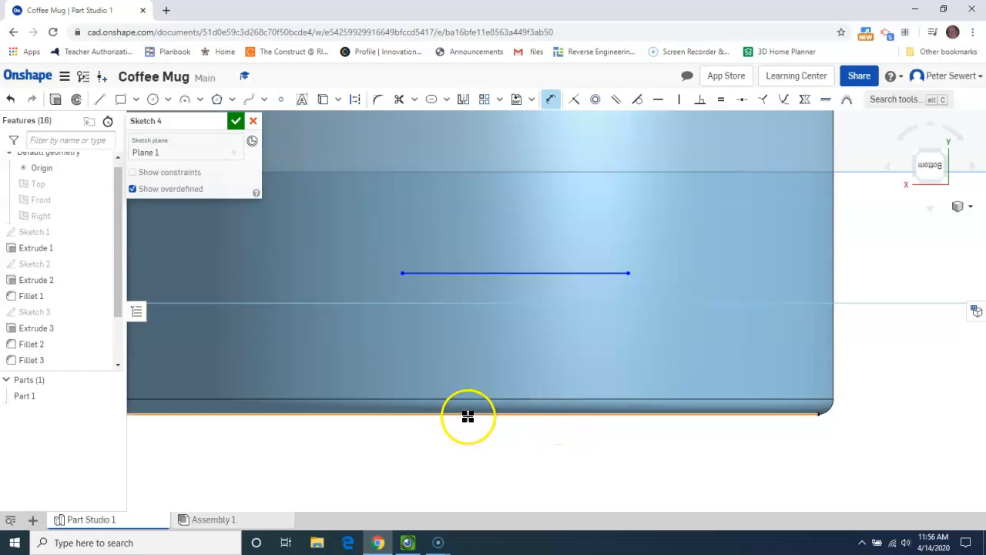
pyautogui.click(630, 276)
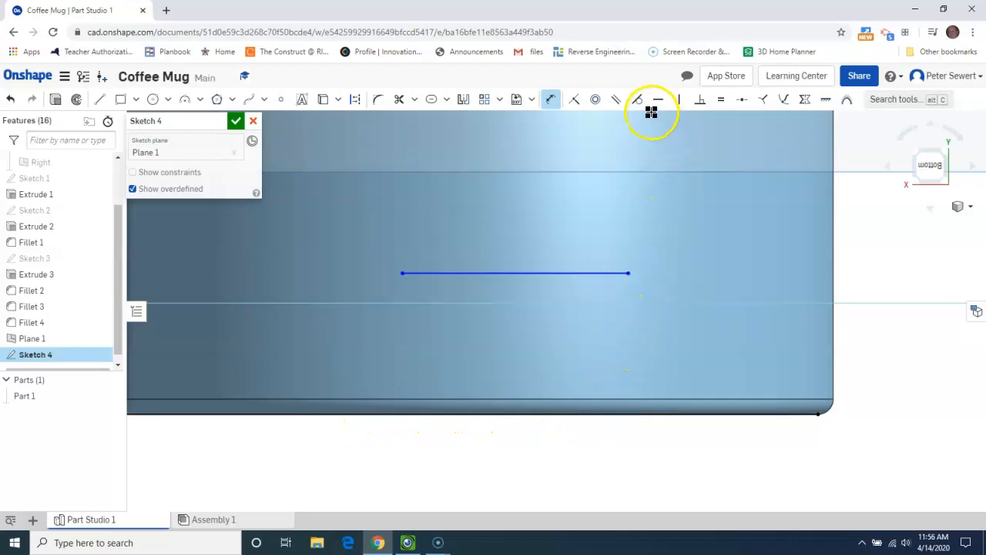
pyautogui.scroll(3, 645, 273)
pyautogui.scroll(-6, 645, 272)
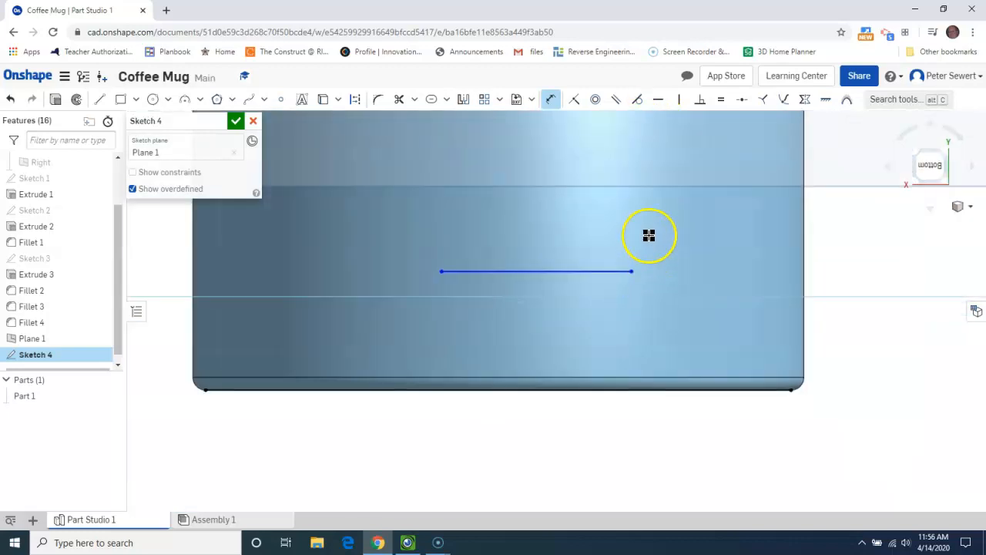
pyautogui.scroll(-1, 655, 223)
pyautogui.moveTo(652, 176)
pyautogui.mouseDown(button='middle')
pyautogui.moveTo(654, 291)
pyautogui.moveTo(634, 403)
pyautogui.mouseUp(button='middle')
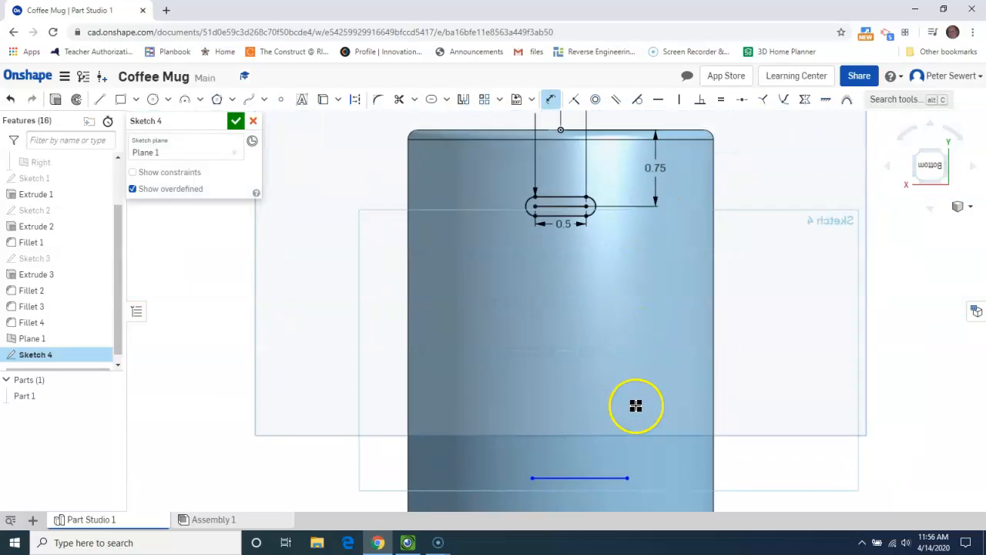
pyautogui.click(559, 132)
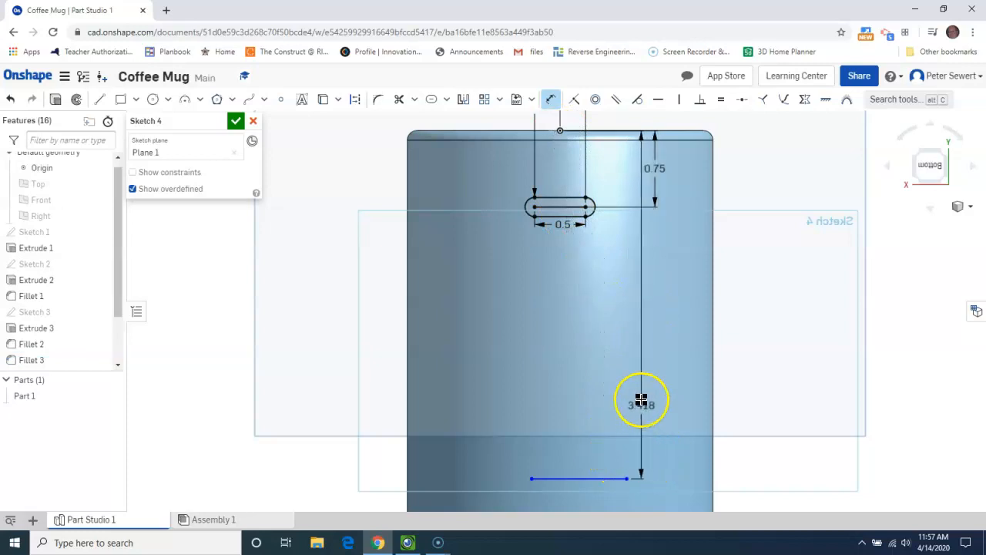
pyautogui.rightClick(647, 348)
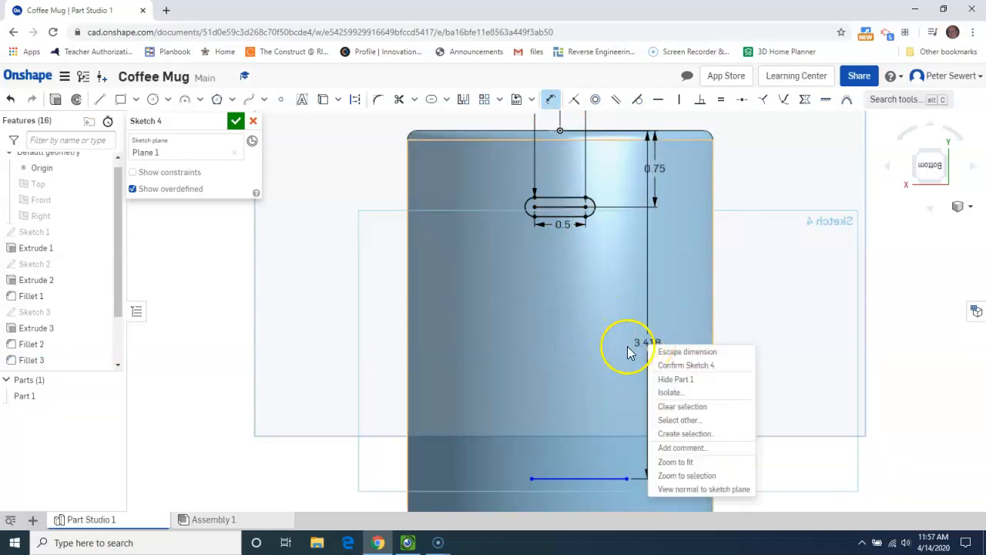
pyautogui.click(633, 343)
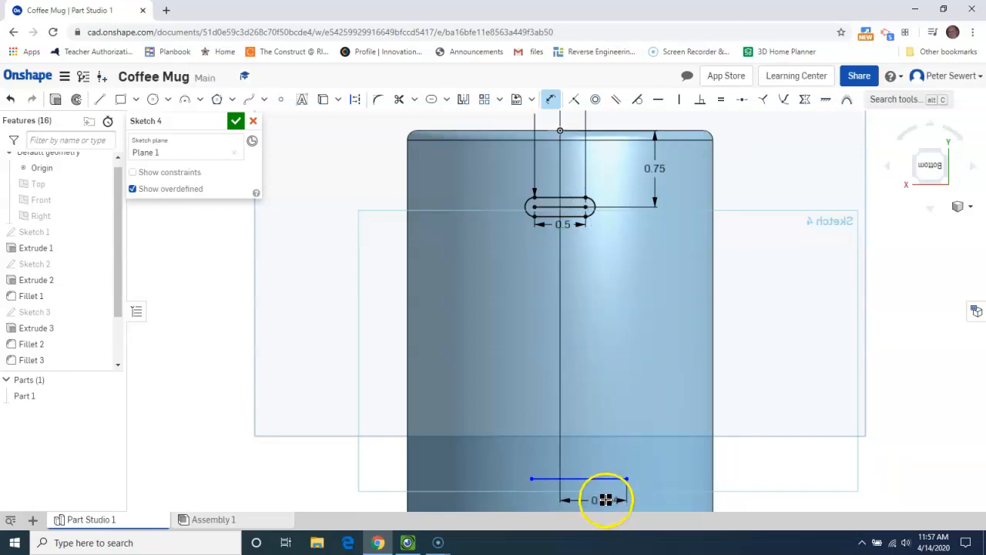
pyautogui.click(634, 503)
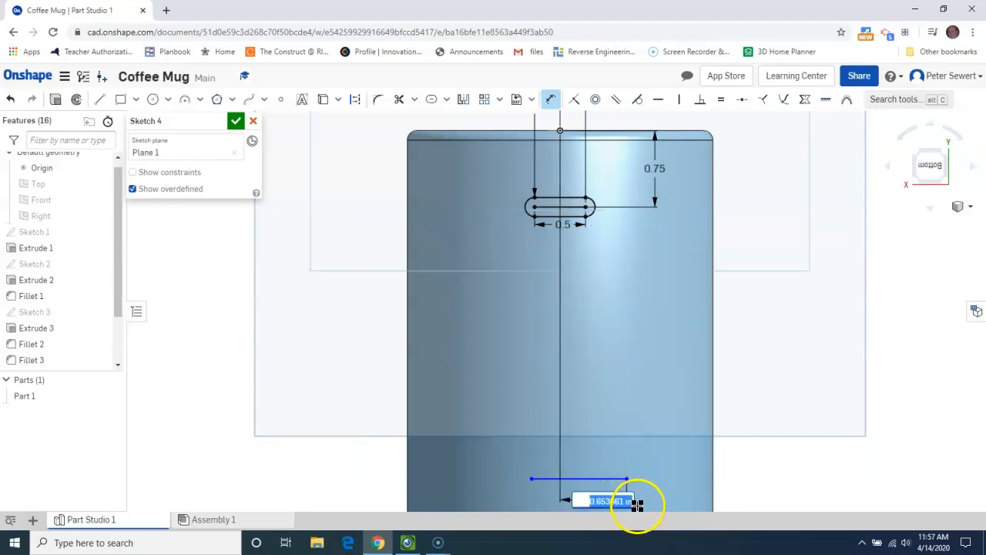
pyautogui.press('Return')
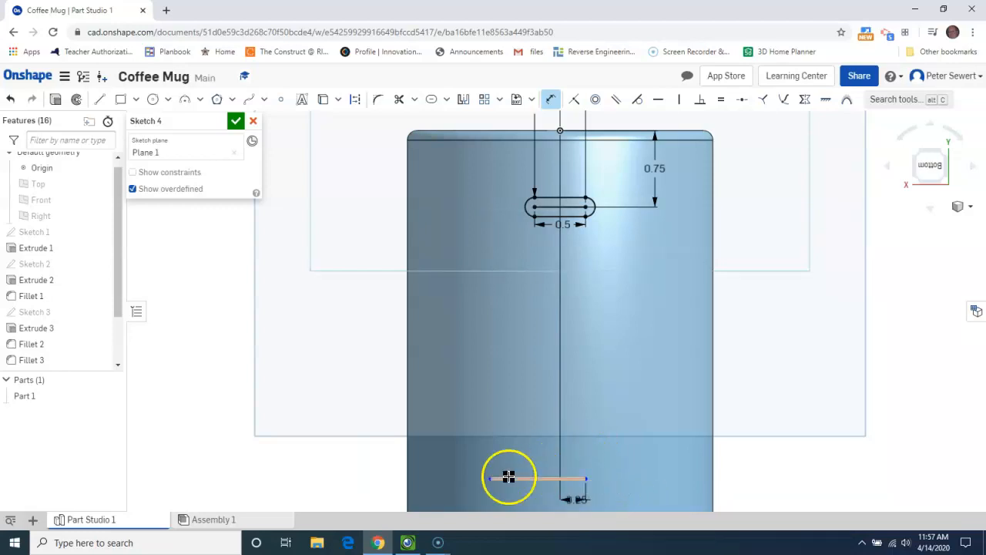
# Dimension the lower line's length as 0.5 in
pyautogui.click(509, 478)
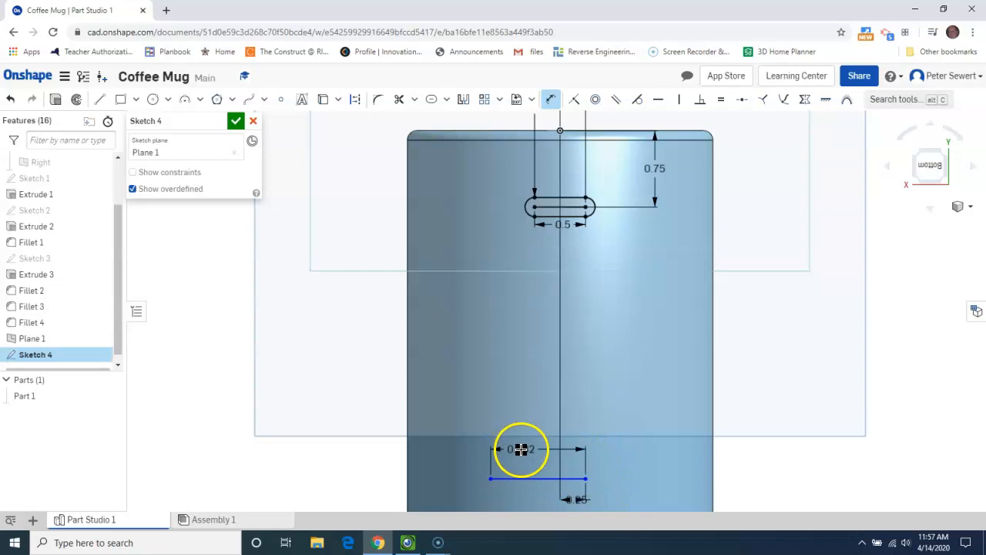
pyautogui.click(521, 449)
pyautogui.press('Return')
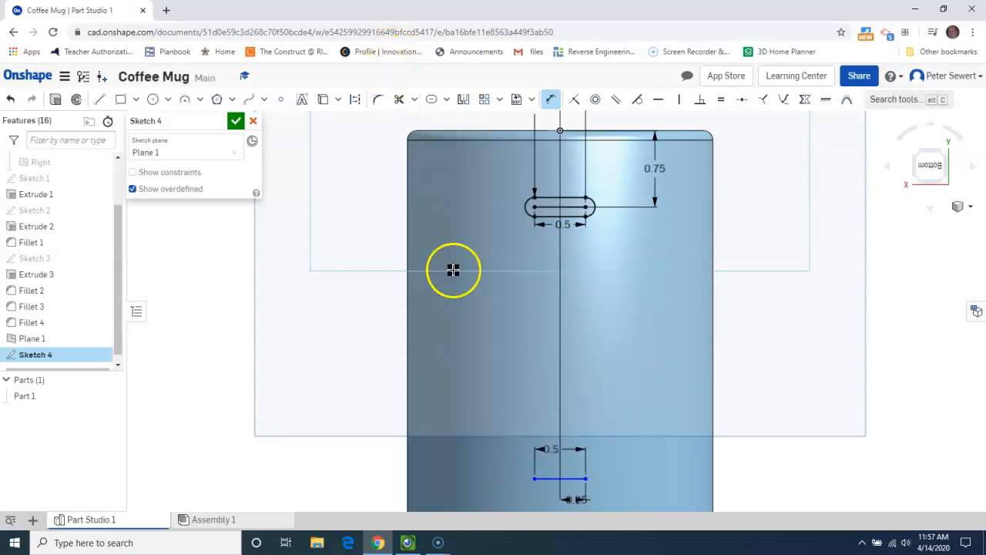
# Try to dimension the lower line 0.75 in above the mug's projected bottom edge
pyautogui.moveTo(522, 425); pyautogui.dragTo(529, 264, button='middle')
pyautogui.scroll(5, 578, 322)
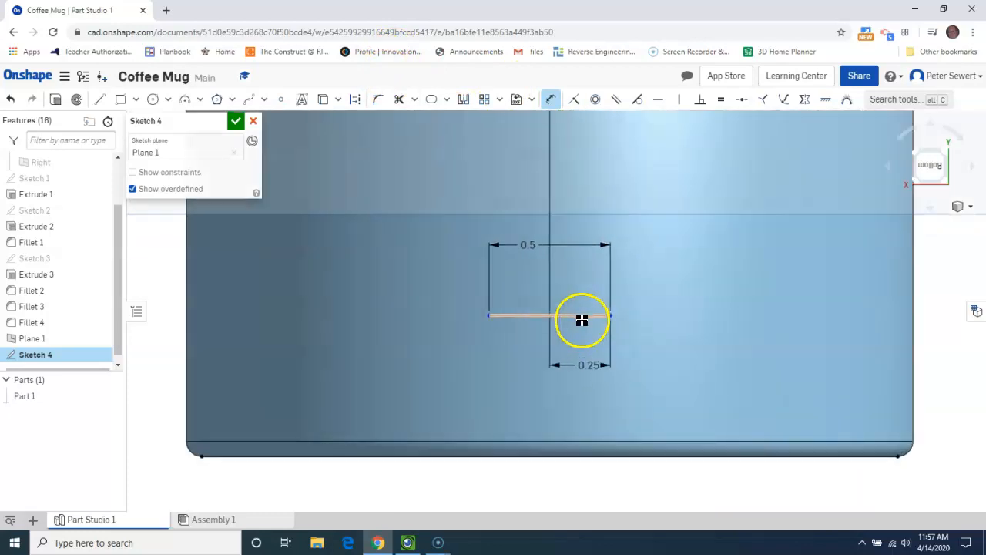
pyautogui.scroll(-1, 699, 278)
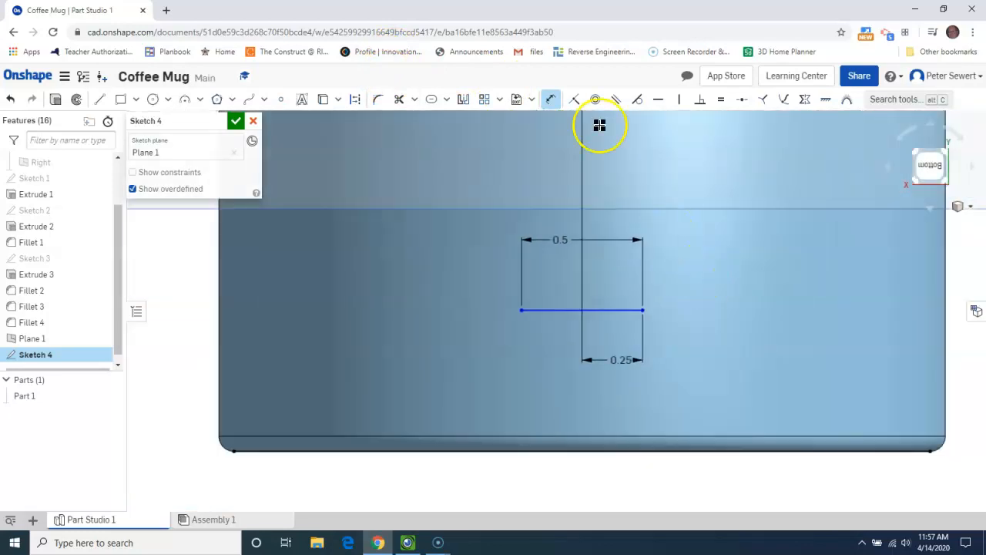
pyautogui.click(552, 100)
pyautogui.click(612, 311)
pyautogui.click(624, 454)
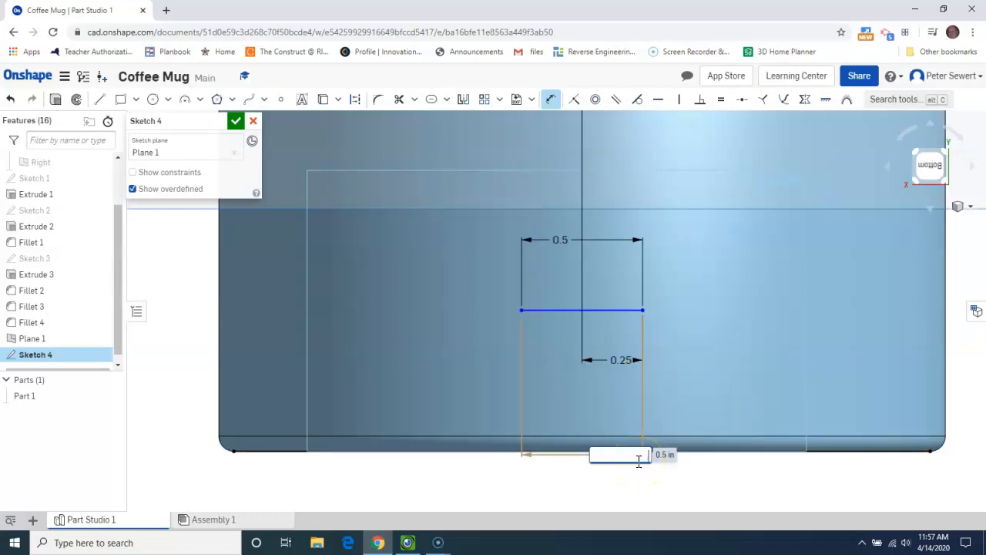
pyautogui.write('.75')
pyautogui.press('Return')
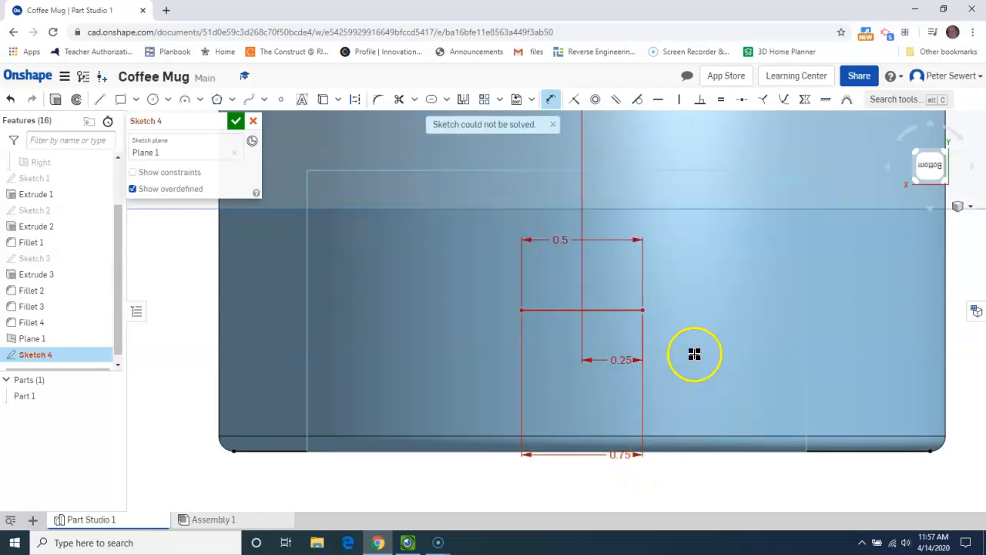
pyautogui.click(553, 124)
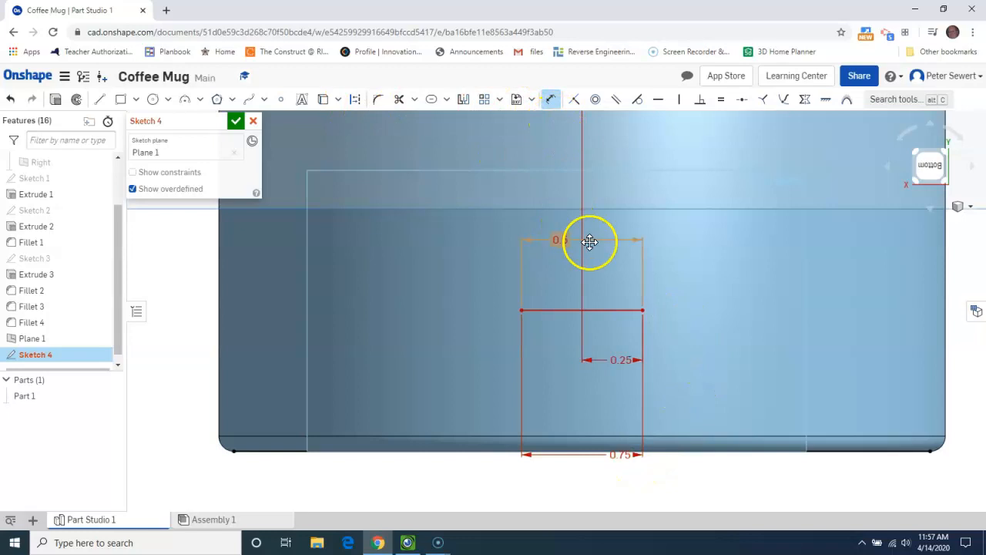
# Cancel Sketch 4, restore it and reopen it for editing
pyautogui.click(252, 122)
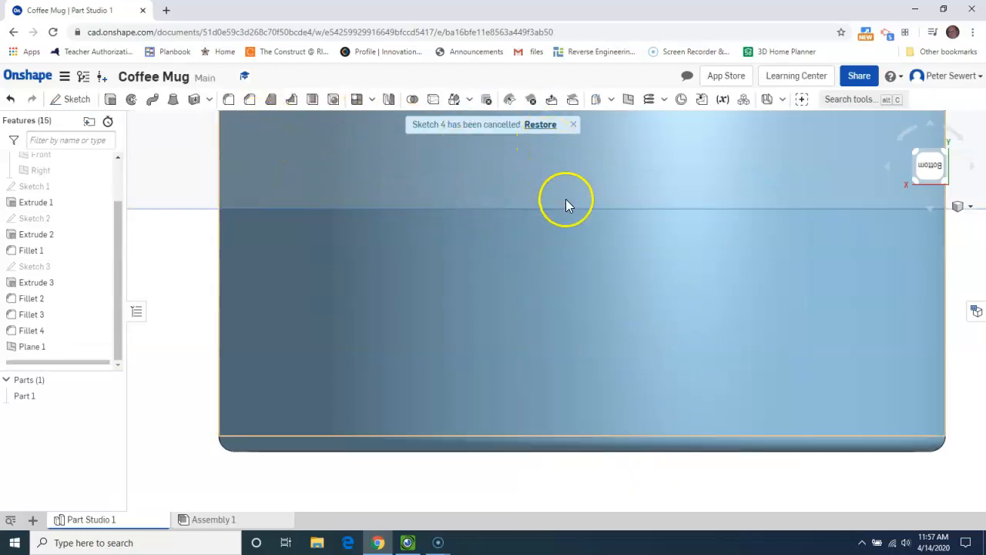
pyautogui.click(540, 125)
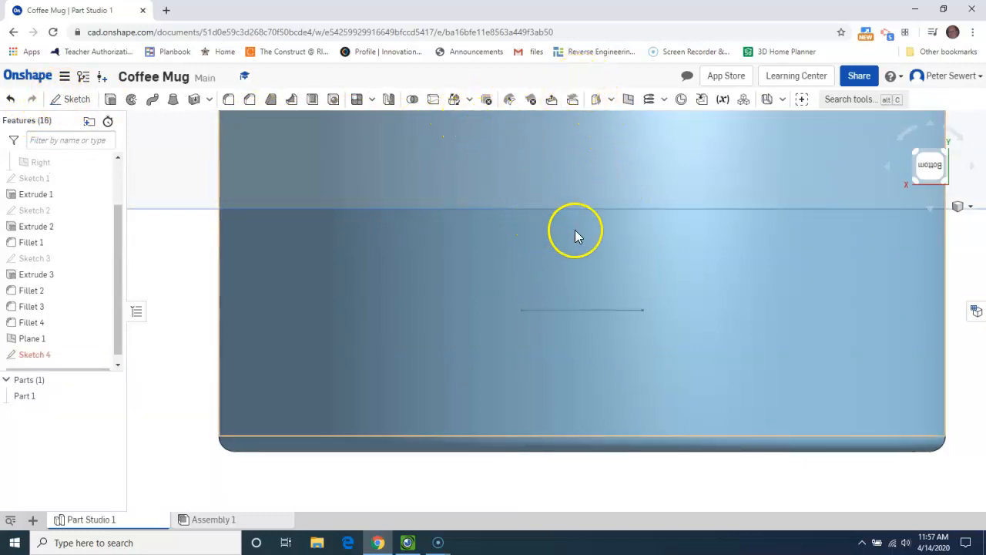
pyautogui.doubleClick(35, 356)
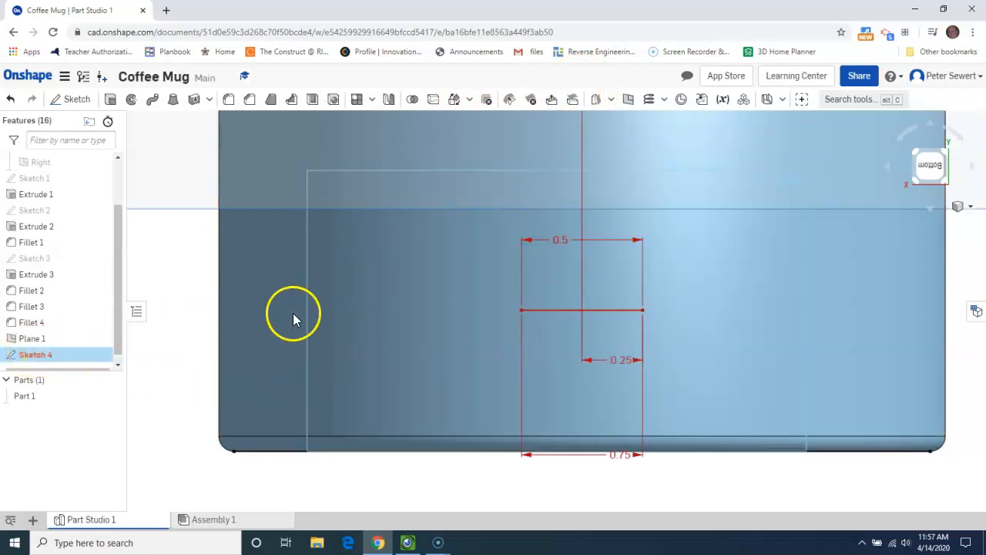
# Set the conflicting dimension beneath the lower line to 0.5 in and delete the sketch entity at the mug's bottom edge
pyautogui.doubleClick(615, 456)
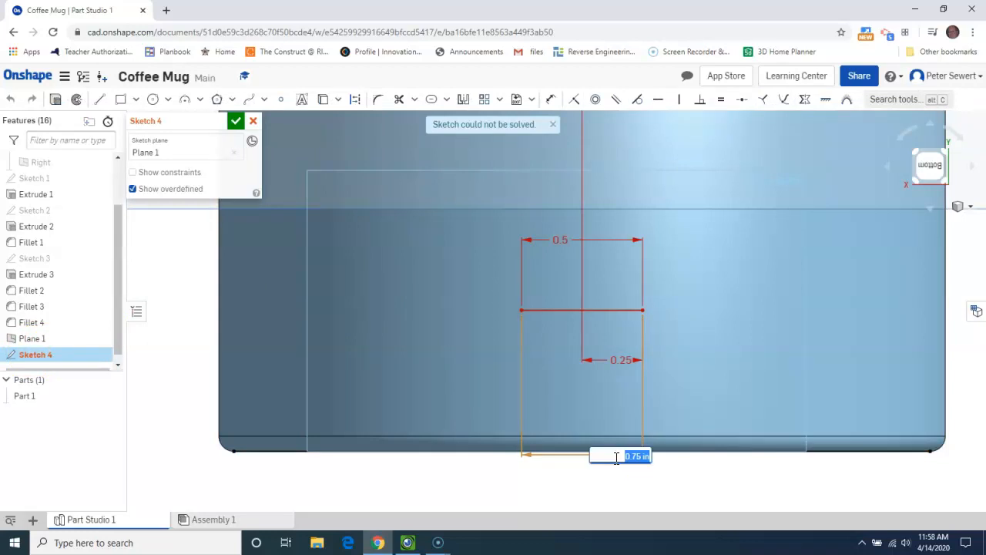
pyautogui.press('Return')
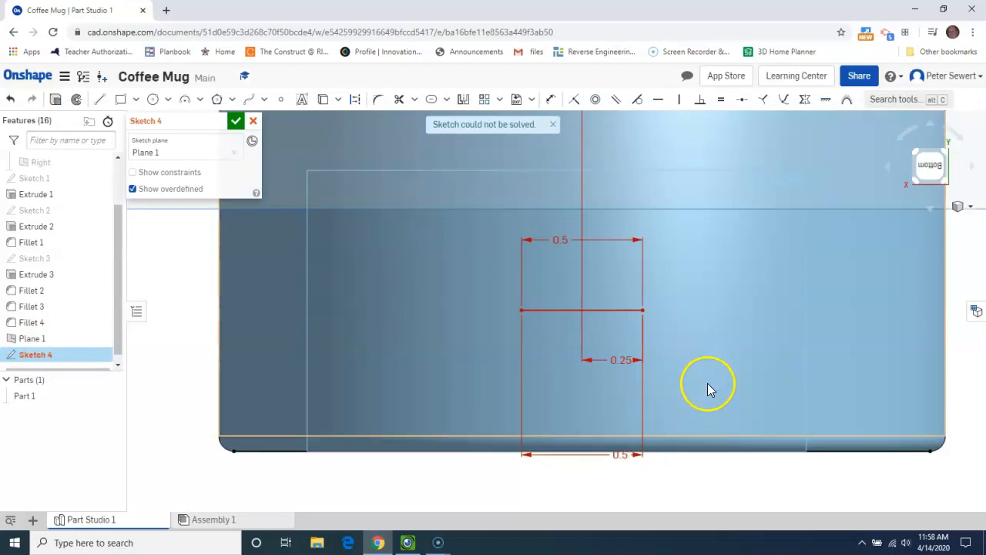
pyautogui.rightClick(613, 456)
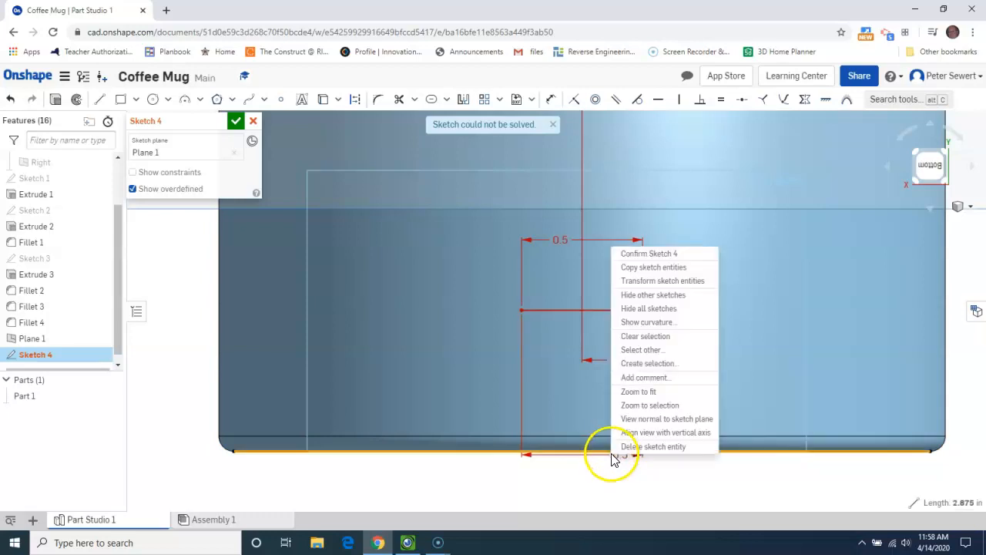
pyautogui.click(652, 446)
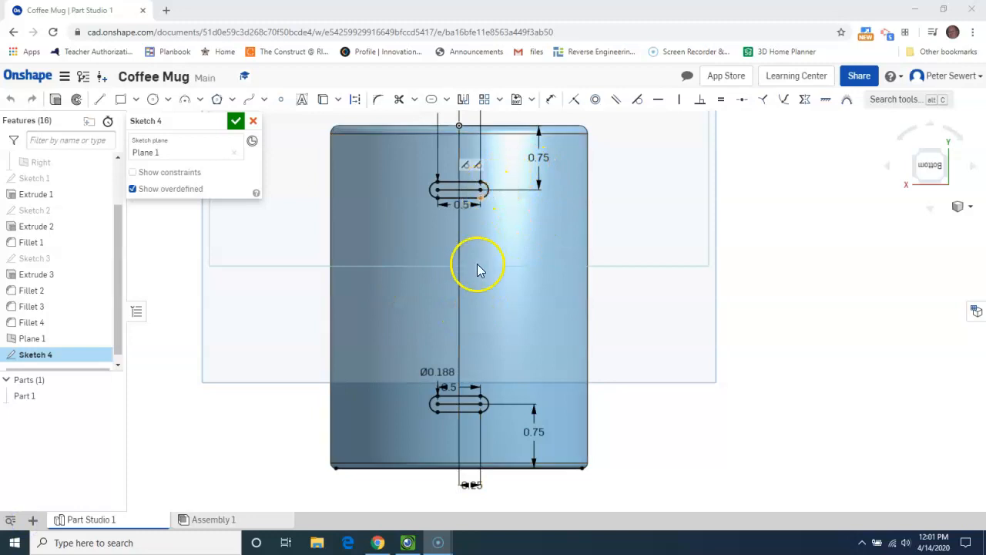
# Accept Sketch 4 with its two slots and switch to the saved named view Up
pyautogui.click(236, 121)
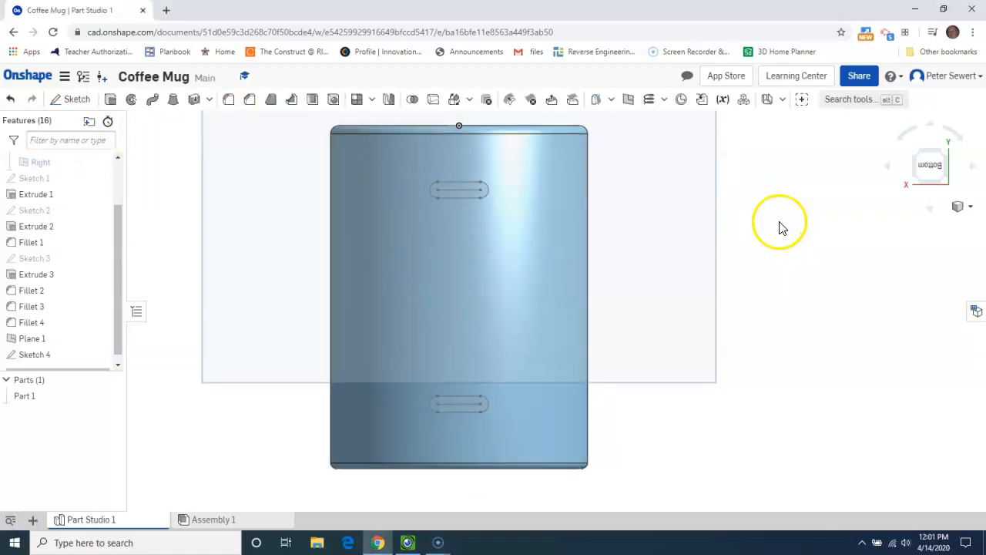
pyautogui.click(959, 207)
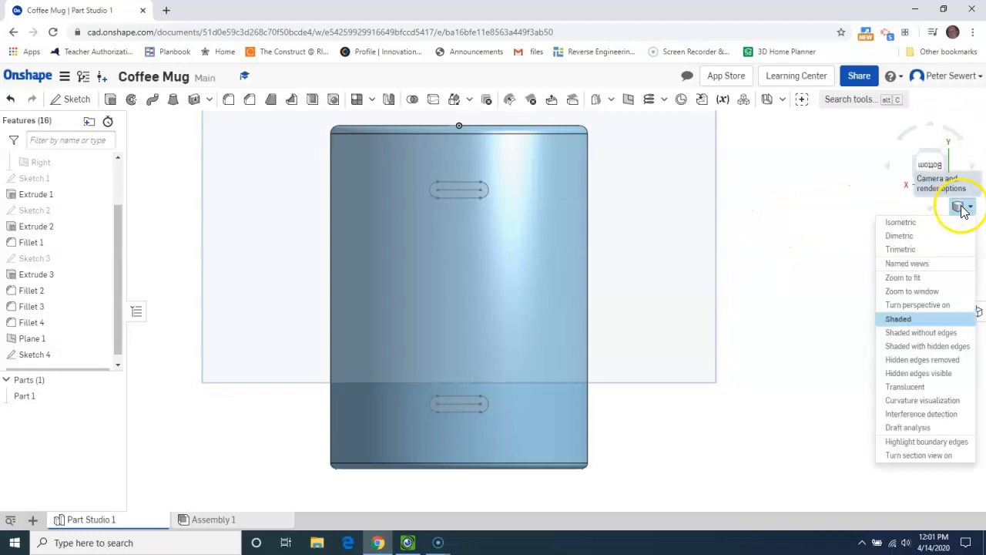
pyautogui.click(927, 269)
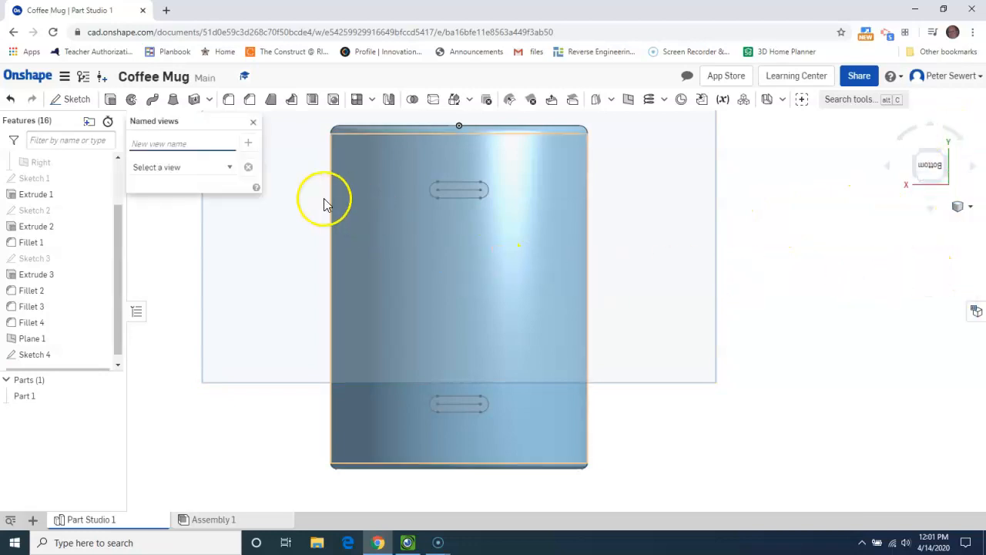
pyautogui.click(200, 172)
pyautogui.click(198, 194)
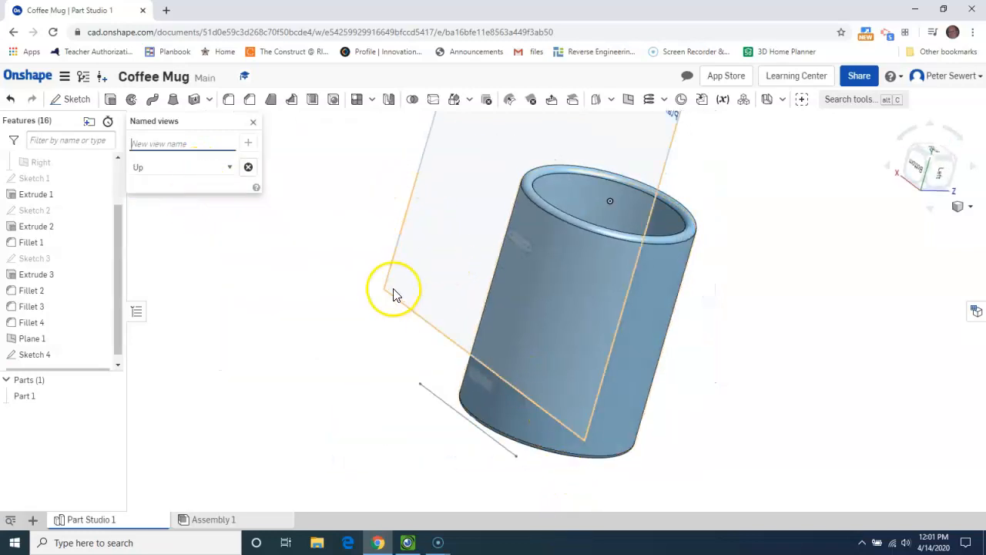
# Extrude both slot profiles of Sketch 4 toward the mug as material added to Part 1
pyautogui.click(110, 100)
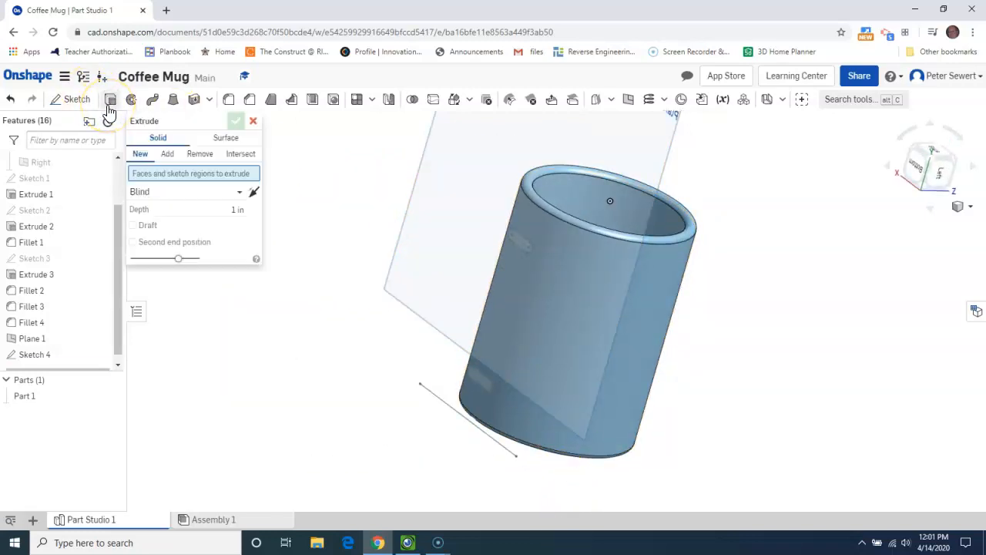
pyautogui.click(513, 244)
pyautogui.click(471, 376)
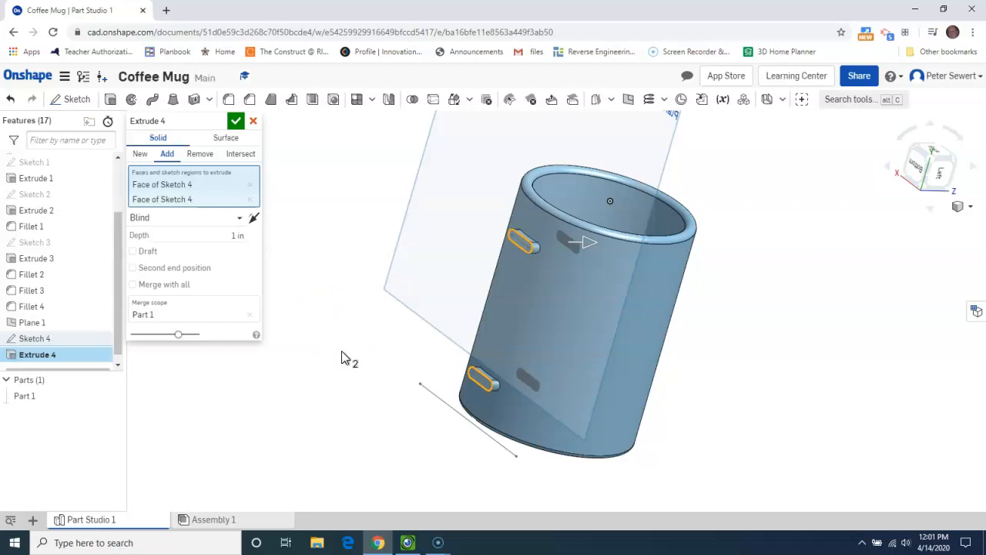
# Try reversing the slot extrusion away from the mug and restore its direction toward the wall
pyautogui.click(545, 231)
pyautogui.moveTo(581, 239); pyautogui.dragTo(447, 246)
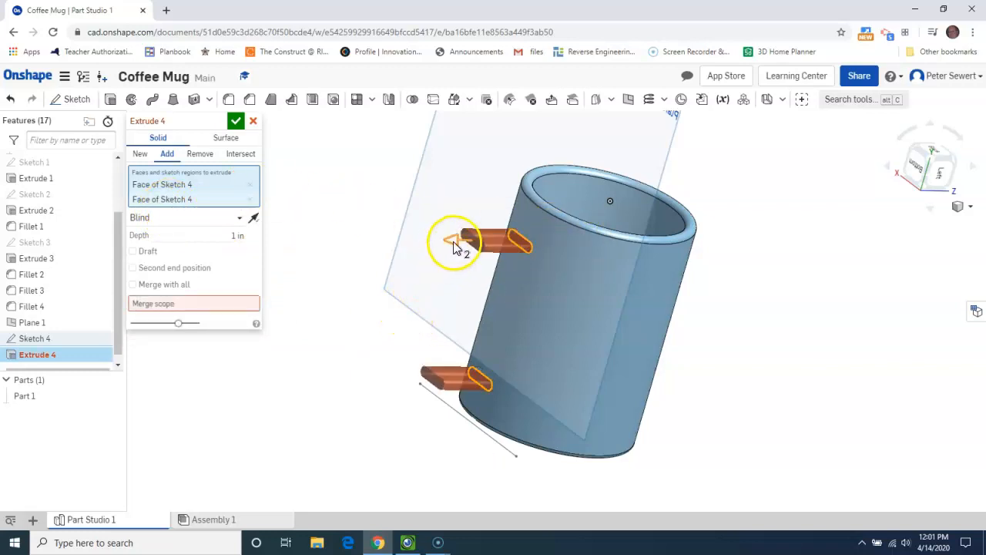
pyautogui.click(453, 242)
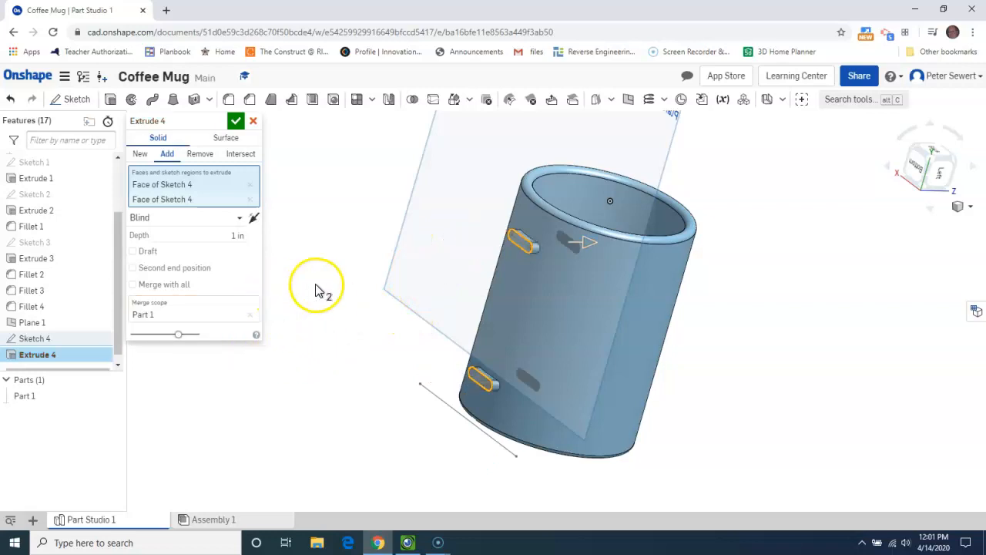
# Set the slot extrusion's end type to Up to next and accept the feature
pyautogui.click(240, 223)
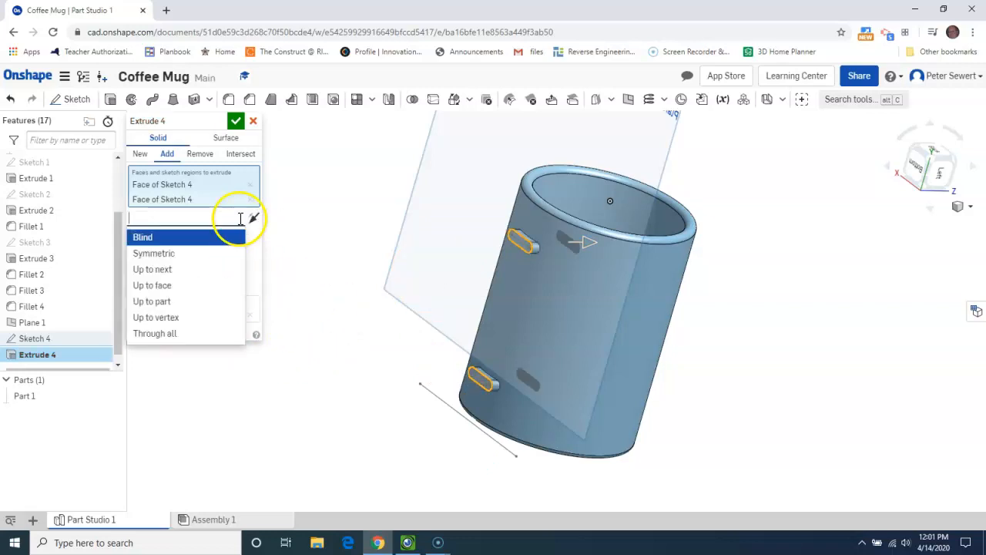
pyautogui.click(189, 273)
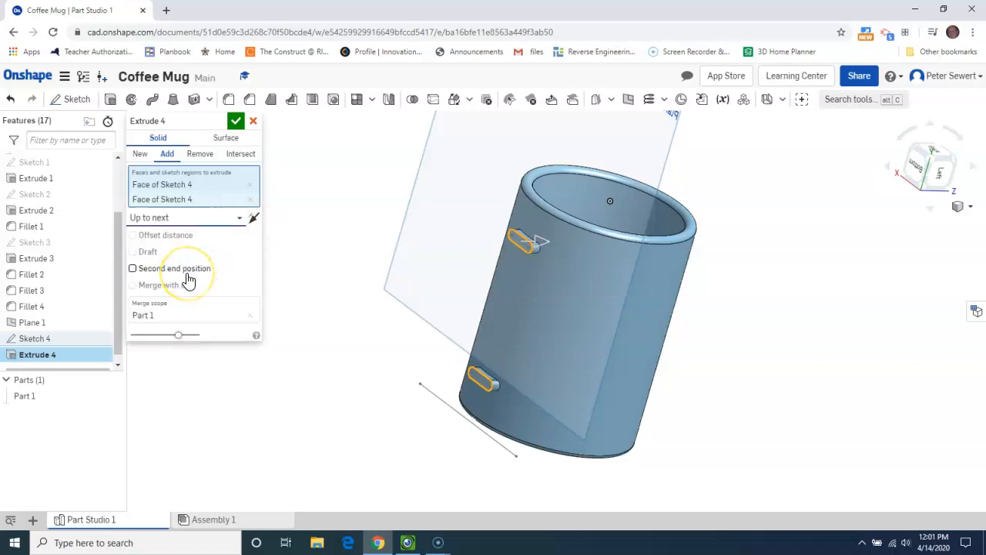
pyautogui.click(235, 121)
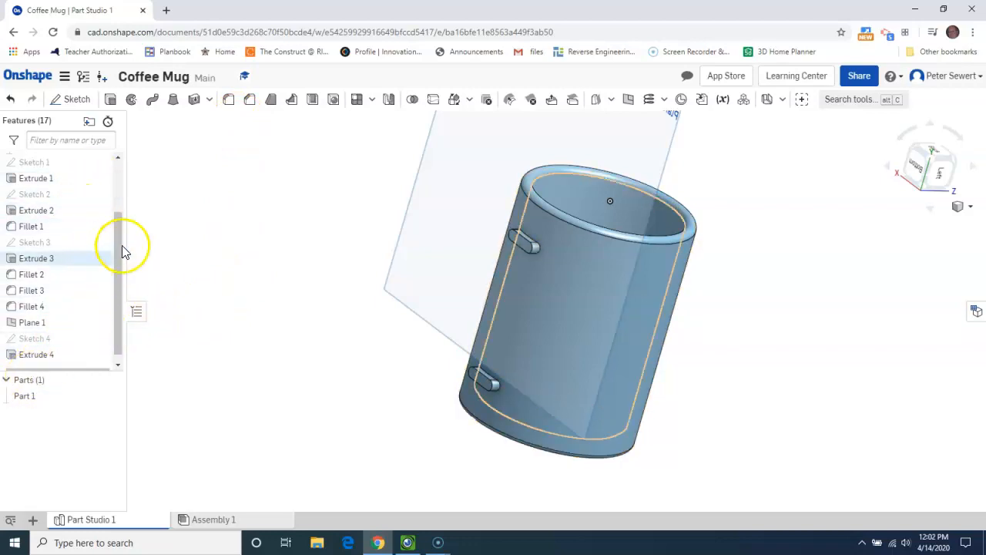
pyautogui.scroll(-1, 121, 267)
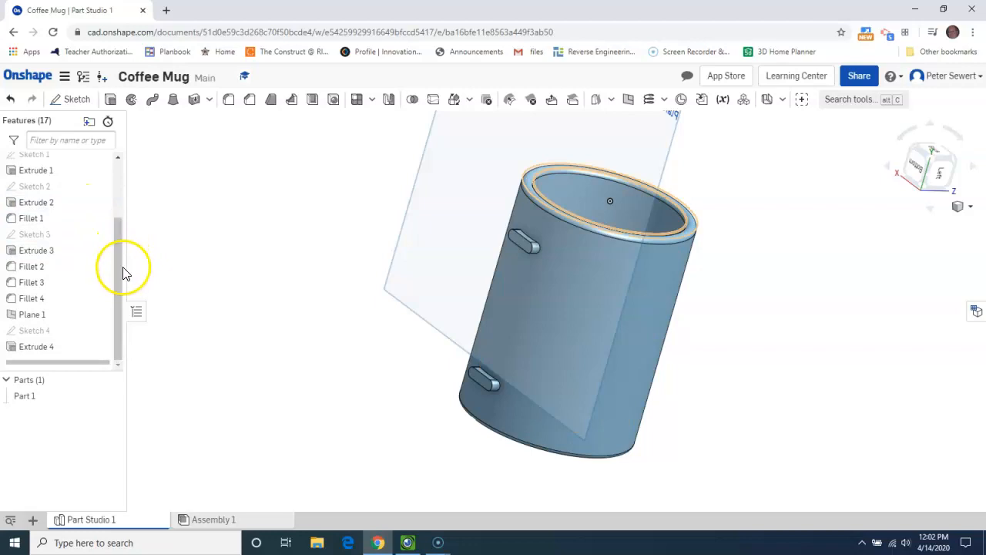
# Hide Plane 1 in the model
pyautogui.click(100, 316)
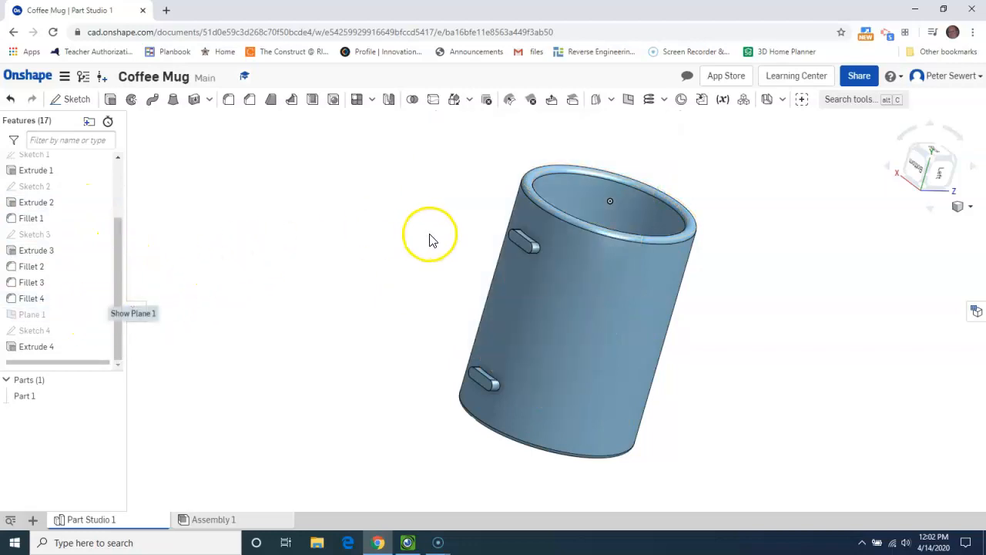
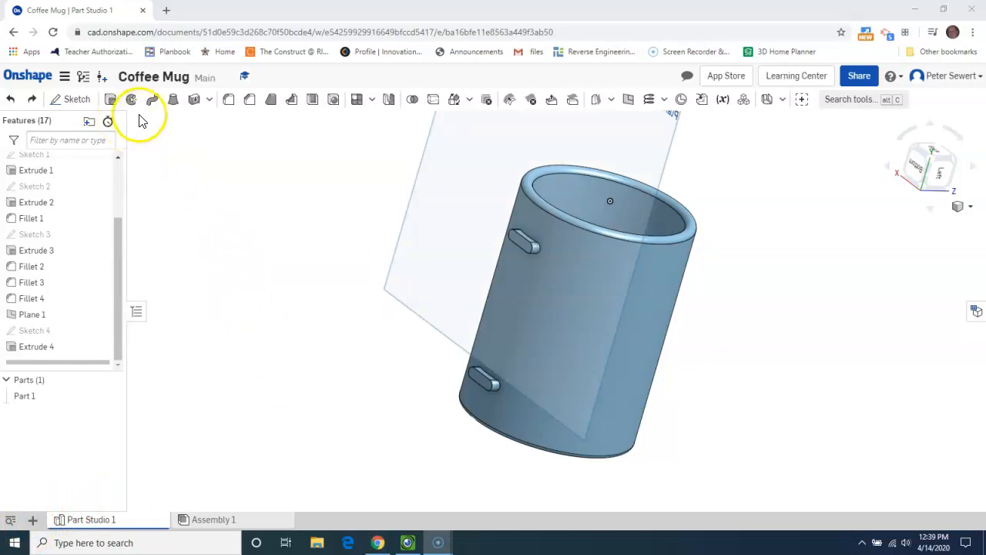
# Start a new sketch on the Right plane and view it normal to the sketch plane
pyautogui.moveTo(121, 239); pyautogui.dragTo(117, 164)
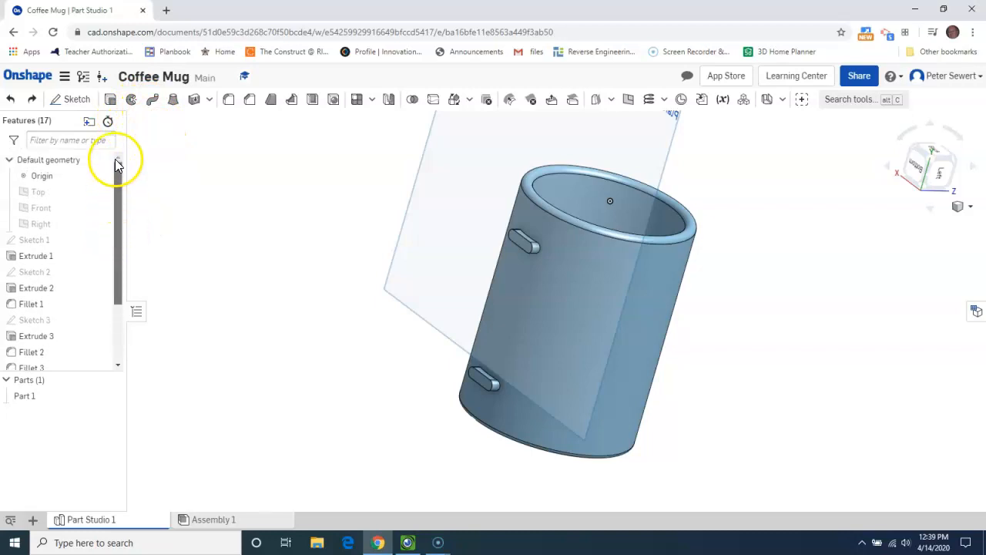
pyautogui.click(44, 224)
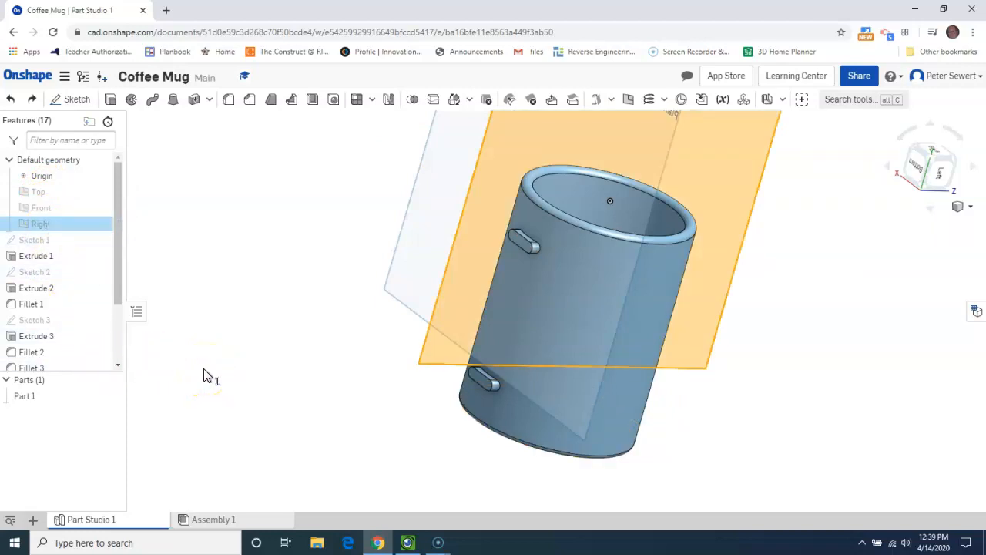
pyautogui.click(70, 99)
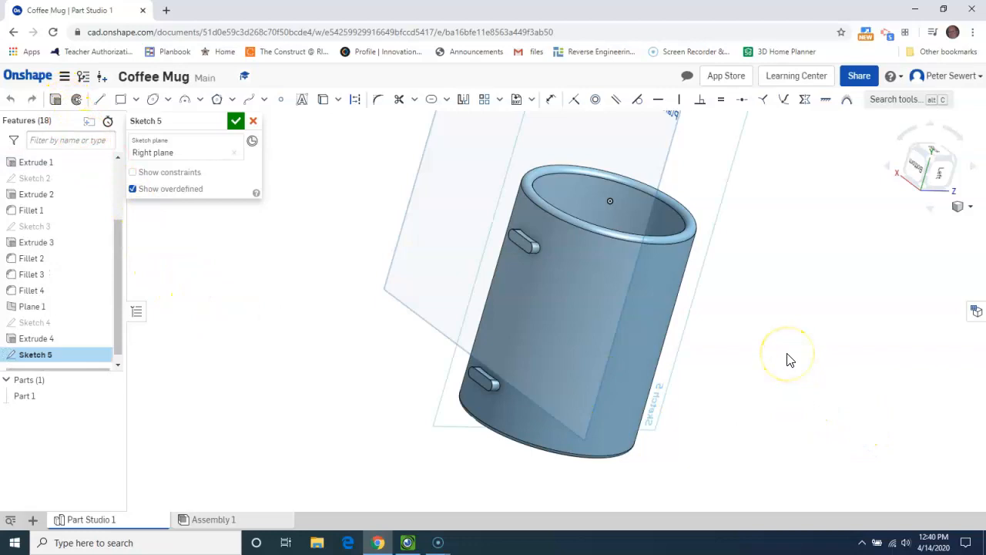
pyautogui.rightClick(787, 390)
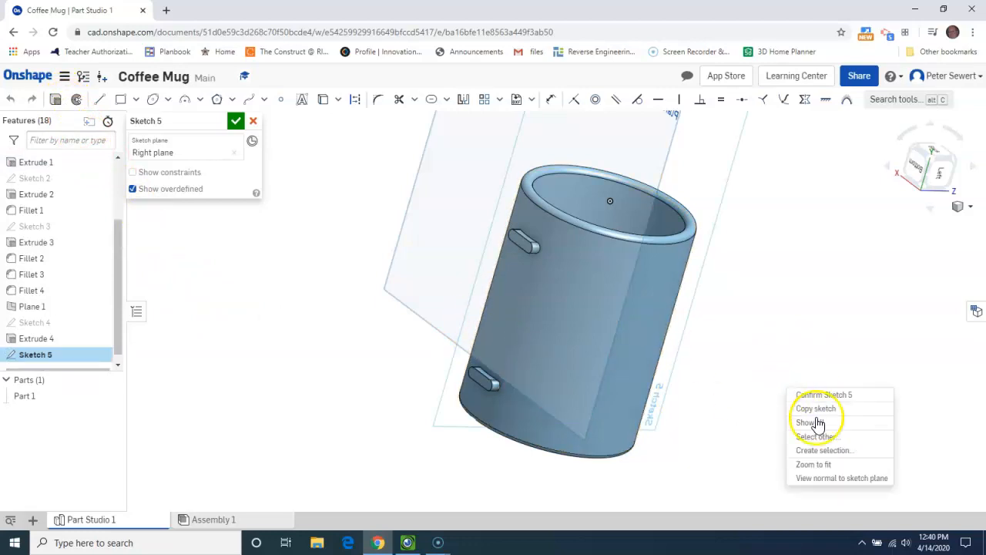
pyautogui.click(840, 477)
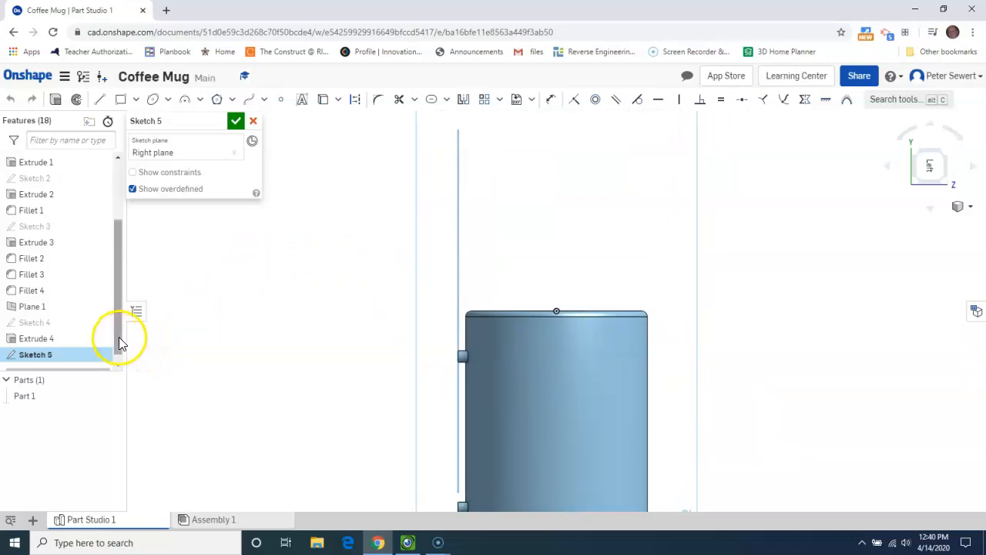
# Hide Plane 1 while Sketch 5 is open and show it again
pyautogui.moveTo(52, 311)
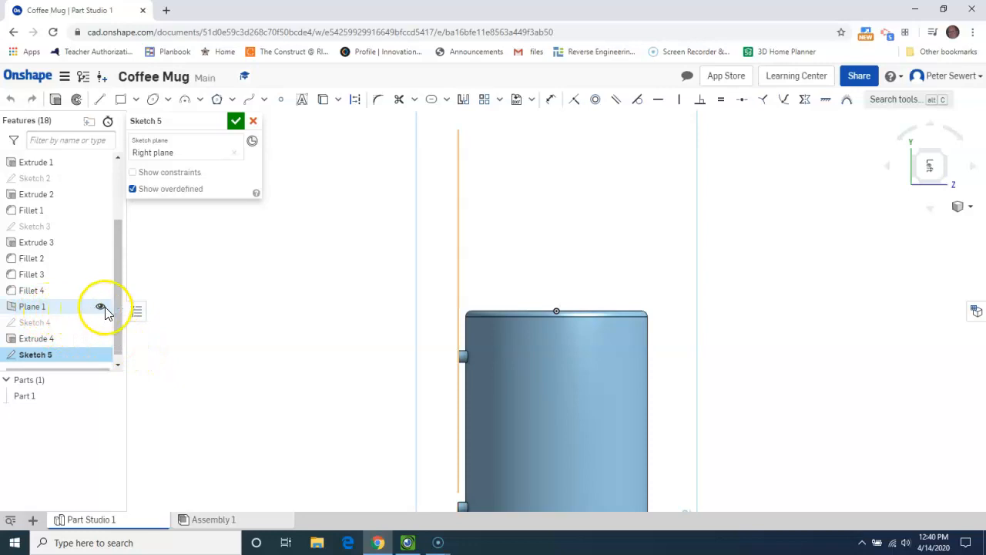
pyautogui.click(101, 308)
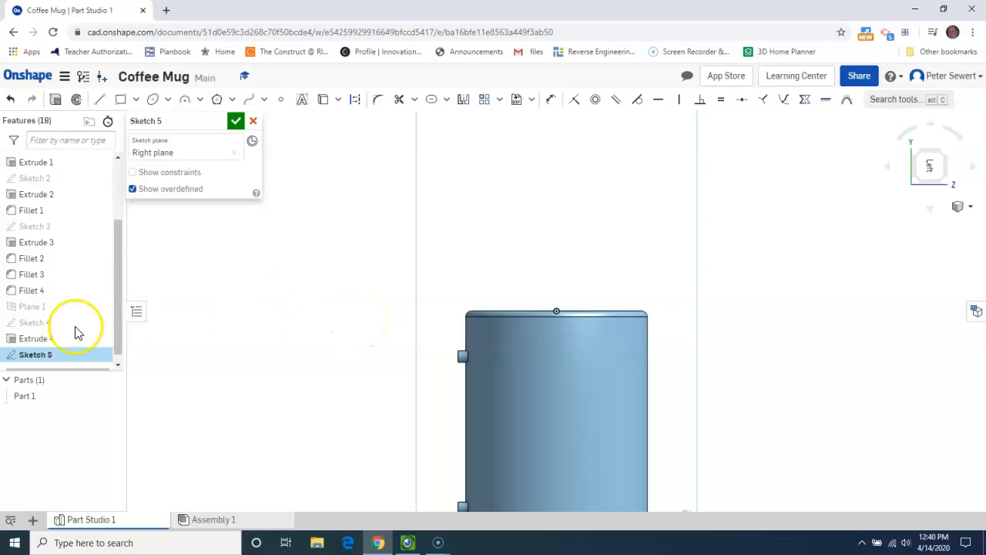
pyautogui.moveTo(60, 314)
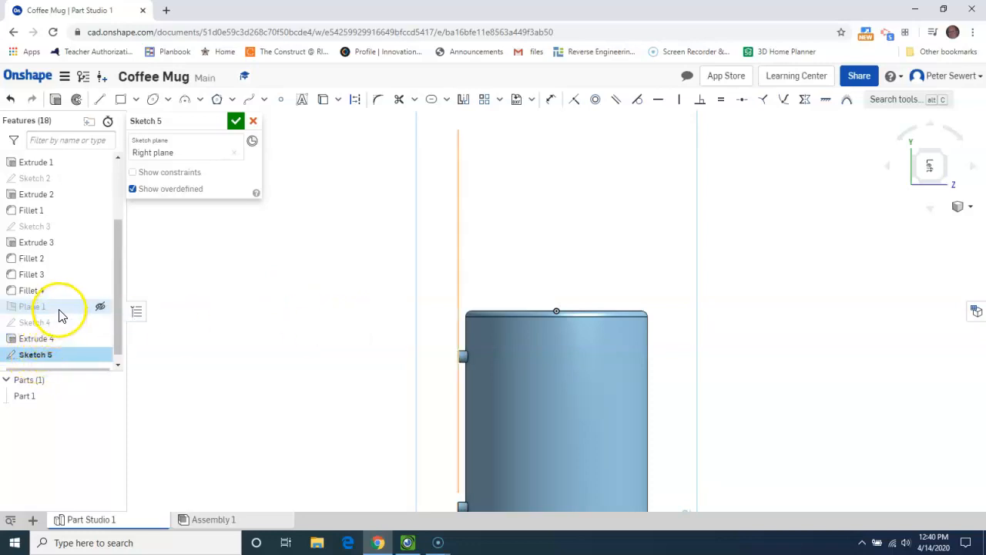
pyautogui.click(101, 307)
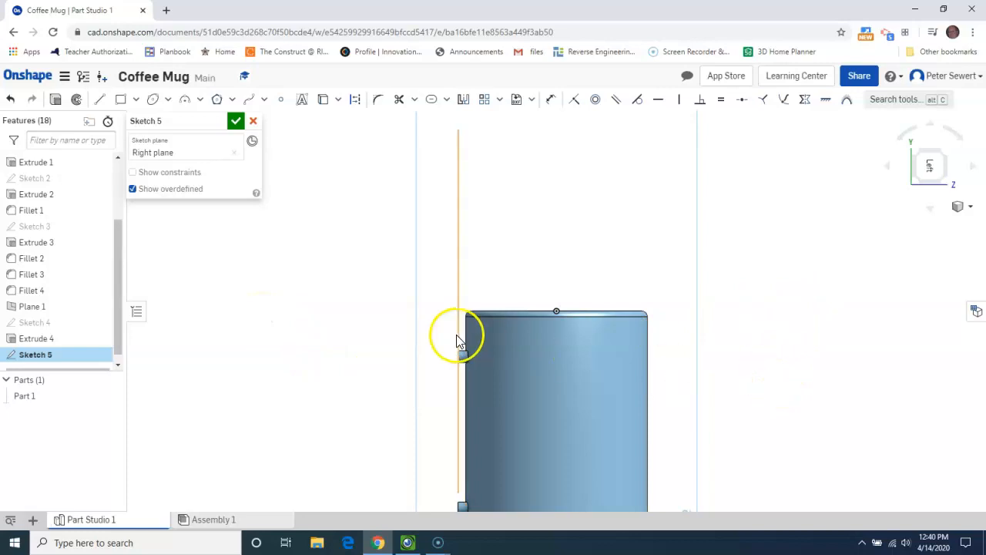
# Turn on a section view of the mug cut along the Right plane, viewed normal to the sketch plane, and accept it
pyautogui.moveTo(503, 372); pyautogui.dragTo(494, 294, button='middle')
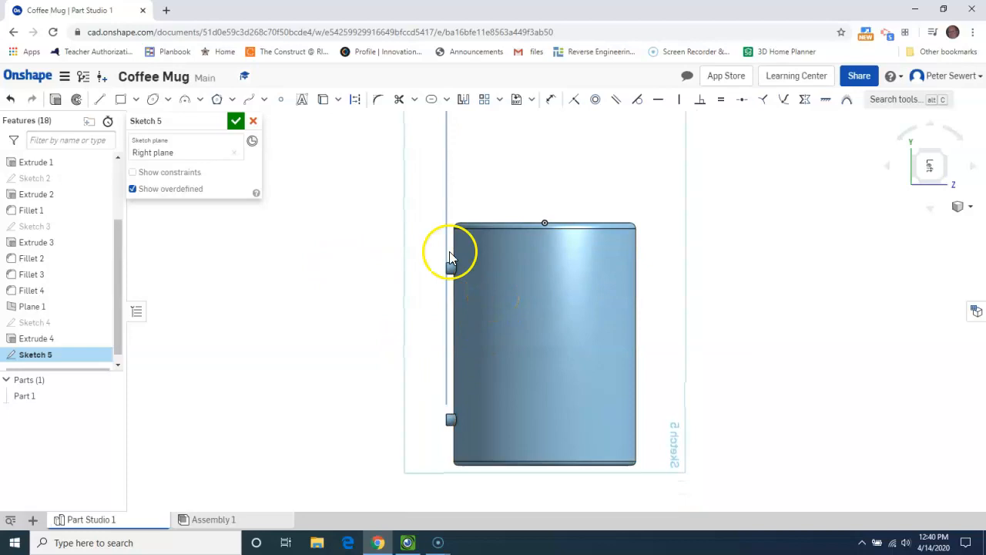
pyautogui.click(973, 209)
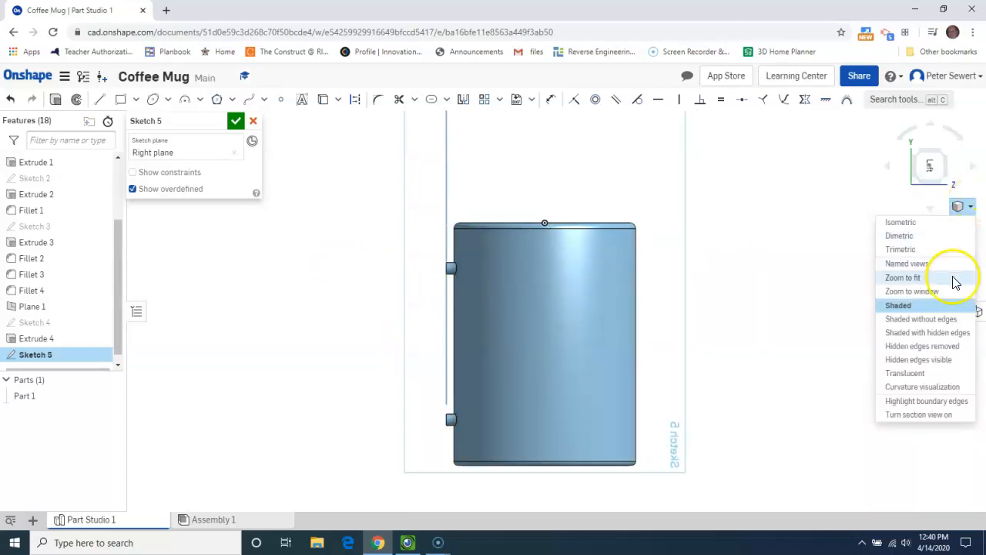
pyautogui.click(934, 418)
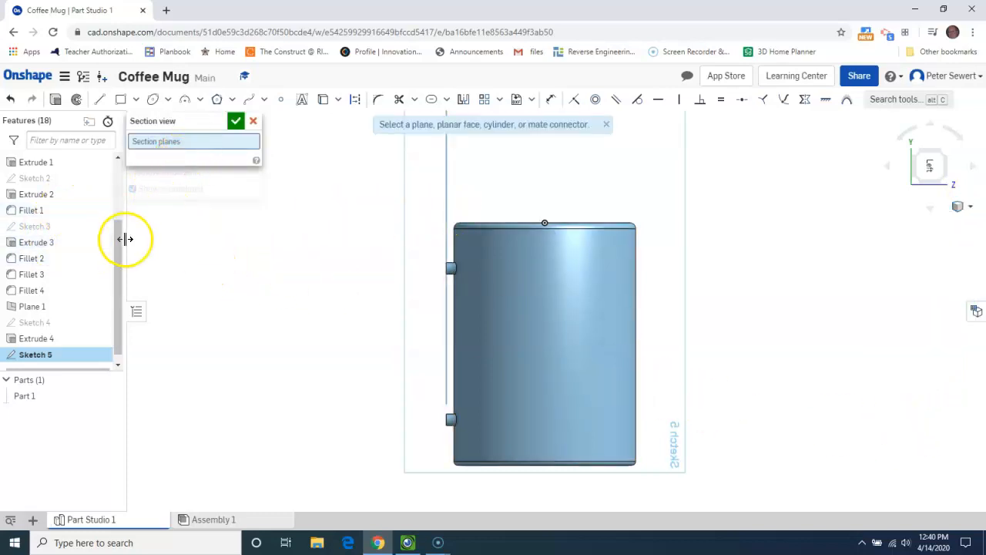
pyautogui.moveTo(119, 239); pyautogui.dragTo(116, 172)
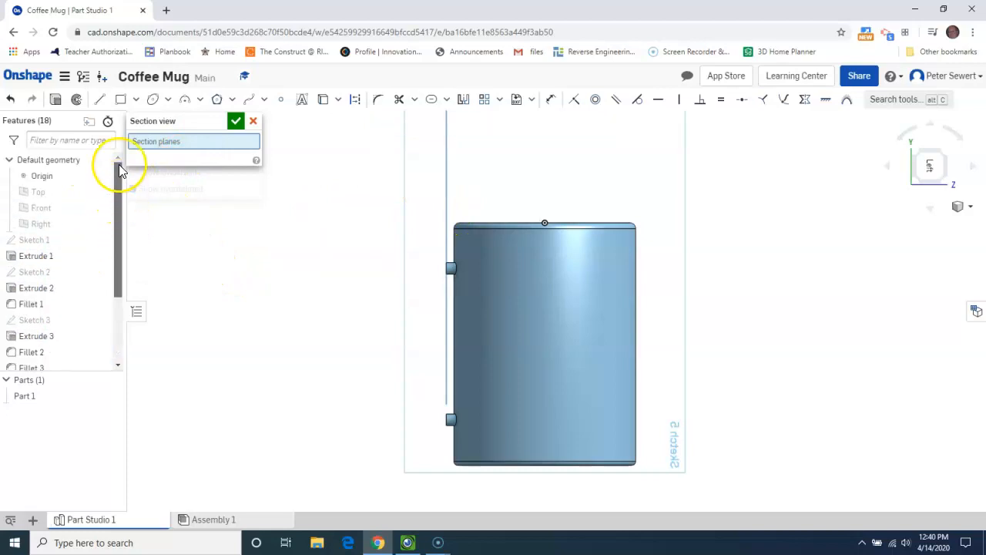
pyautogui.click(55, 228)
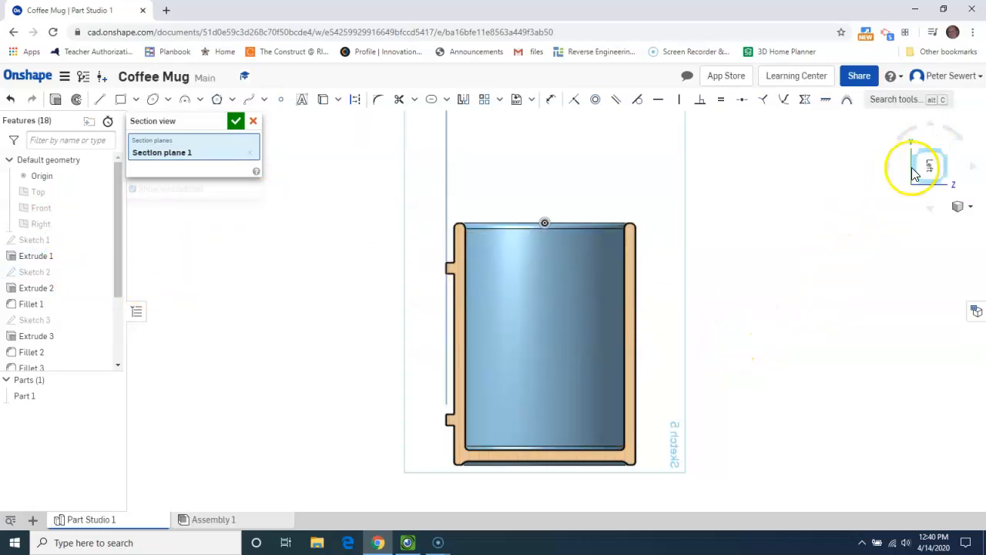
pyautogui.hotkey('shift', '7')
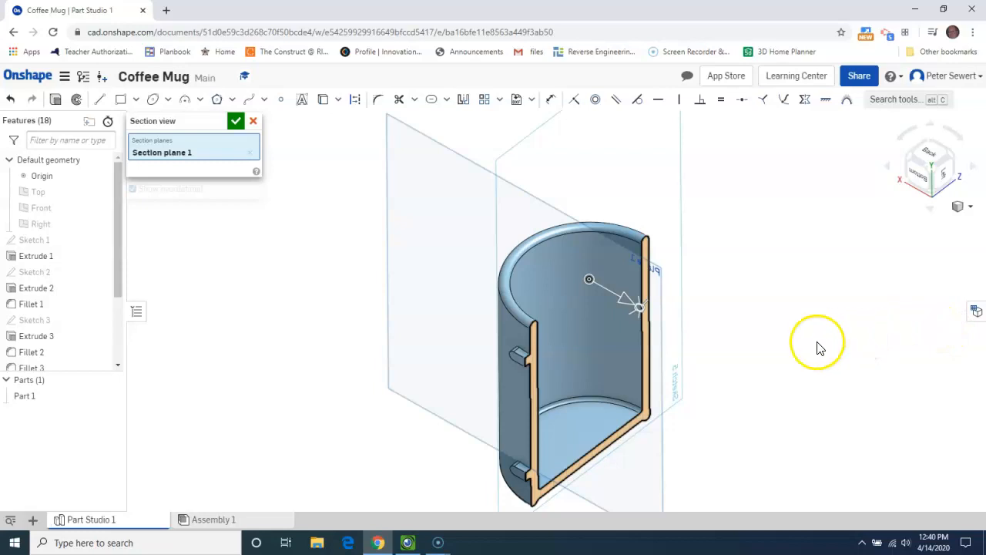
pyautogui.rightClick(727, 367)
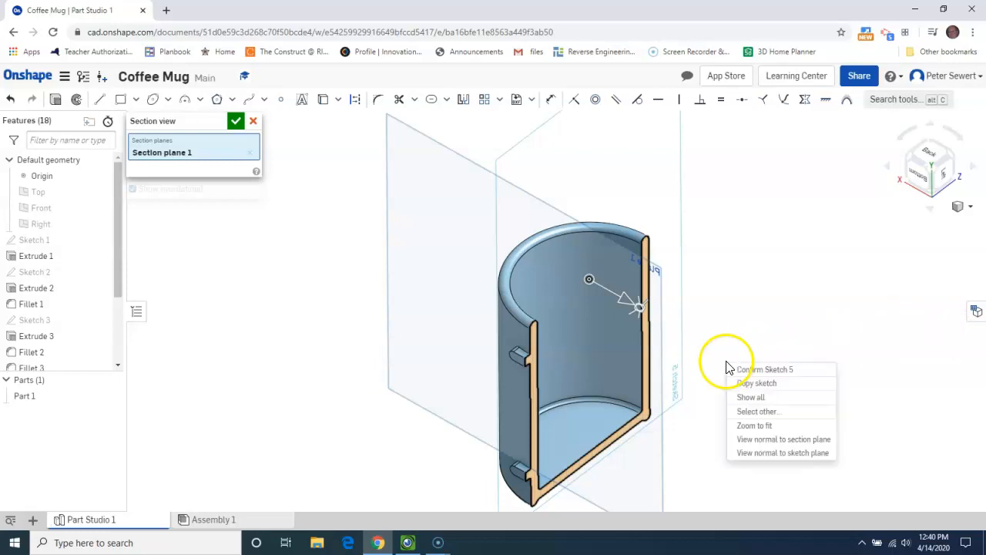
pyautogui.click(758, 455)
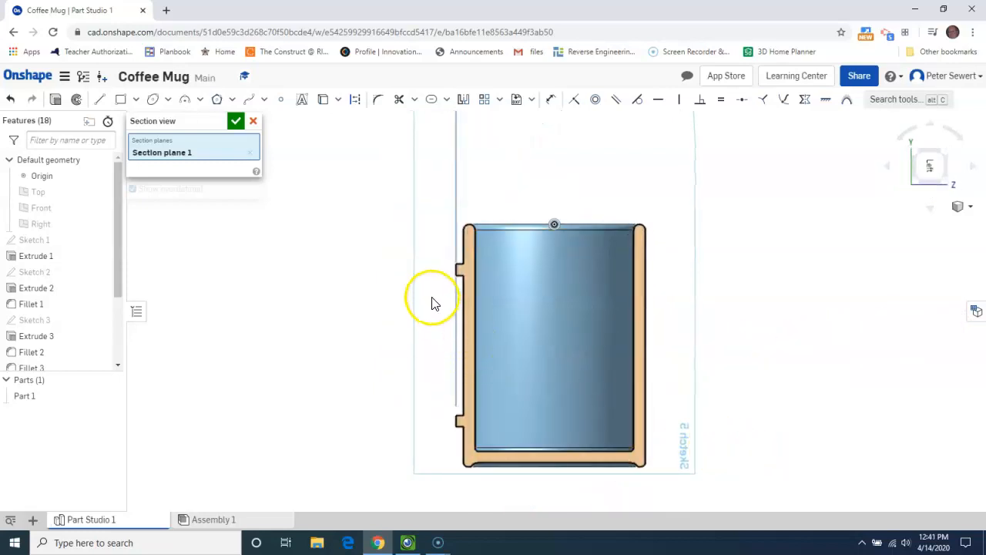
pyautogui.click(236, 123)
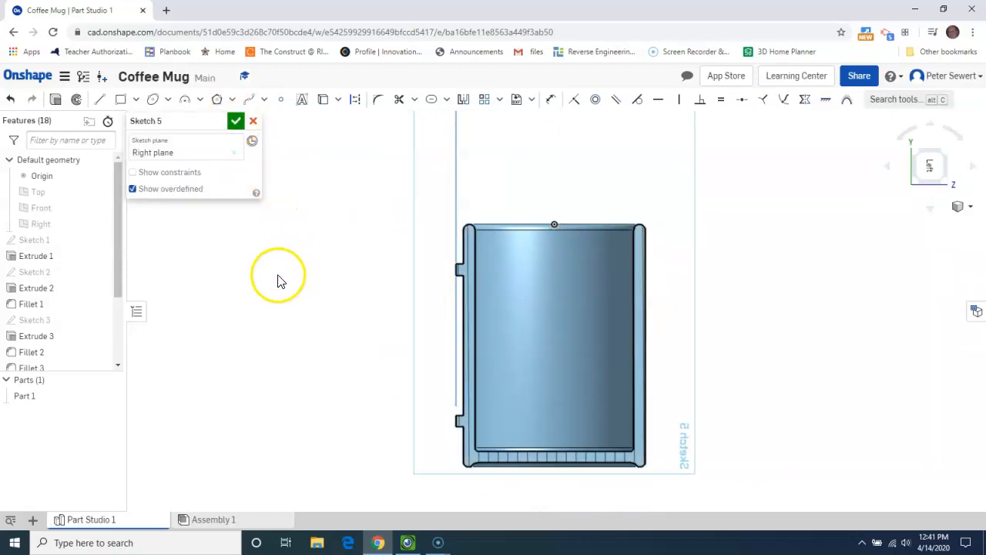
# Project the lower outer corner of the upper slot stub into Sketch 5 with the Use tool
pyautogui.click(322, 101)
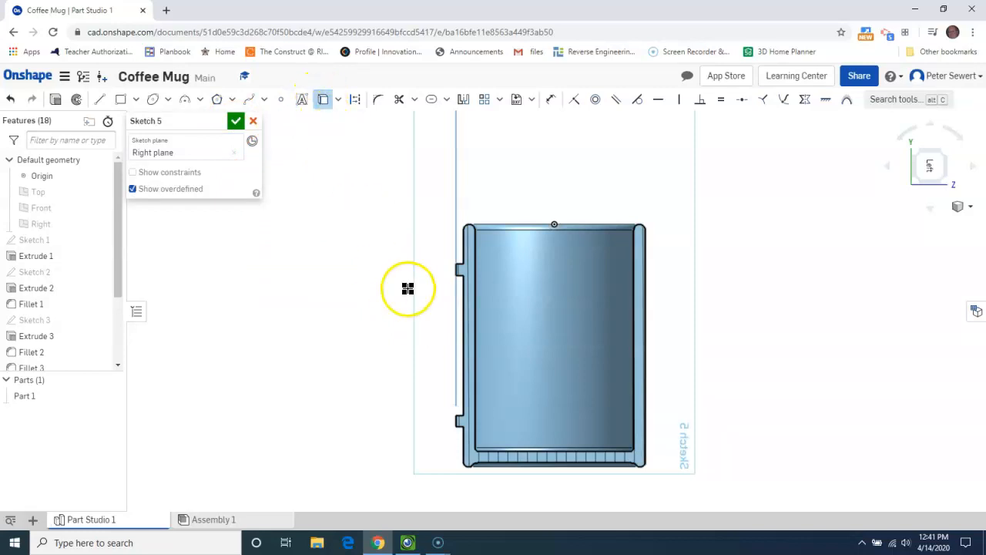
pyautogui.scroll(3, 455, 273)
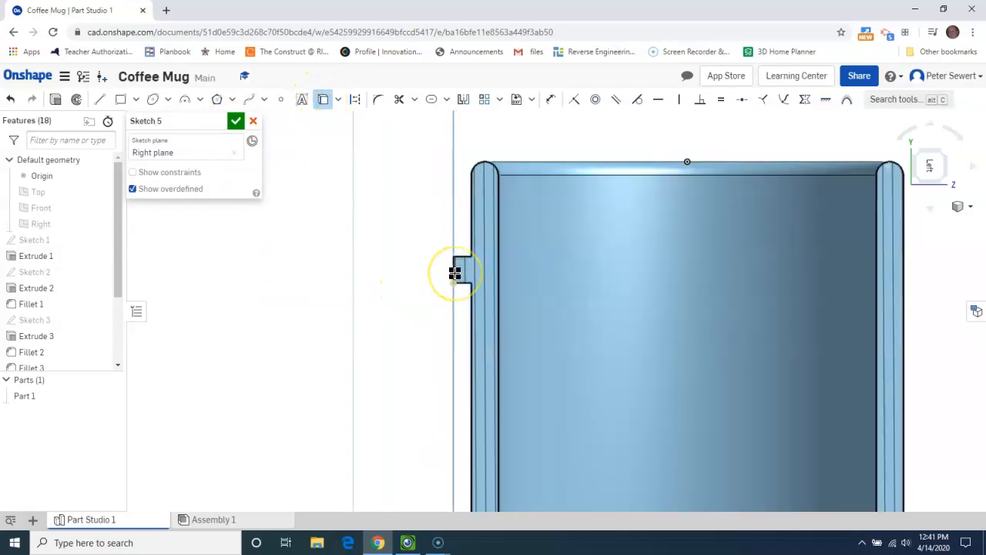
pyautogui.scroll(1, 455, 274)
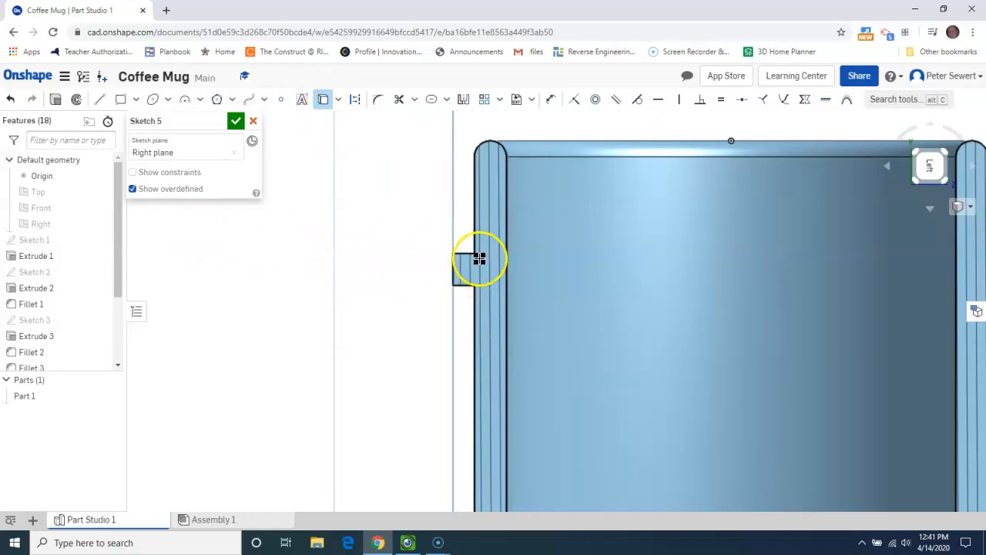
pyautogui.scroll(-3, 452, 278)
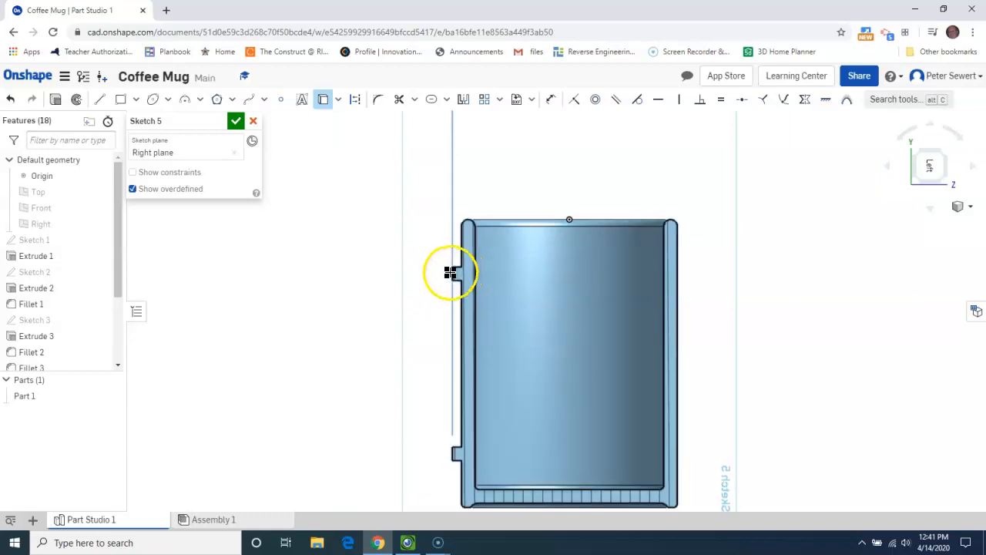
pyautogui.scroll(3, 449, 274)
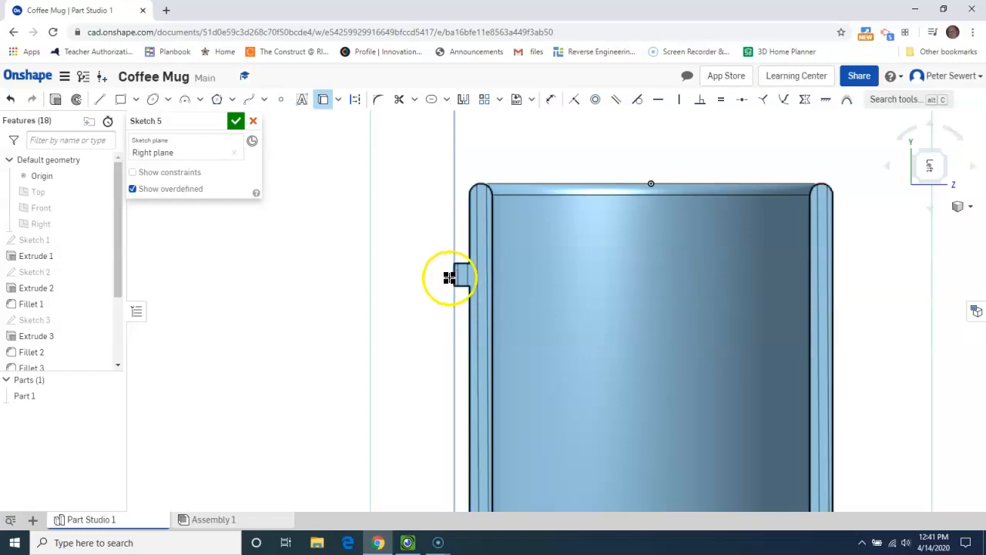
pyautogui.click(454, 288)
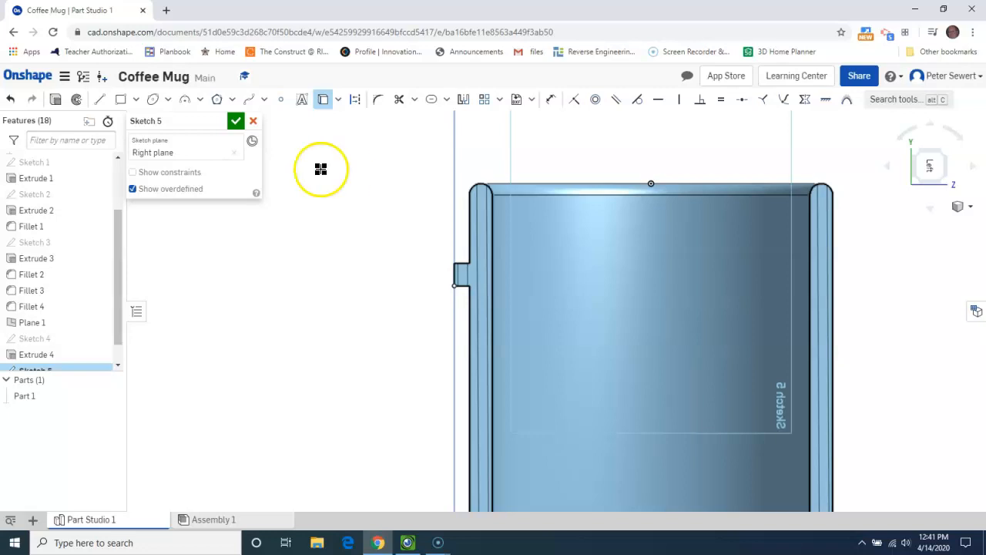
pyautogui.click(102, 101)
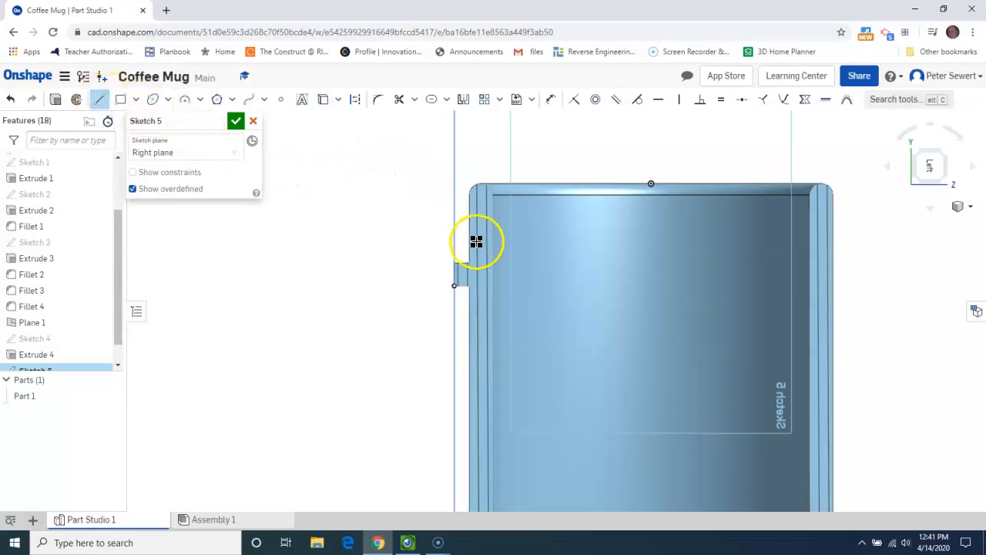
pyautogui.click(453, 287)
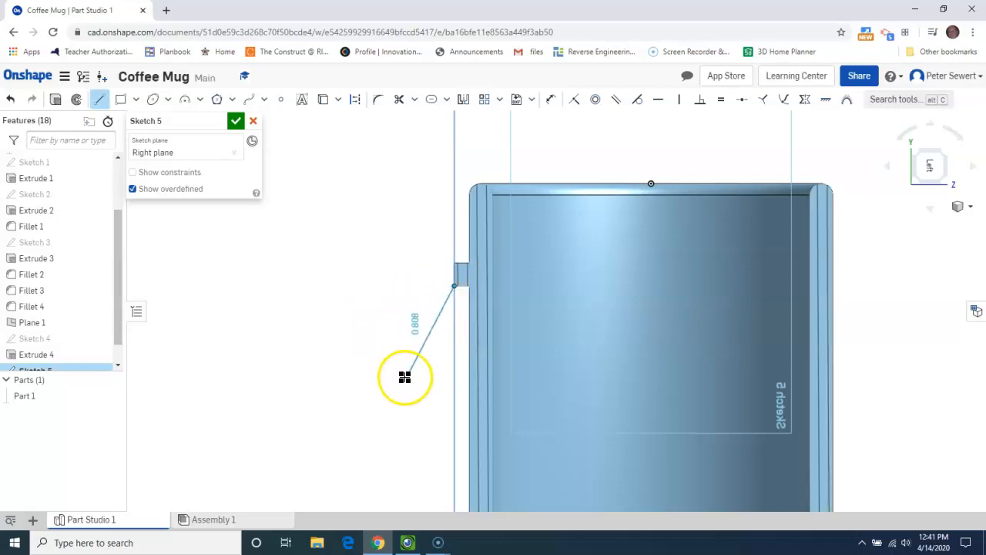
pyautogui.moveTo(403, 349); pyautogui.dragTo(387, 185, button='middle')
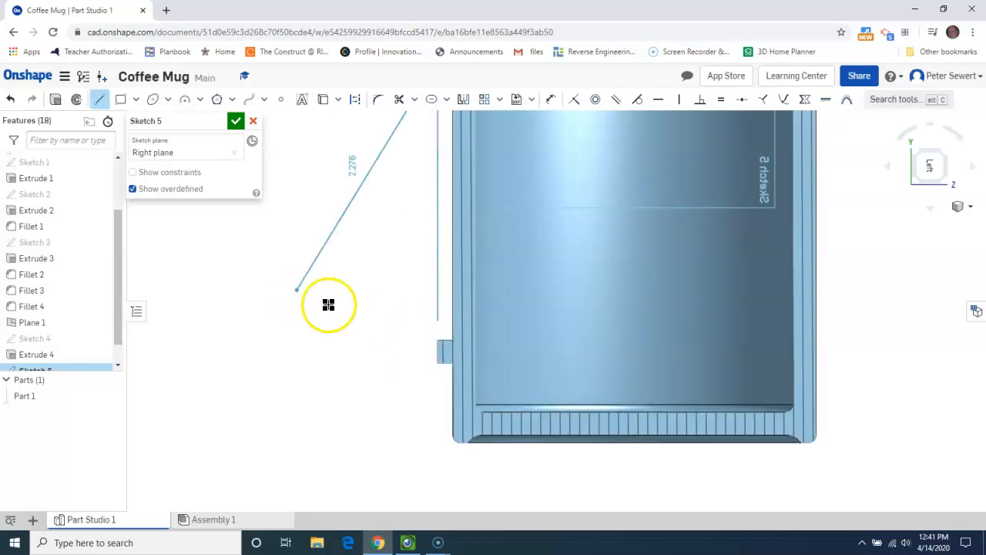
pyautogui.press('Escape')
pyautogui.click(349, 143)
# Project the upper outer corner of the lower slot stub and draw a line from it to the upper stub's projected corner
pyautogui.click(323, 100)
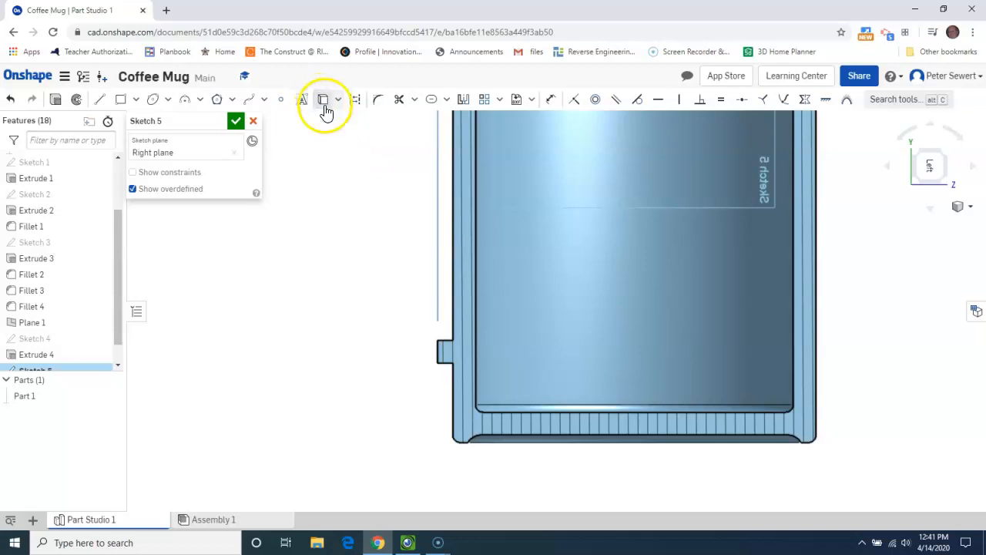
pyautogui.click(436, 340)
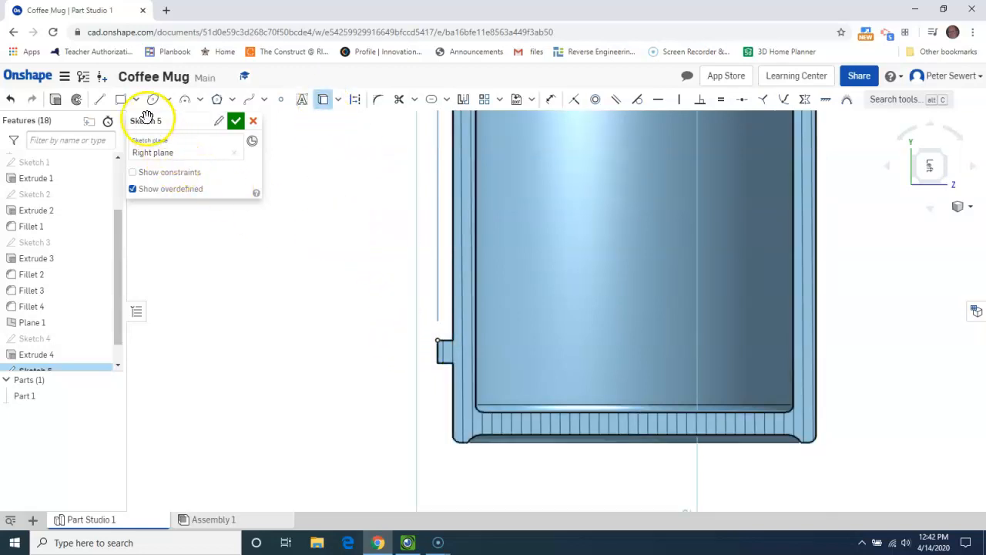
pyautogui.click(99, 100)
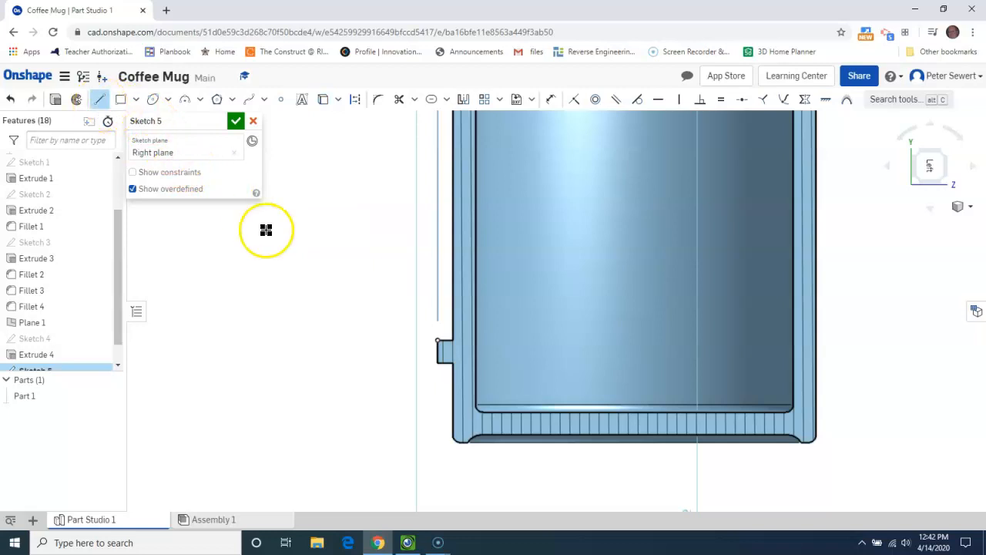
pyautogui.click(436, 340)
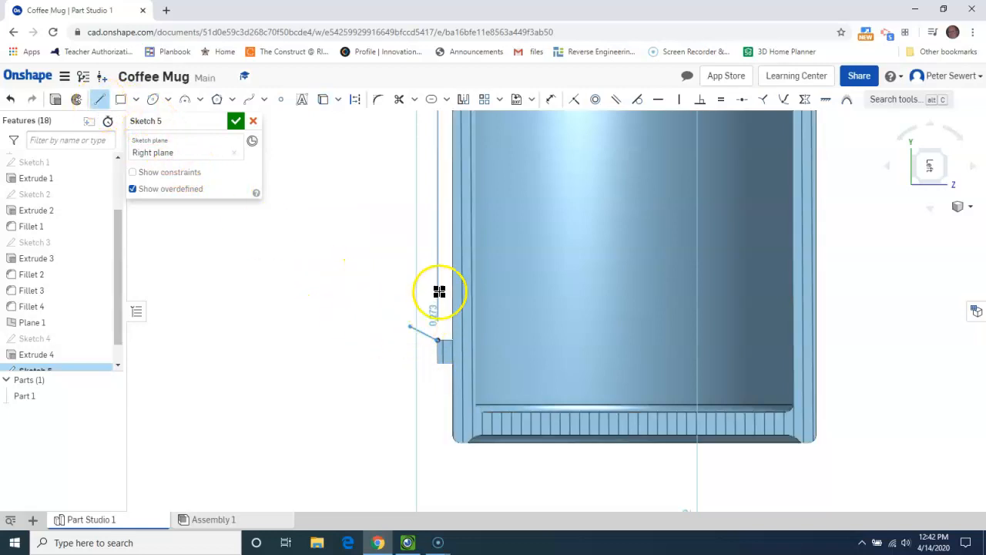
pyautogui.moveTo(433, 264); pyautogui.dragTo(440, 452, button='middle')
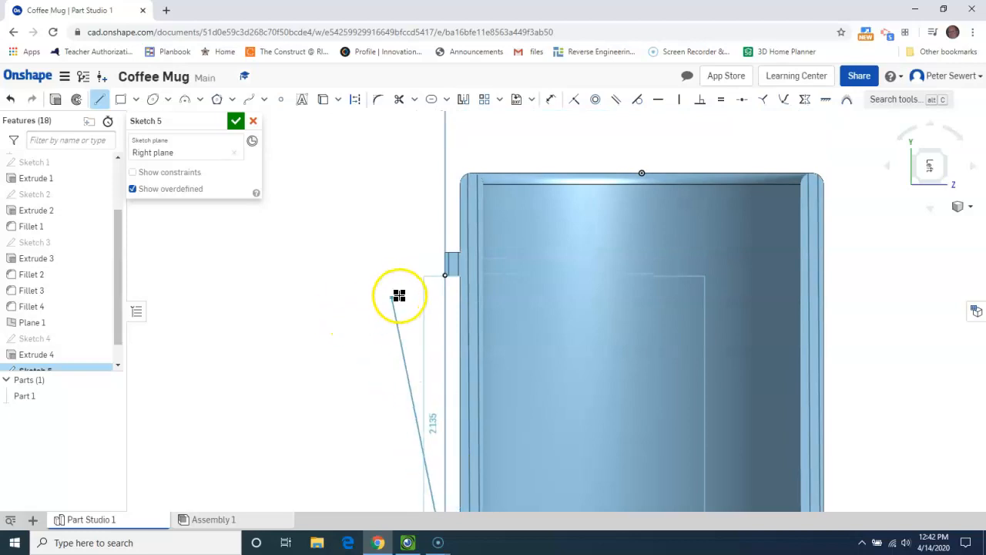
pyautogui.click(445, 275)
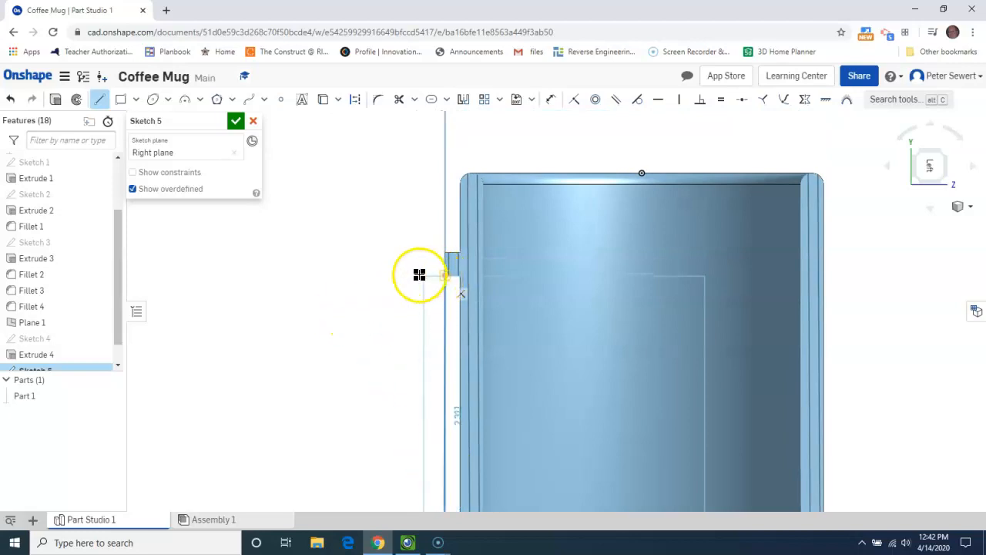
# Accept Sketch 5 with the line joining the two projected stub corners
pyautogui.click(235, 123)
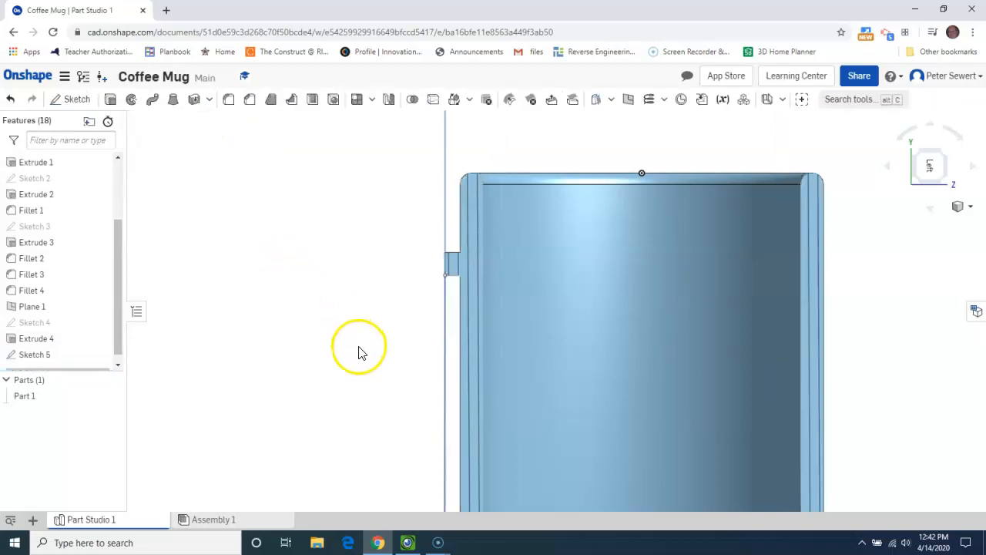
pyautogui.scroll(2, 357, 356)
pyautogui.scroll(-3, 357, 356)
pyautogui.moveTo(363, 300); pyautogui.dragTo(360, 254, button='middle')
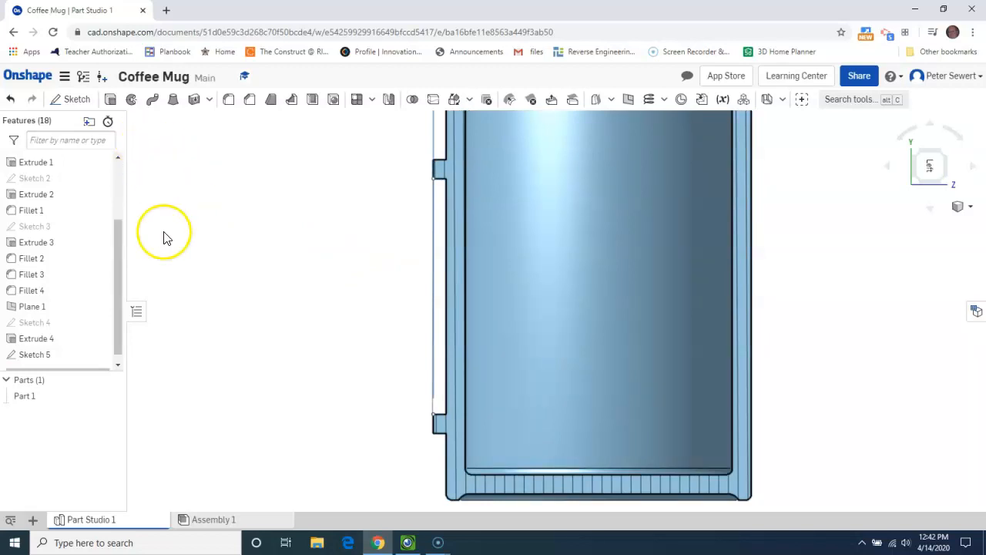
pyautogui.click(35, 356)
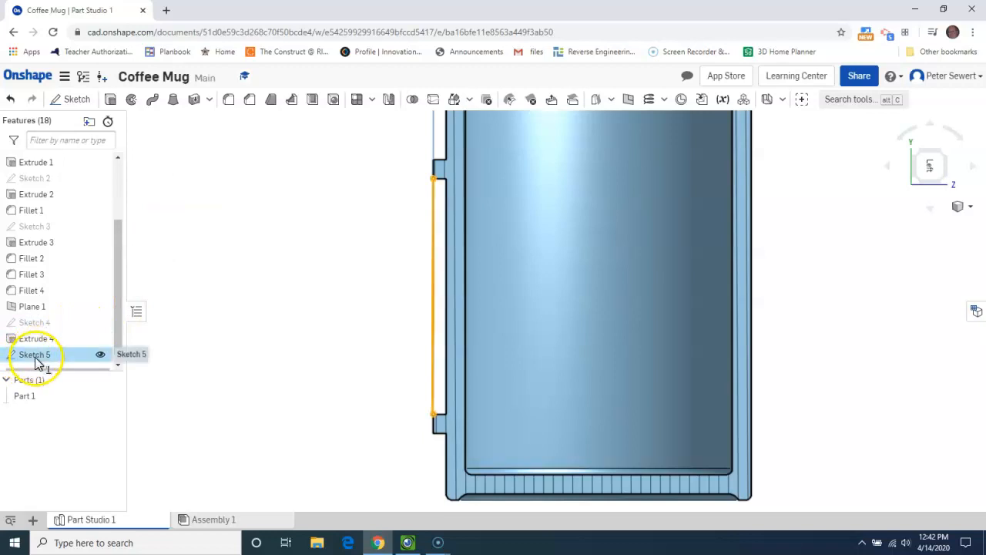
pyautogui.doubleClick(36, 357)
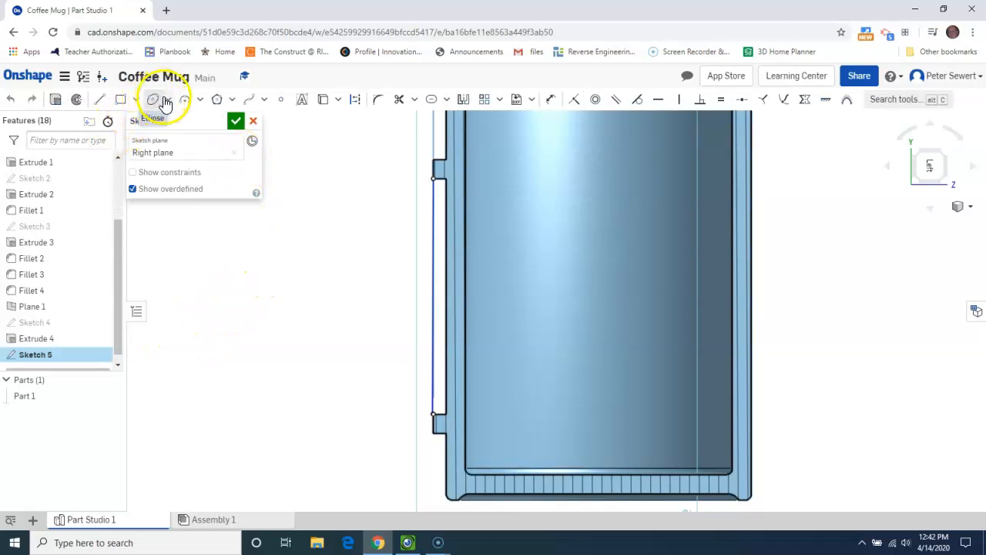
pyautogui.click(156, 100)
pyautogui.click(163, 118)
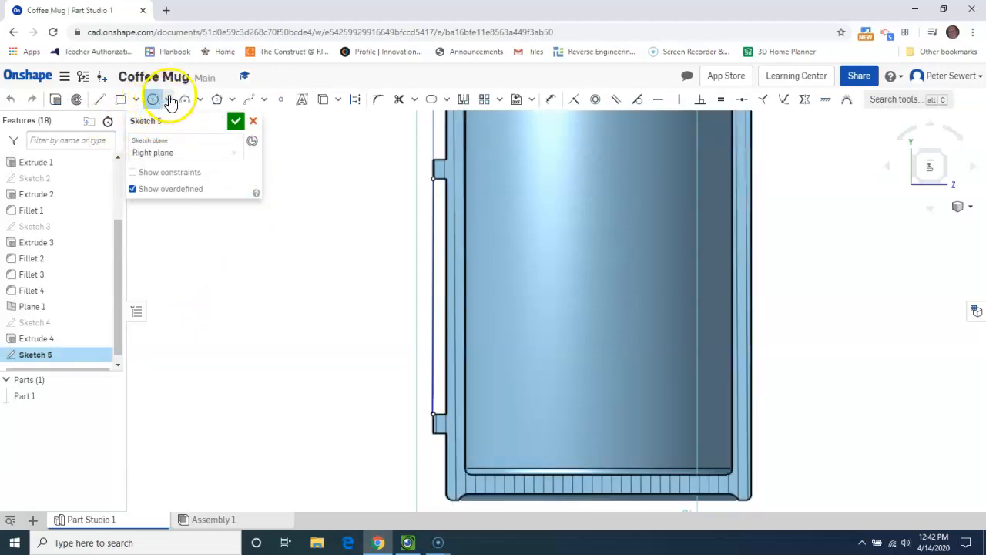
pyautogui.click(168, 99)
pyautogui.click(170, 163)
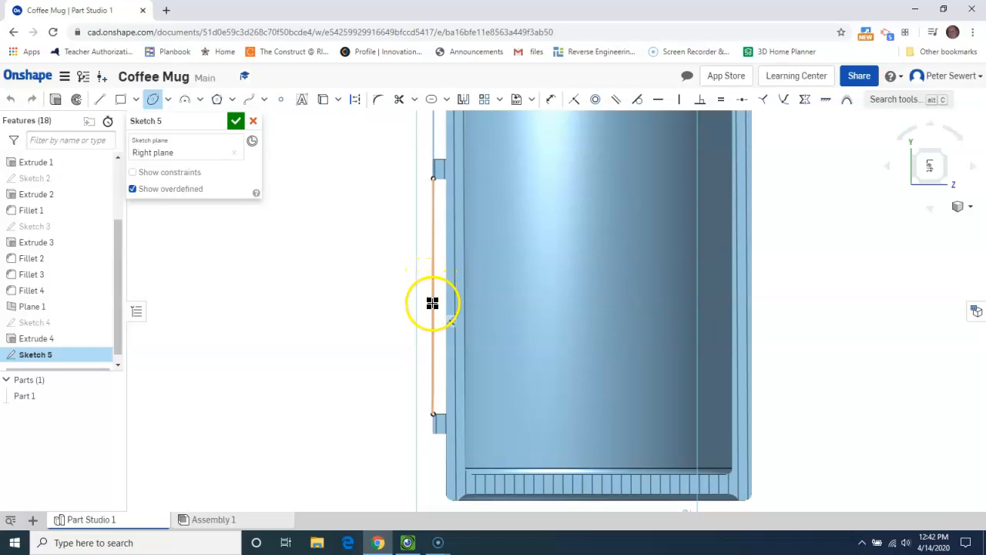
pyautogui.click(433, 298)
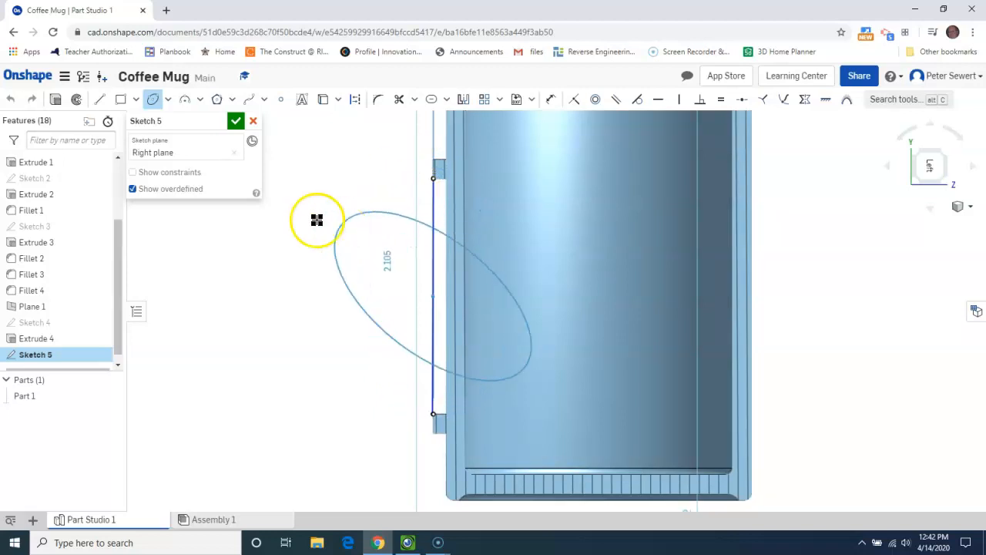
pyautogui.click(255, 123)
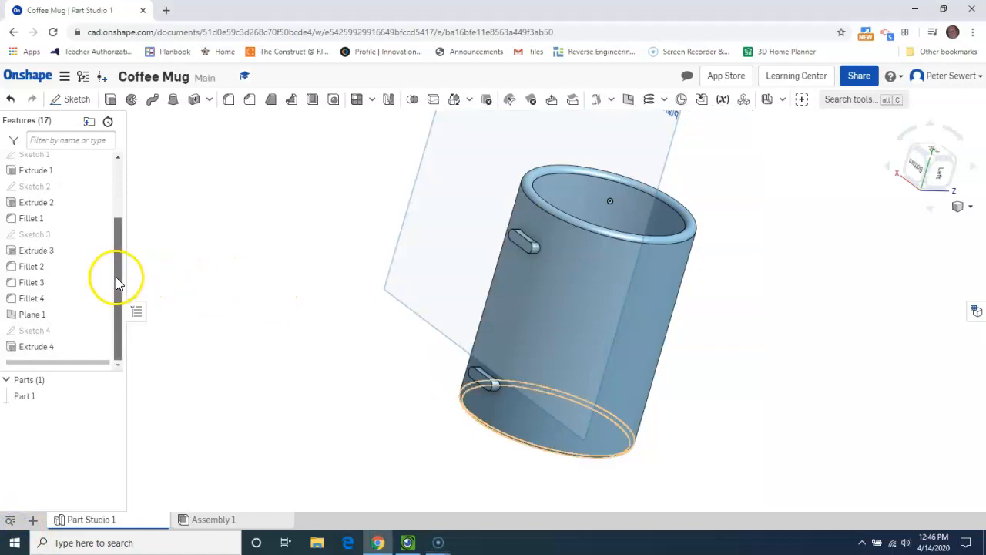
# Start a new sketch on the Right plane and view it normal to the sketch plane
pyautogui.moveTo(115, 277); pyautogui.dragTo(116, 193)
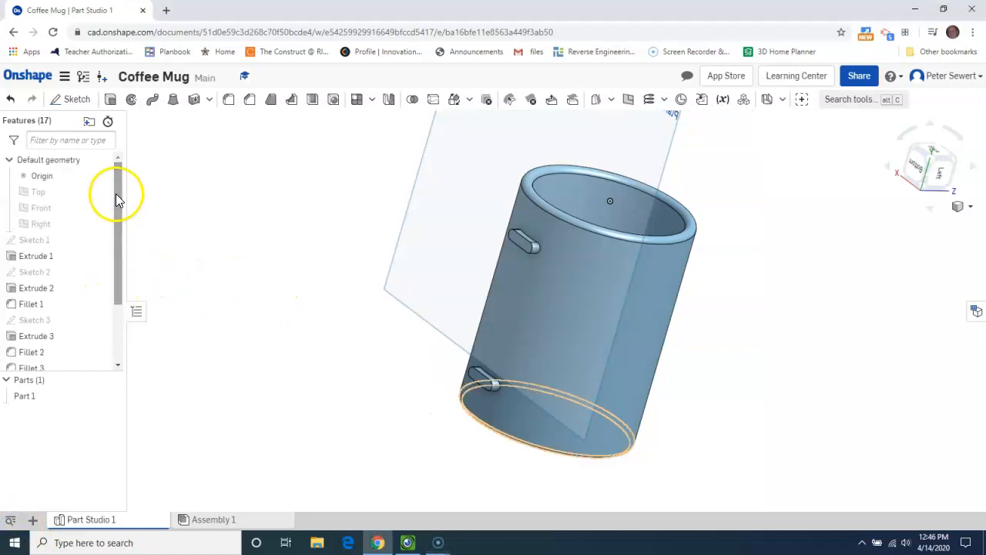
pyautogui.click(37, 224)
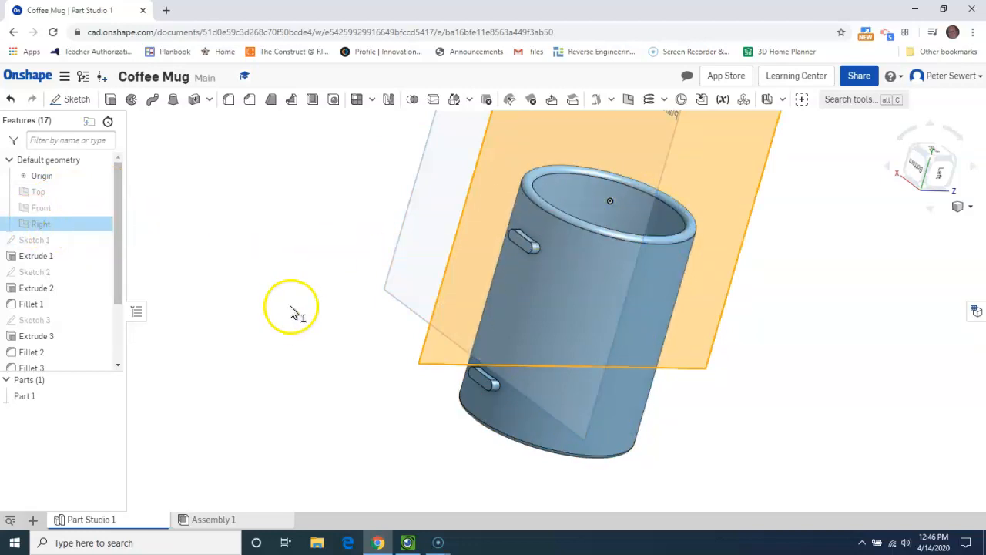
pyautogui.click(69, 100)
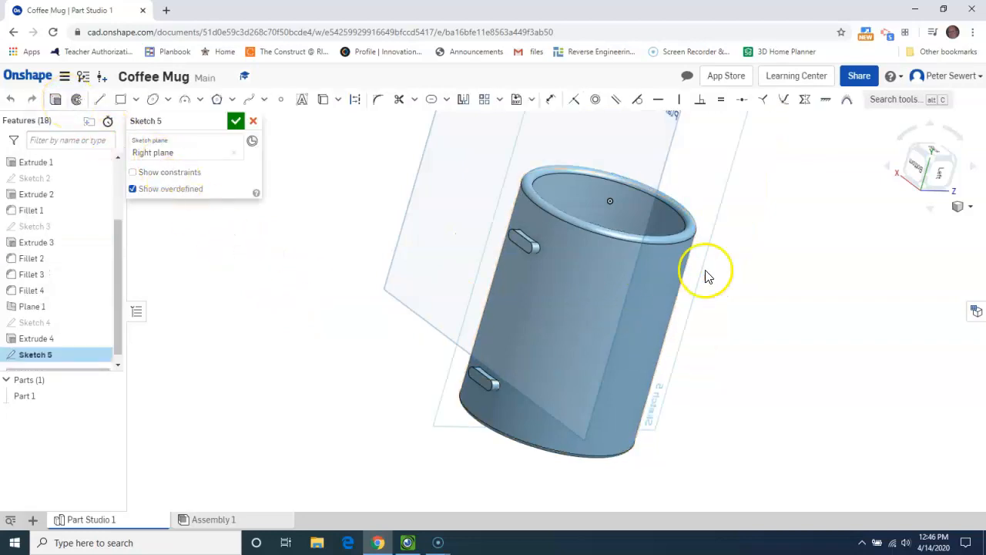
pyautogui.rightClick(759, 335)
pyautogui.click(797, 430)
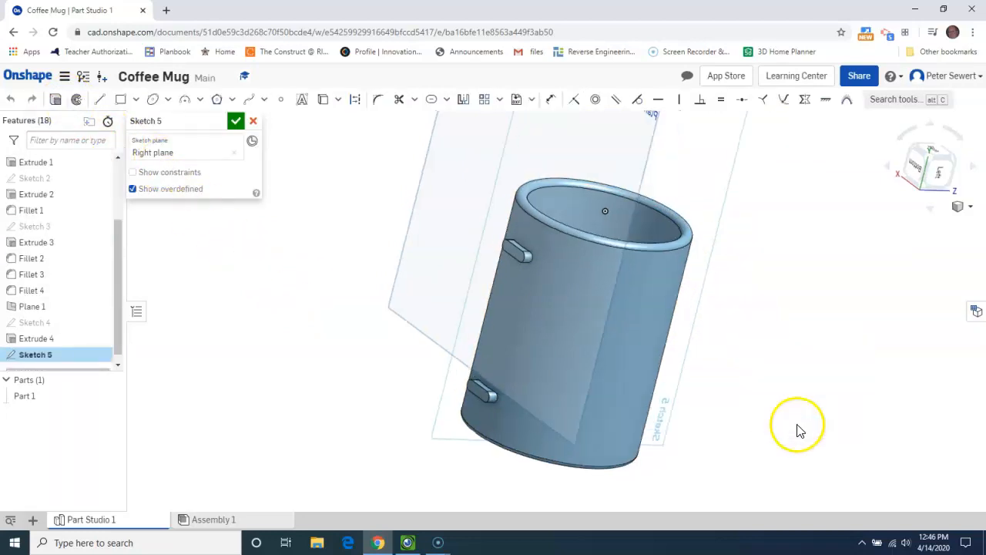
pyautogui.scroll(-1, 500, 272)
pyautogui.scroll(5, 492, 272)
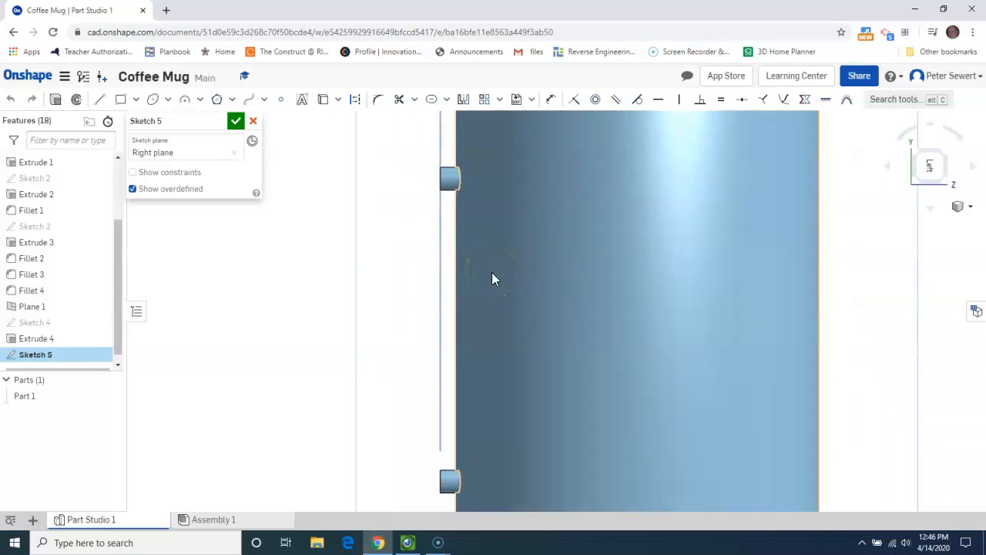
# Project the mid-height point on the outer face of each slot stub into the sketch with the Use tool
pyautogui.click(324, 102)
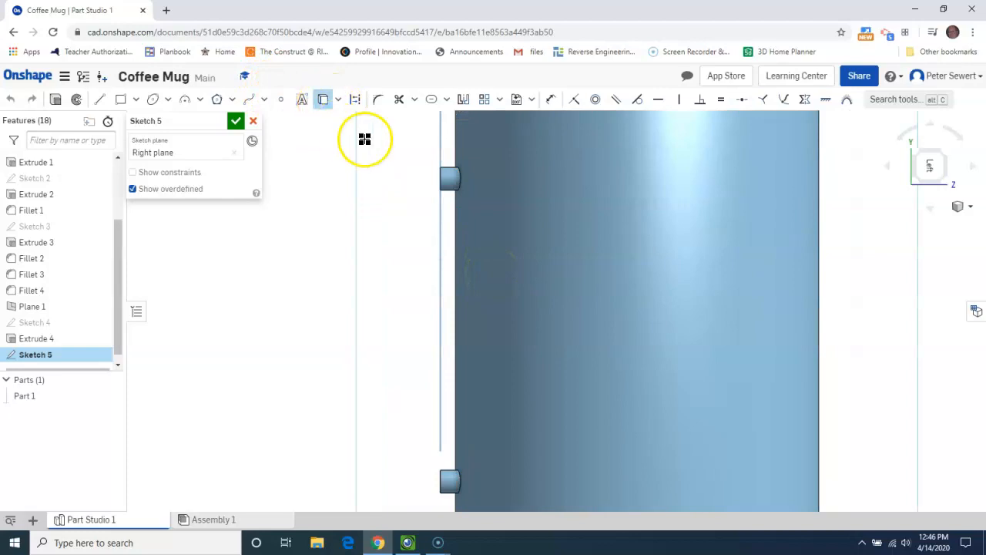
pyautogui.click(436, 178)
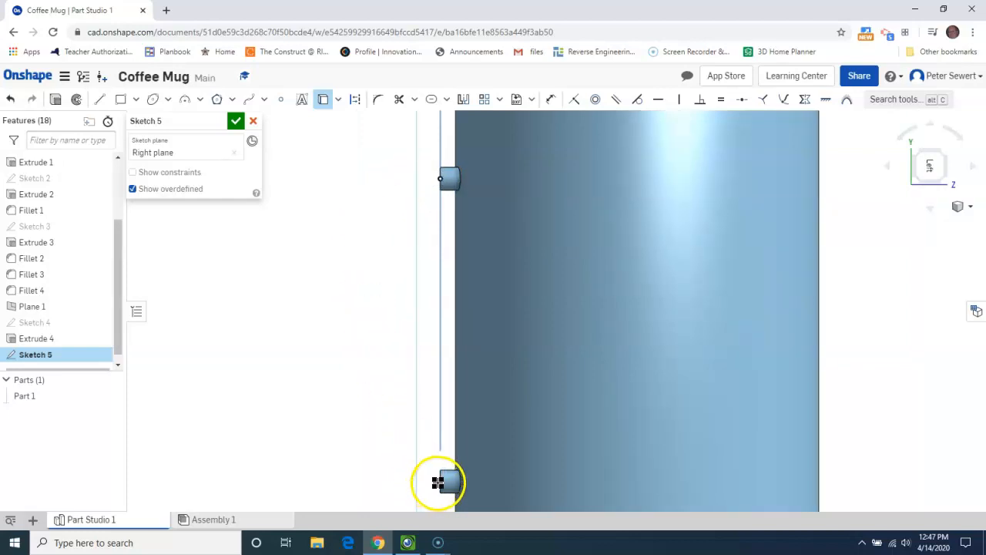
pyautogui.click(437, 483)
# Draw a vertical line joining the two projected stub points
pyautogui.click(100, 99)
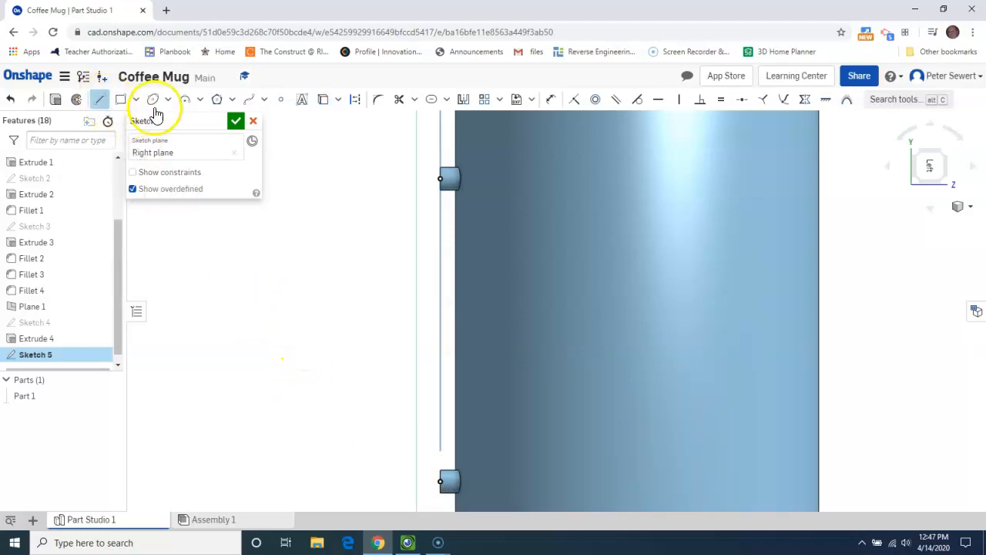
pyautogui.click(442, 180)
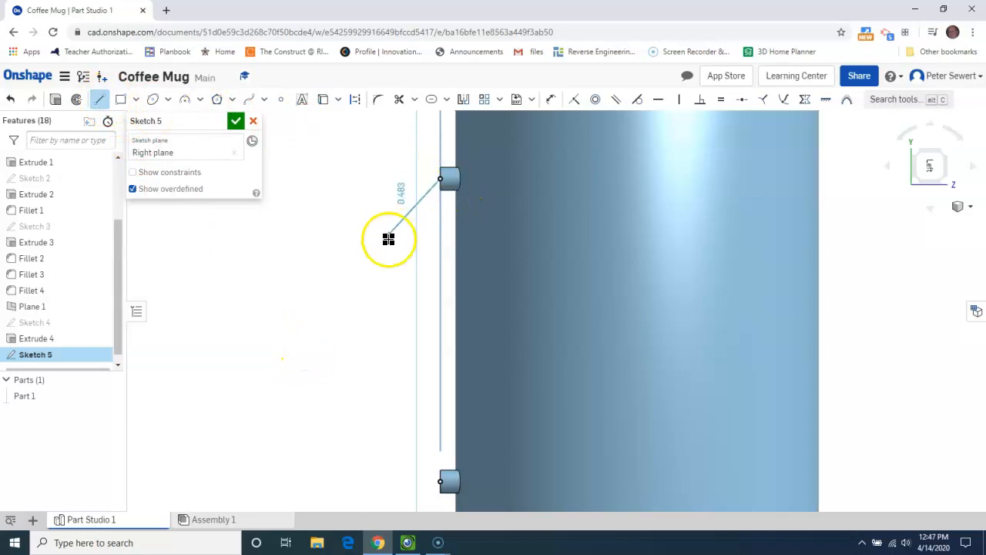
pyautogui.click(440, 482)
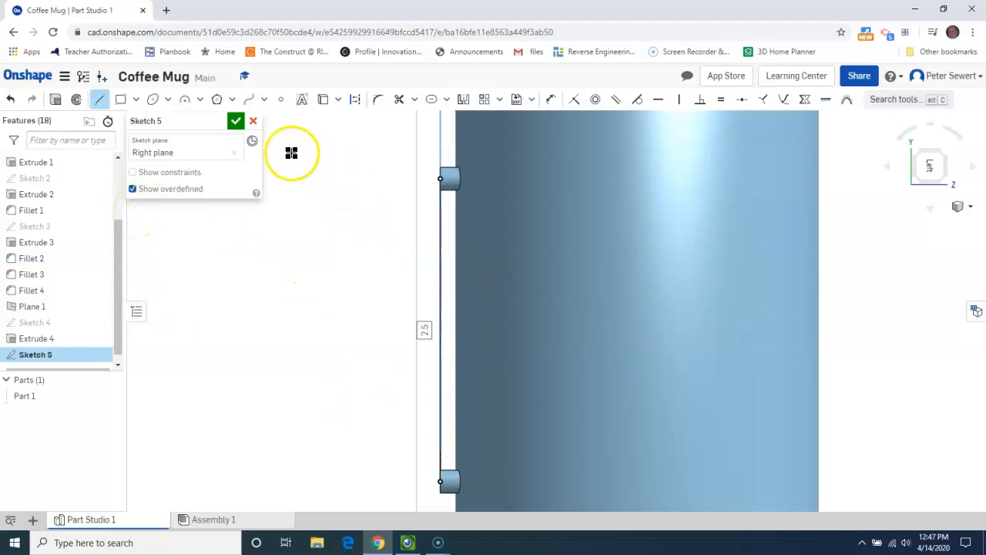
# Draw a nearly circular ellipse centred on the line's midpoint and passing through the upper projected point, about 2.5 in high
pyautogui.click(201, 102)
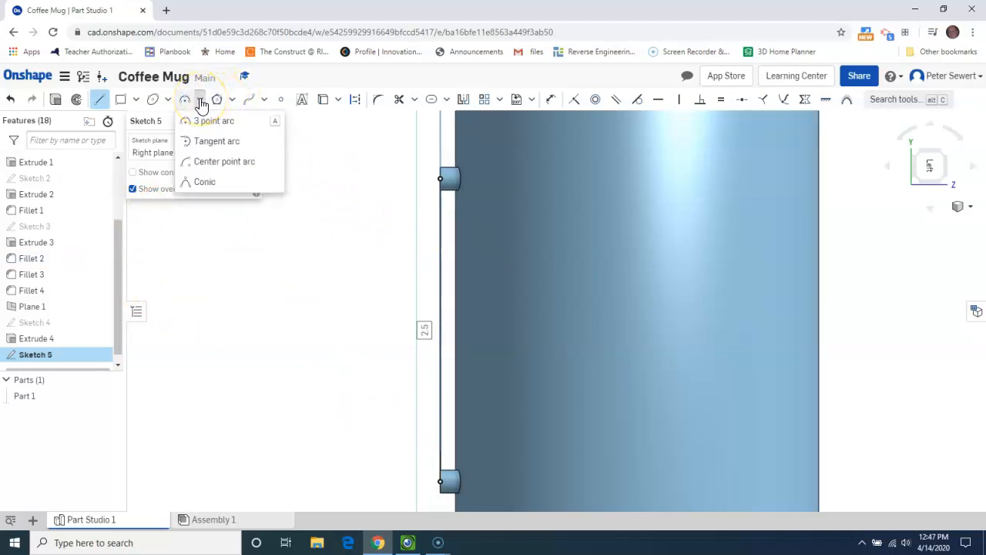
pyautogui.click(167, 99)
pyautogui.click(163, 123)
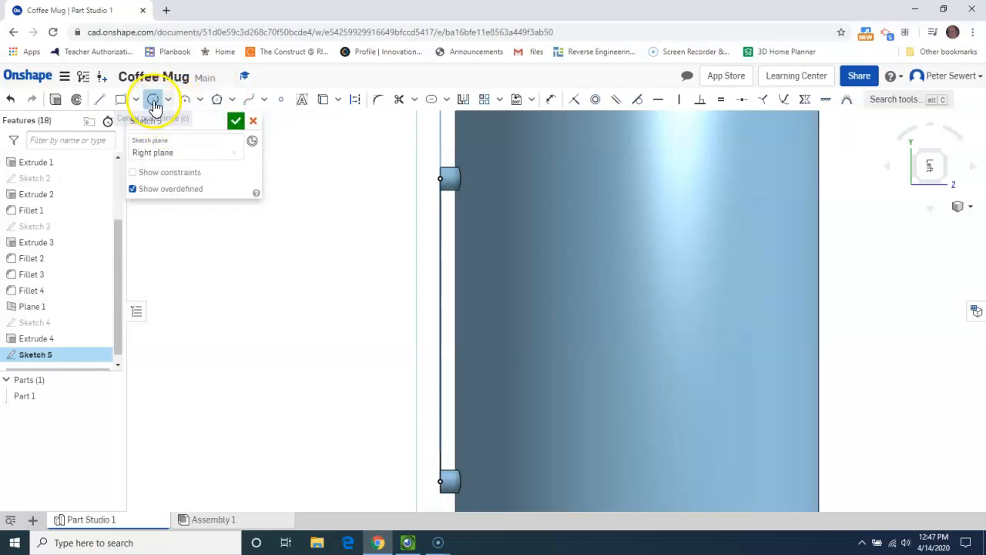
pyautogui.click(168, 103)
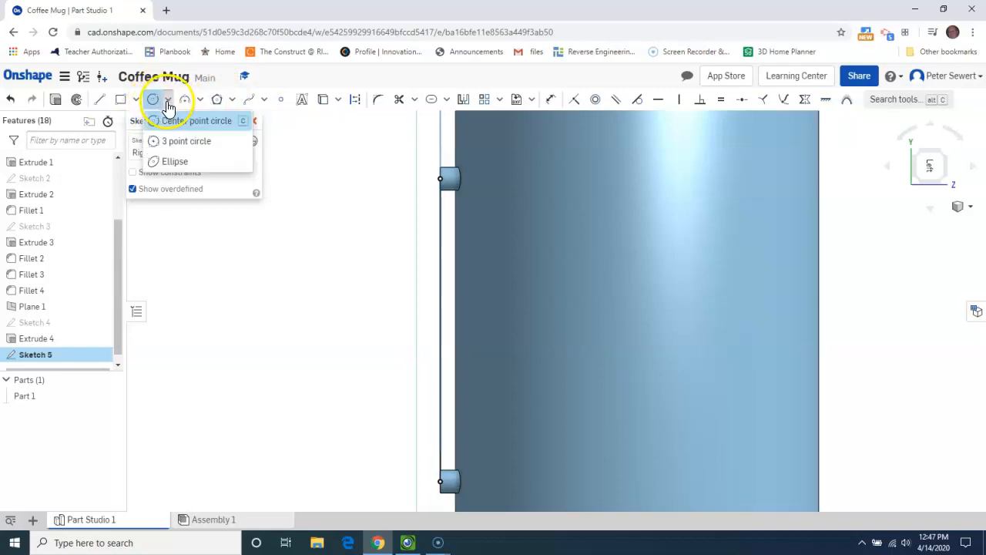
pyautogui.click(168, 159)
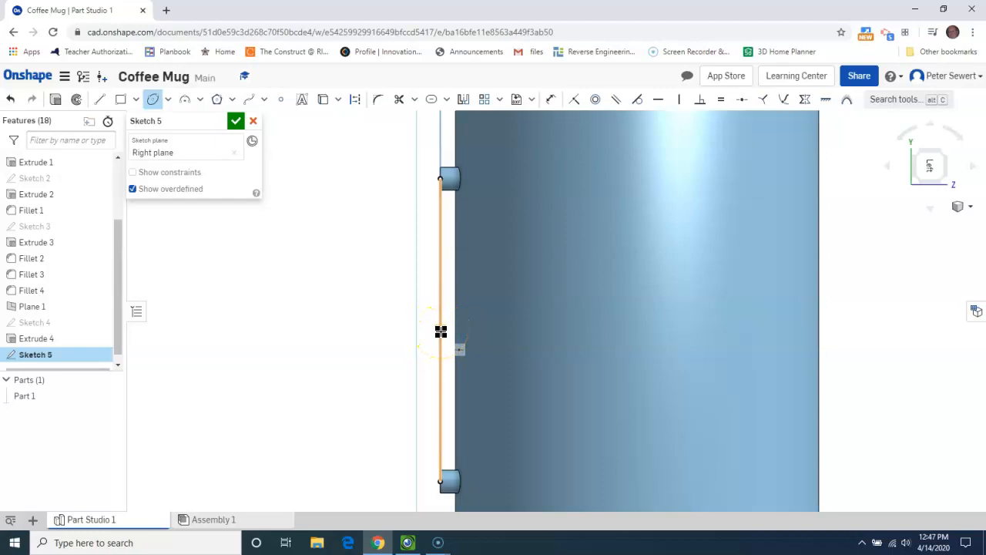
pyautogui.moveTo(442, 328); pyautogui.dragTo(436, 242)
pyautogui.moveTo(440, 198); pyautogui.dragTo(441, 177)
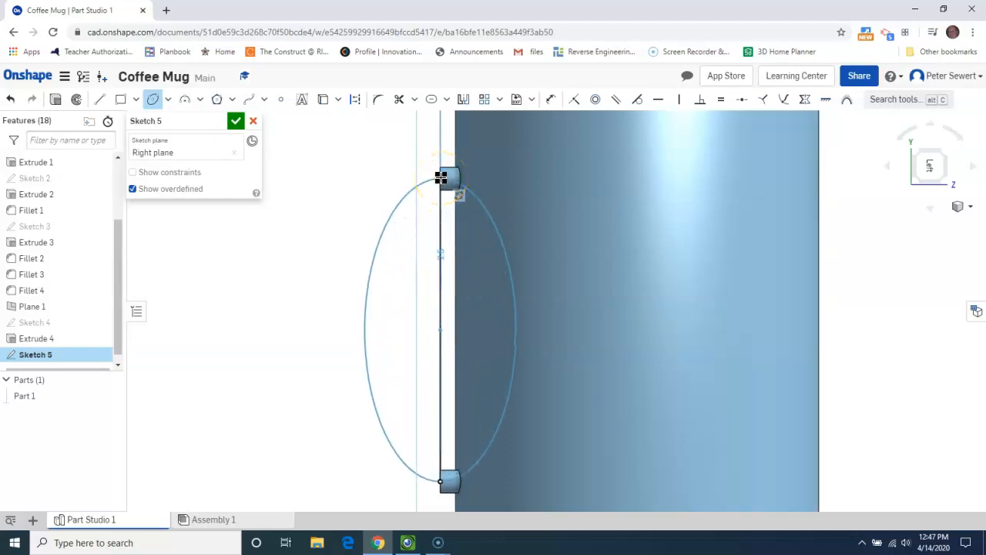
pyautogui.moveTo(441, 177); pyautogui.dragTo(571, 249)
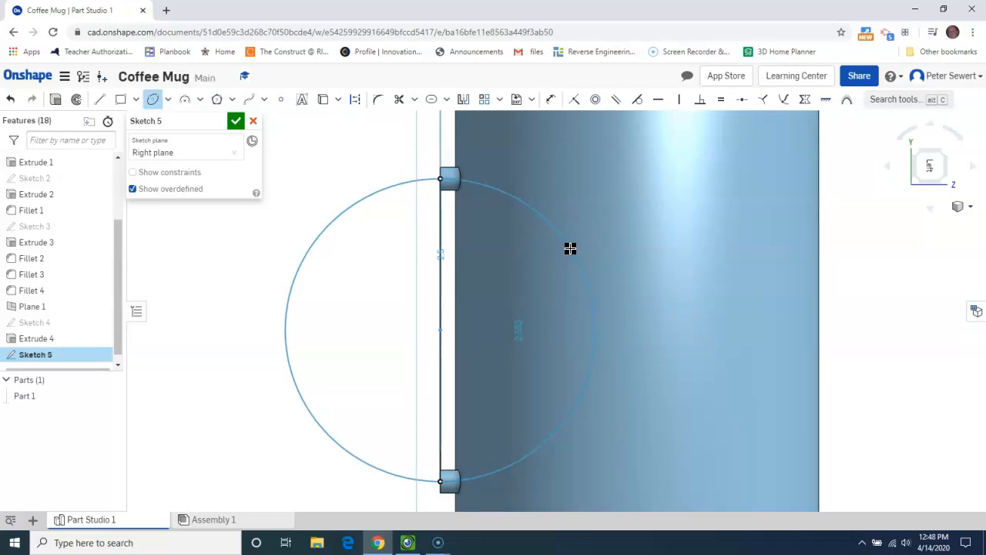
pyautogui.click(570, 246)
pyautogui.moveTo(570, 246); pyautogui.dragTo(568, 247)
pyautogui.click(568, 247)
# Trim away the half of the ellipse that overlaps the mug, keeping the outer arc between the stubs
pyautogui.click(398, 99)
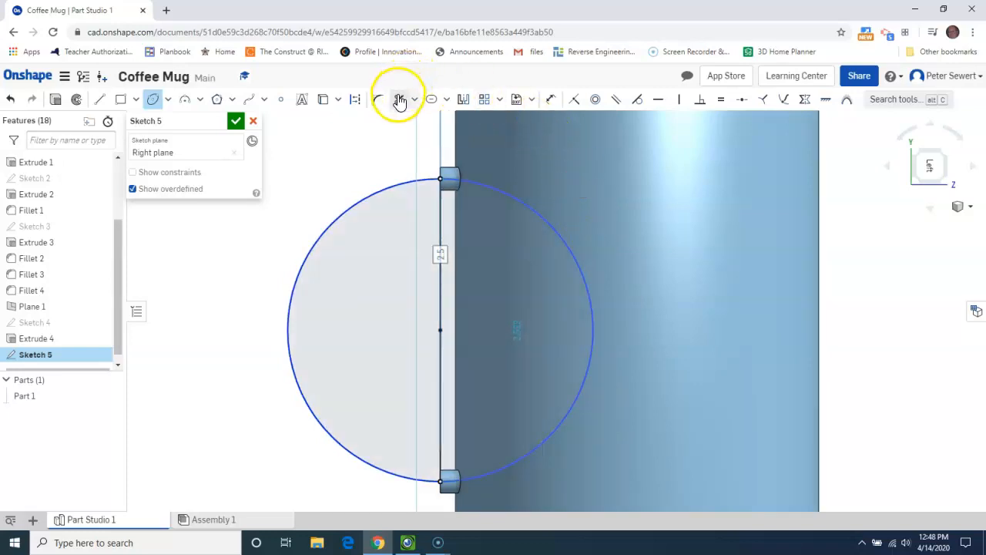
pyautogui.click(498, 195)
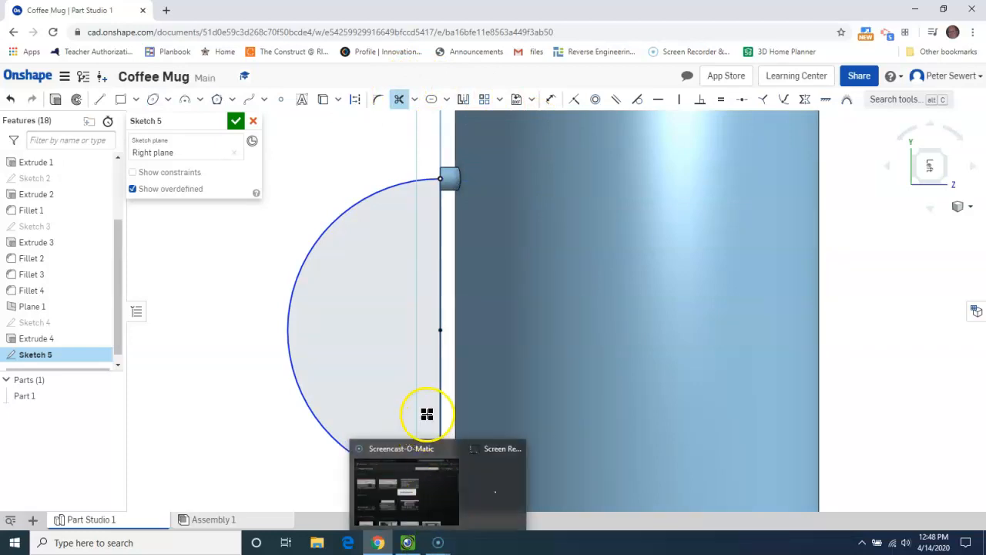
pyautogui.press('Escape')
# Delete the vertical line between the two stub points and accept the sketch
pyautogui.click(441, 253)
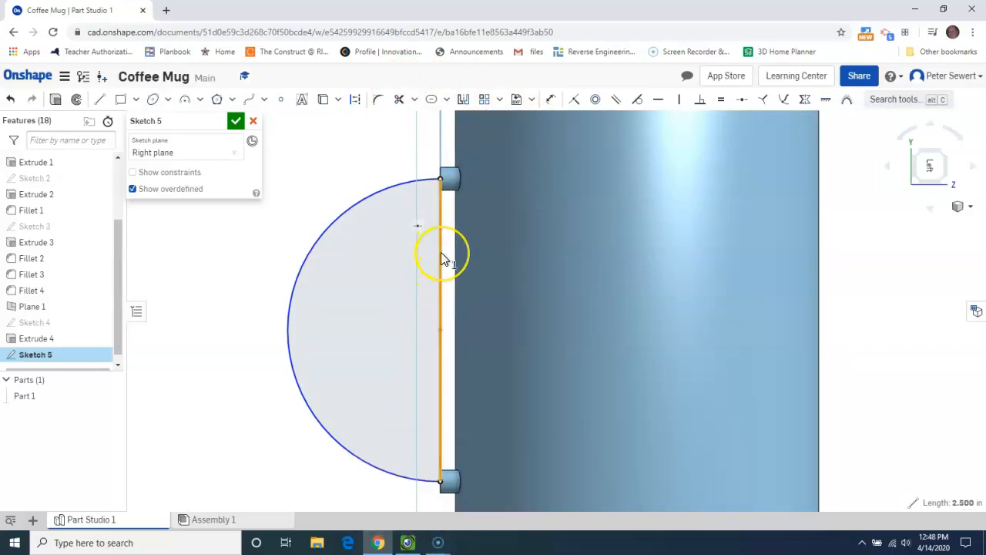
pyautogui.rightClick(443, 259)
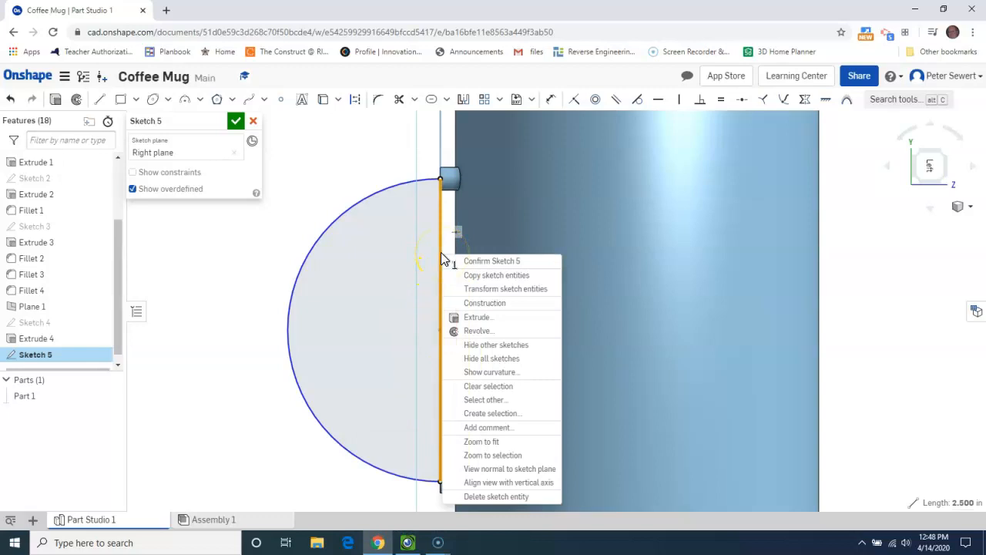
pyautogui.click(442, 236)
pyautogui.click(440, 249)
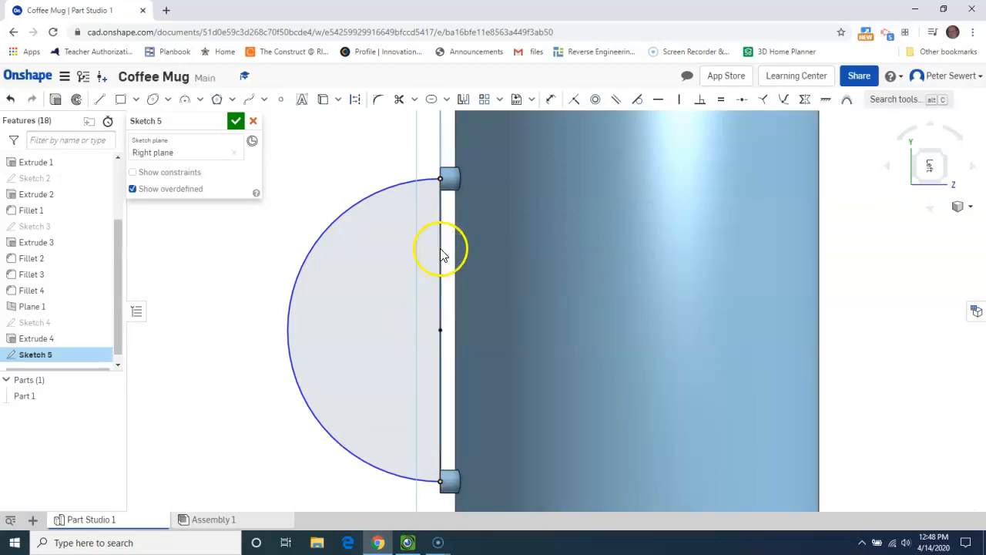
pyautogui.click(440, 248)
pyautogui.click(441, 249)
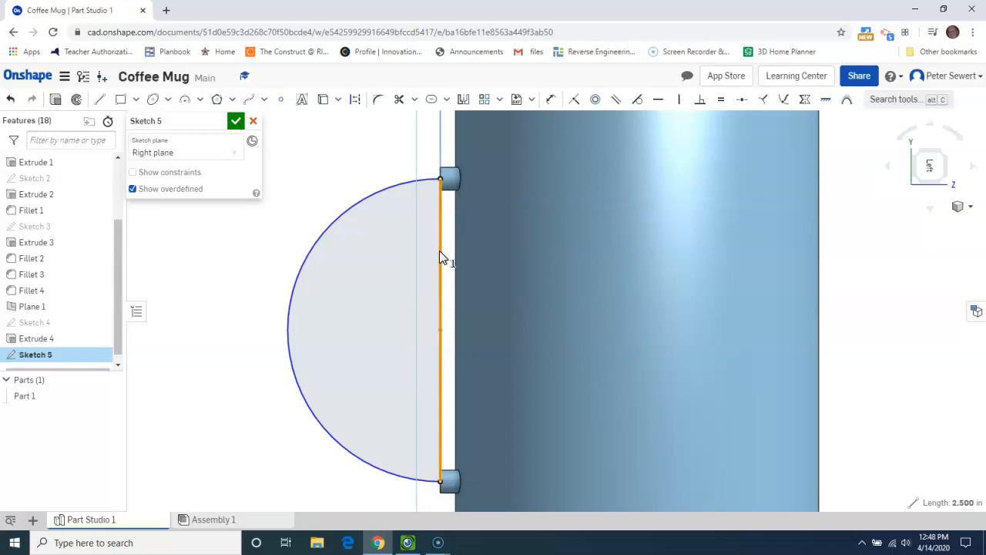
pyautogui.press('Delete')
pyautogui.click(445, 259)
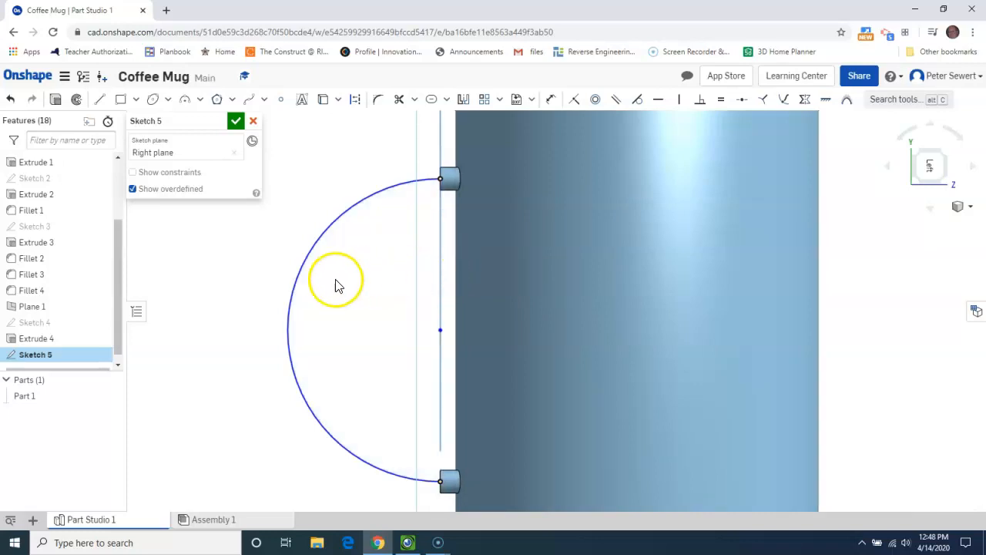
pyautogui.click(236, 123)
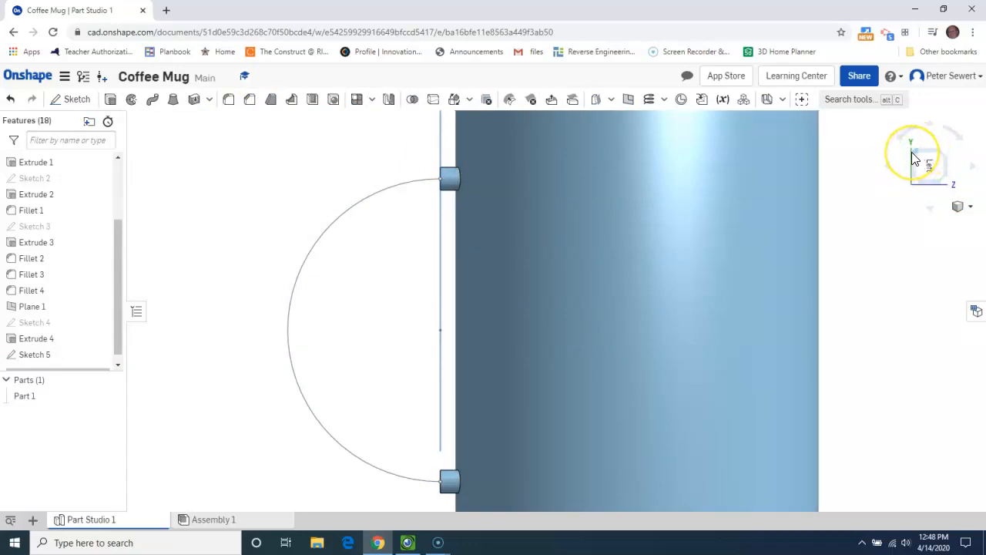
# Fit the whole mug in the view and restore the saved named view Up
pyautogui.click(963, 208)
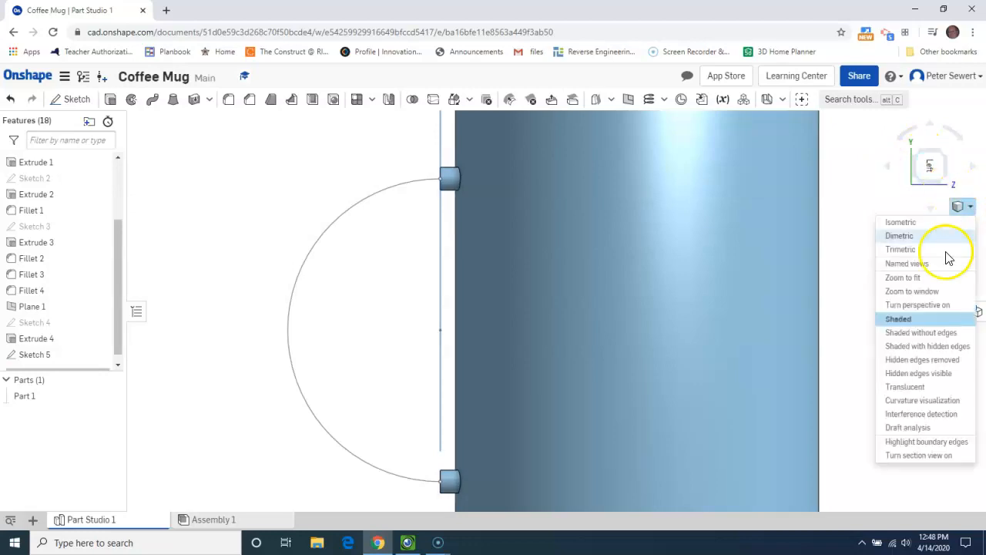
pyautogui.click(924, 277)
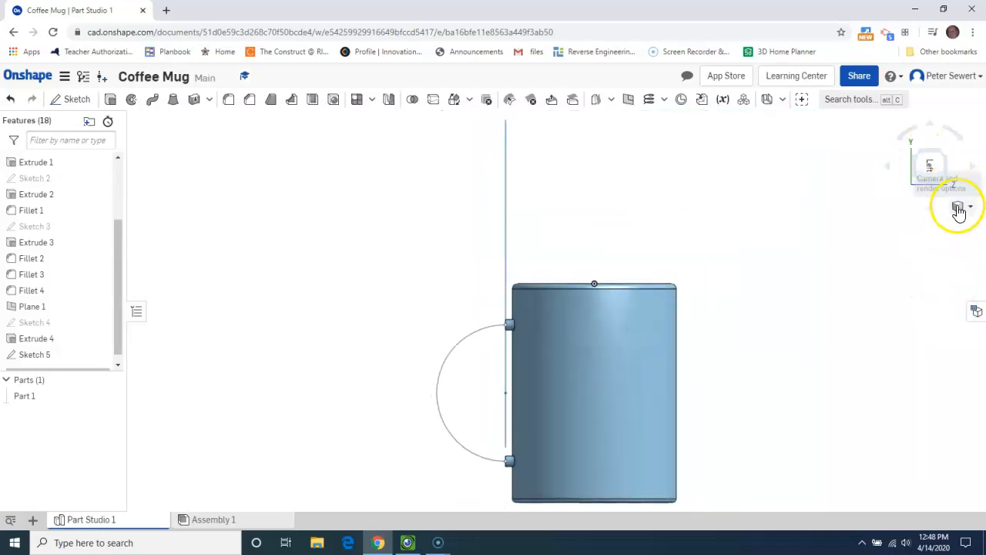
pyautogui.click(959, 210)
pyautogui.click(924, 262)
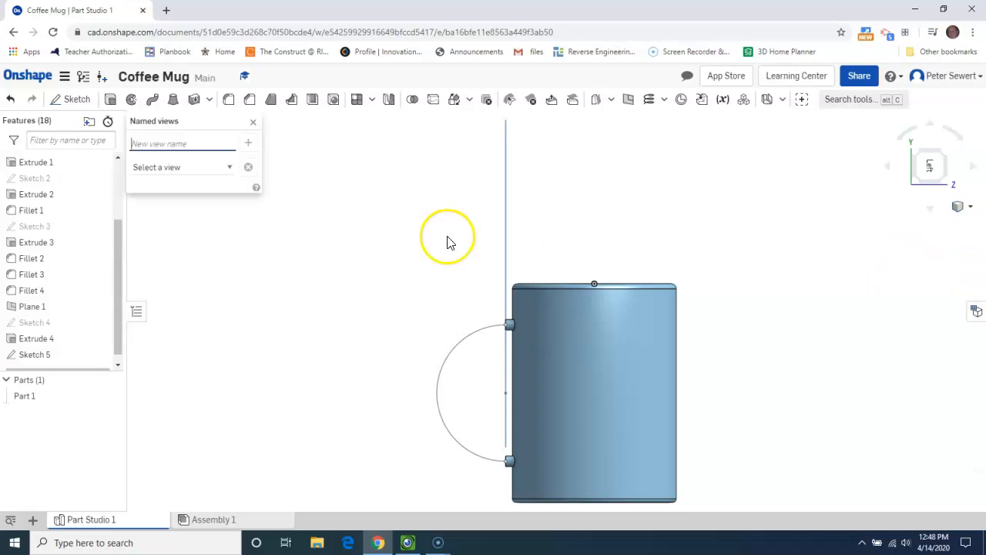
pyautogui.moveTo(178, 125); pyautogui.dragTo(854, 347)
pyautogui.click(889, 384)
pyautogui.click(852, 407)
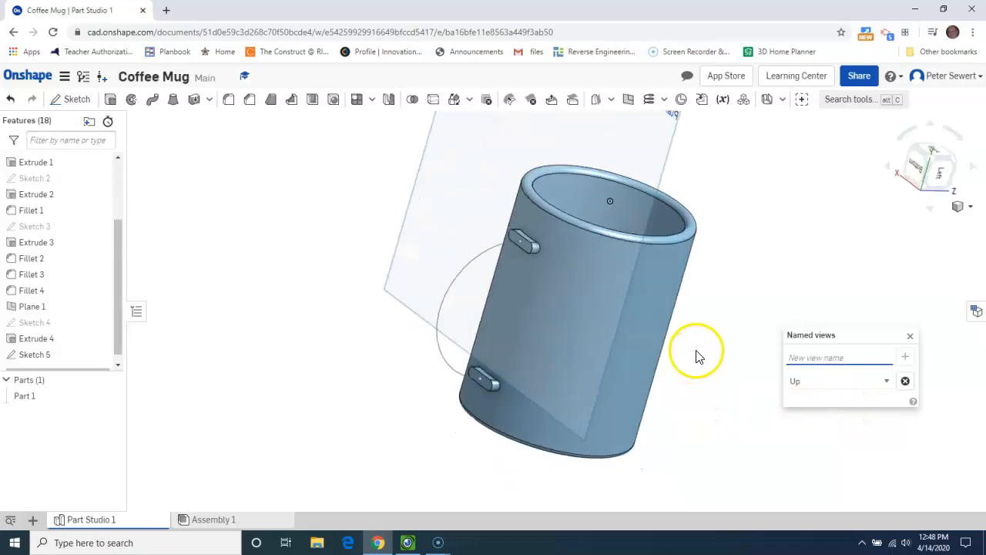
pyautogui.moveTo(800, 225); pyautogui.dragTo(738, 251, button='middle')
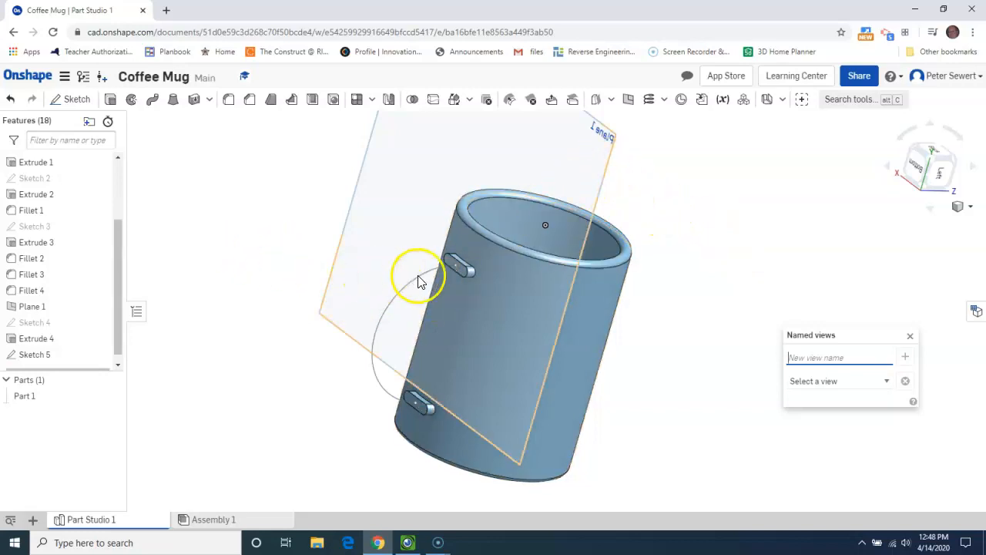
# Sketch on Plane 1 the projected outline of the upper slot-shaped stub's end face and accept the sketch
pyautogui.scroll(-1, 461, 275)
pyautogui.scroll(5, 461, 275)
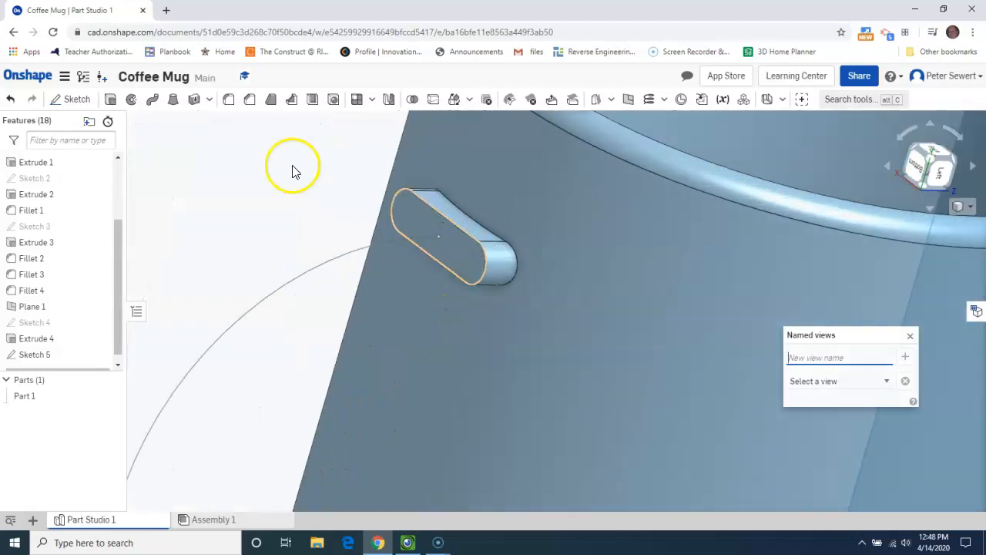
pyautogui.click(75, 100)
pyautogui.scroll(-5, 208, 207)
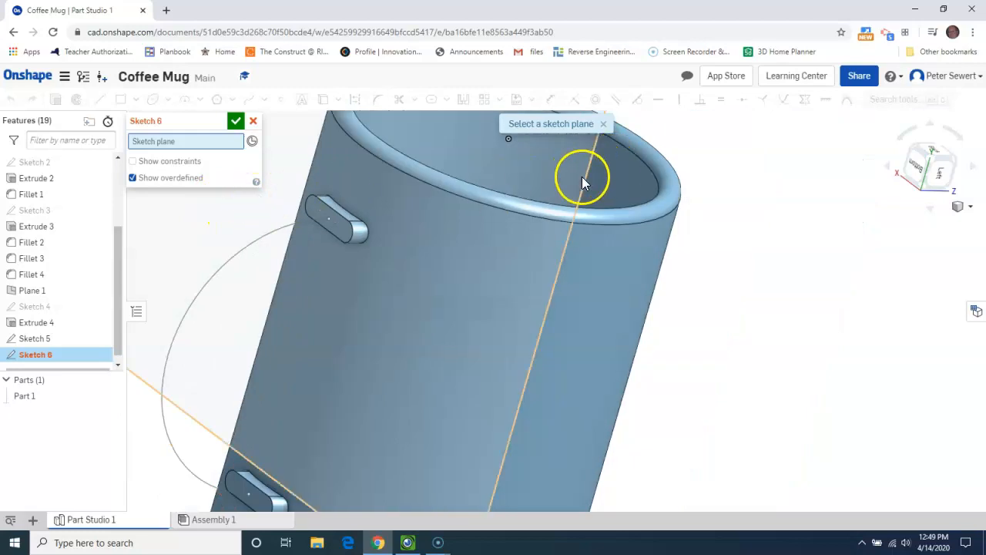
pyautogui.click(582, 176)
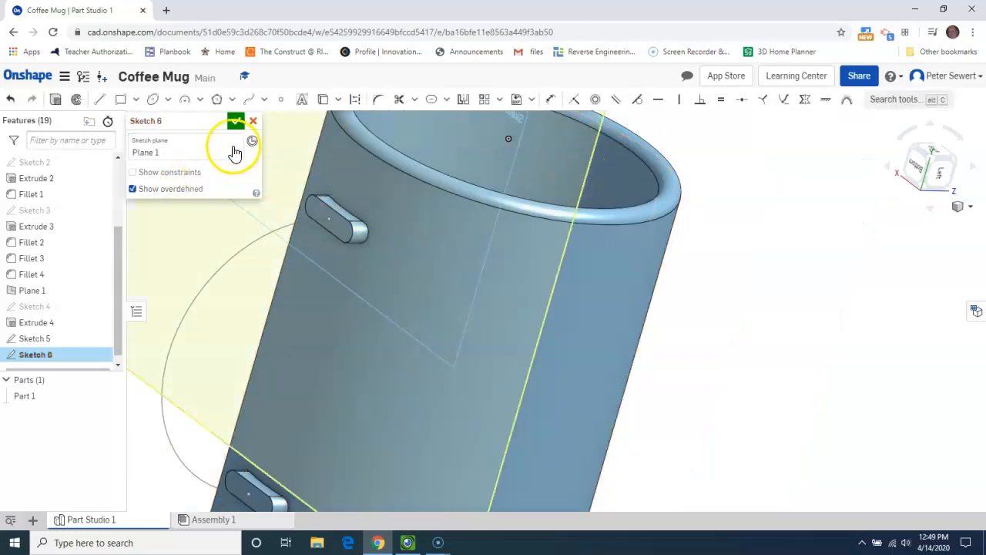
pyautogui.click(323, 103)
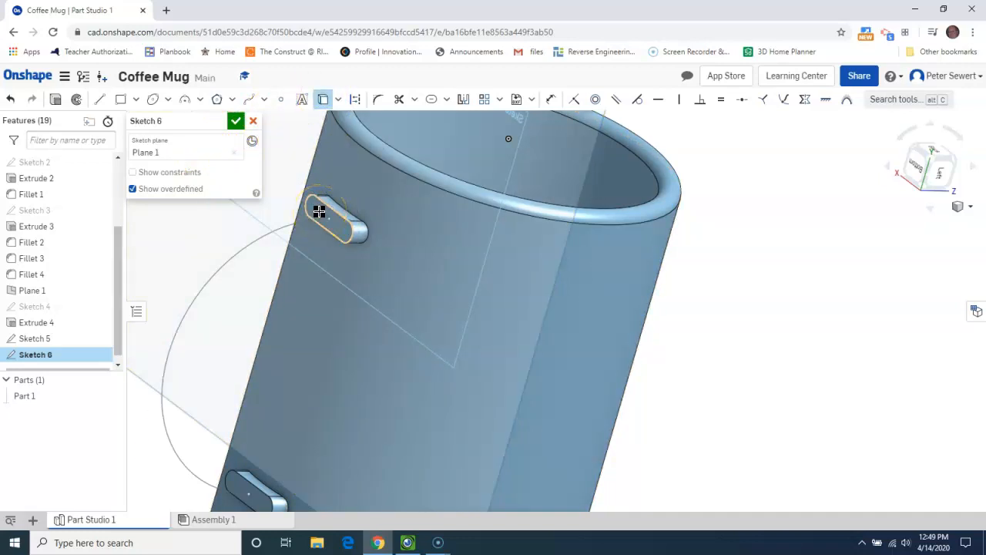
pyautogui.click(319, 212)
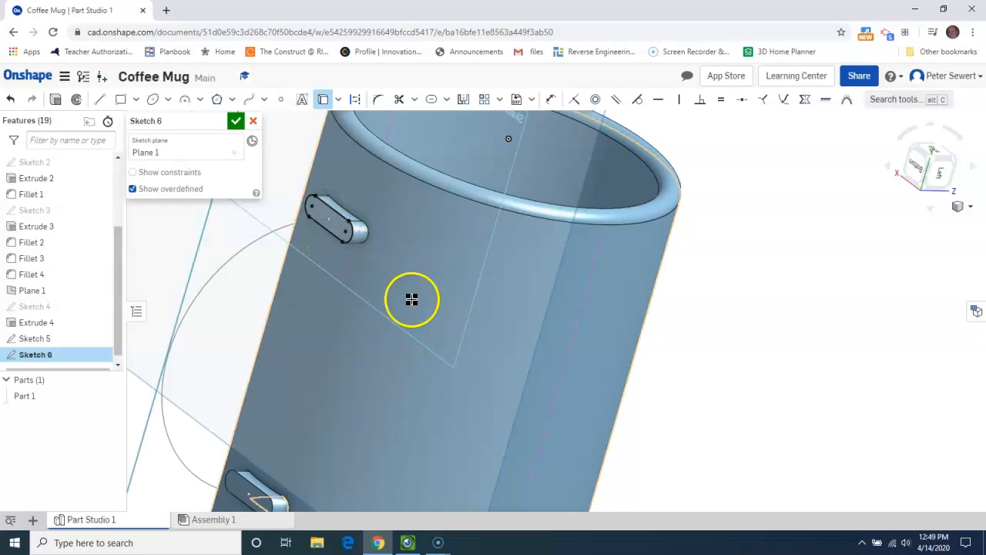
pyautogui.click(236, 121)
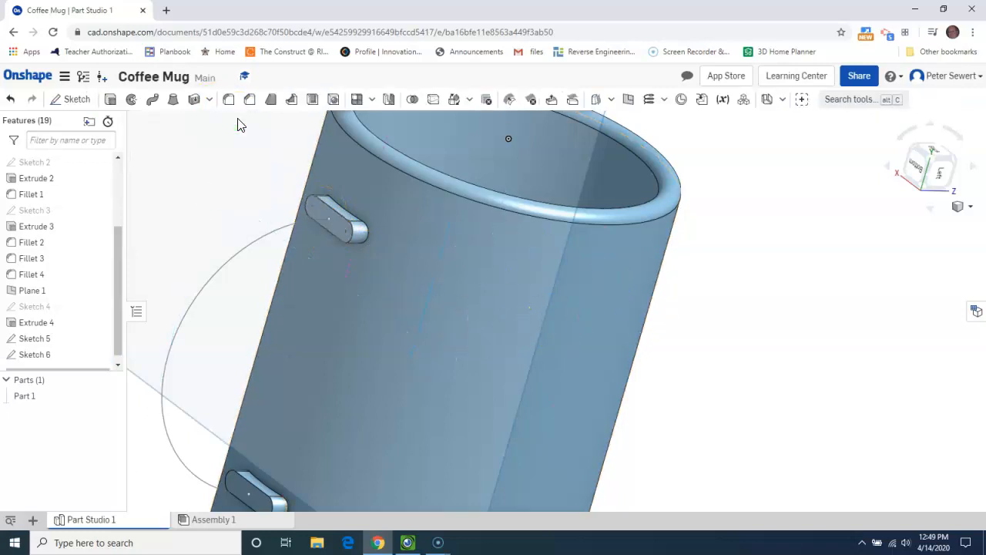
# Sweep the projected slot profile along the half-ellipse path, adding it to the mug as a solid handle
pyautogui.scroll(1, 220, 191)
pyautogui.scroll(-2, 220, 191)
pyautogui.moveTo(212, 198); pyautogui.dragTo(334, 180, button='middle')
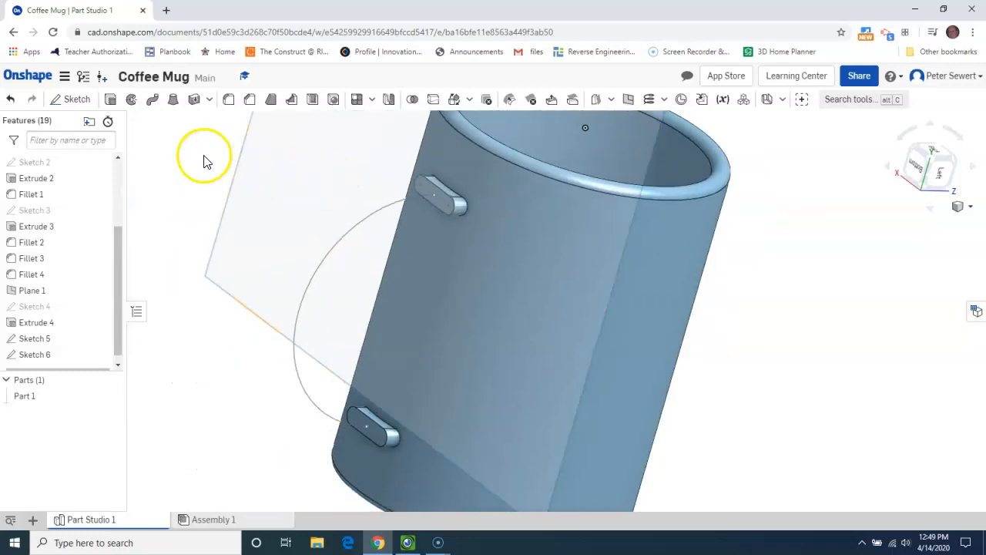
pyautogui.click(154, 101)
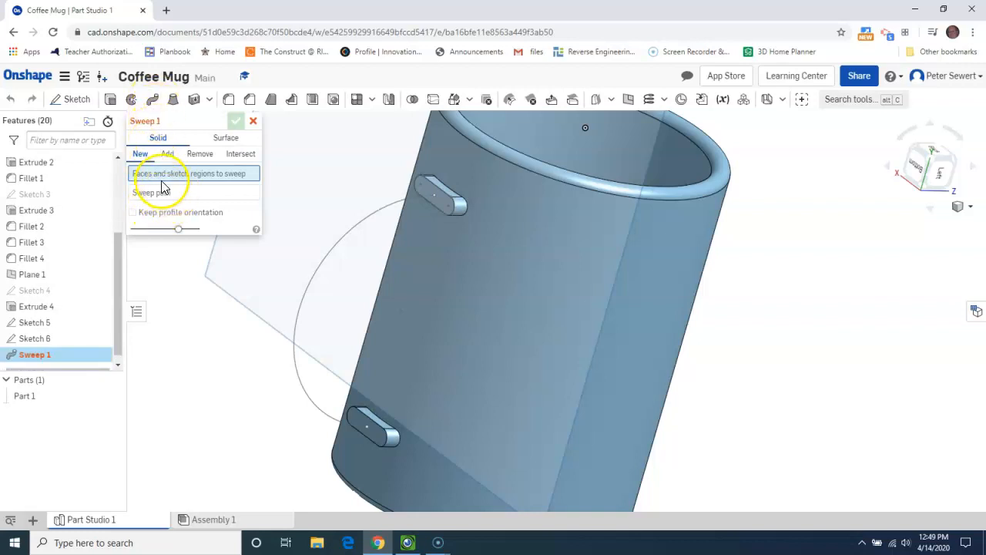
pyautogui.click(434, 200)
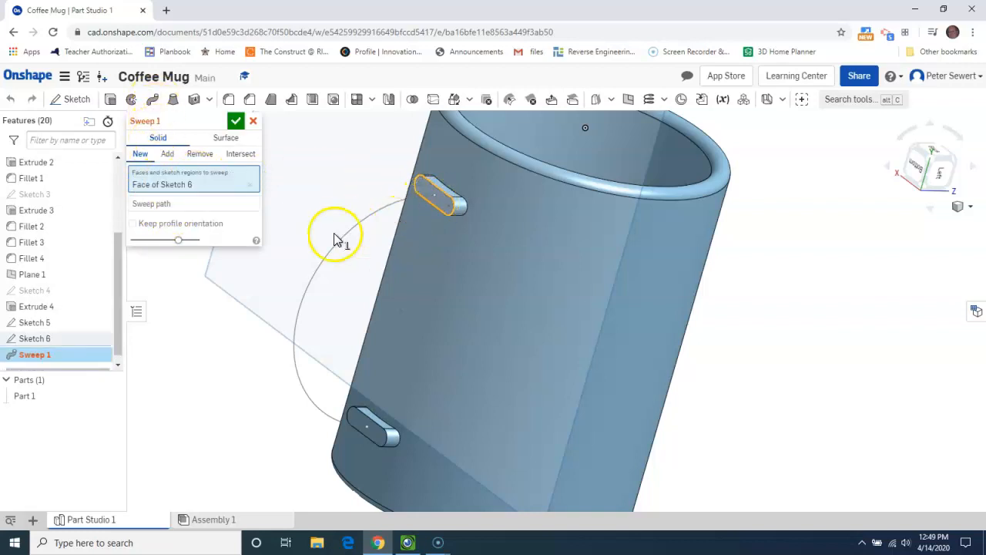
pyautogui.click(176, 207)
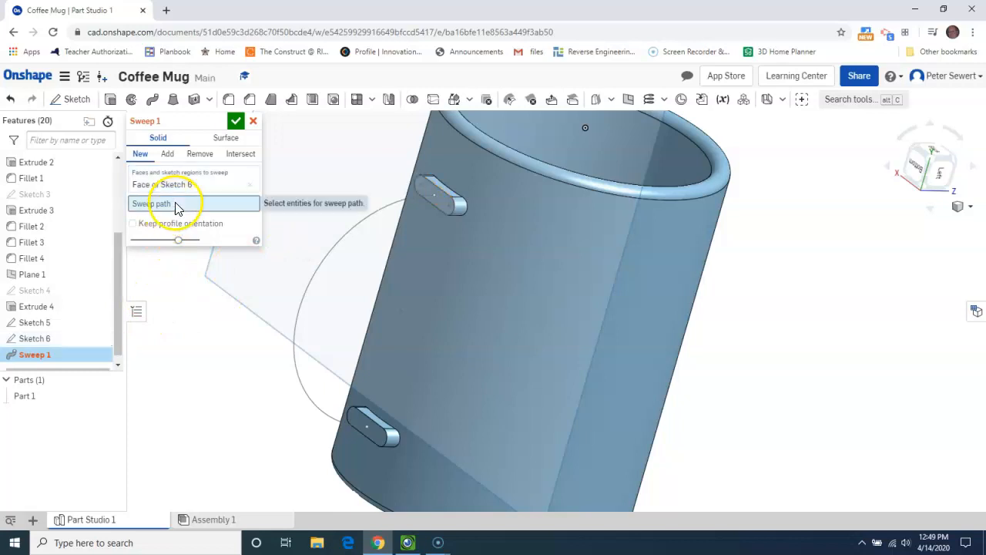
pyautogui.click(353, 230)
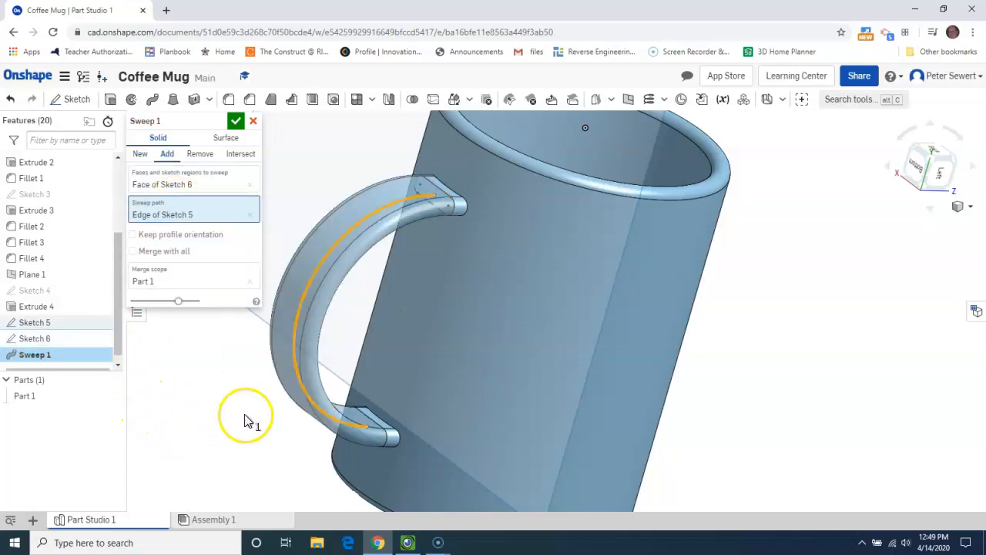
pyautogui.click(235, 122)
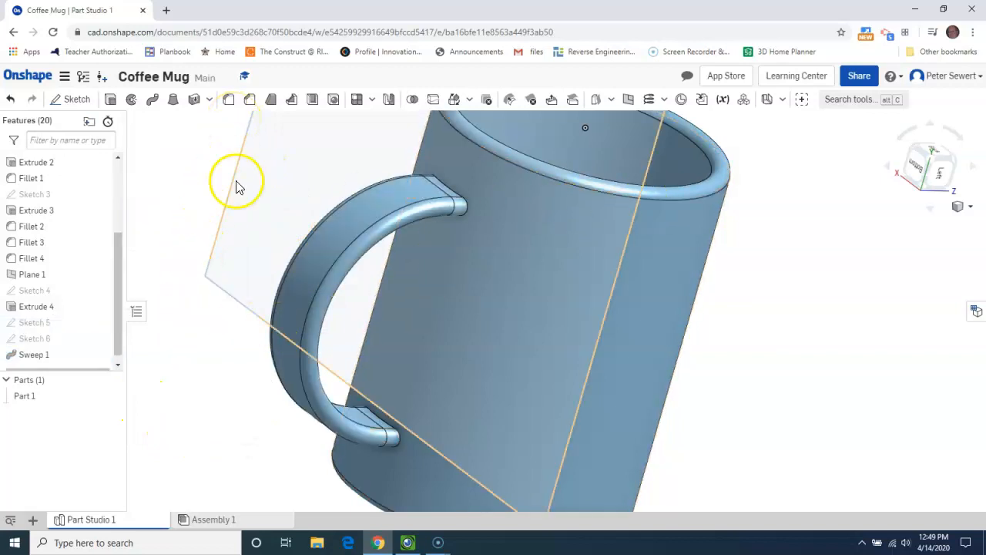
# Hide Plane 1 and bring the finished mug with its handle fully into view
pyautogui.moveTo(119, 256)
pyautogui.mouseDown()
pyautogui.moveTo(126, 172)
pyautogui.moveTo(127, 266)
pyautogui.mouseUp()
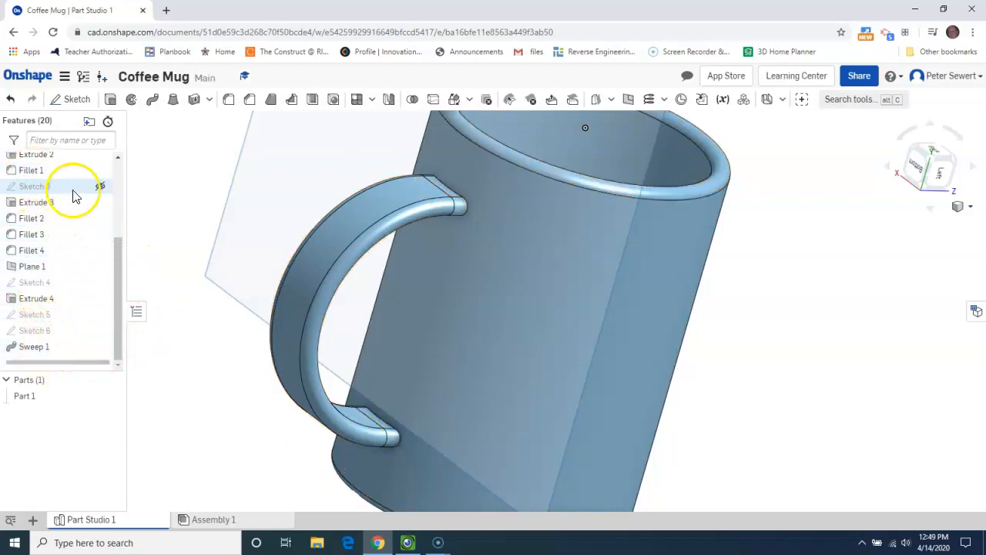
pyautogui.click(100, 266)
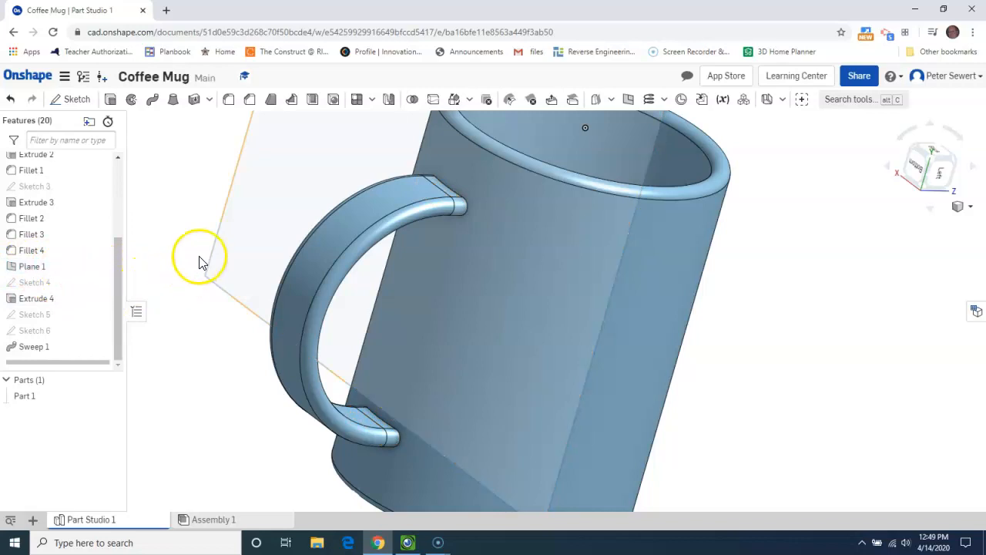
pyautogui.scroll(-2, 236, 253)
pyautogui.scroll(6, 268, 254)
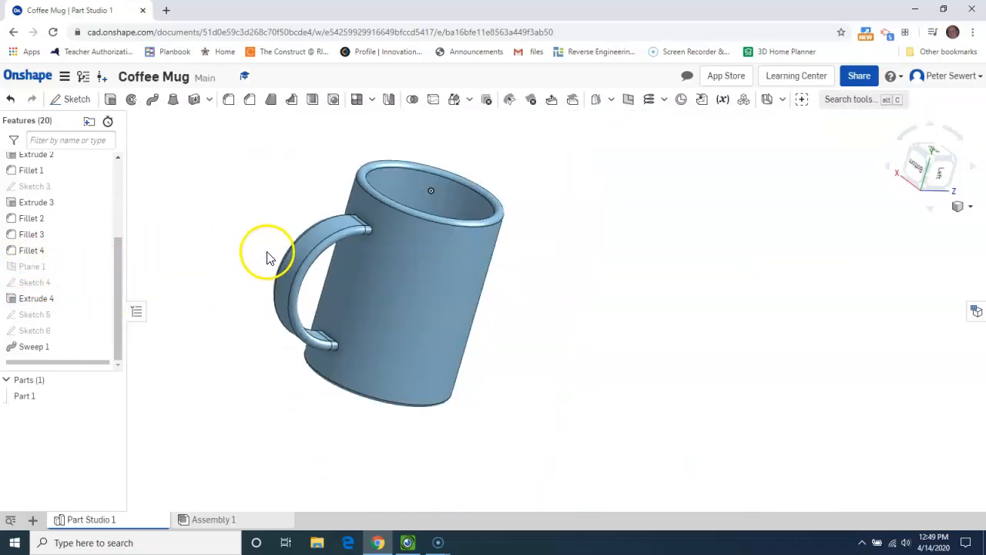
pyautogui.scroll(-2, 268, 253)
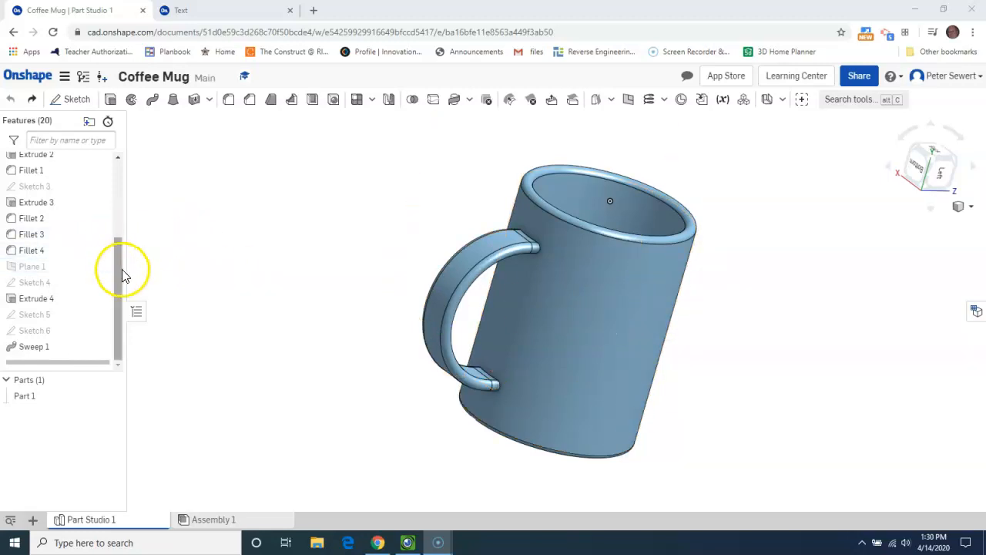
# Show the Right plane of the default geometry
pyautogui.moveTo(116, 269); pyautogui.dragTo(121, 176)
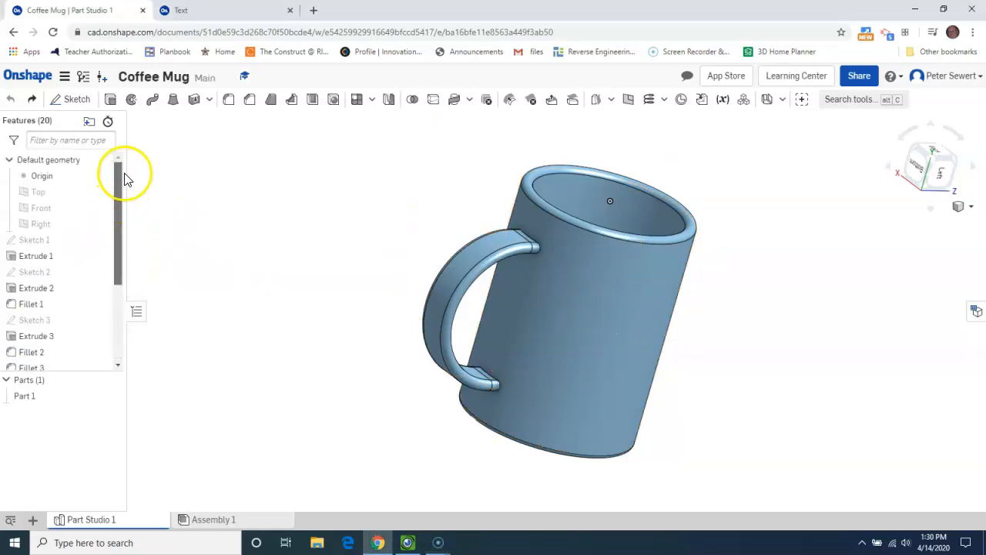
pyautogui.click(33, 225)
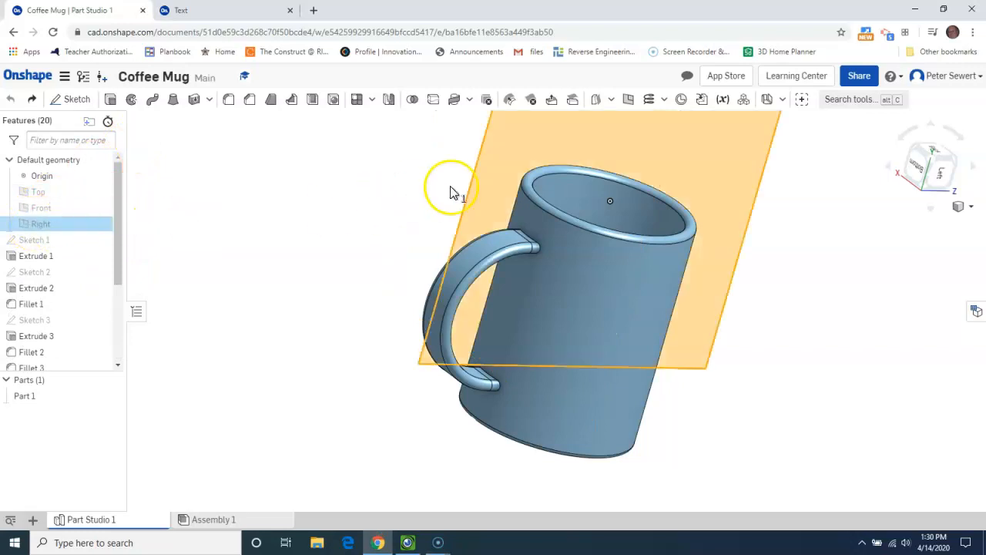
pyautogui.click(101, 224)
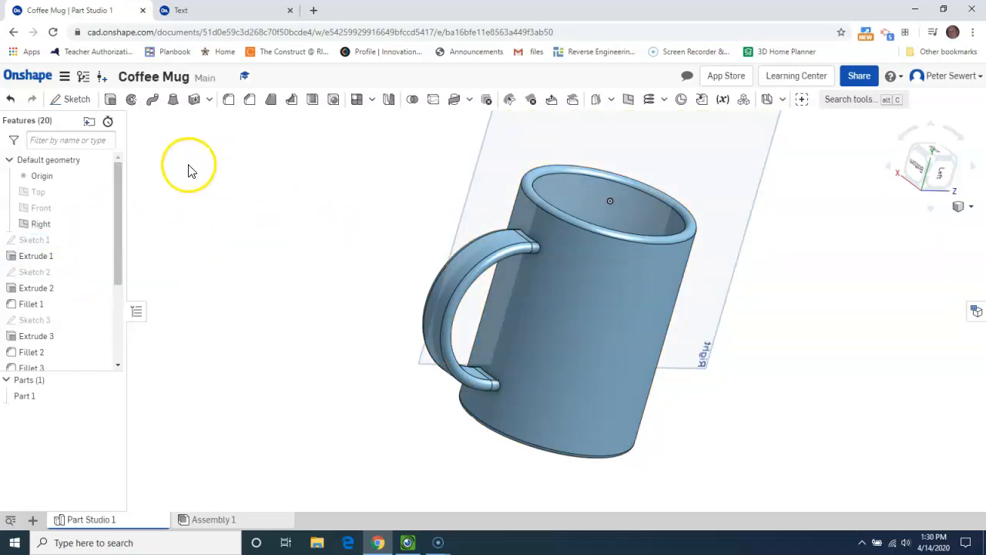
# Create a plane offset 1.625 in from the Right plane with the offset direction flipped, and hide the Right plane
pyautogui.click(628, 101)
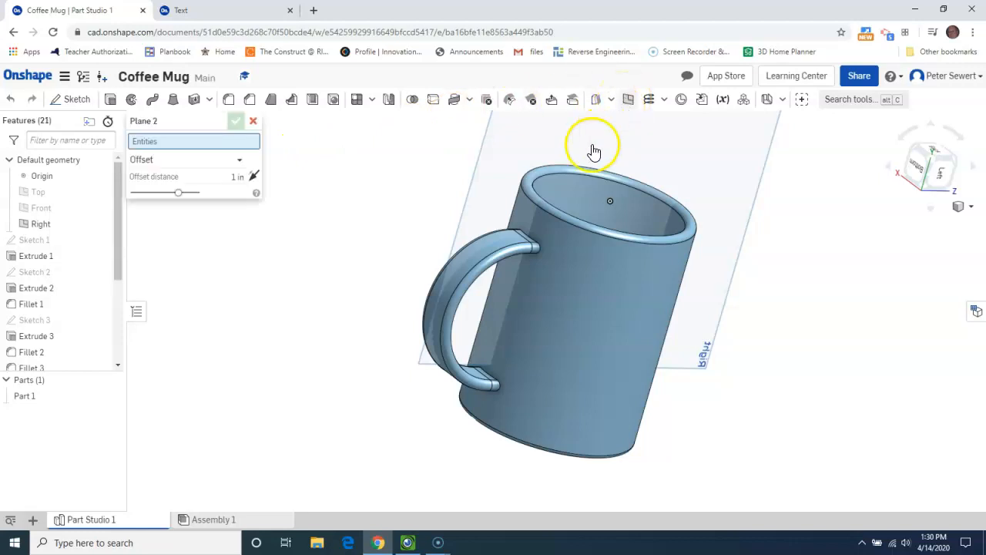
pyautogui.click(478, 171)
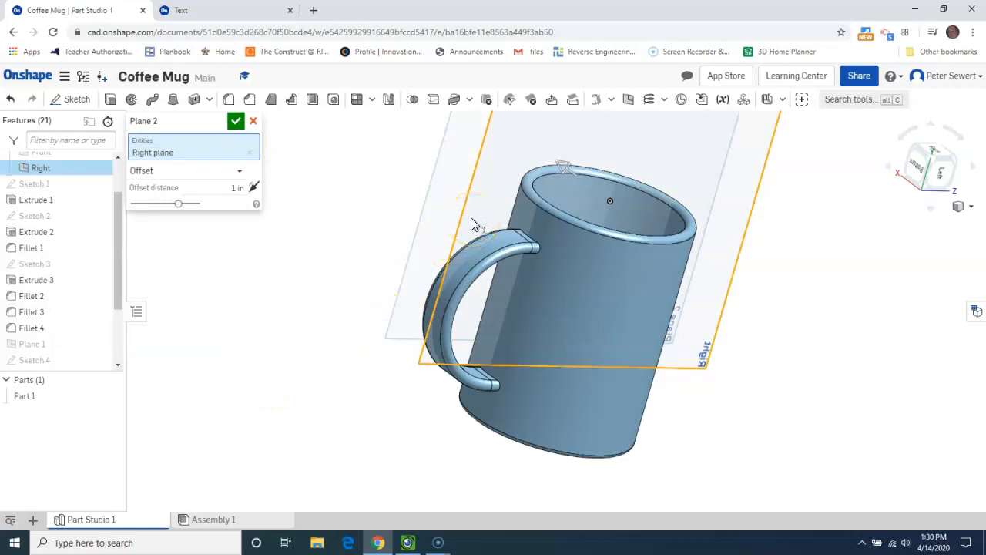
pyautogui.click(563, 170)
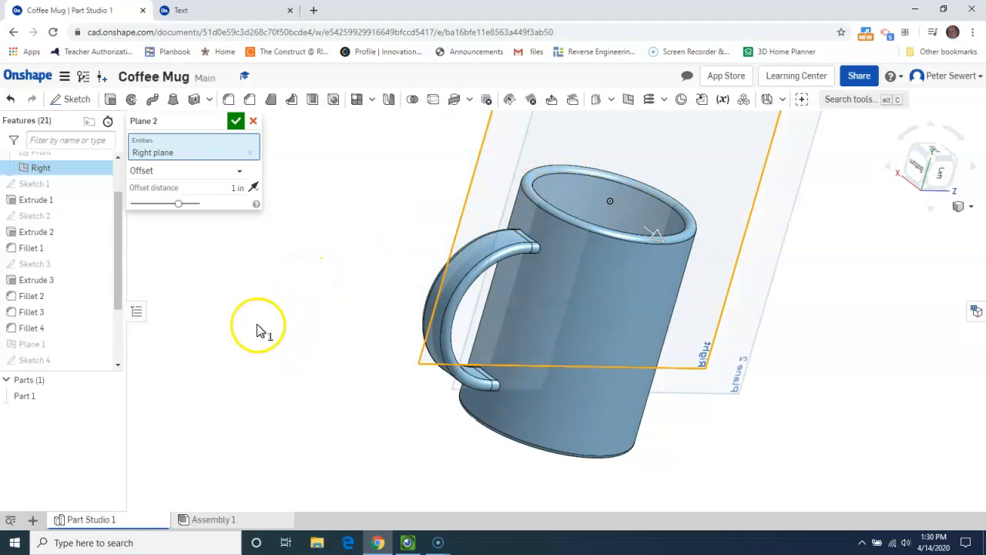
pyautogui.click(229, 190)
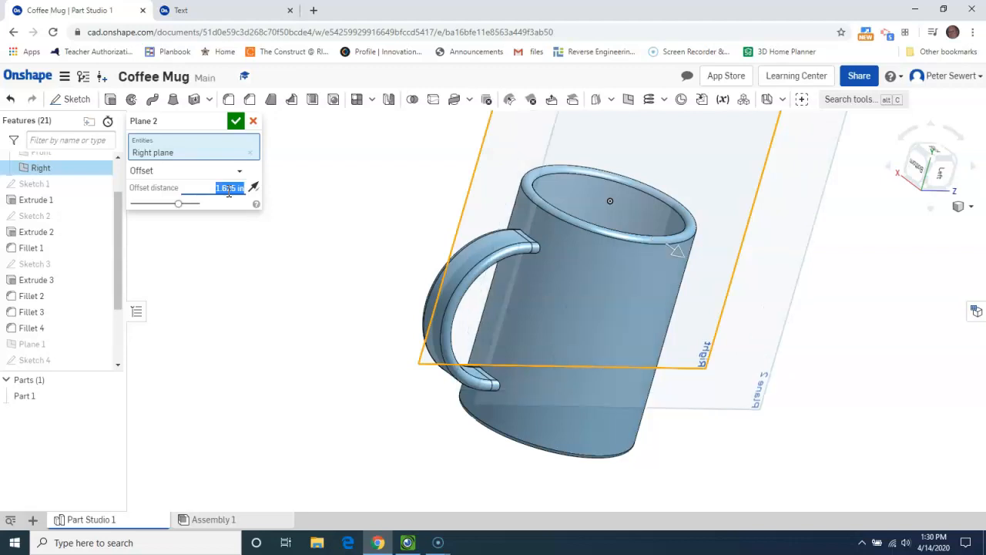
pyautogui.click(236, 122)
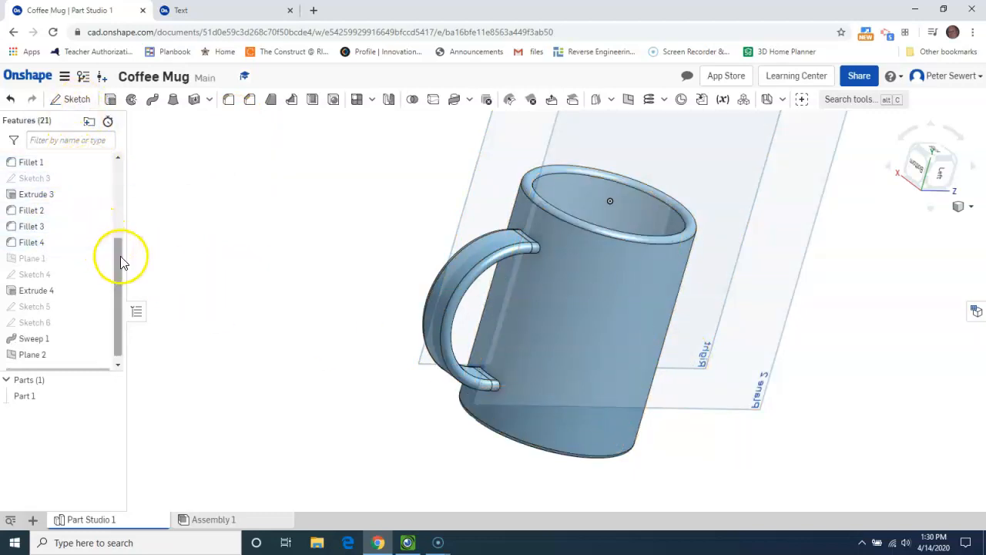
pyautogui.moveTo(119, 260); pyautogui.dragTo(132, 180)
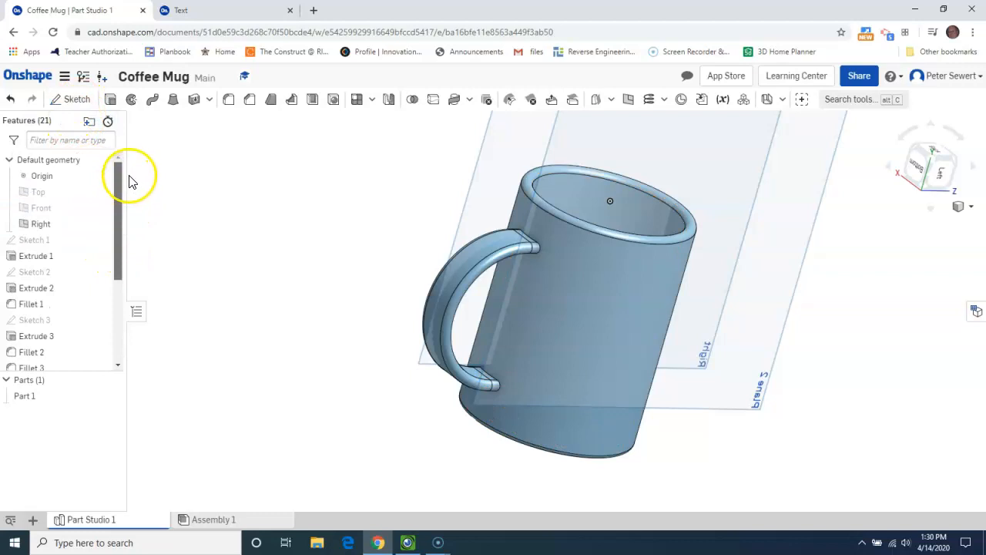
pyautogui.click(101, 225)
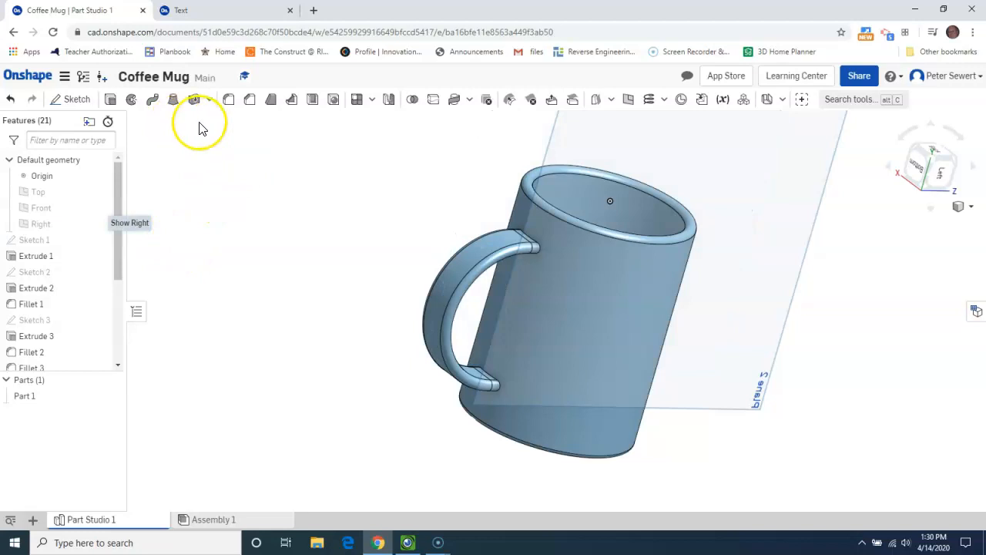
# Start a sketch on the new offset plane beside the mug and view it normal to the sketch plane
pyautogui.click(73, 99)
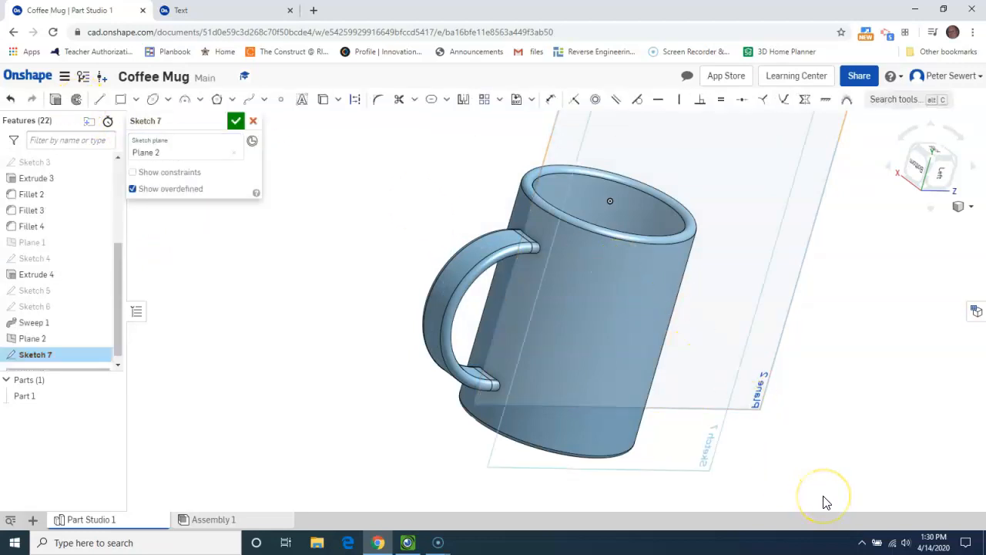
pyautogui.rightClick(902, 286)
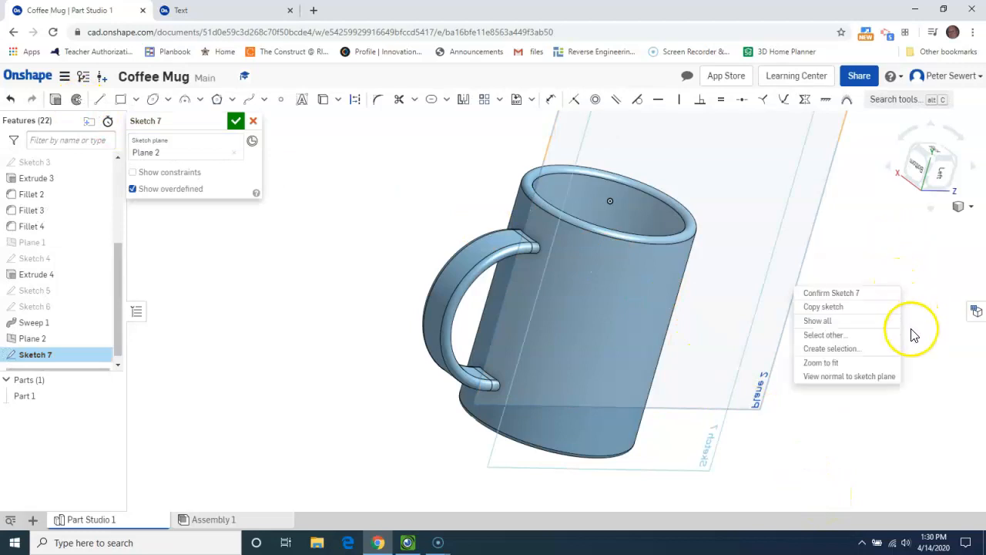
pyautogui.click(876, 377)
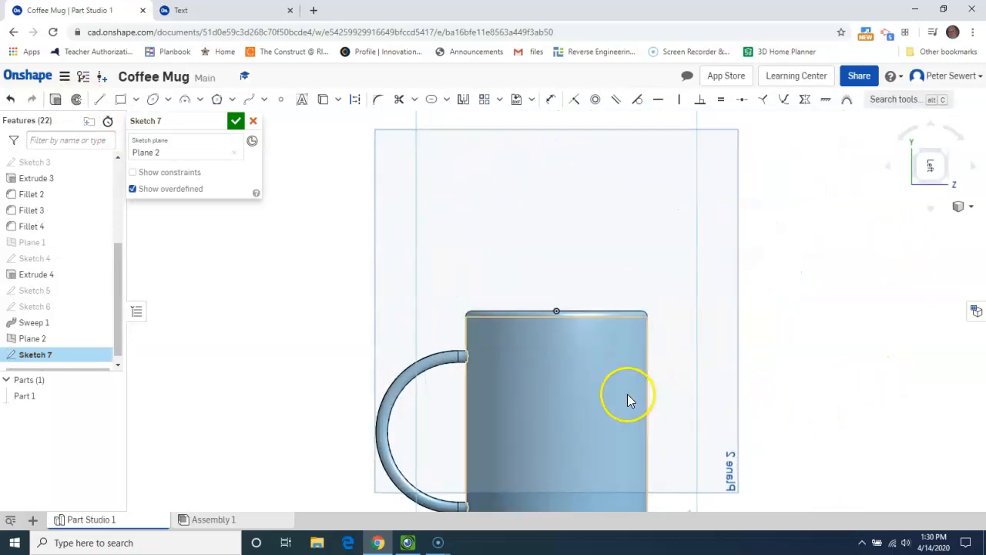
pyautogui.moveTo(609, 296)
pyautogui.mouseDown(button='middle')
pyautogui.moveTo(605, 242)
pyautogui.moveTo(599, 254)
pyautogui.mouseUp(button='middle')
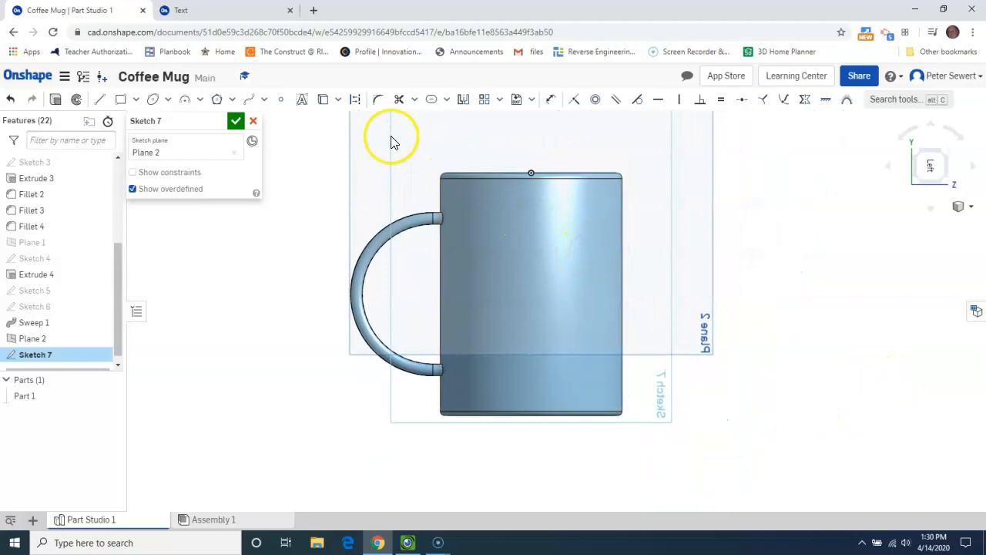
# Add sketch text across the mug body in a box about 2.3 in high, containing the owner's name and mirrored horizontally
pyautogui.click(302, 100)
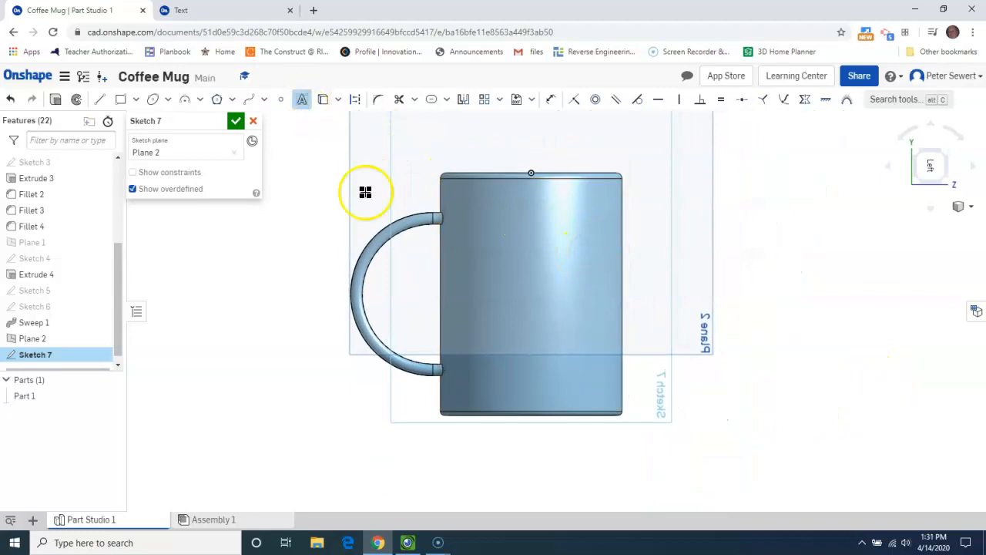
pyautogui.click(474, 320)
pyautogui.click(602, 257)
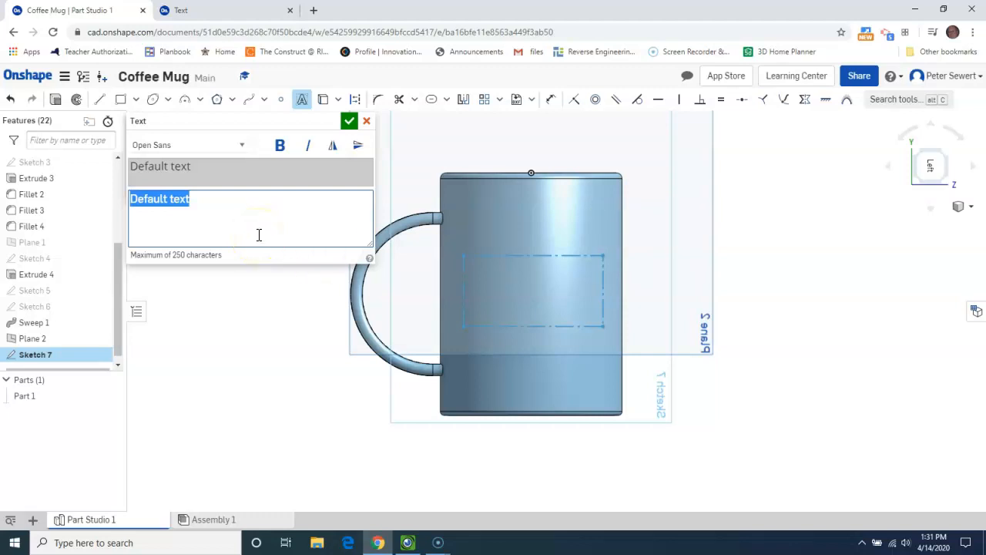
pyautogui.write('Mr. Sewert')
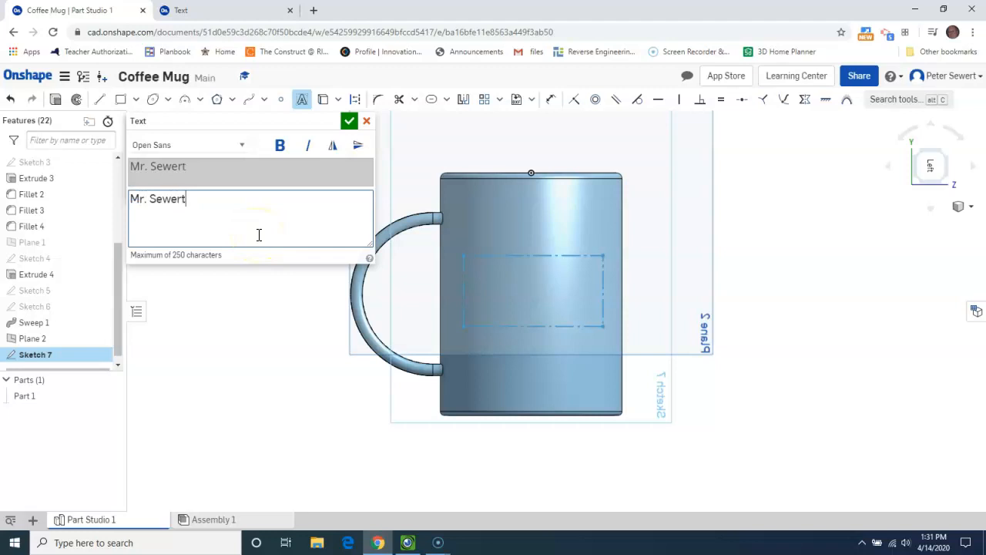
pyautogui.click(333, 148)
pyautogui.click(333, 149)
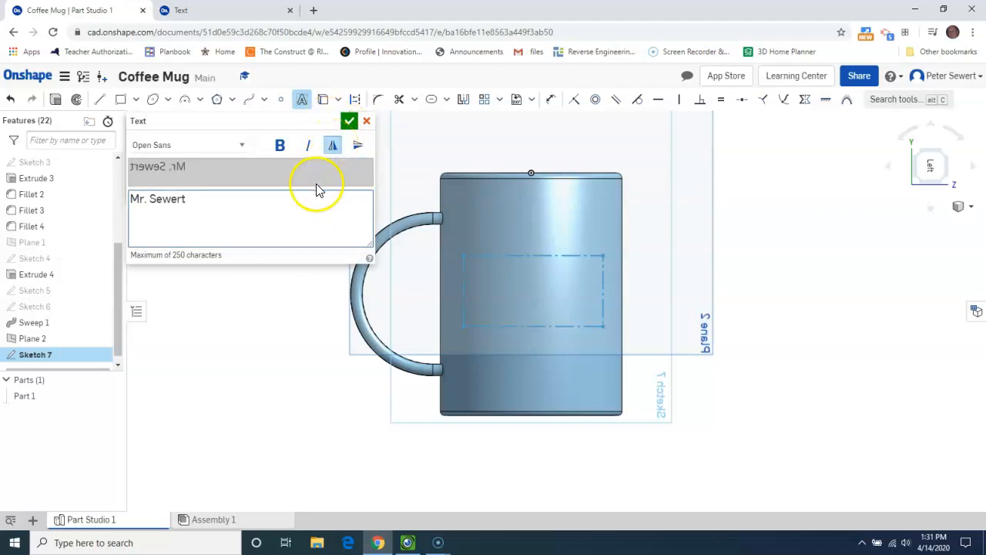
pyautogui.click(348, 126)
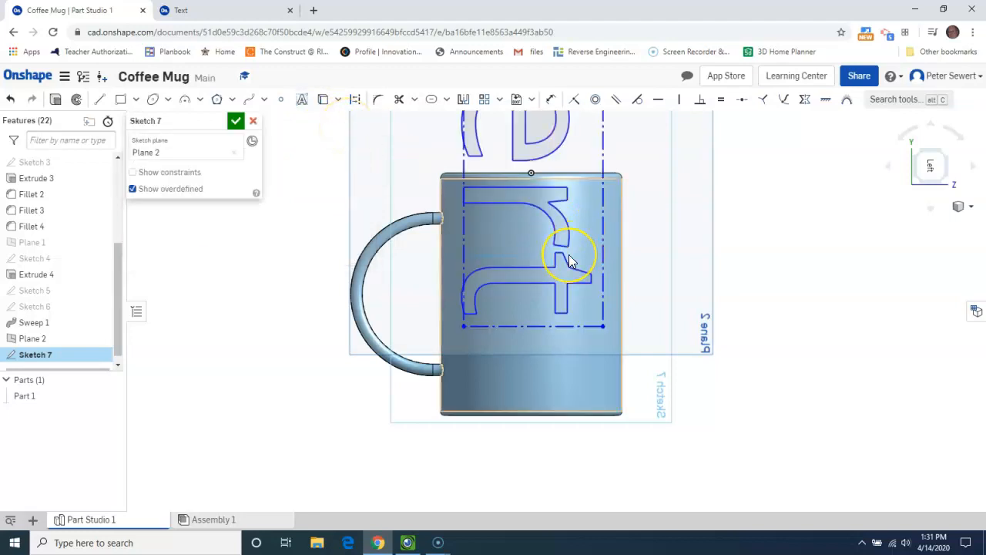
# Show the sketch constraints and apply a Horizontal constraint to the centerline crossing the text box
pyautogui.scroll(3, 569, 254)
pyautogui.scroll(-2, 569, 255)
pyautogui.scroll(-4, 562, 234)
pyautogui.moveTo(548, 166); pyautogui.dragTo(512, 363, button='middle')
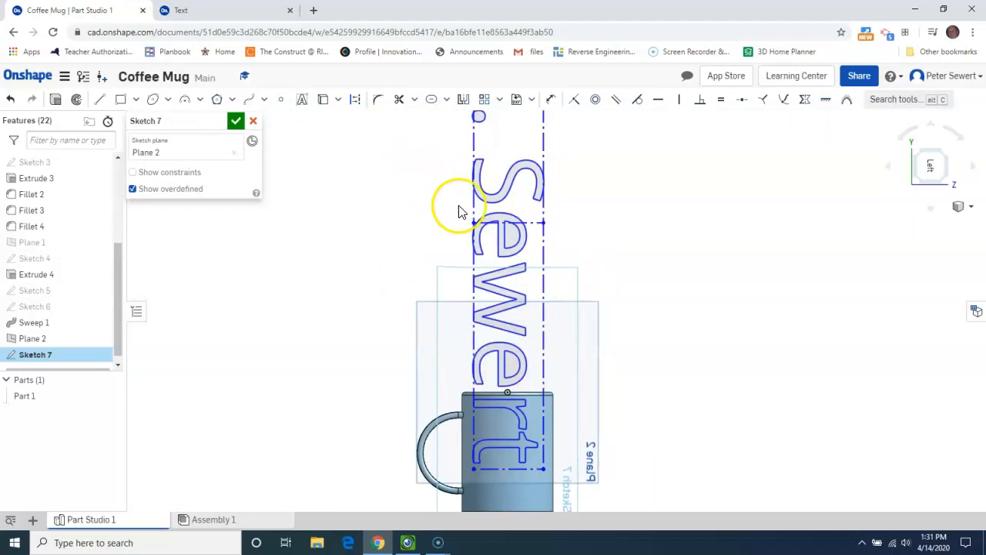
pyautogui.scroll(3, 486, 208)
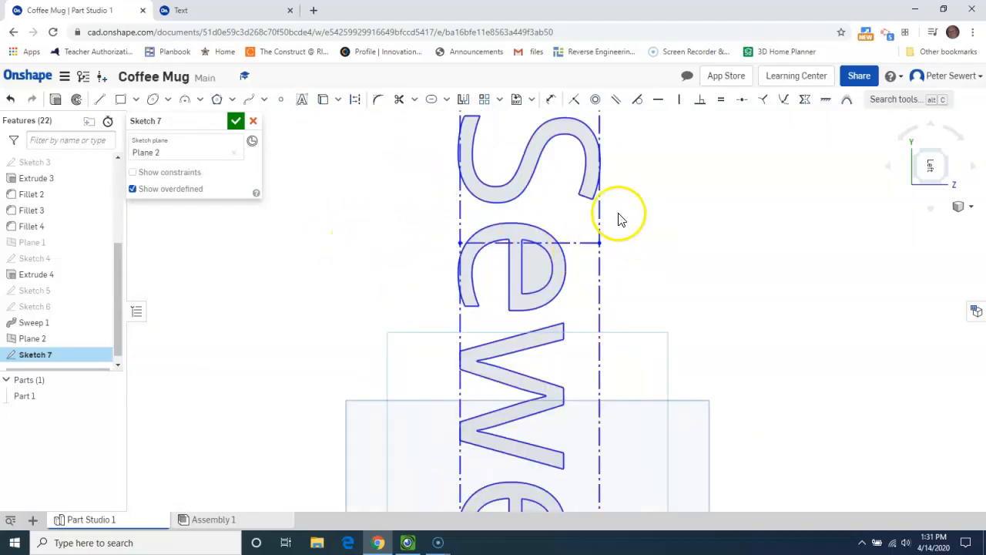
pyautogui.scroll(-5, 539, 231)
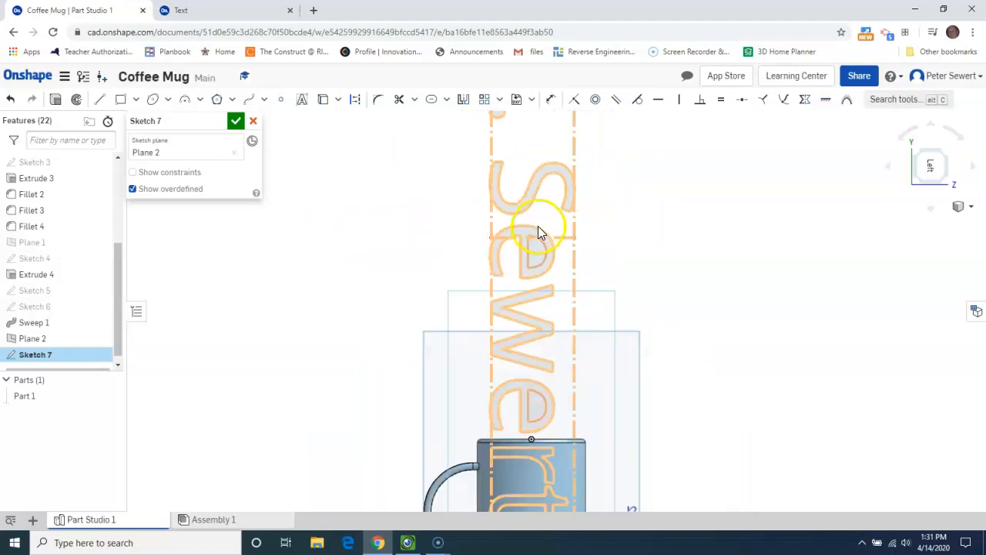
pyautogui.scroll(3, 548, 219)
pyautogui.scroll(5, 548, 216)
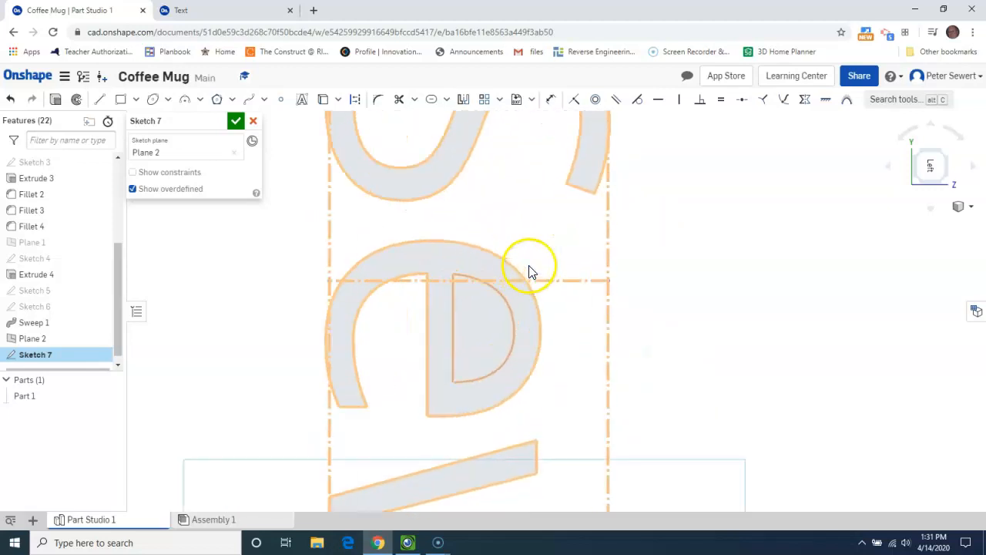
pyautogui.click(151, 176)
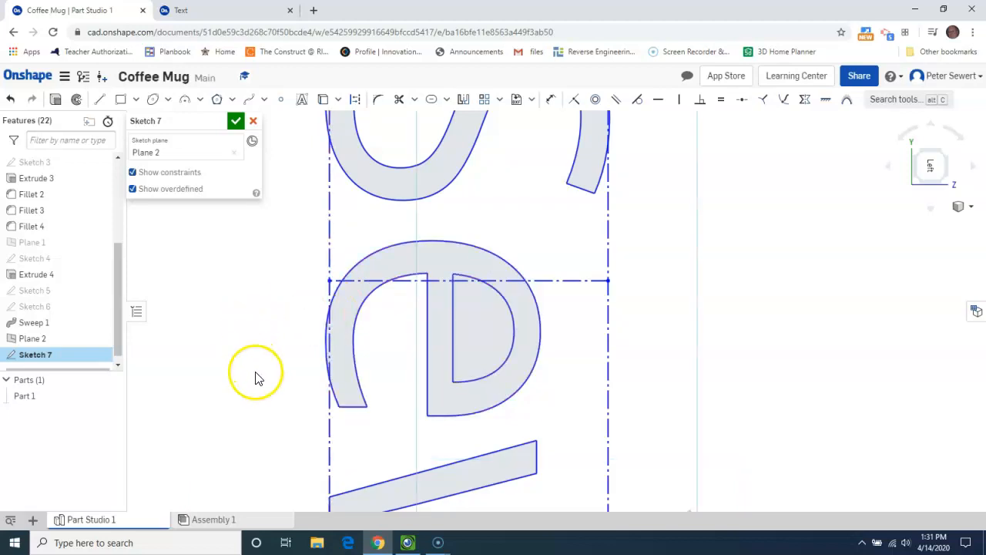
pyautogui.click(560, 284)
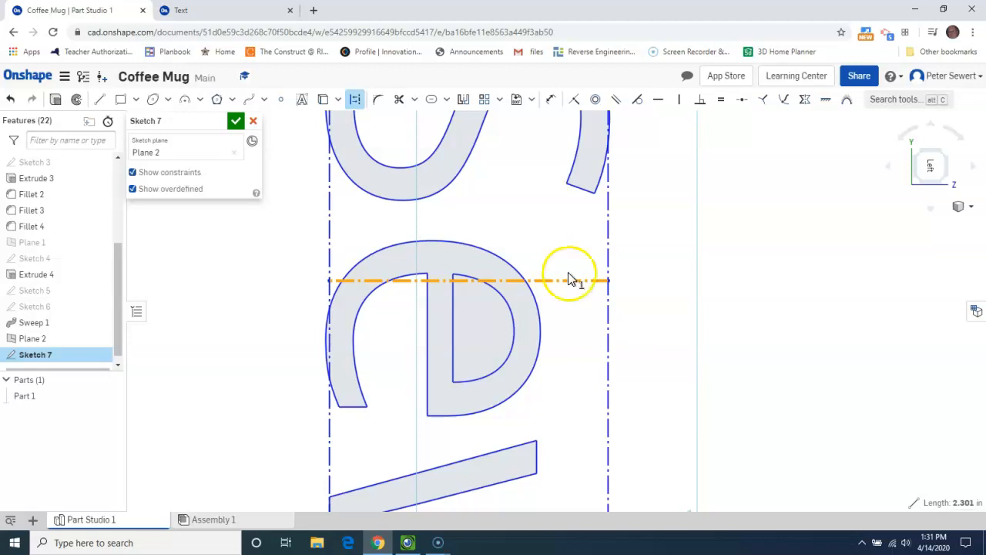
pyautogui.click(662, 102)
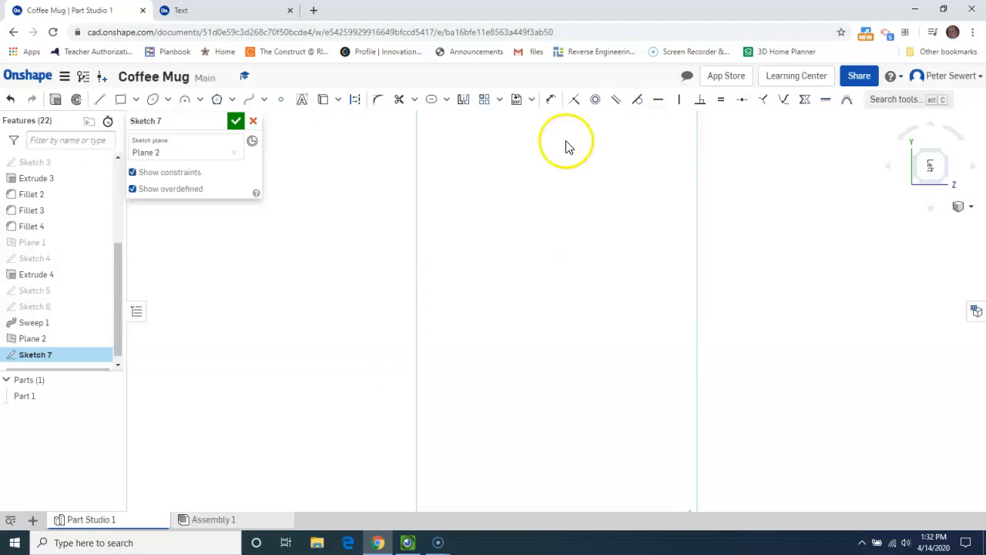
pyautogui.scroll(-5, 376, 330)
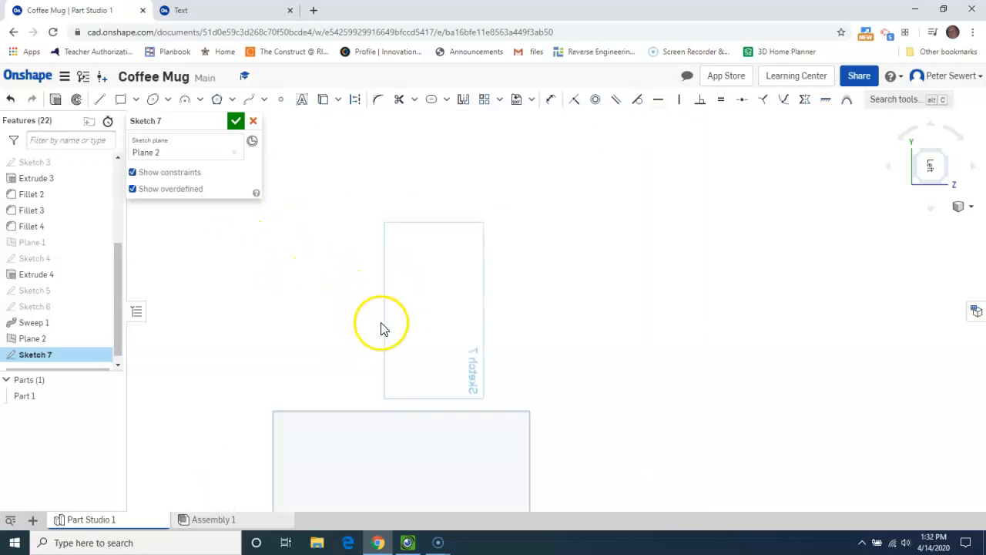
pyautogui.moveTo(393, 397); pyautogui.dragTo(433, 222, button='middle')
pyautogui.moveTo(369, 327); pyautogui.dragTo(513, 282, button='middle')
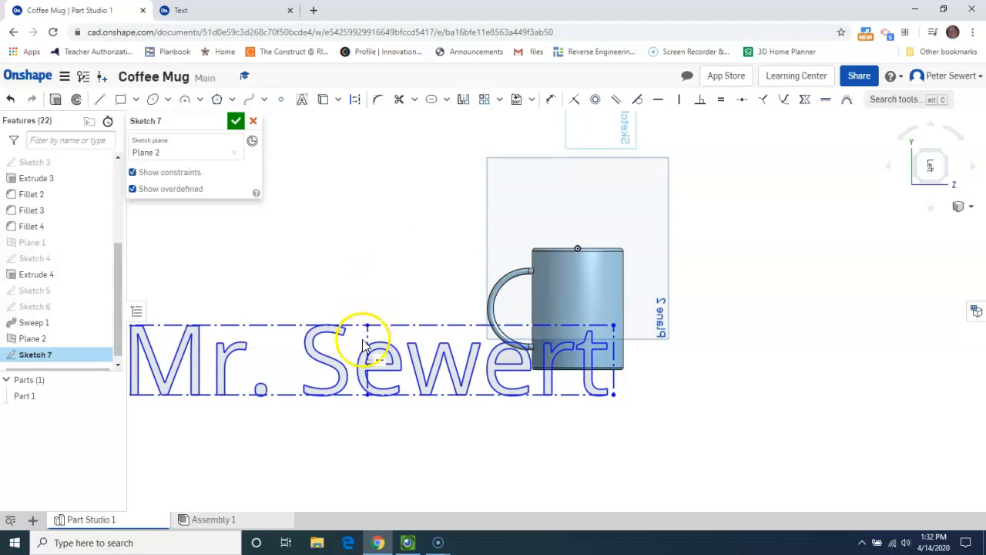
# Dimension the text box's centerline to the origin at 0 in to center the name on the mug
pyautogui.click(552, 102)
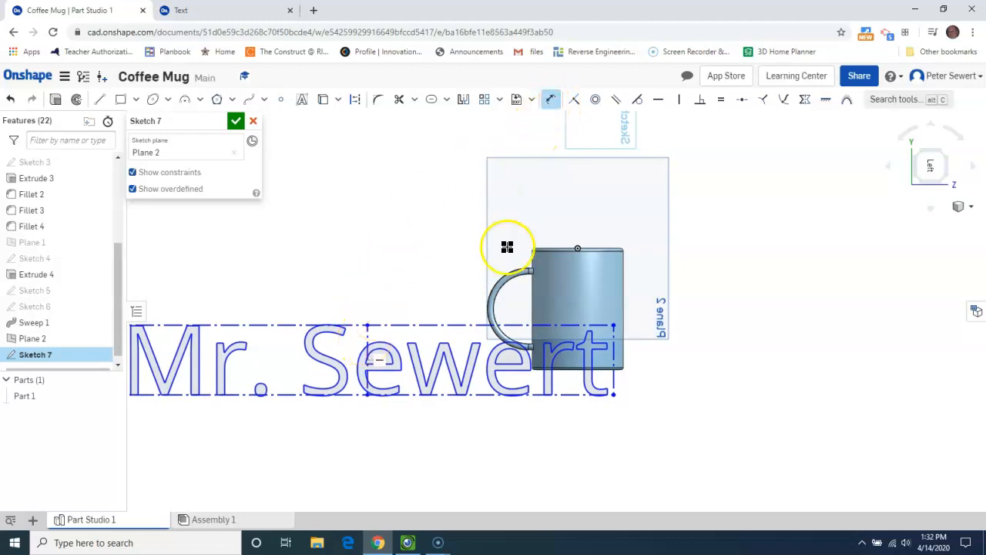
pyautogui.click(365, 336)
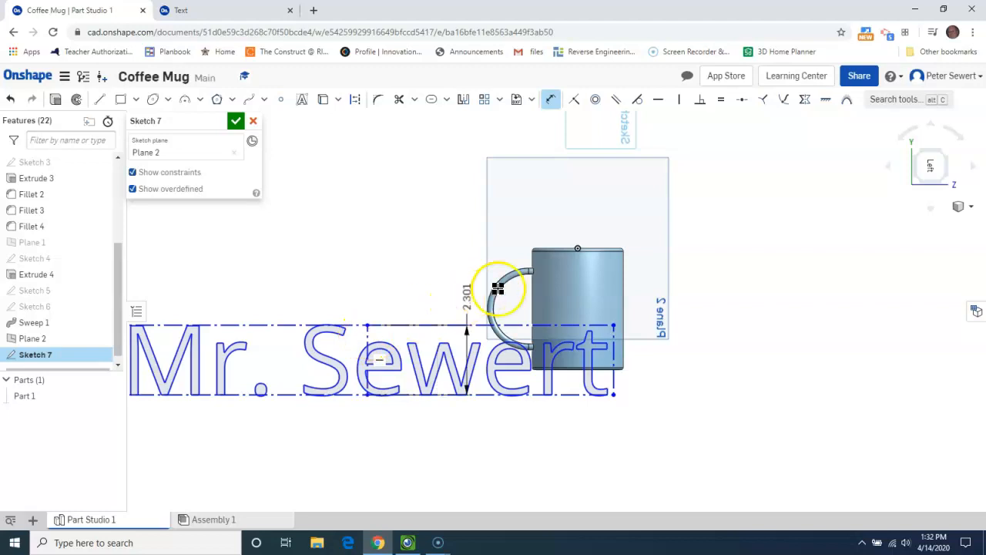
pyautogui.click(579, 245)
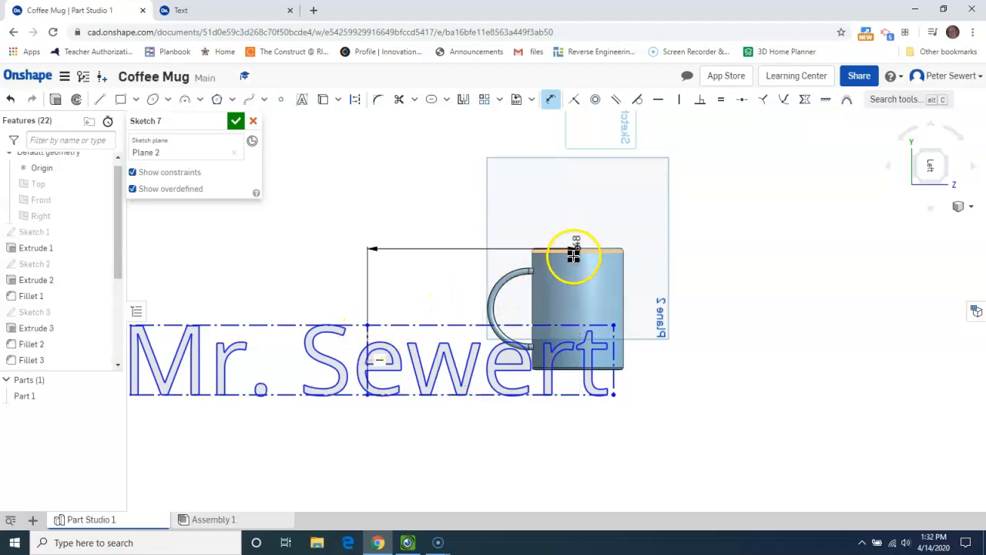
pyautogui.click(435, 238)
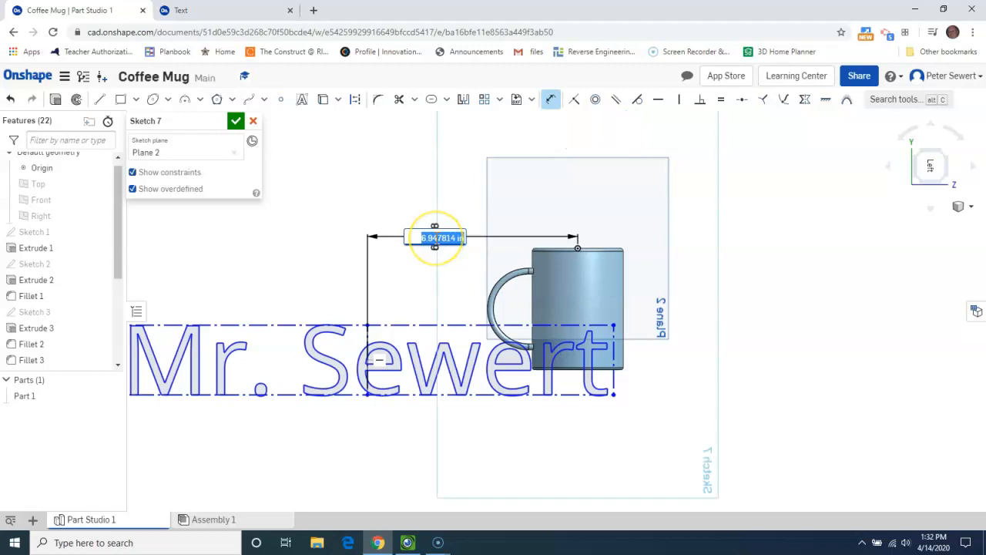
pyautogui.write('0')
pyautogui.press('Return')
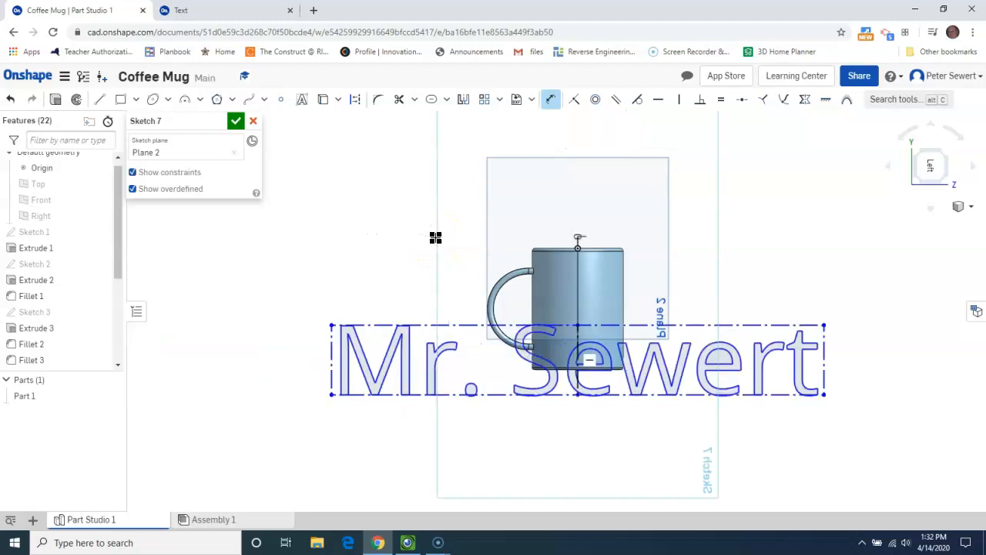
# Dimension the text box's upper edge 0.75 in below the edge beneath the mug's rim fillet
pyautogui.click(617, 326)
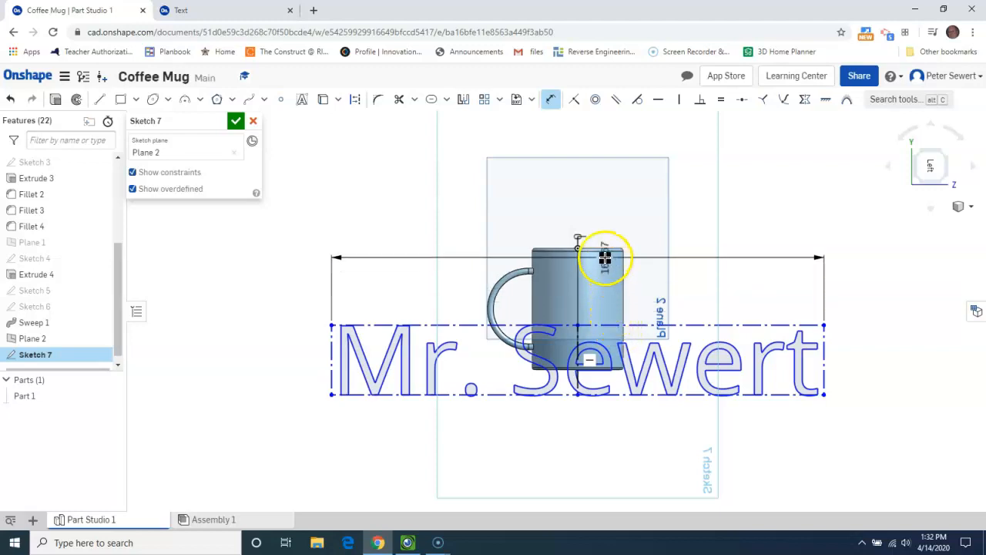
pyautogui.click(605, 251)
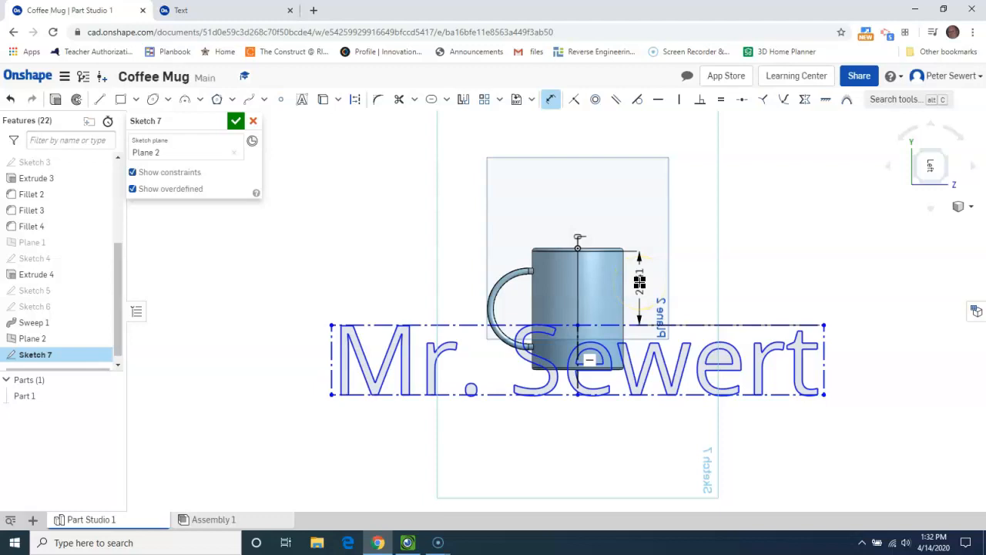
pyautogui.click(640, 285)
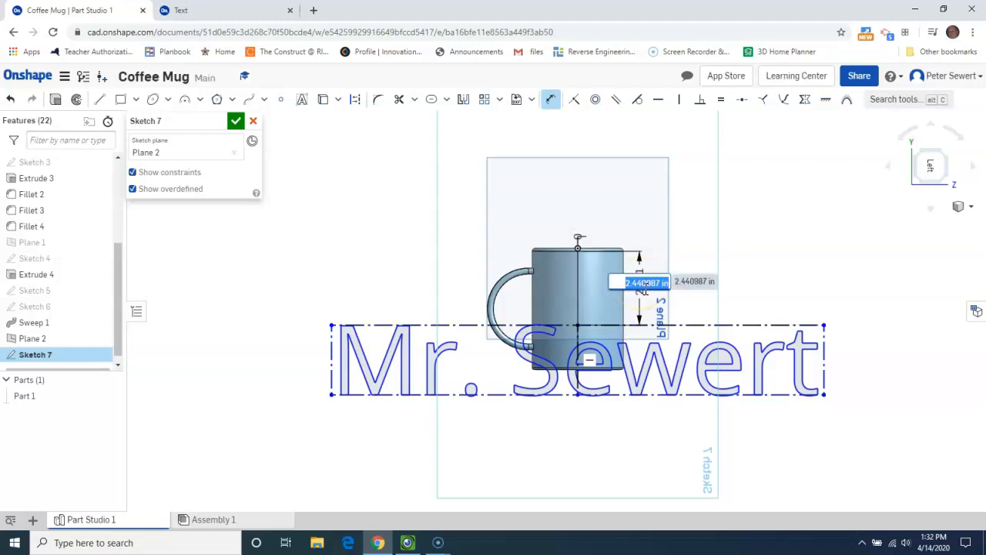
pyautogui.press('BackSpace')
pyautogui.write('75')
pyautogui.press('Return')
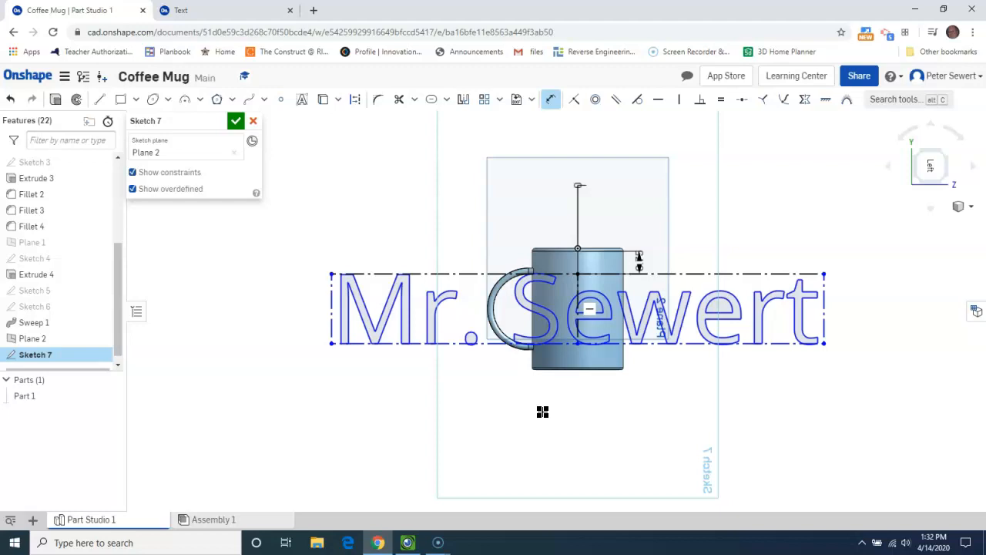
# Set the text box's height to 0.25 in and finish the sketch
pyautogui.click(822, 315)
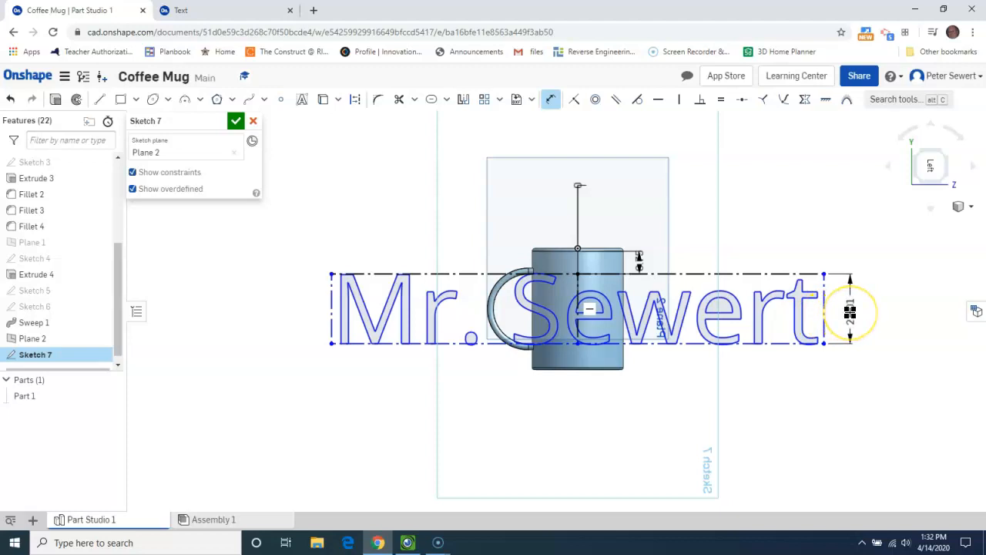
pyautogui.click(850, 311)
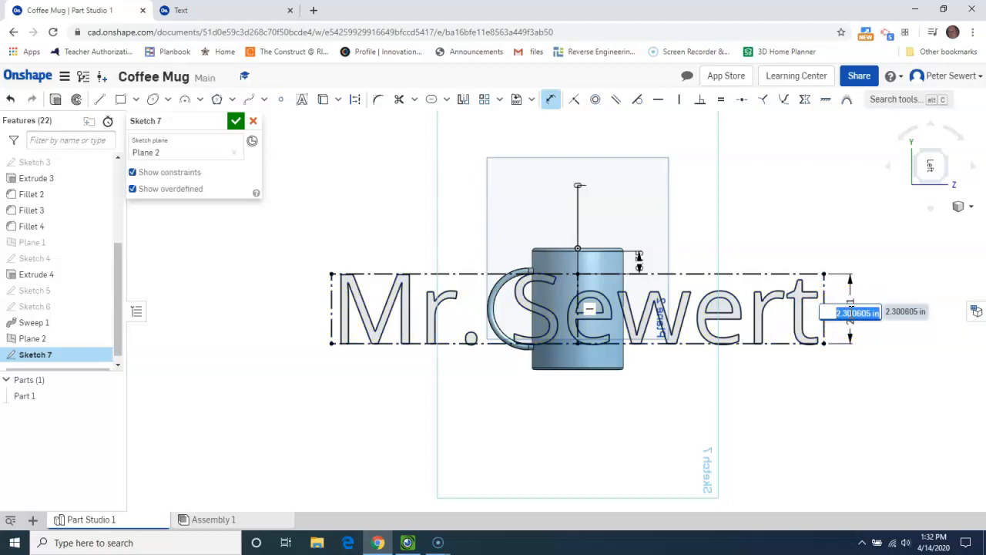
pyautogui.write('.25')
pyautogui.press('Return')
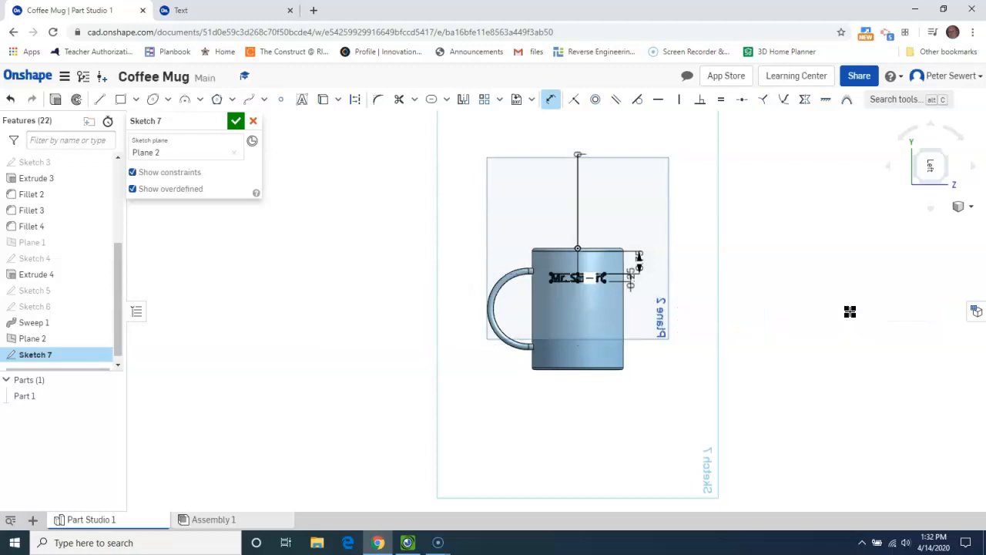
pyautogui.scroll(8, 617, 276)
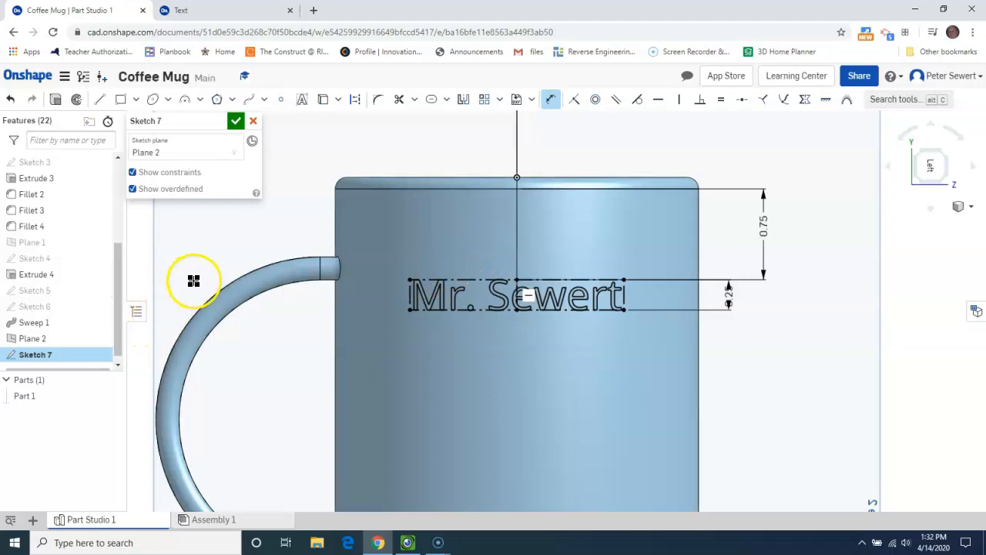
pyautogui.click(236, 123)
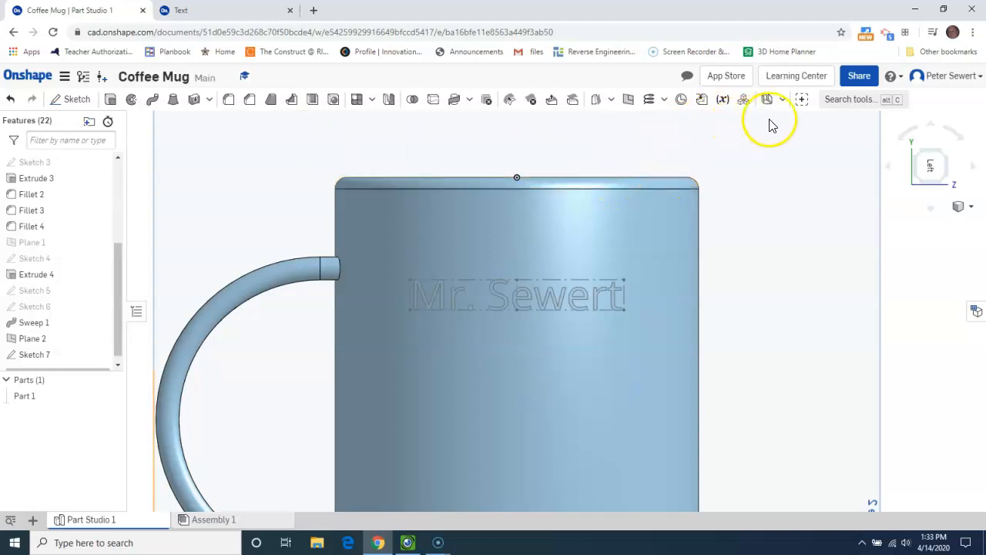
# Switch the model to the saved named view Up
pyautogui.click(962, 208)
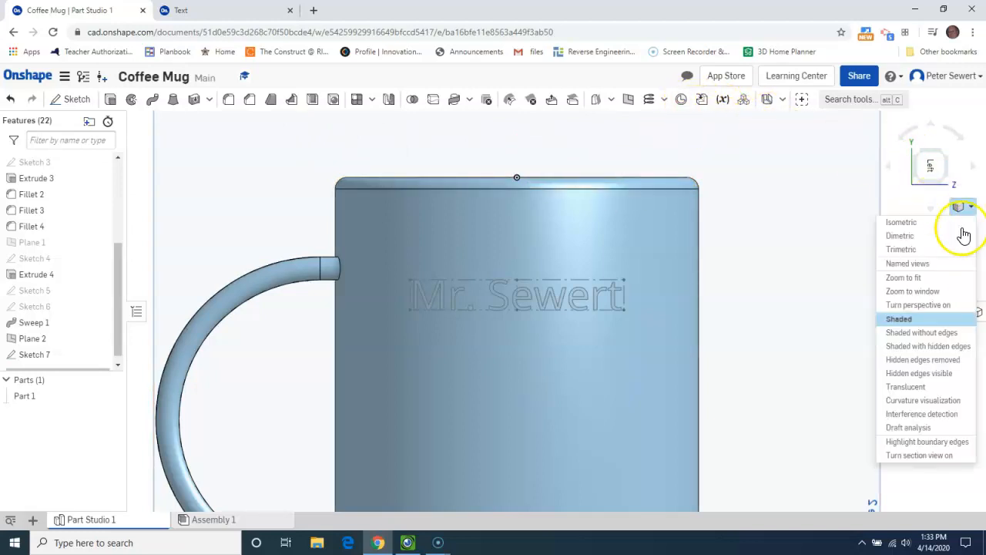
pyautogui.click(948, 266)
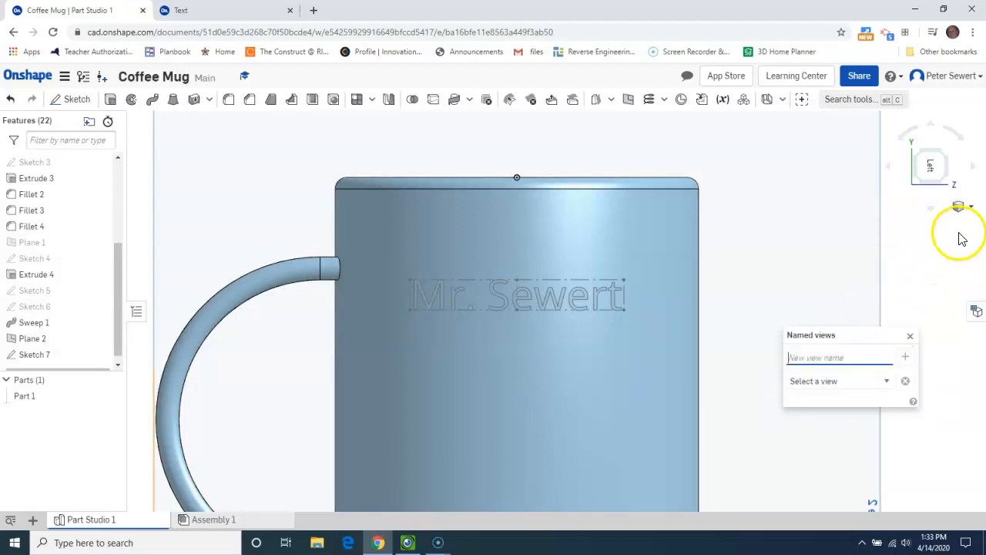
pyautogui.click(860, 381)
pyautogui.click(826, 409)
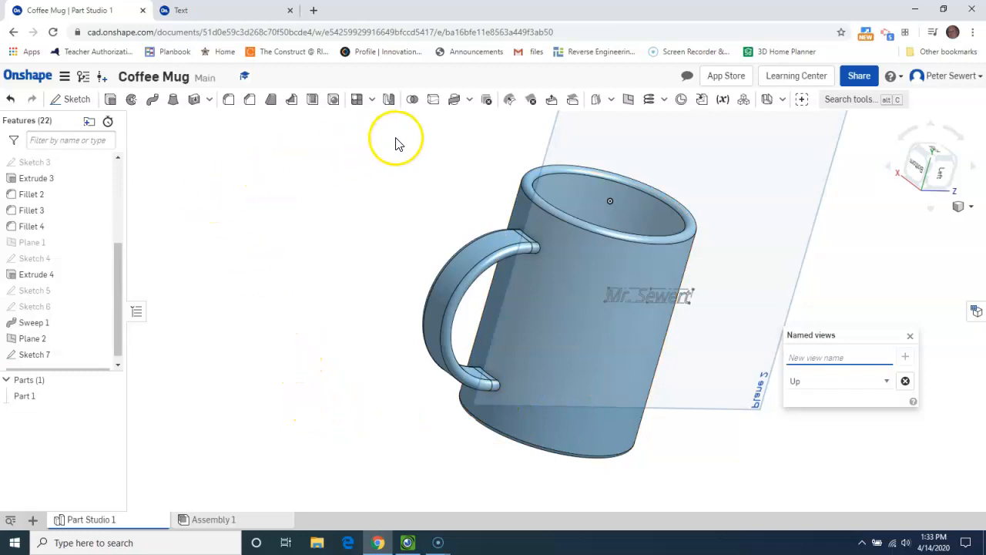
# Wrap the name's sketch faces as a surface onto the mug's outer cylindrical face, and hide Plane 2
pyautogui.click(468, 100)
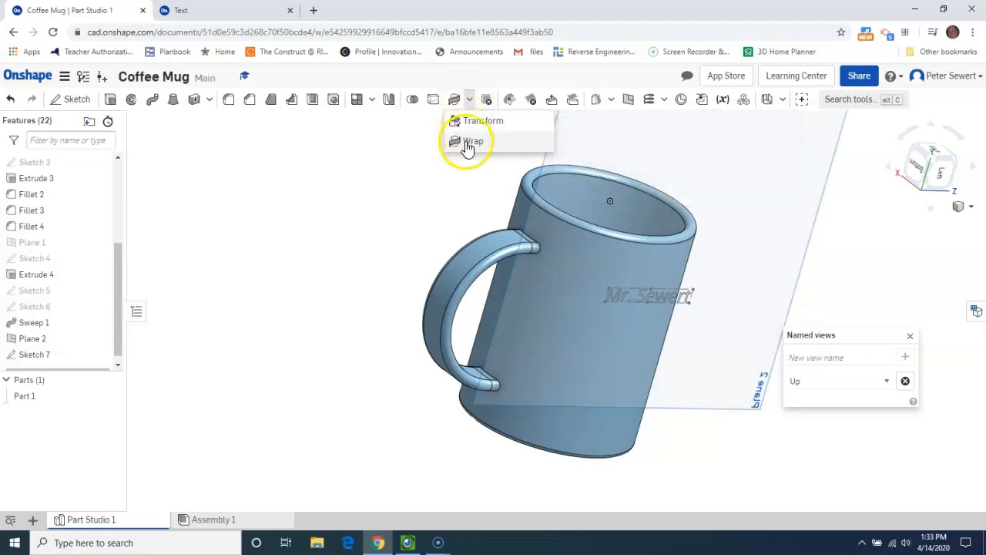
pyautogui.click(470, 143)
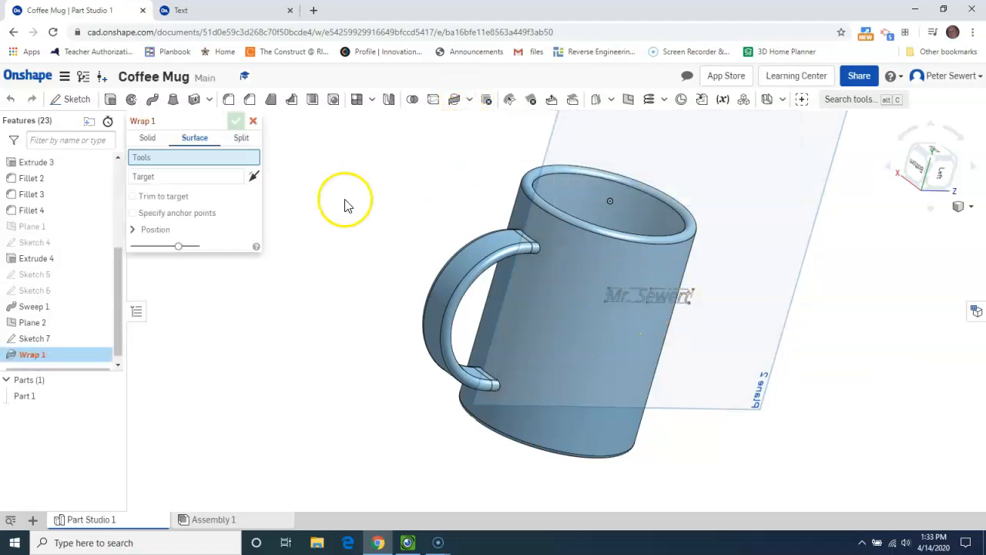
pyautogui.click(633, 297)
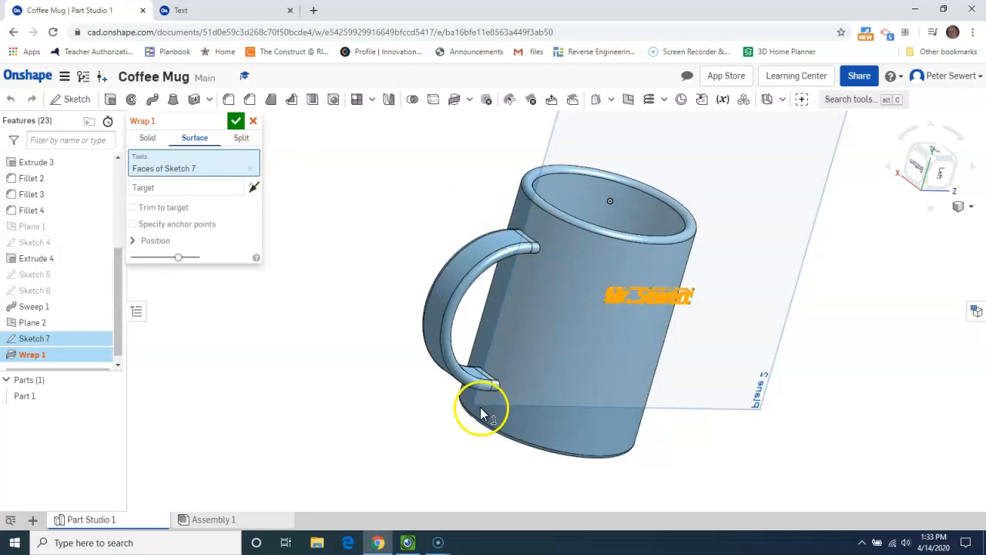
pyautogui.click(175, 189)
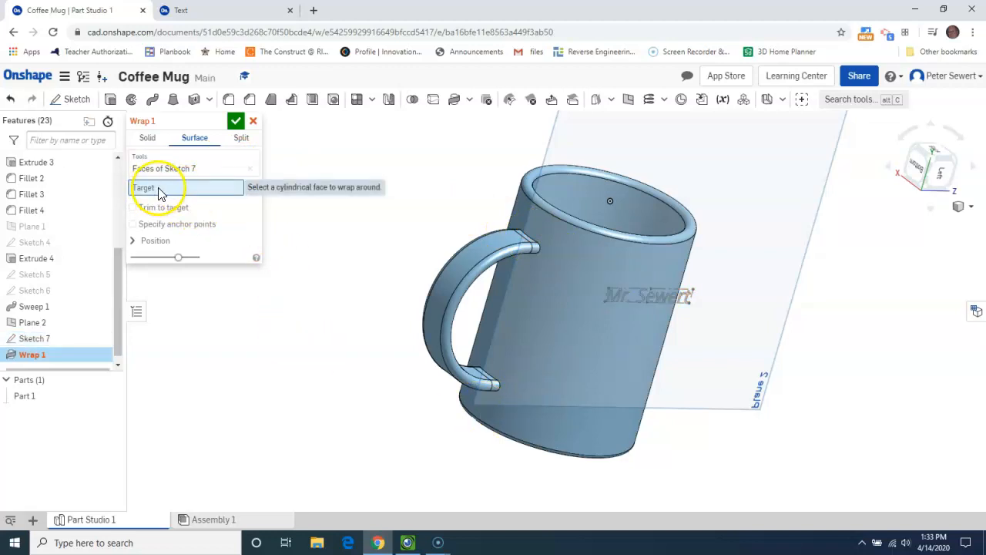
pyautogui.click(526, 439)
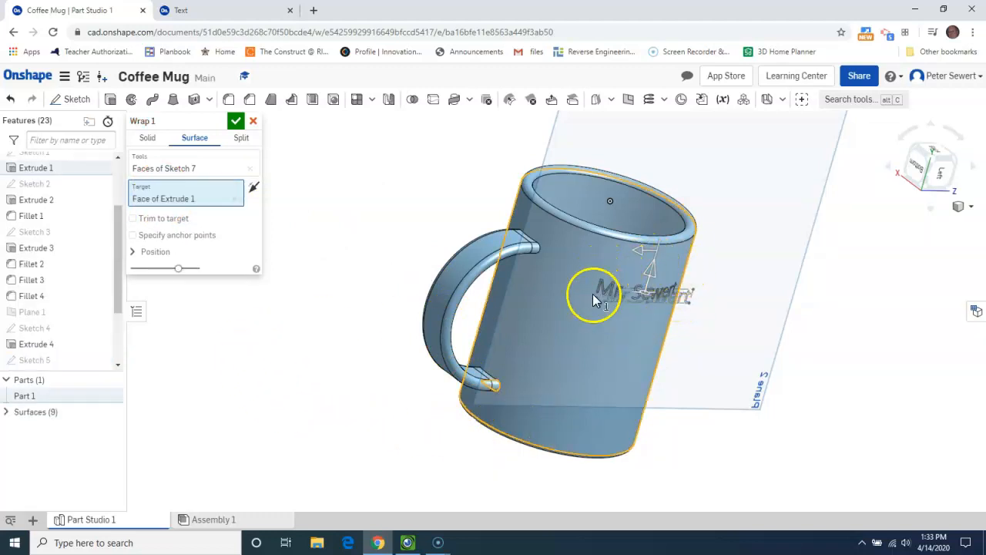
pyautogui.click(236, 121)
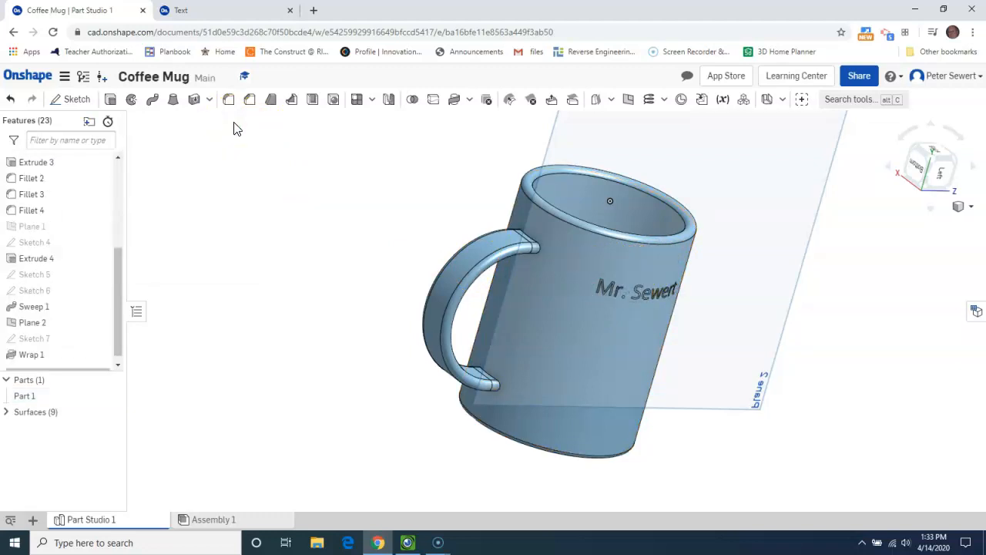
pyautogui.scroll(-1, 121, 275)
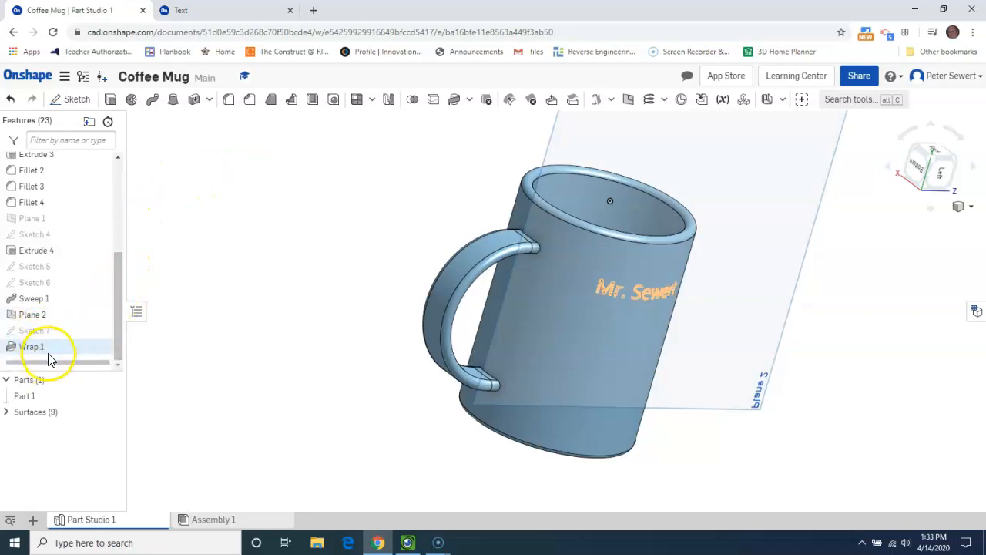
pyautogui.click(100, 314)
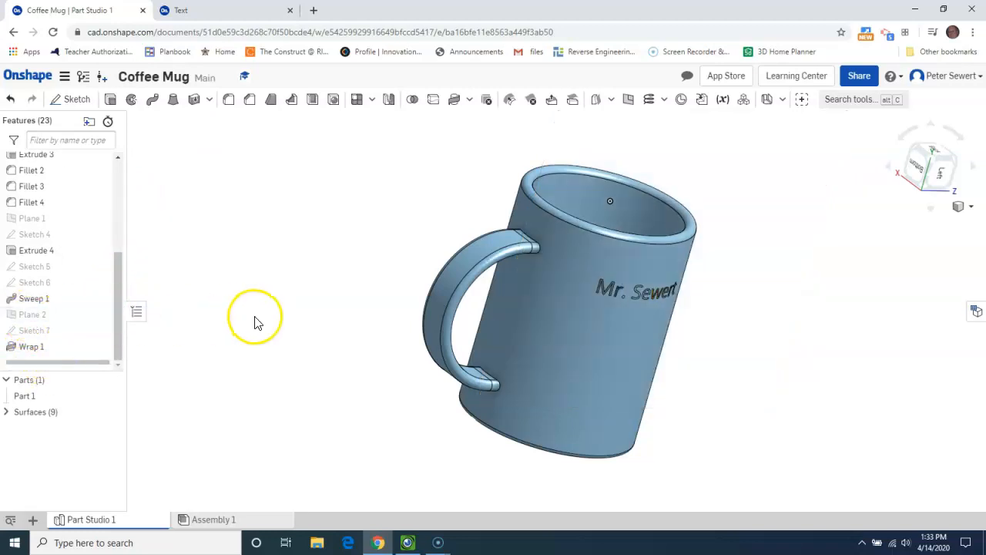